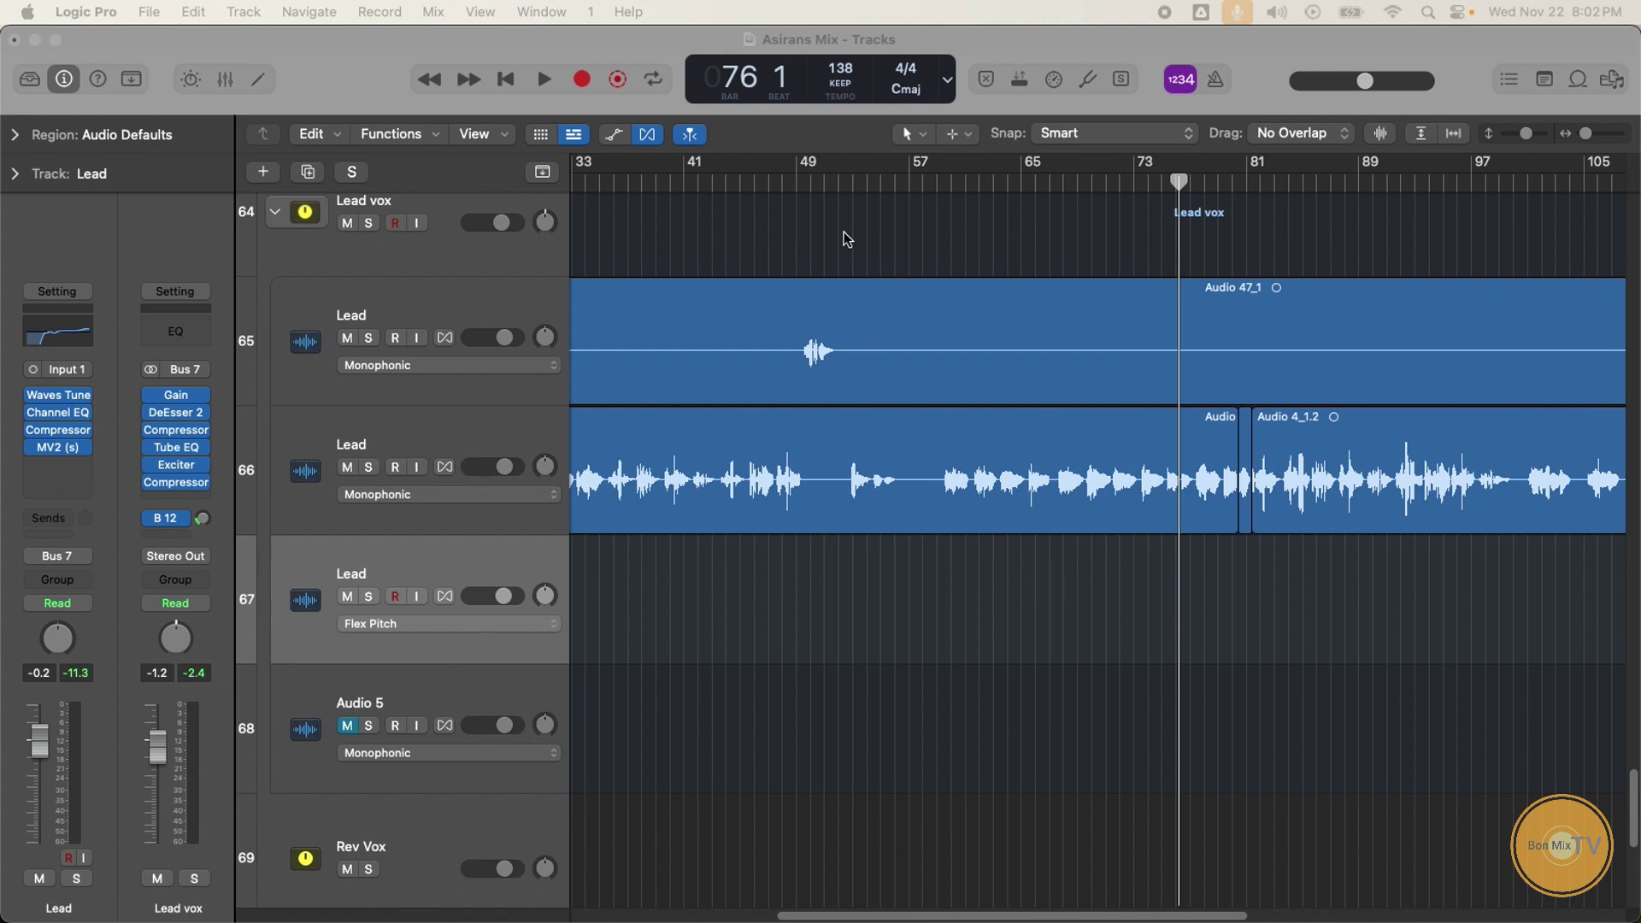
Step: Select the Audio 47_1, Audio 4_1 and short Audio 4_1.1 regions on the Lead tracks one after another with the Pointer tool
left_click(917, 135)
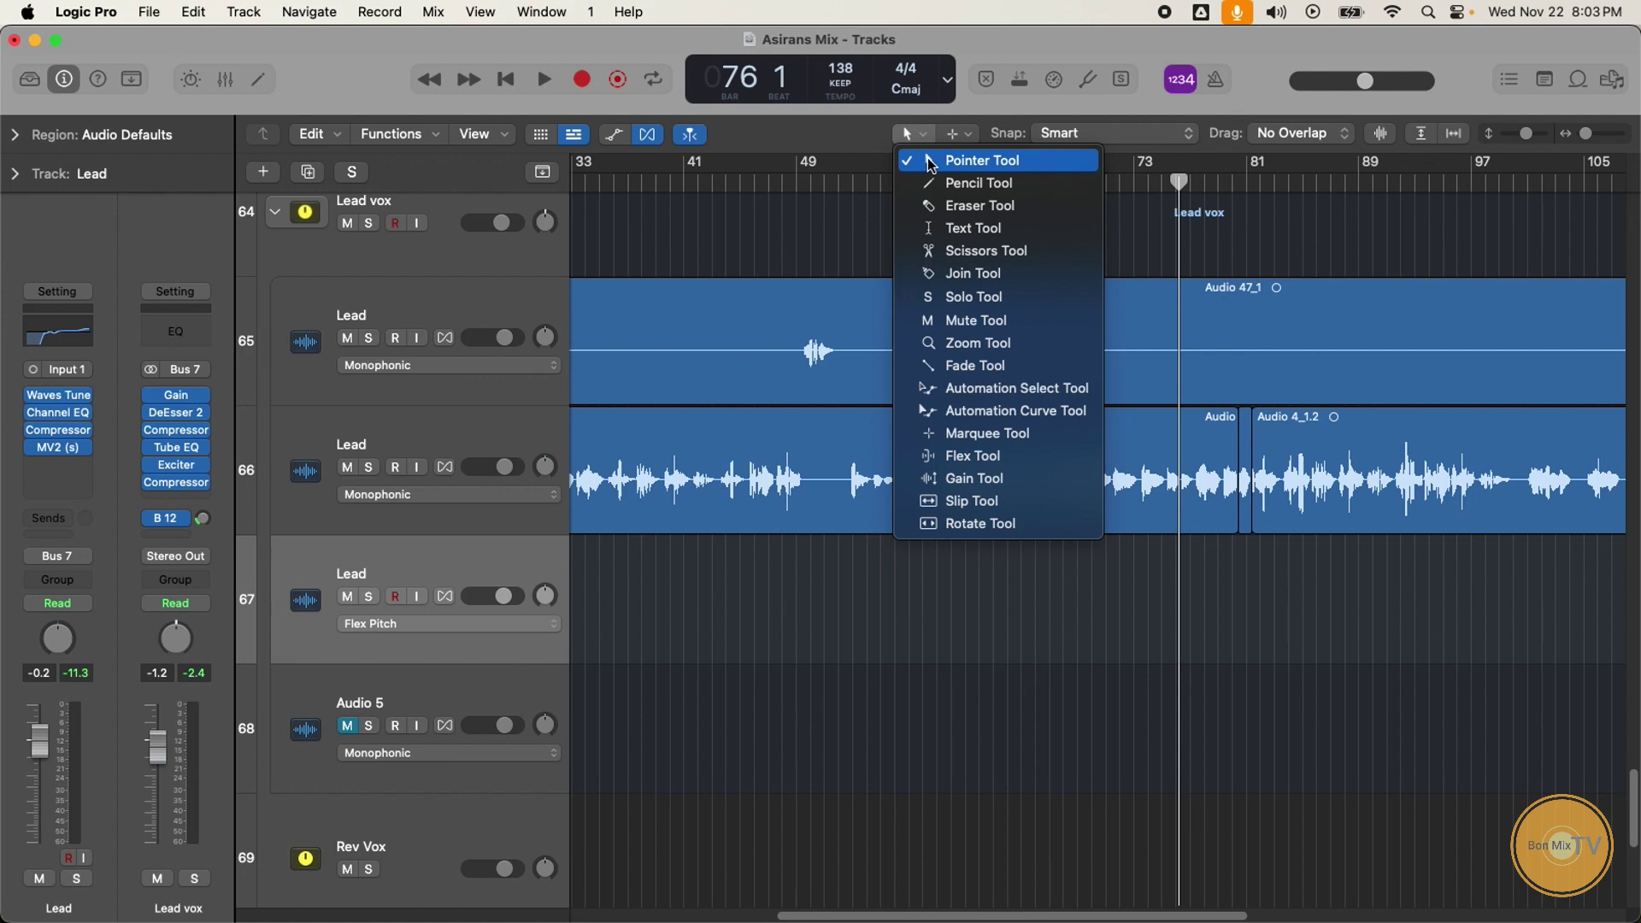
left_click(782, 615)
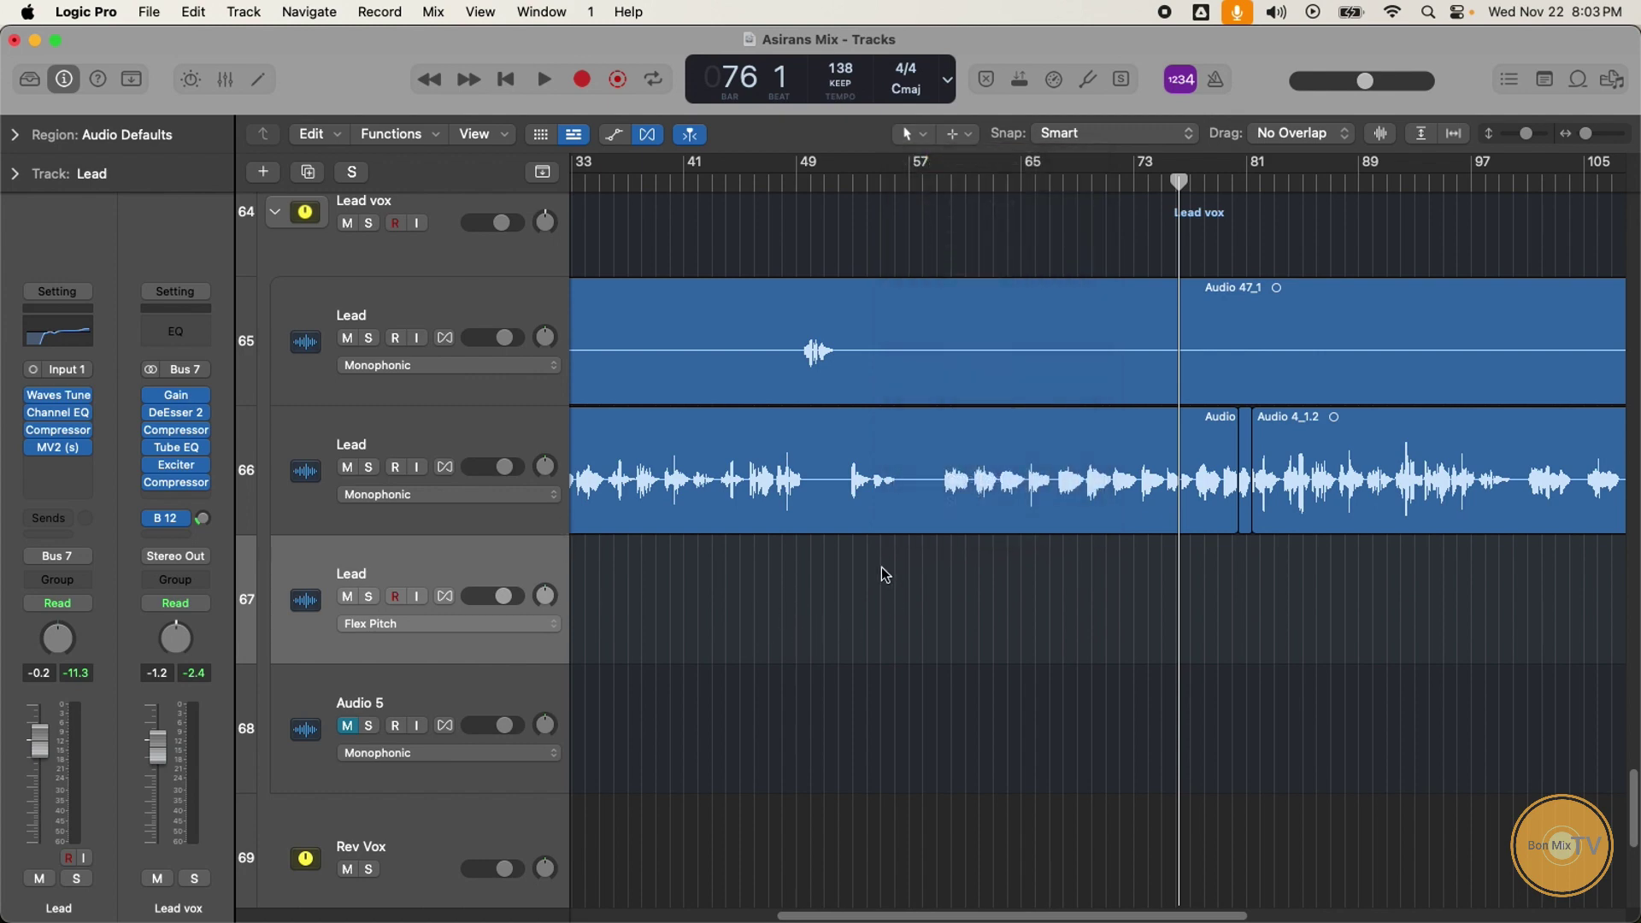
left_click(892, 339)
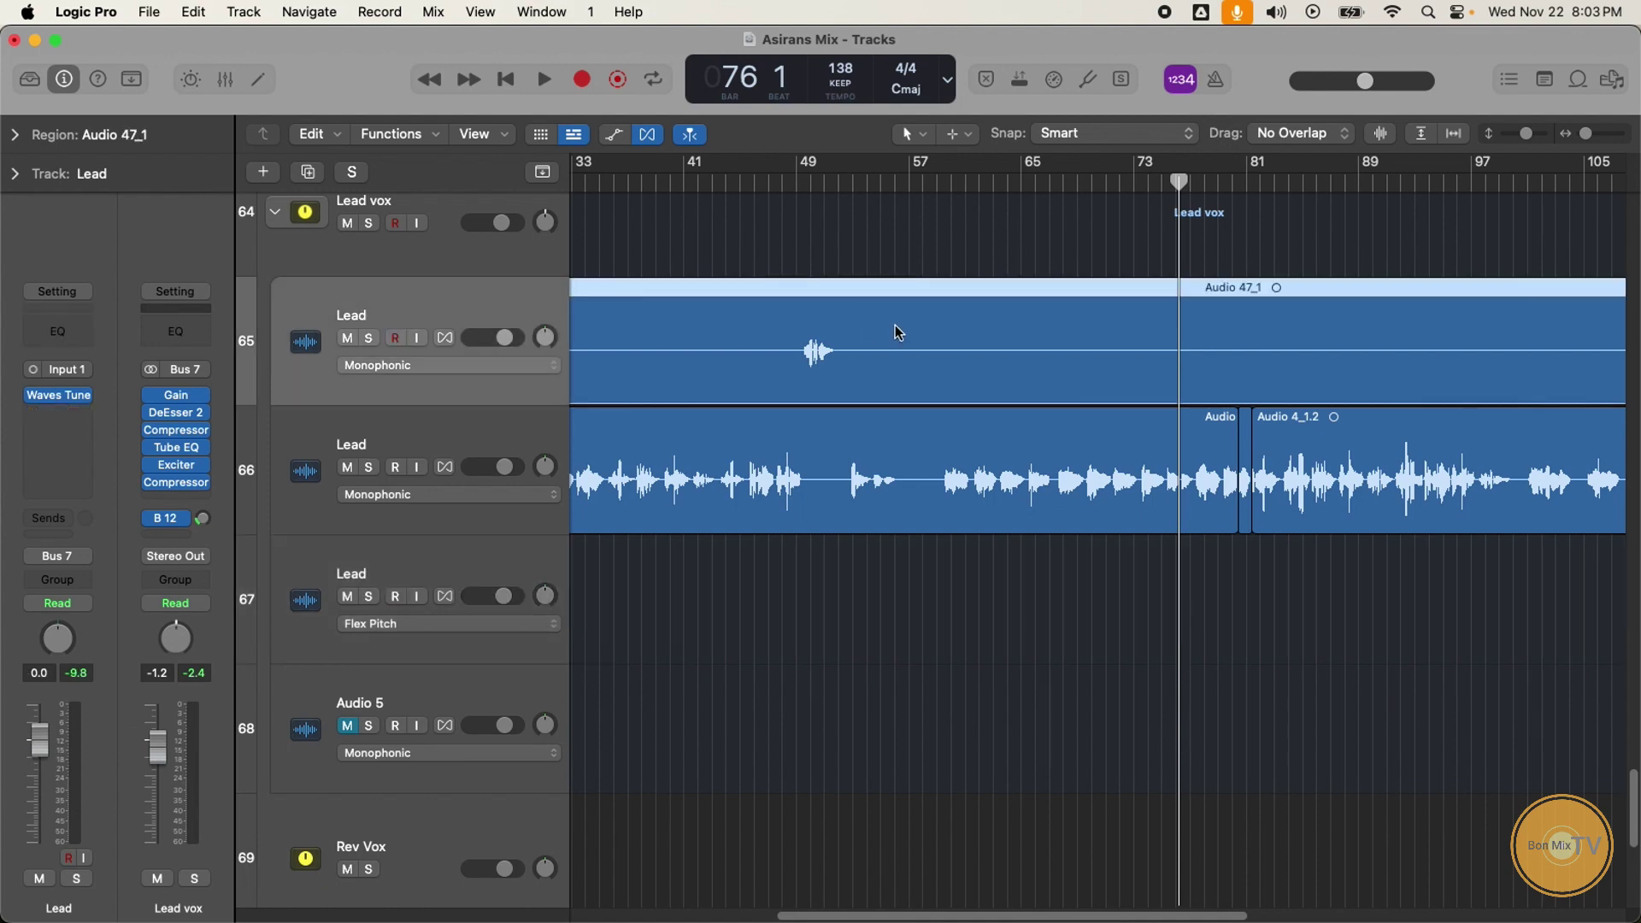
left_click(894, 440)
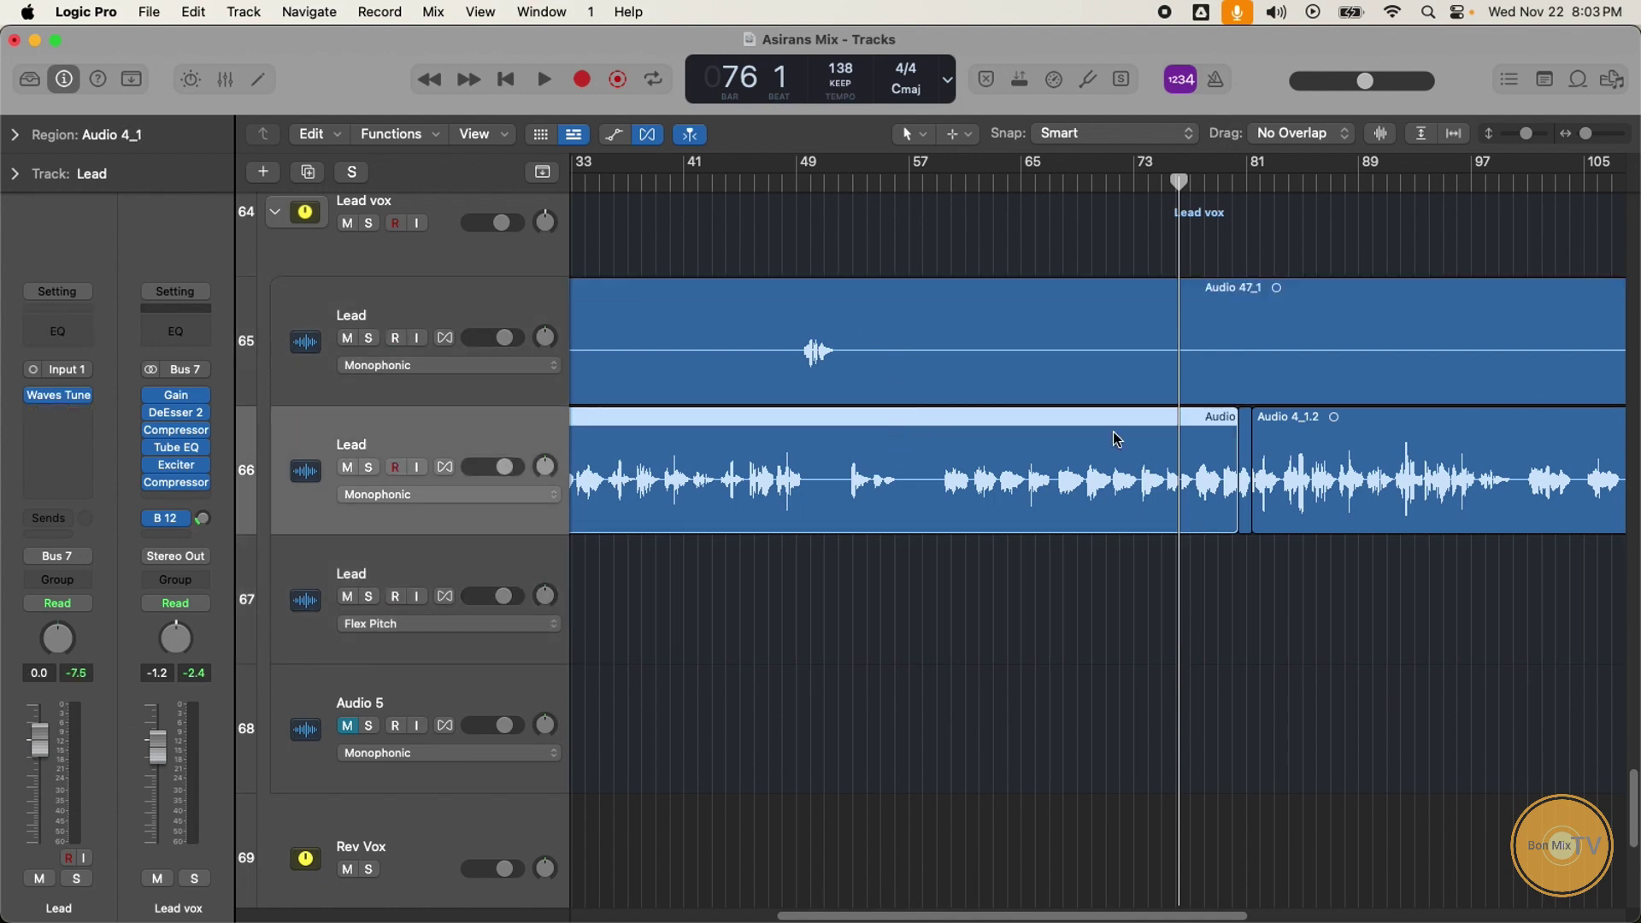
left_click(1245, 446)
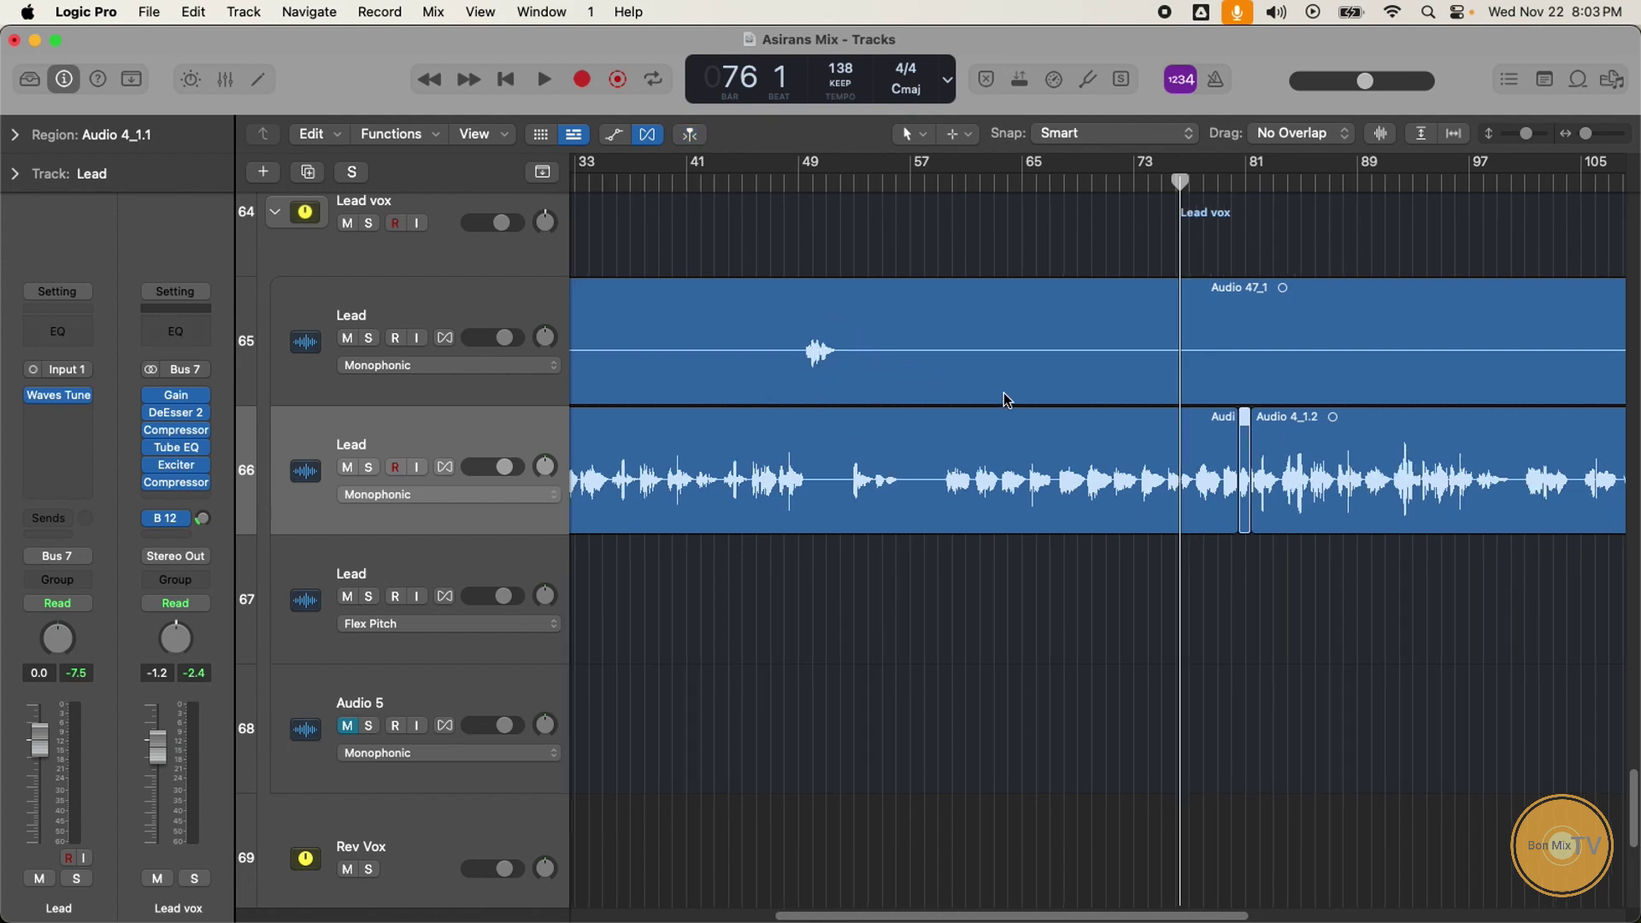
Step: Fit all regions in the arrangement view and select the Audio 47_1 region on the upper Lead track
key("z")
left_click_drag(952, 342, 944, 261)
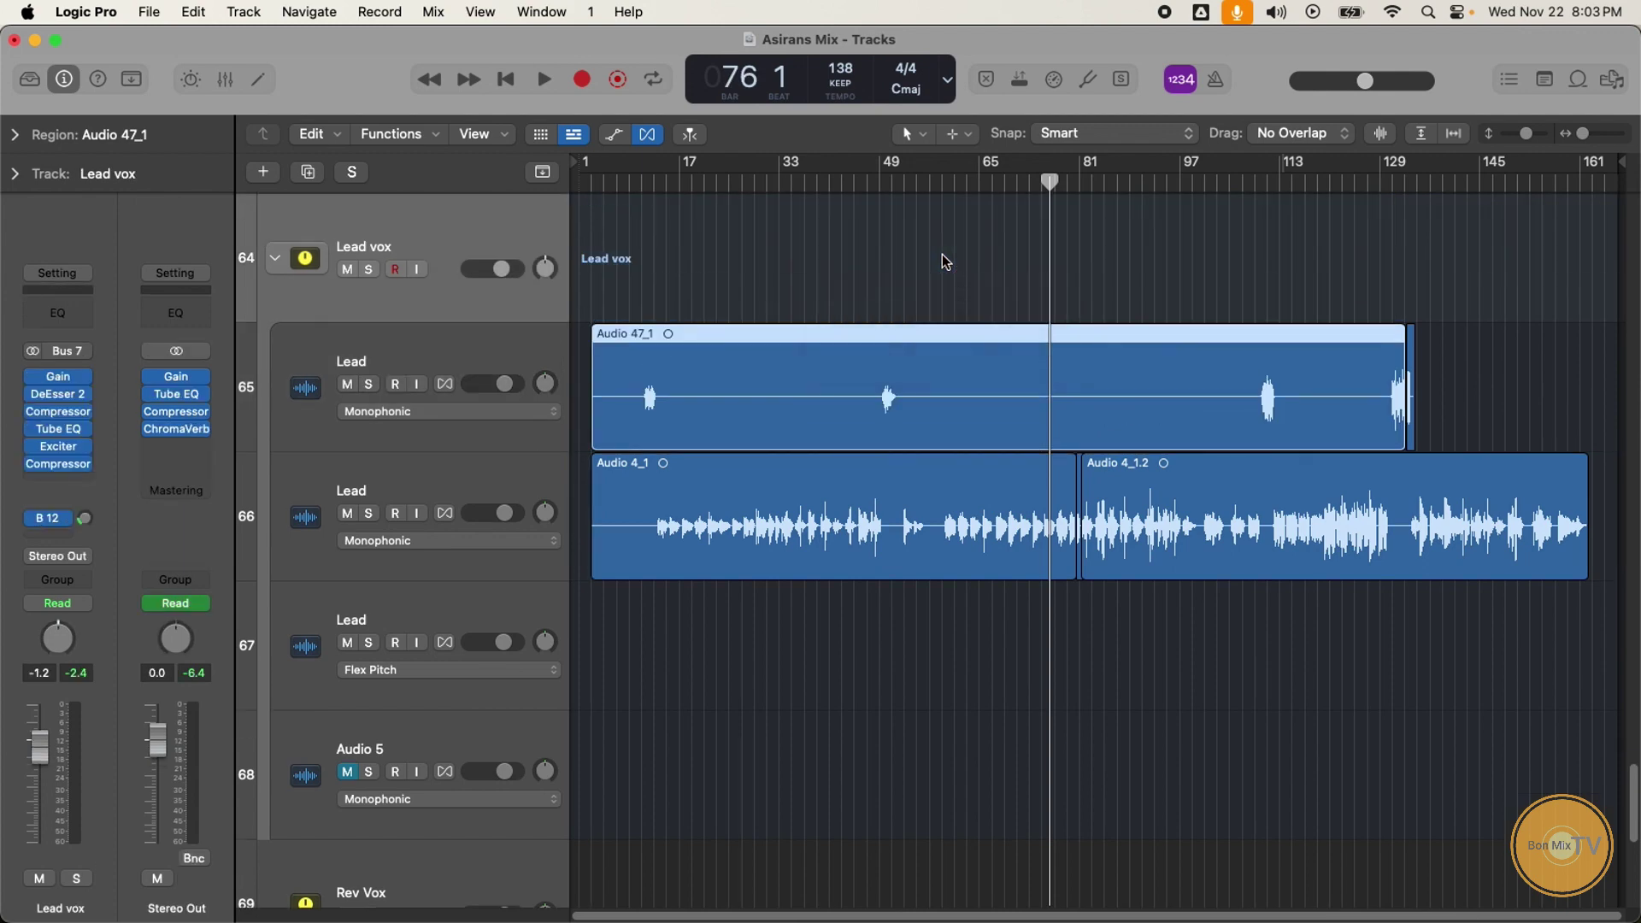
left_click_drag(921, 393, 921, 356)
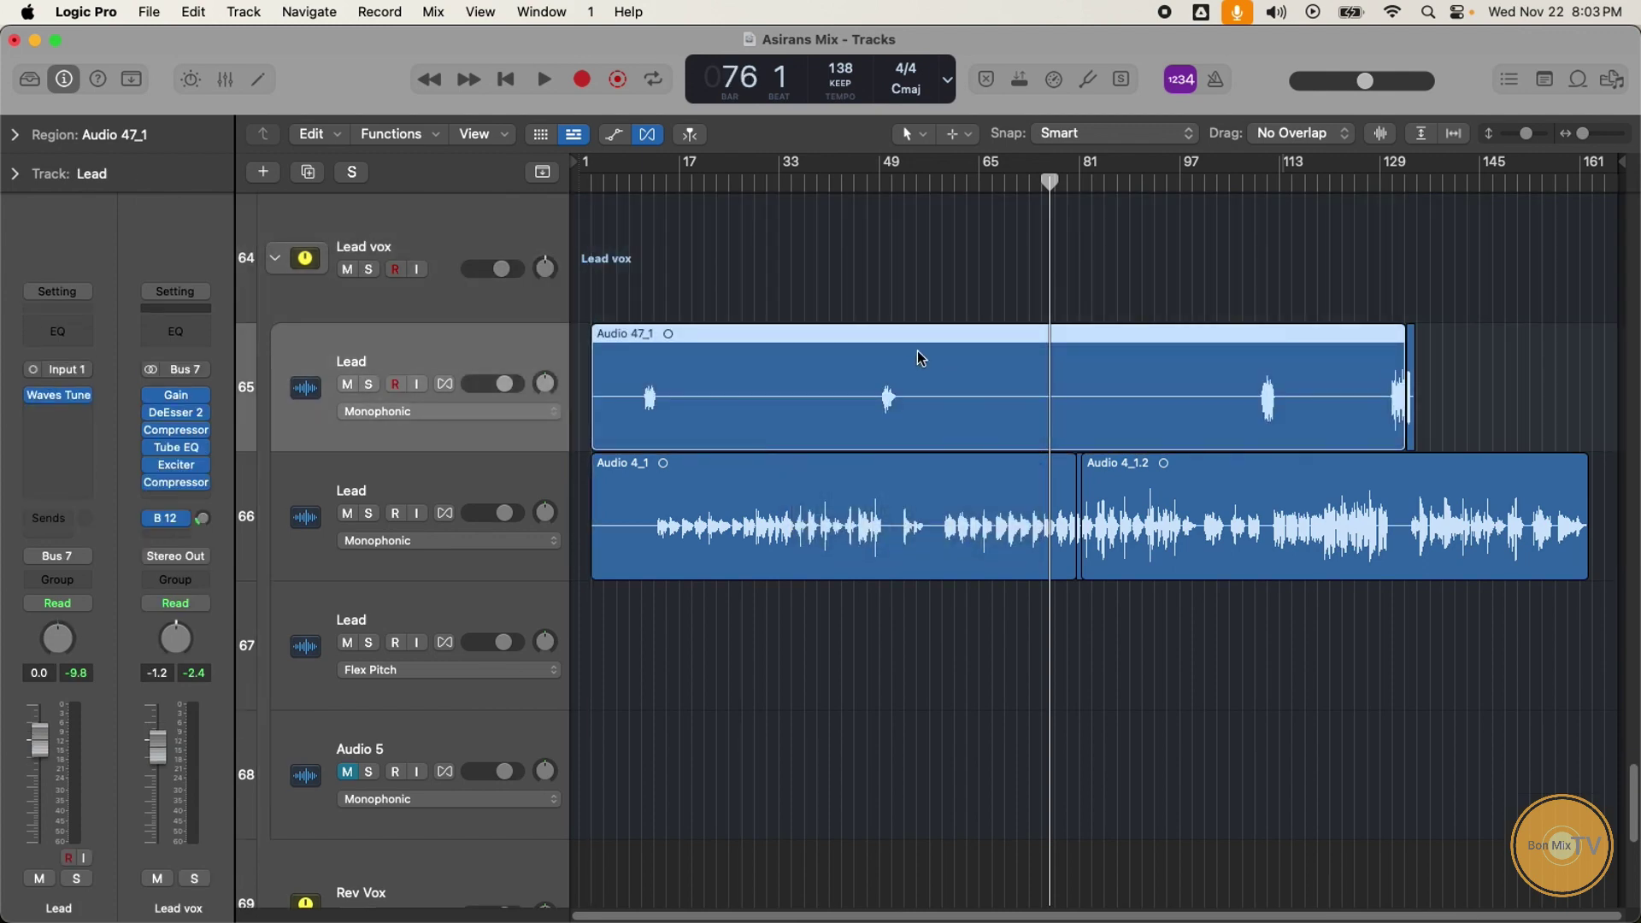
left_click(913, 135)
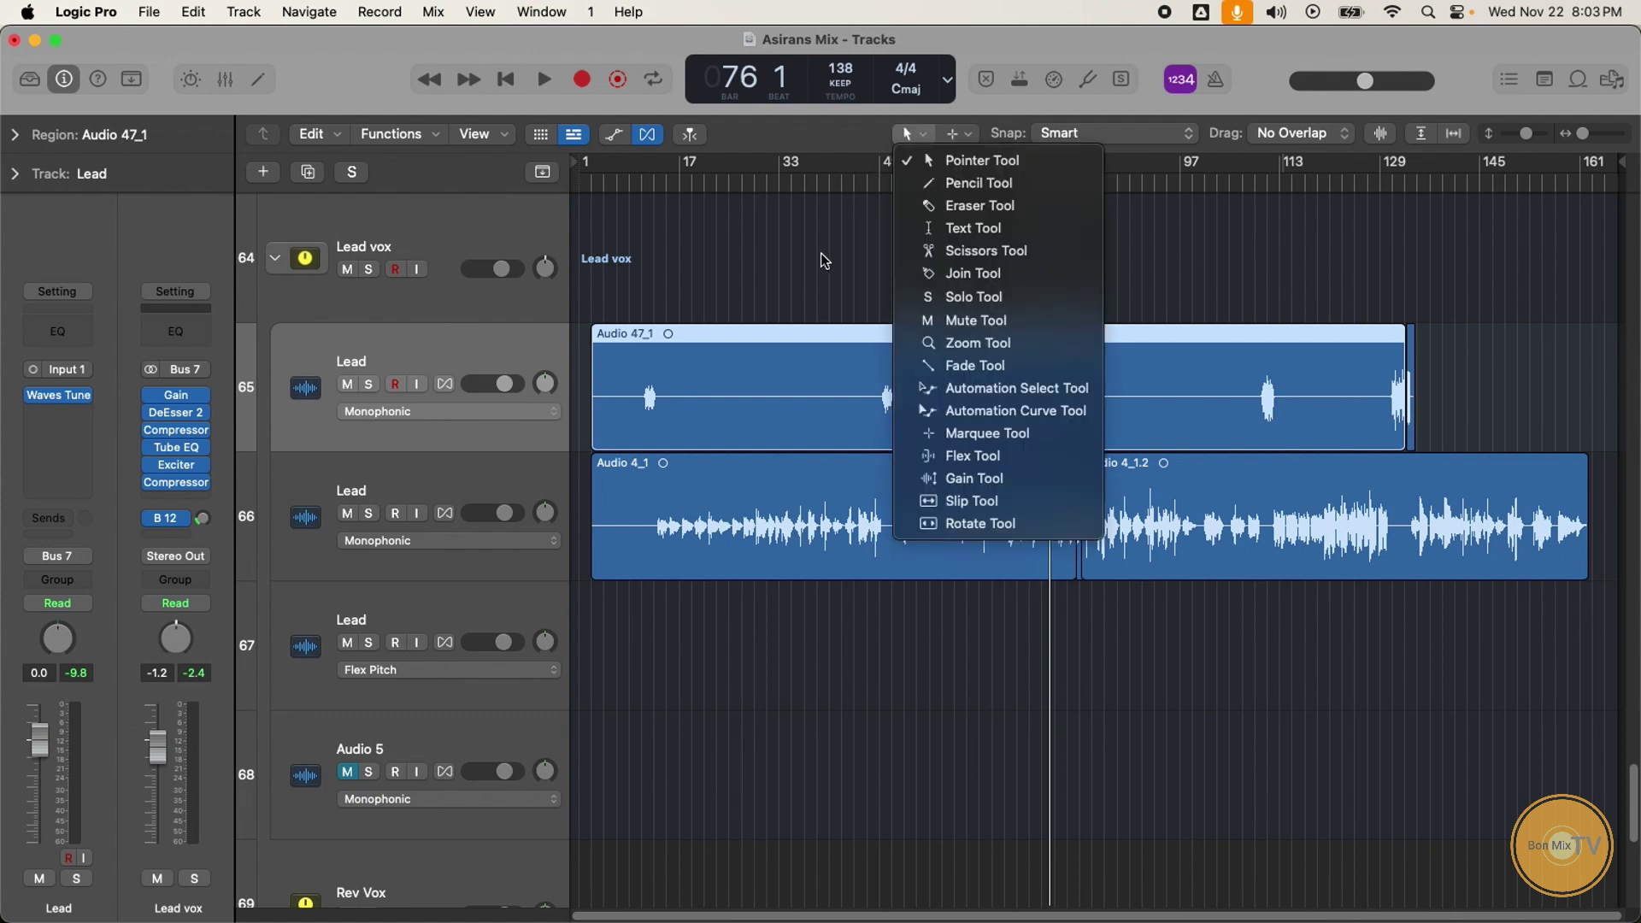
left_click(802, 380)
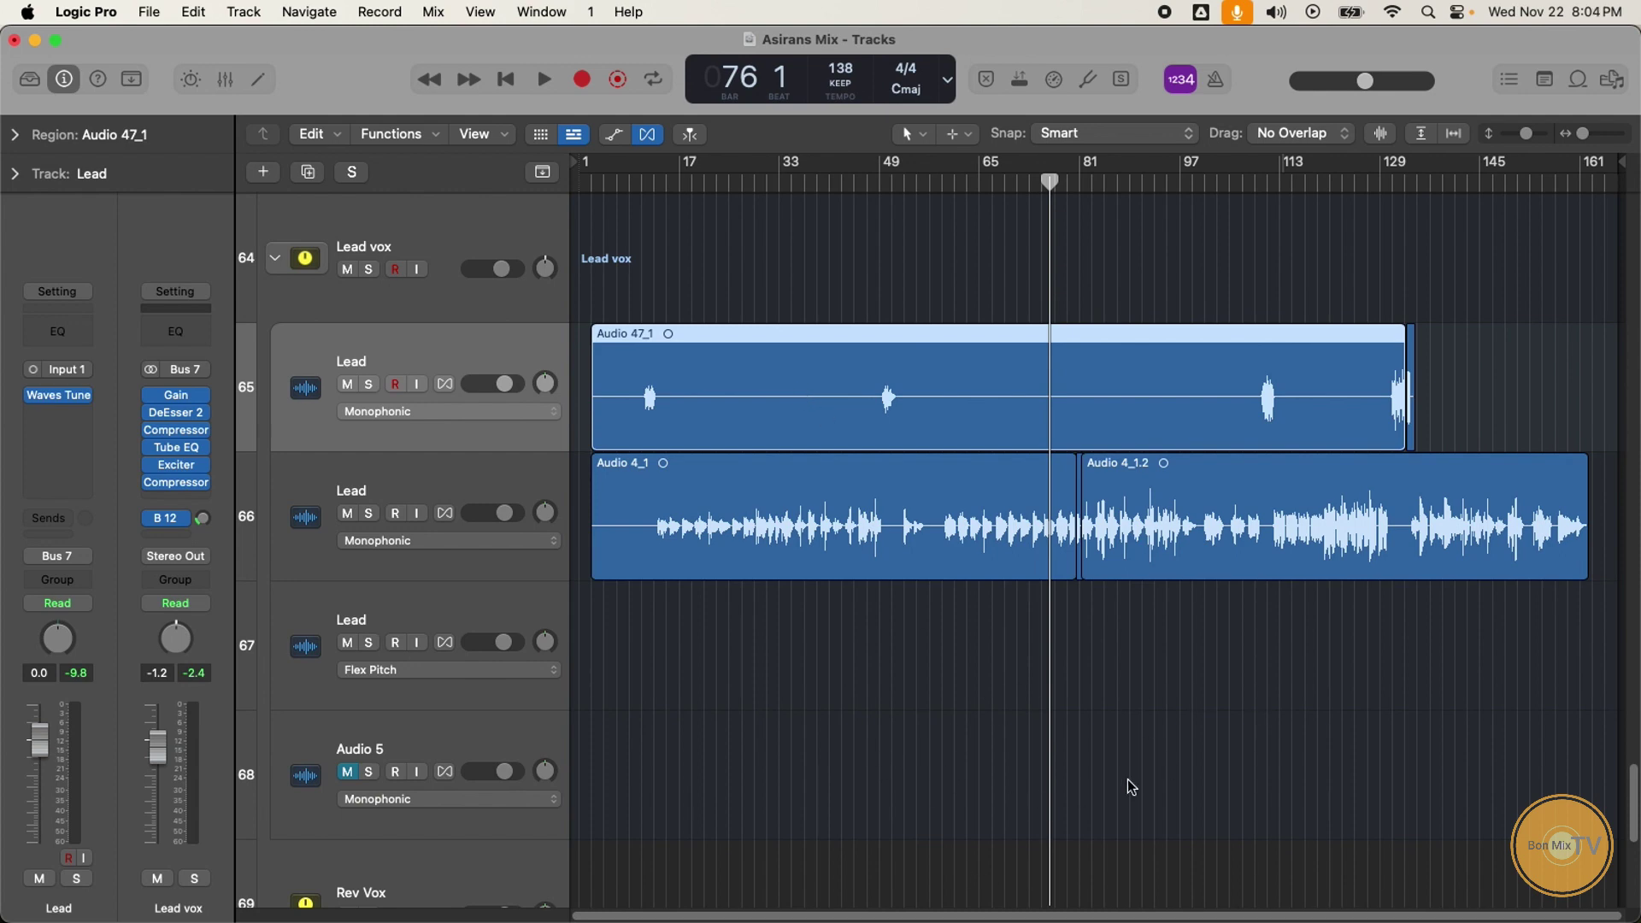
scroll(1064, 764, "down", 1)
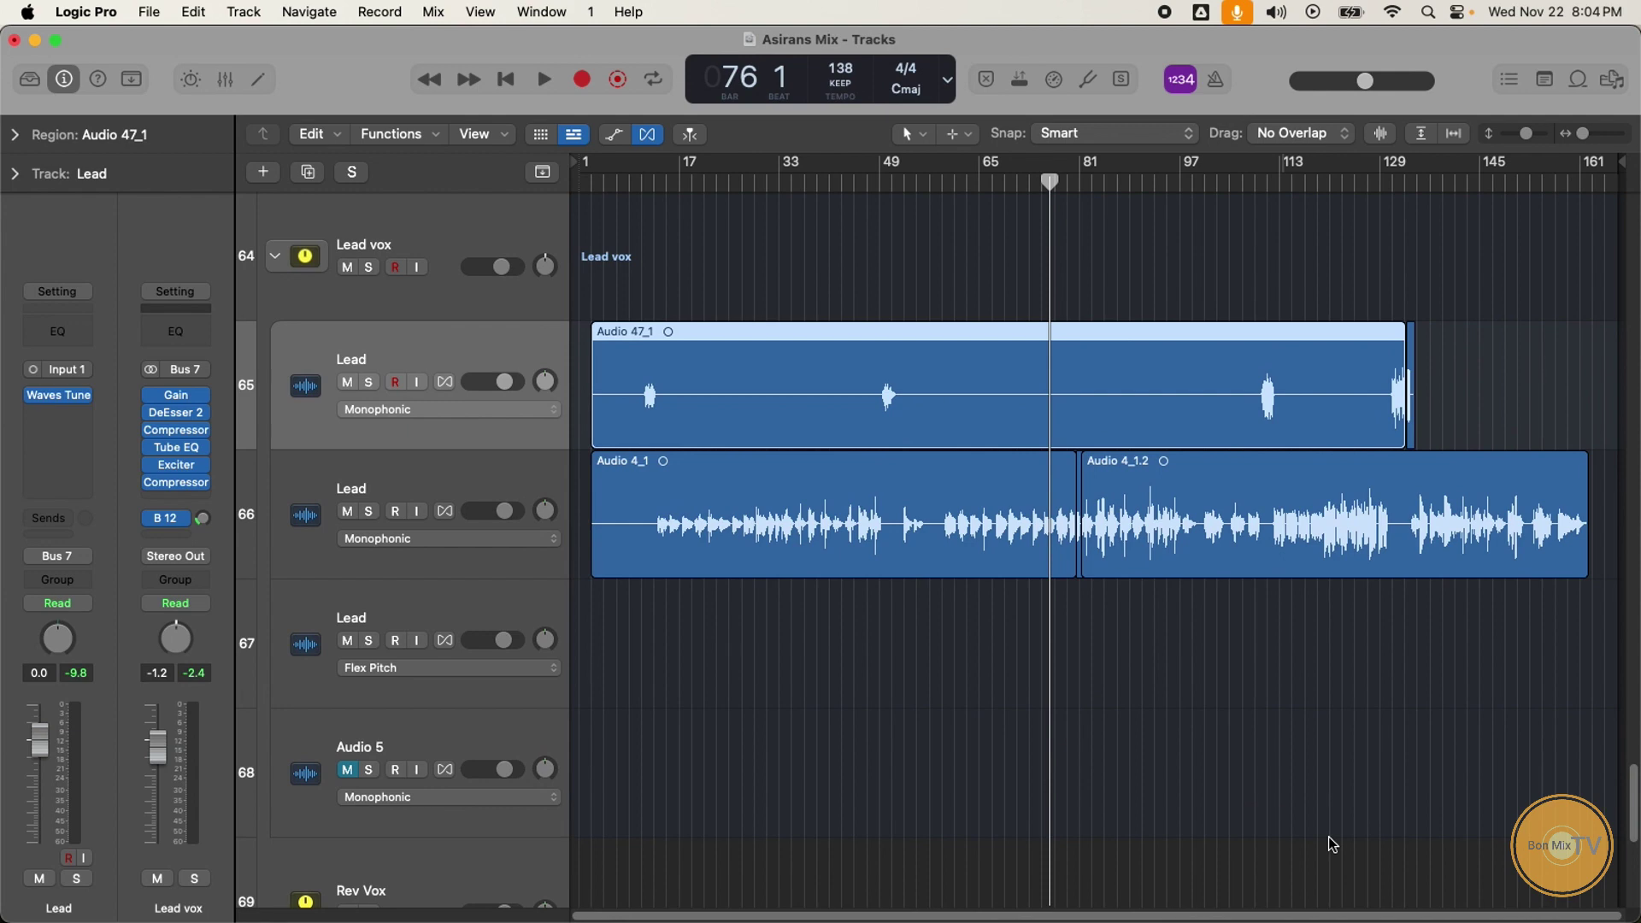
left_click(926, 140)
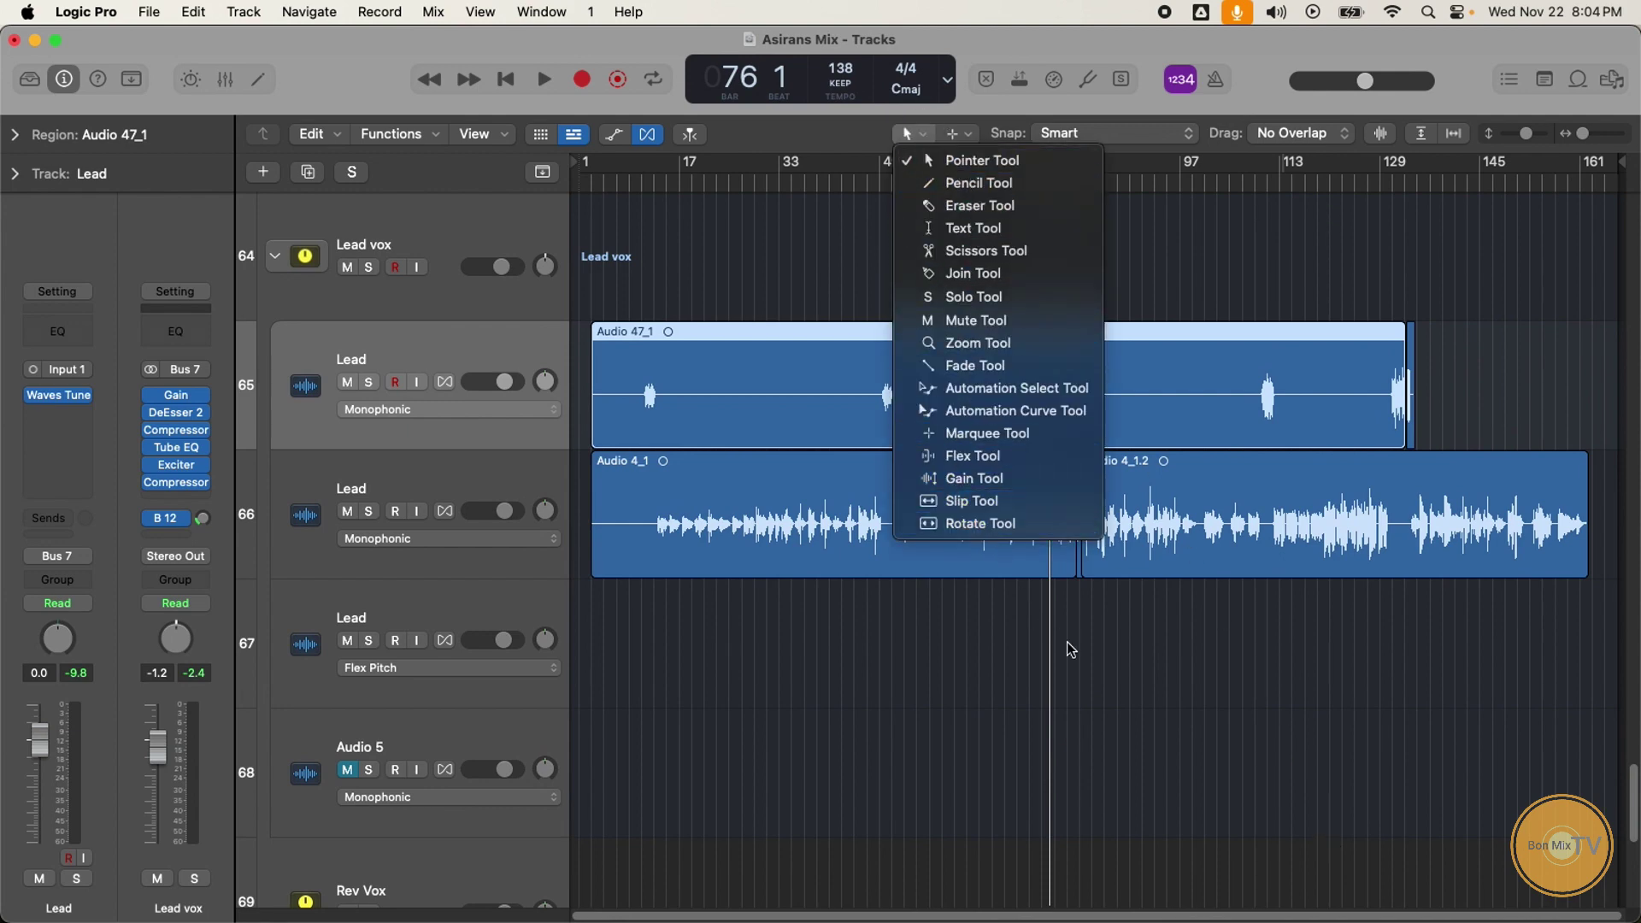
left_click(1312, 825)
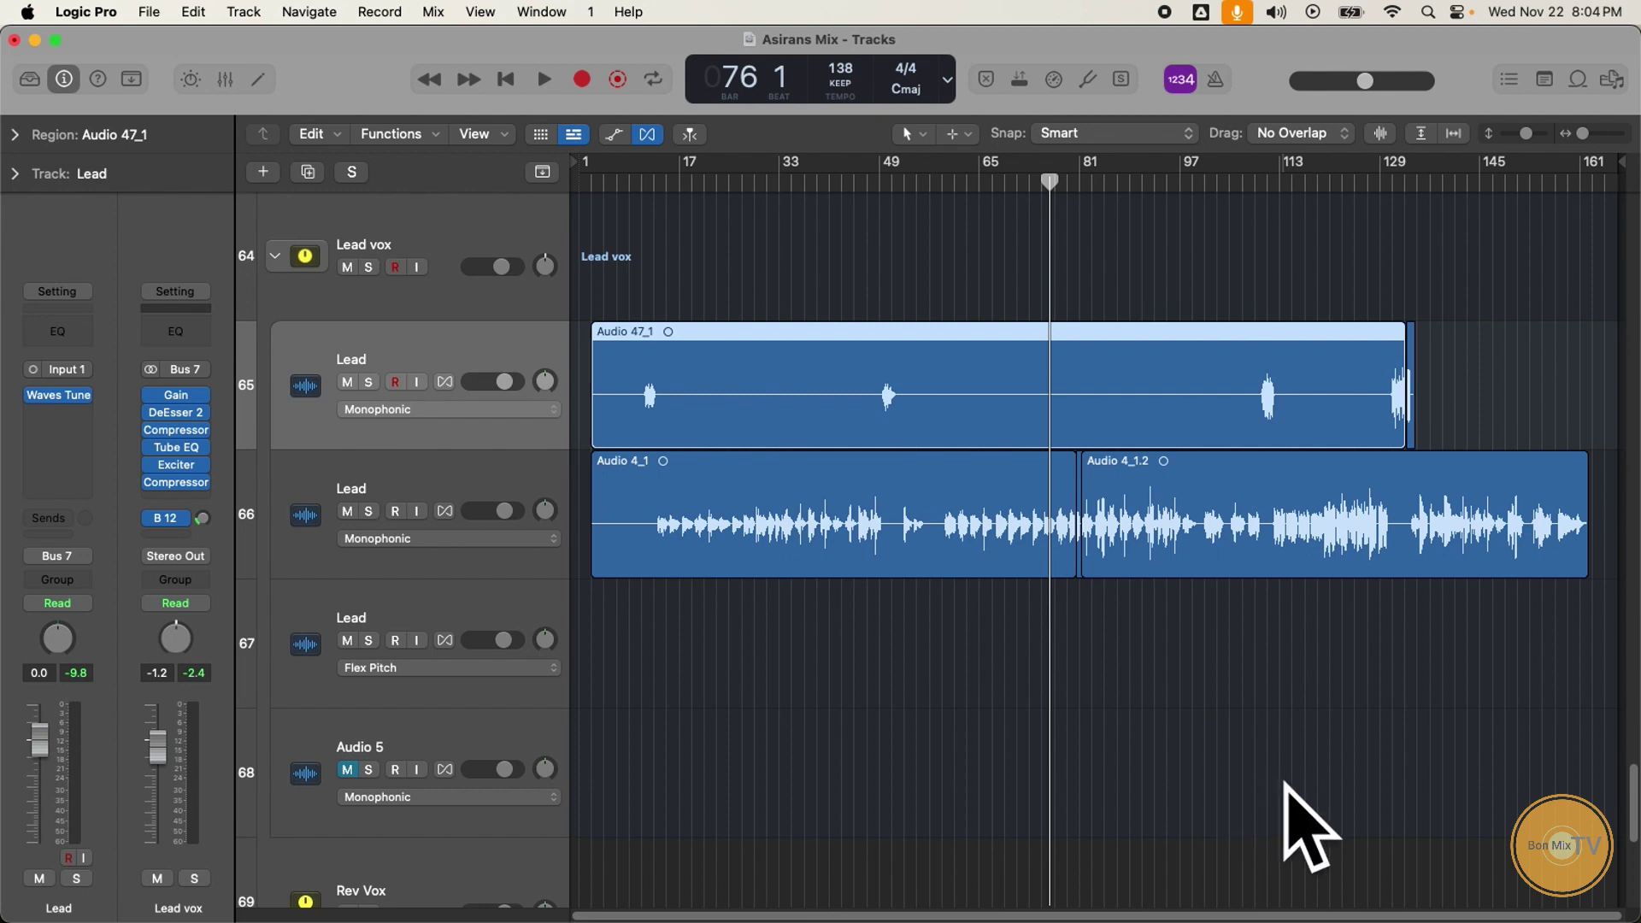
Step: Bring up the tool choices at the mouse pointer in the tracks area and select the Pointer tool, repeating this several times
key("t")
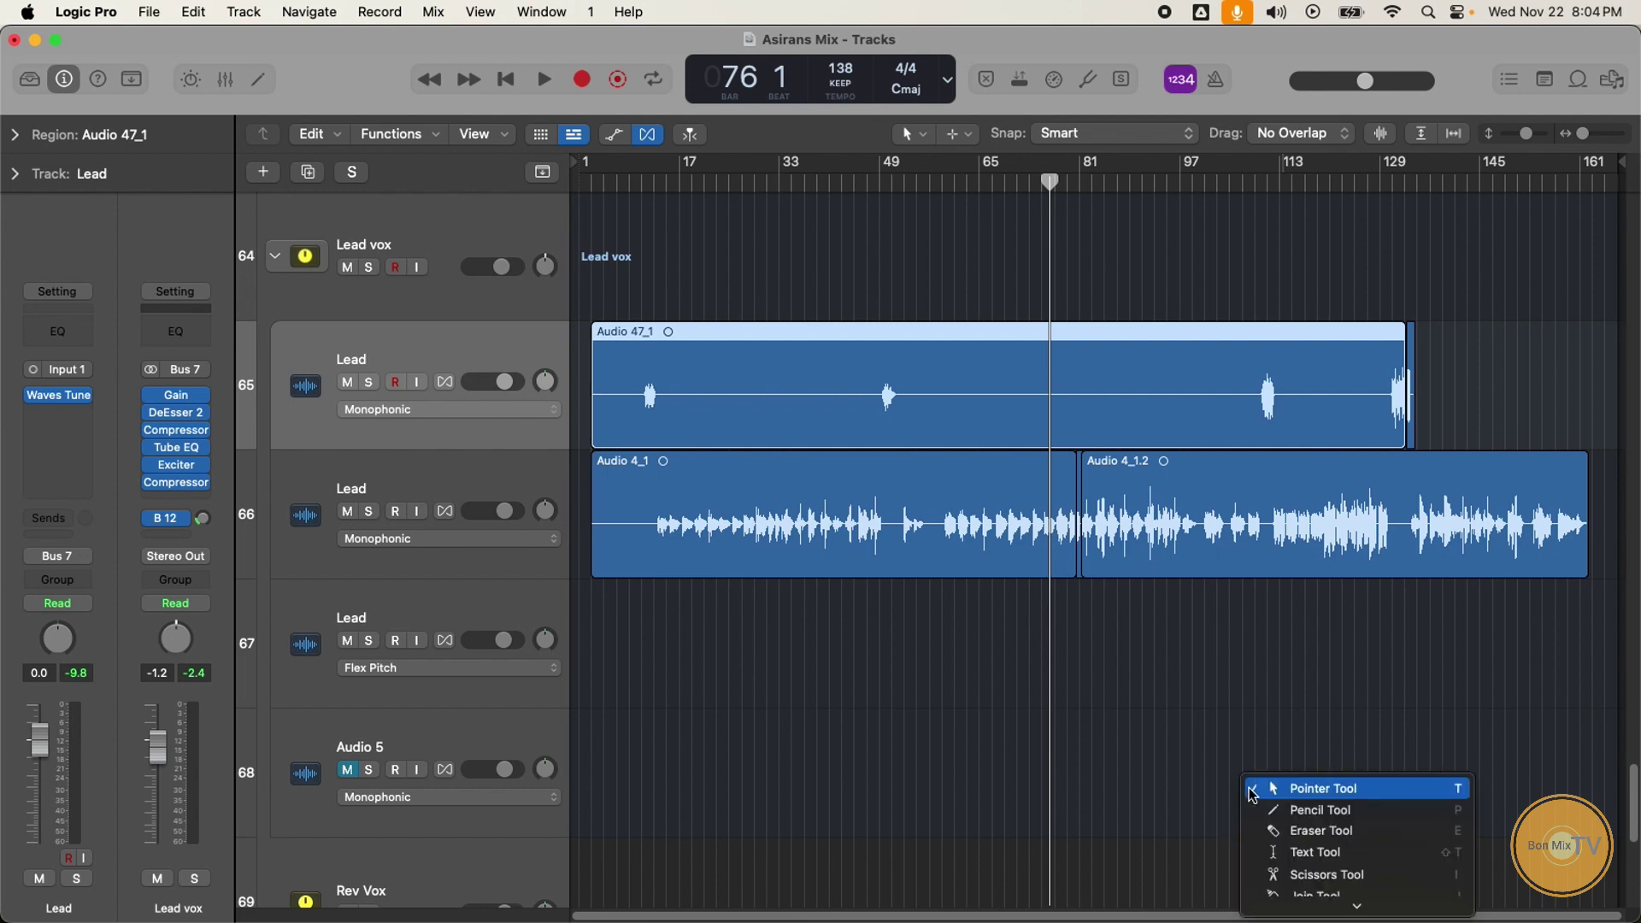
left_click(1249, 788)
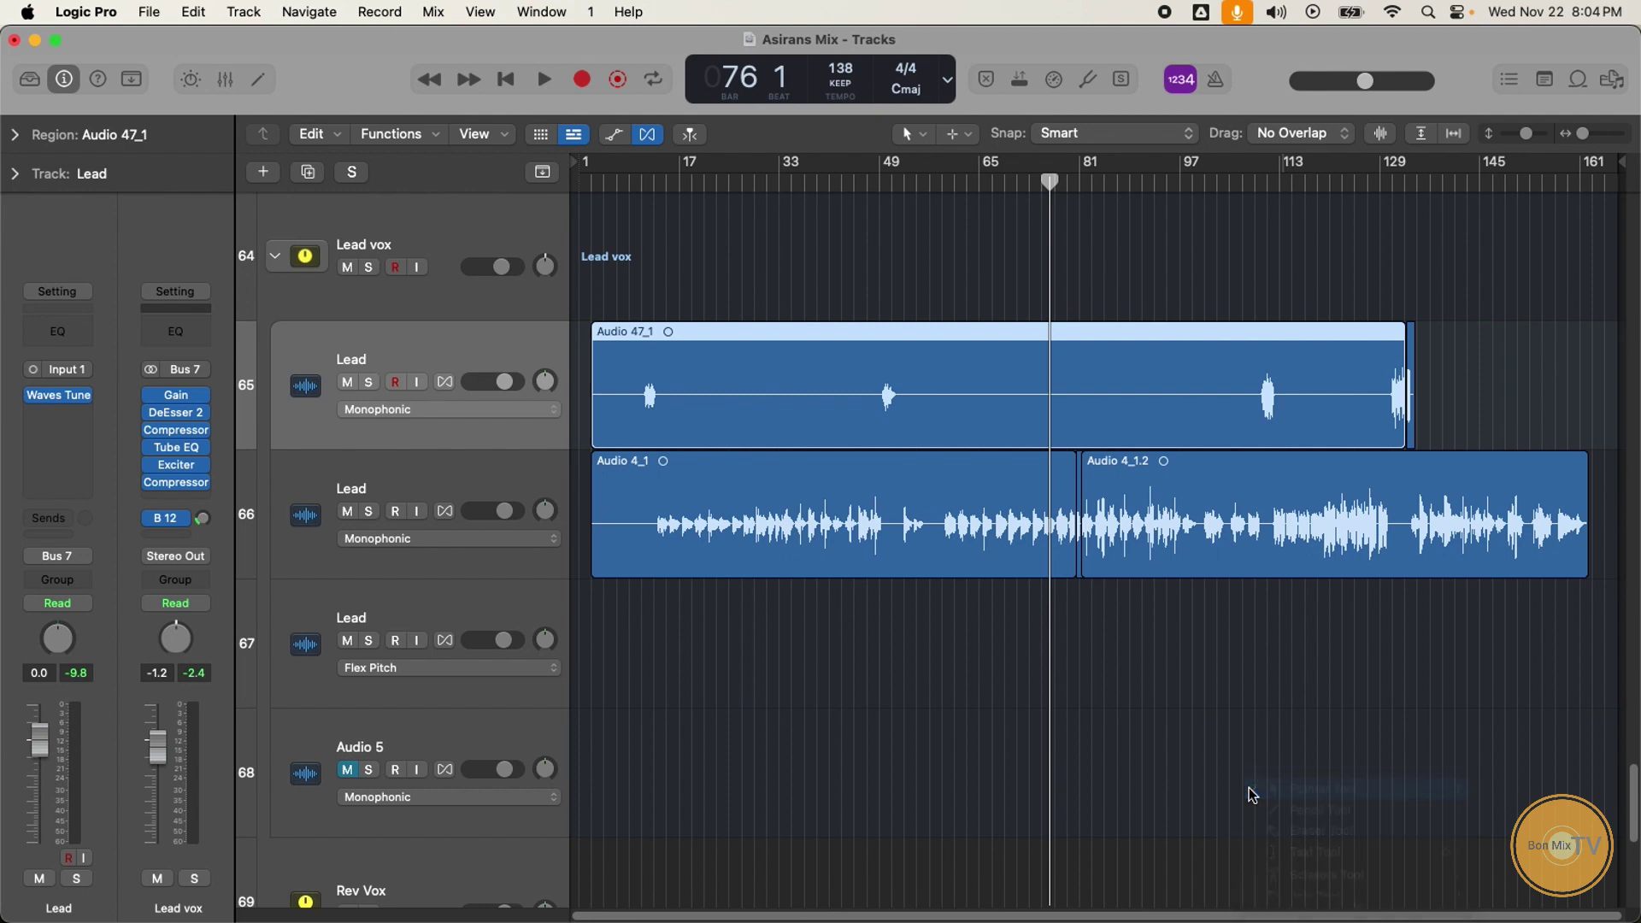
key("t")
left_click(832, 586)
key("t")
left_click(830, 582)
key("t")
left_click(831, 582)
Step: Switch the tracks area to the Pencil tool and reduce the track heights so more of the arrangement fits in view
left_click(921, 135)
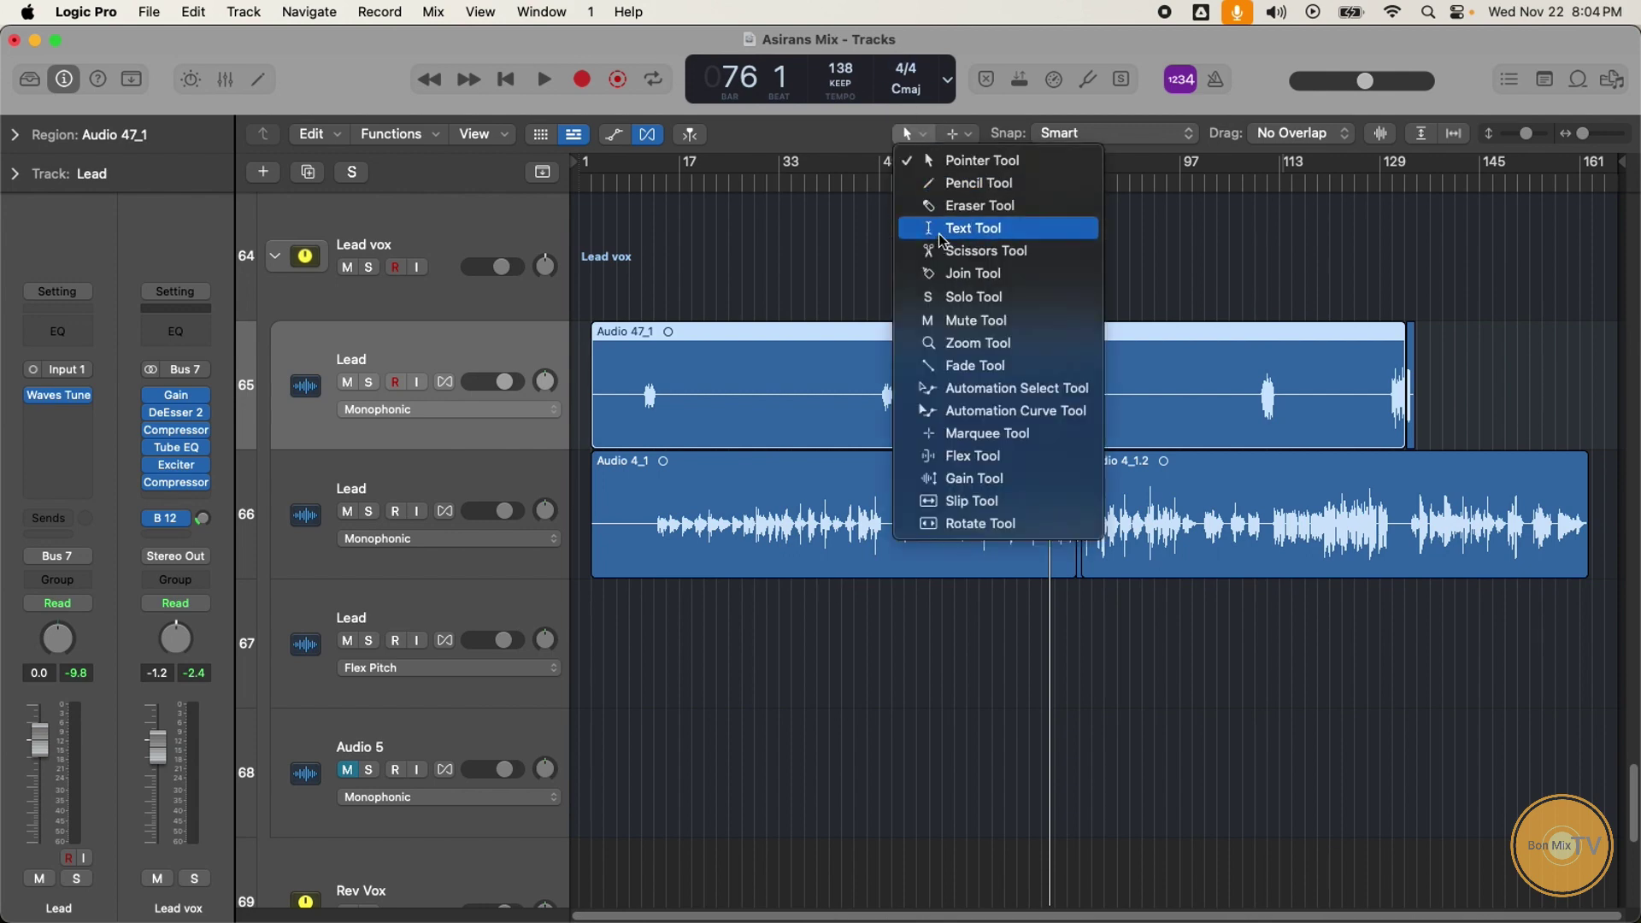
left_click(979, 183)
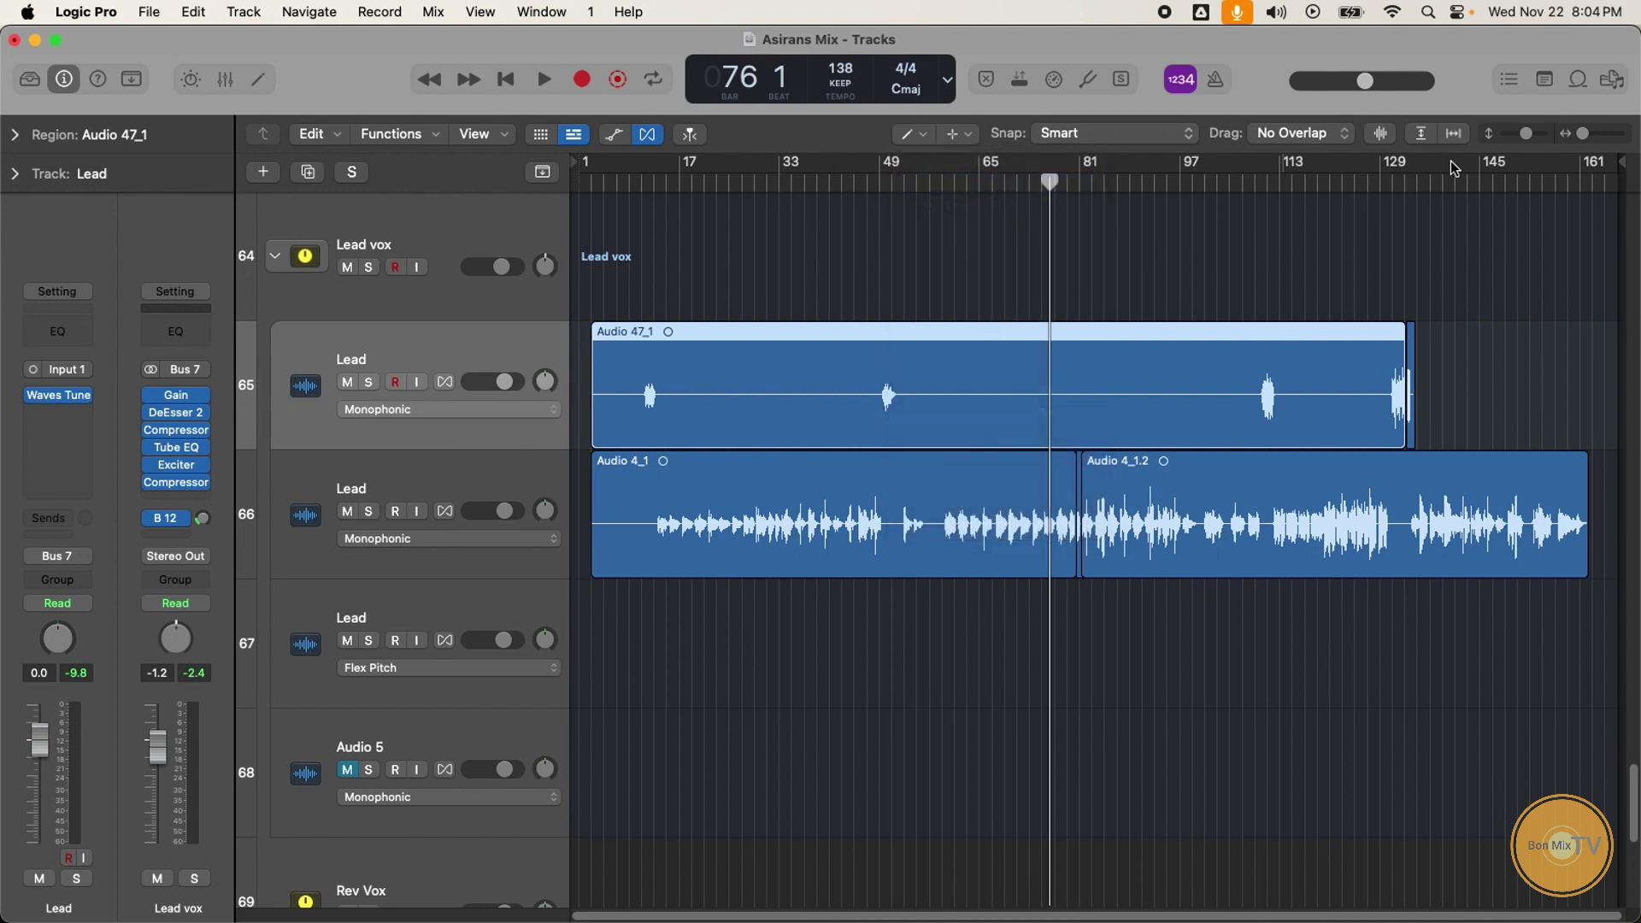
left_click_drag(1527, 135, 1508, 135)
scroll(970, 505, "up", 15)
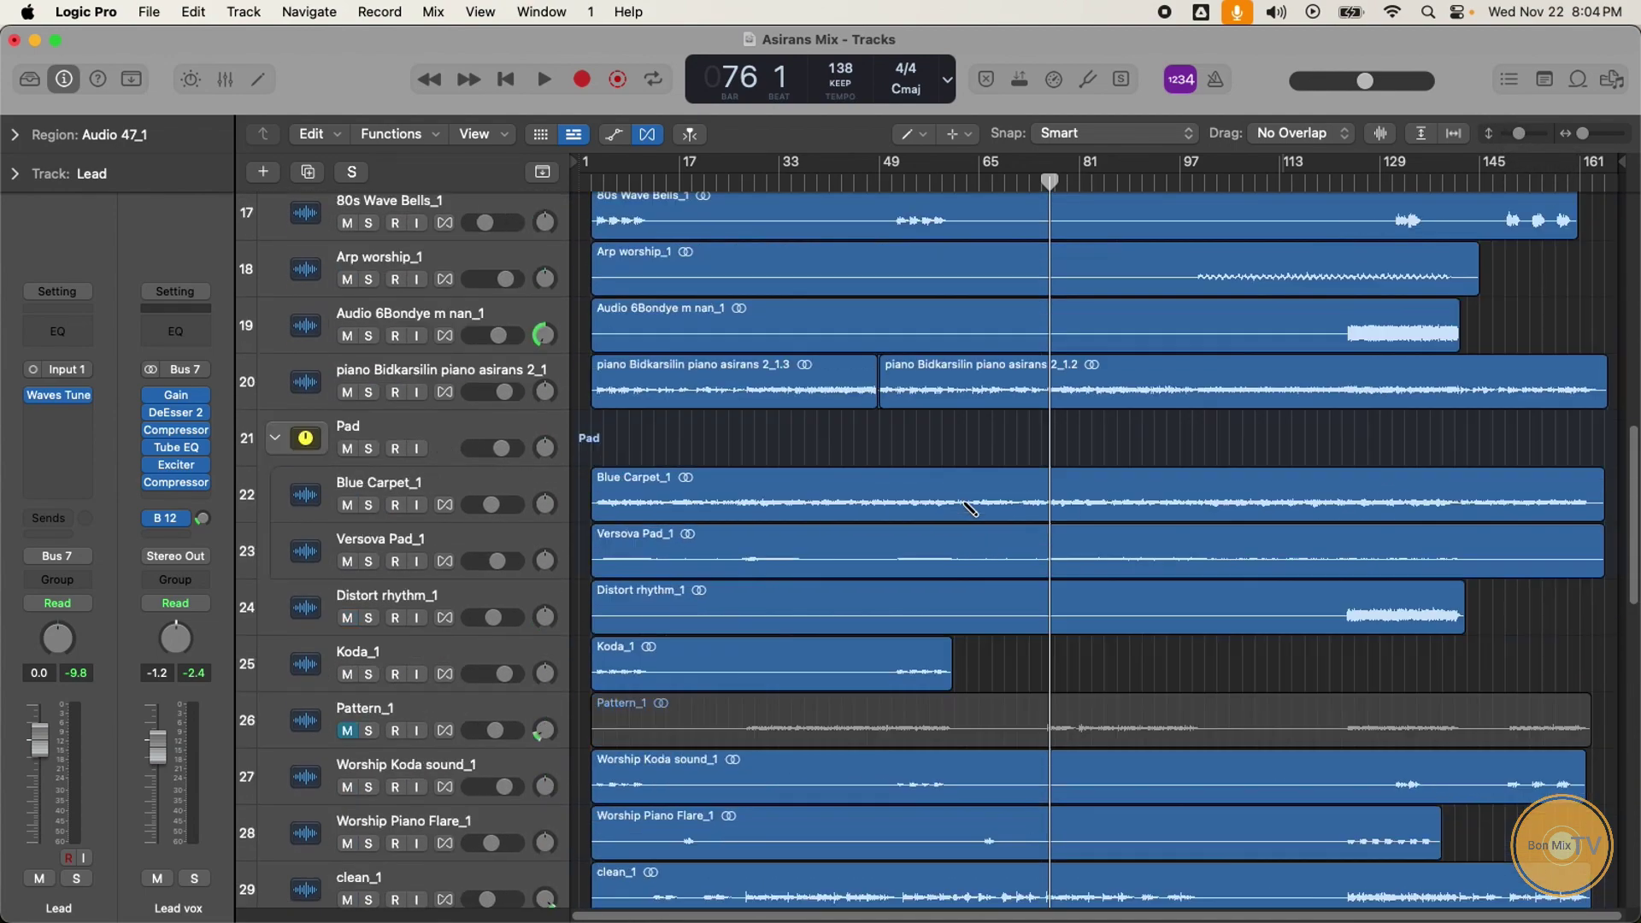
scroll(970, 508, "up", 10)
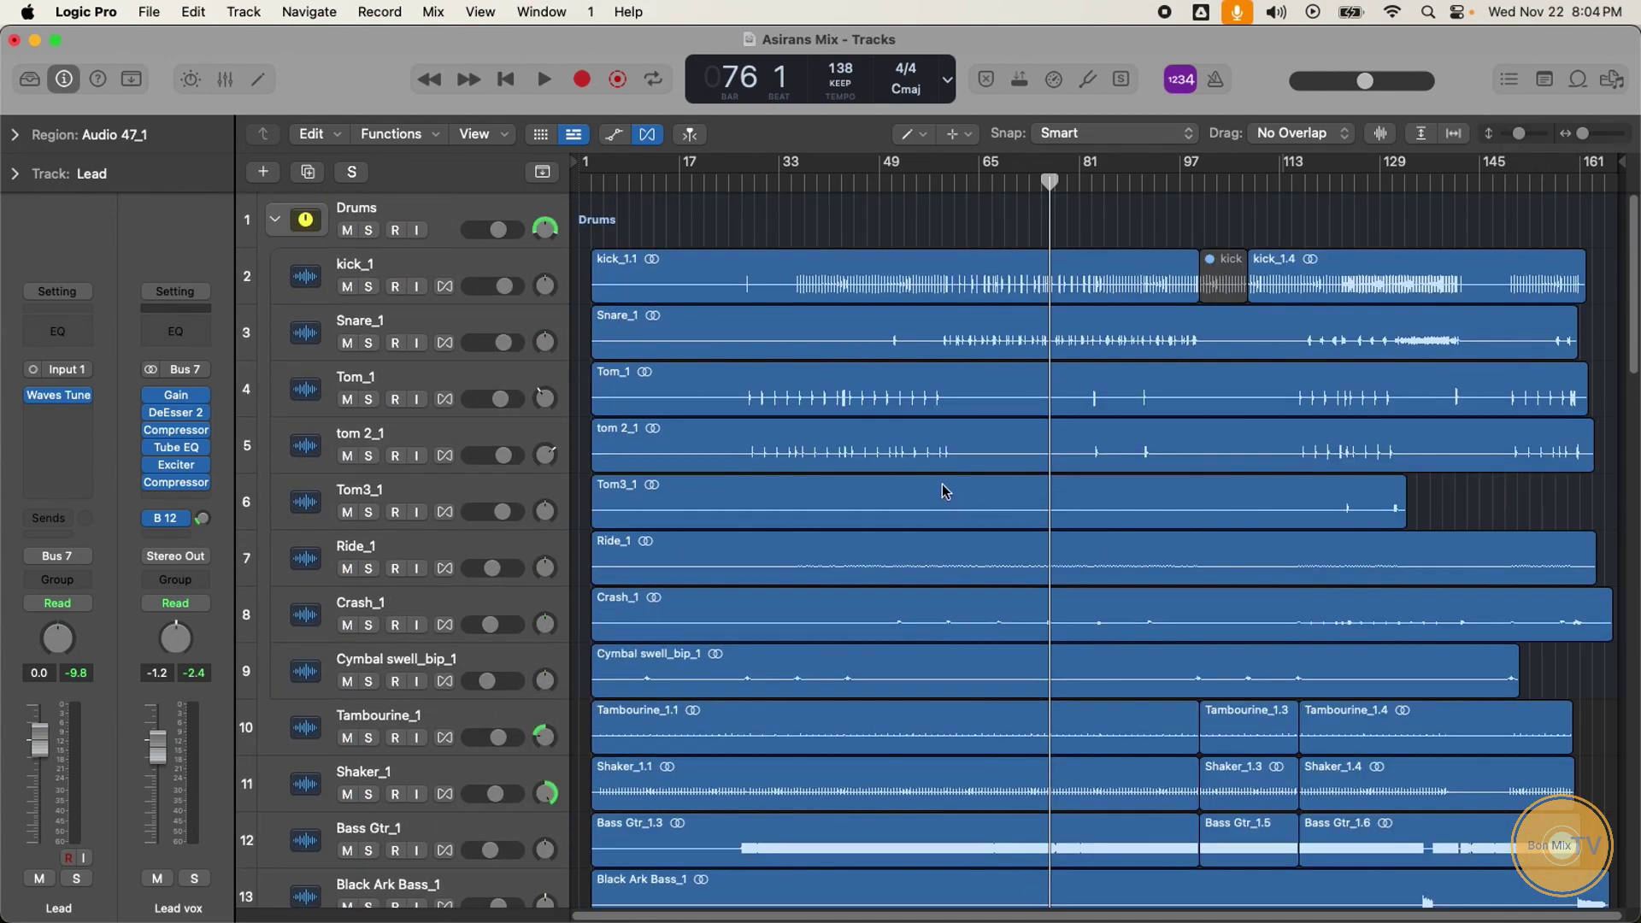
scroll(945, 487, "down", 9)
scroll(1490, 235, "down", 15)
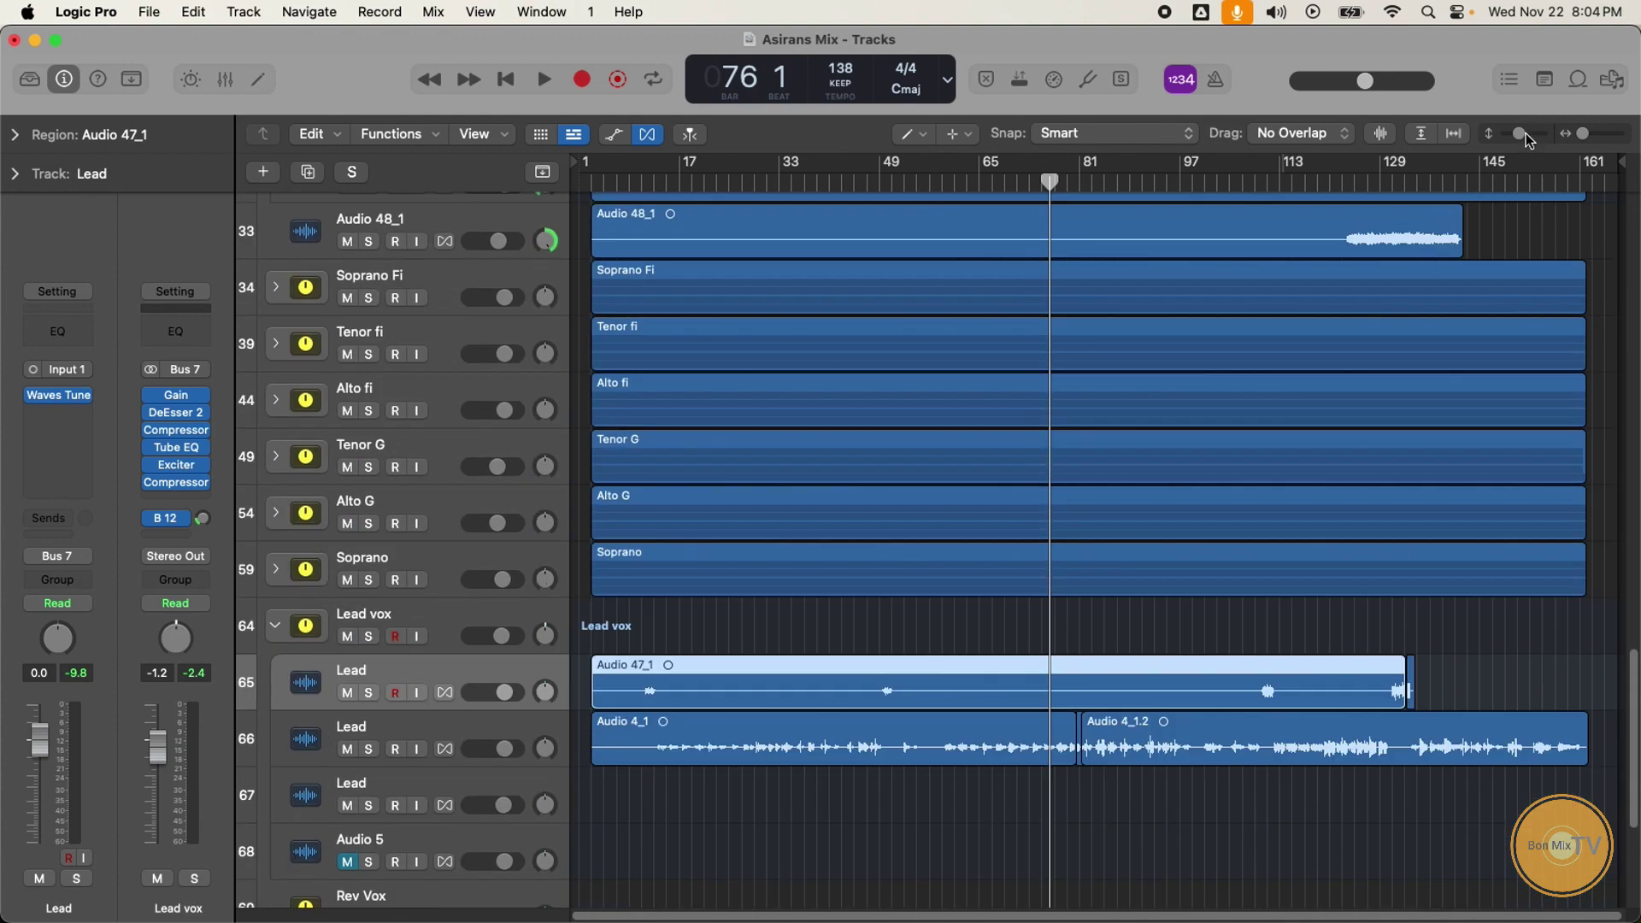
left_click_drag(1519, 134, 1513, 134)
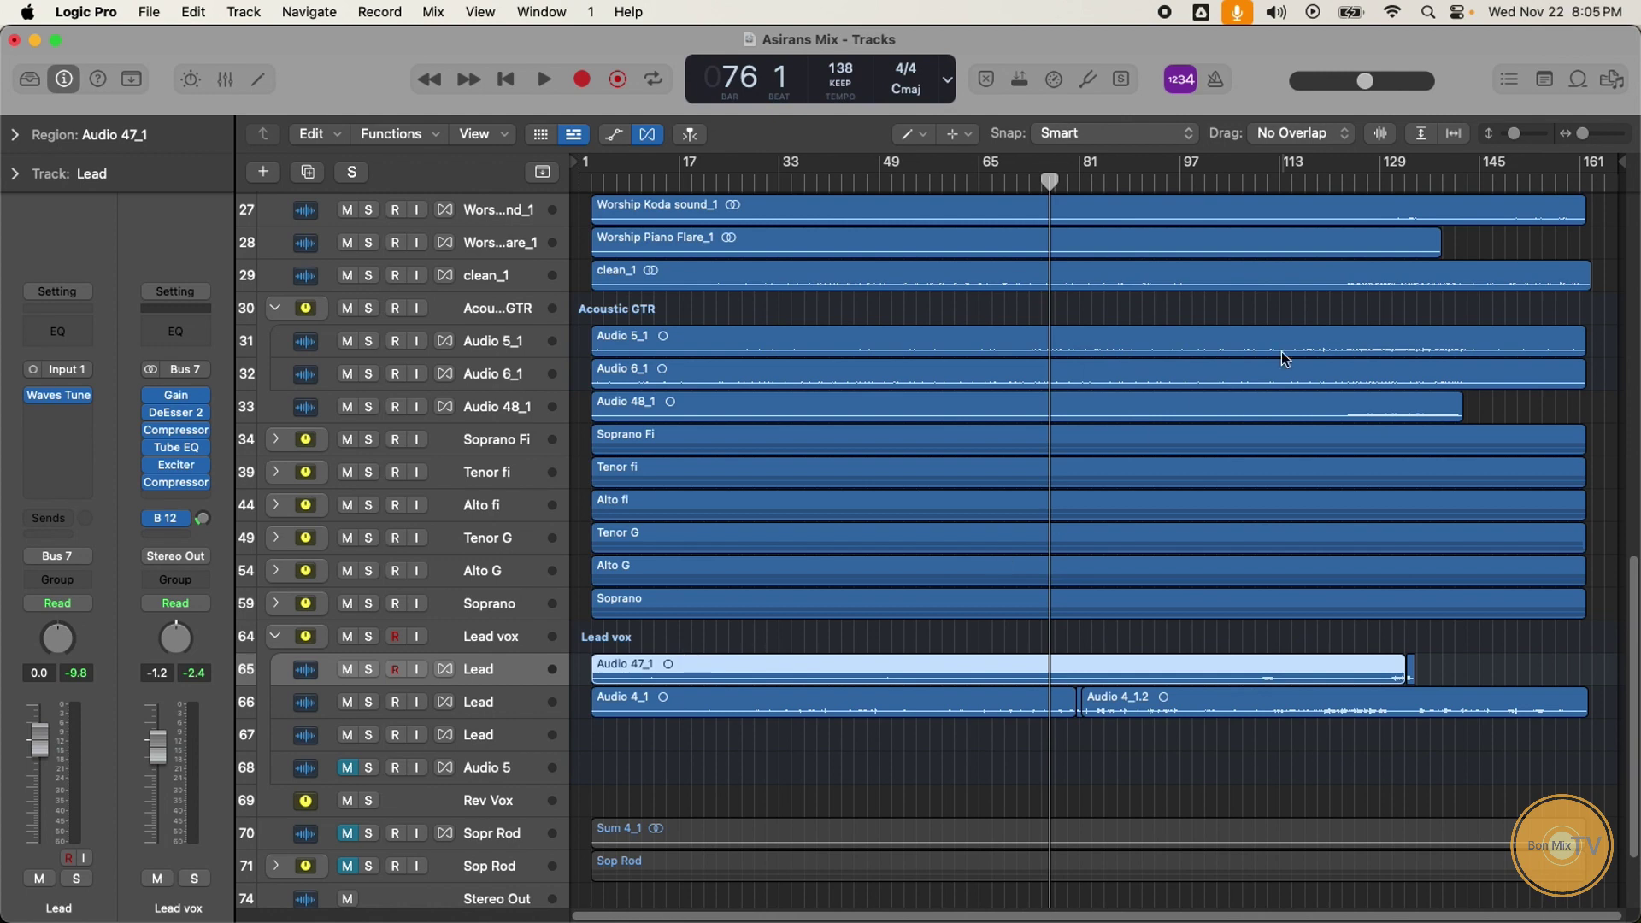
scroll(682, 579, "down", 3)
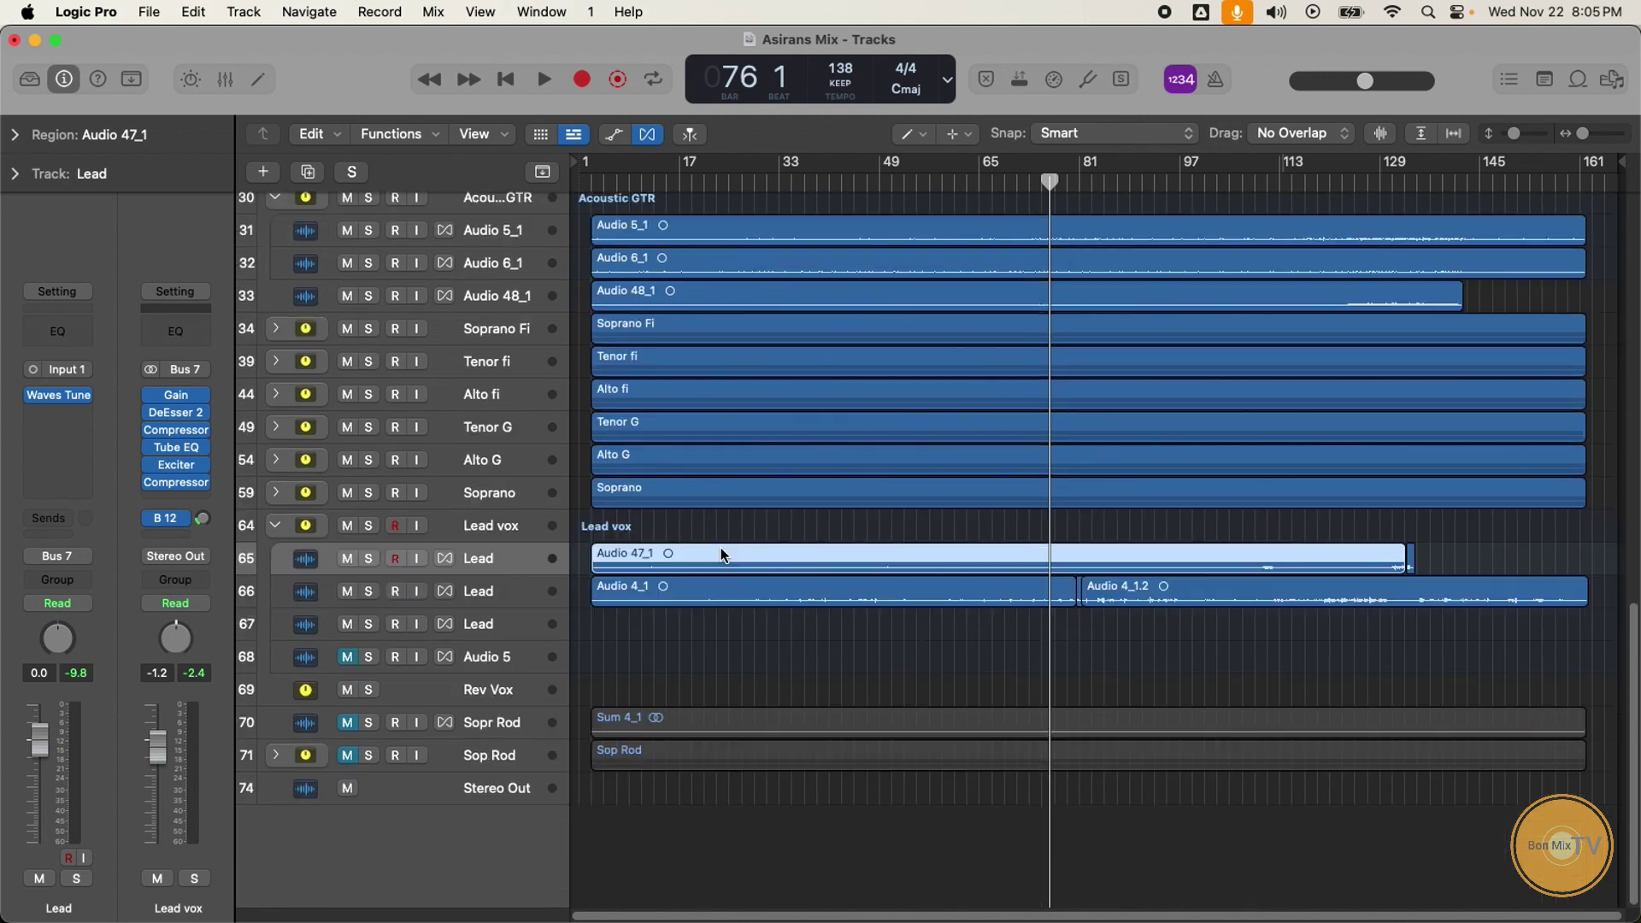
Step: Create one Software Instrument track with the Default Patch and make the track rows slightly taller
left_click(261, 174)
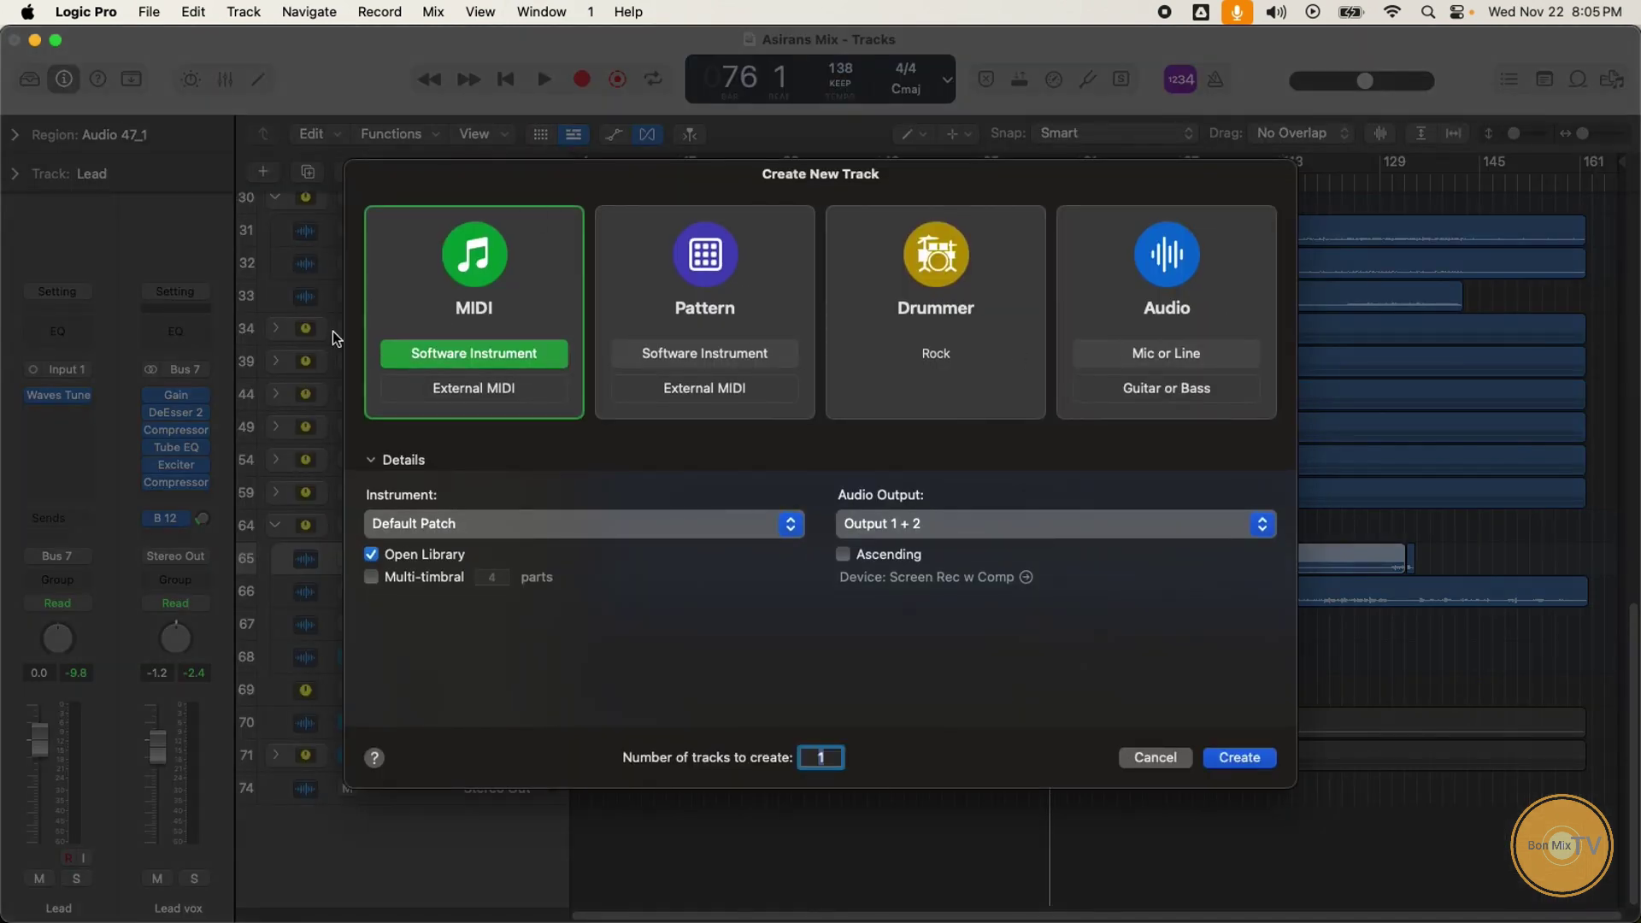
left_click(1244, 756)
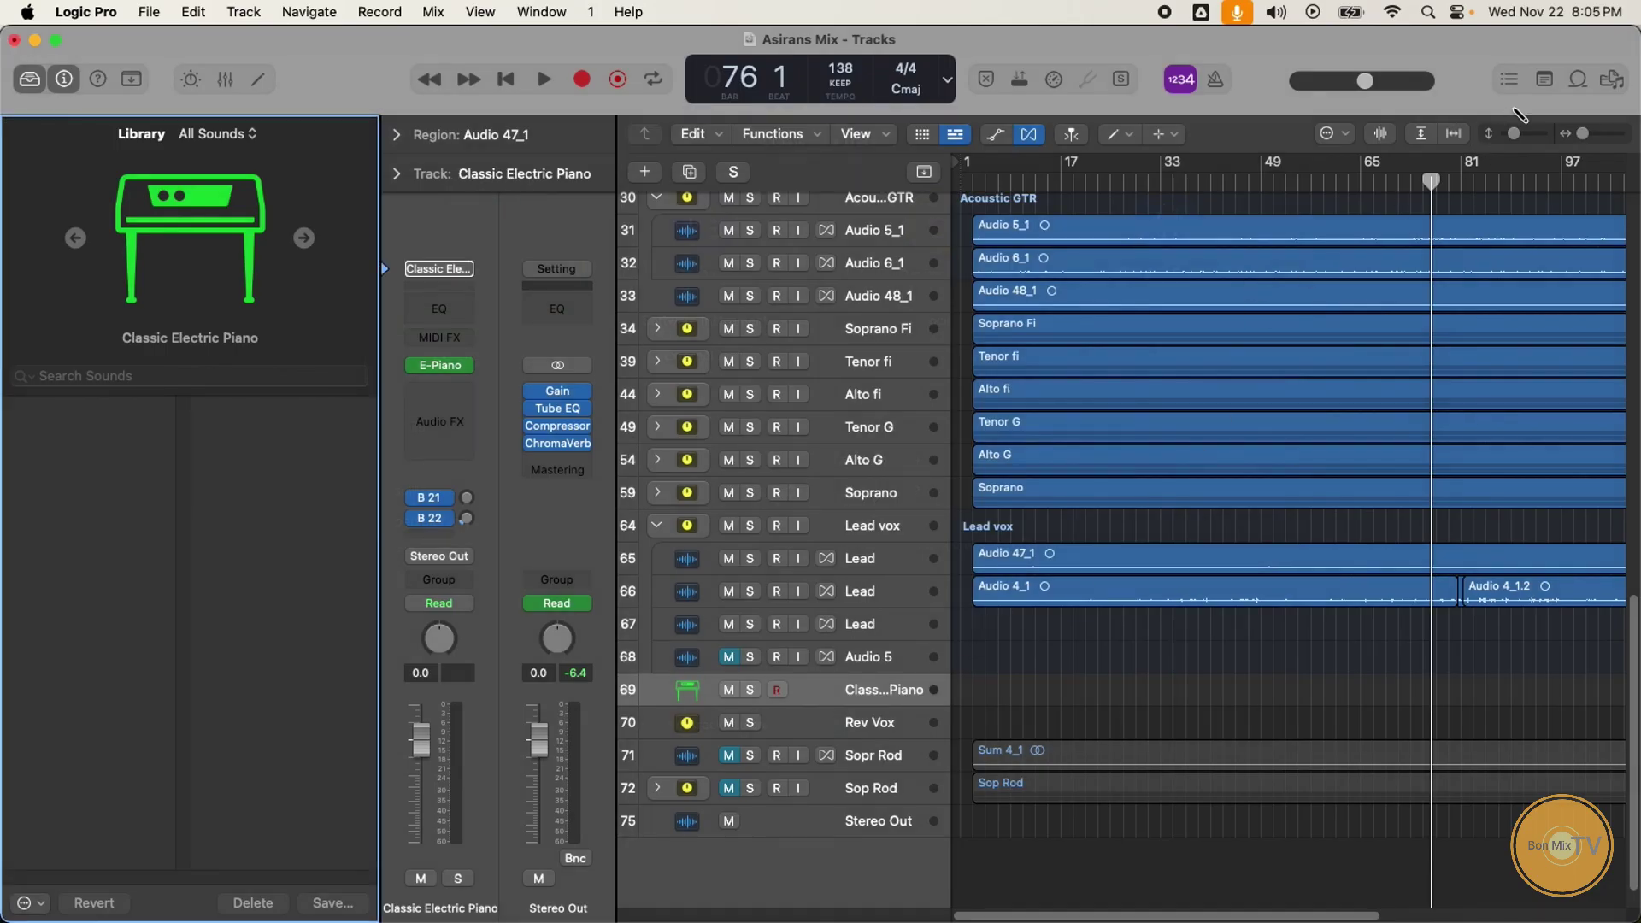
left_click_drag(1515, 137, 1520, 135)
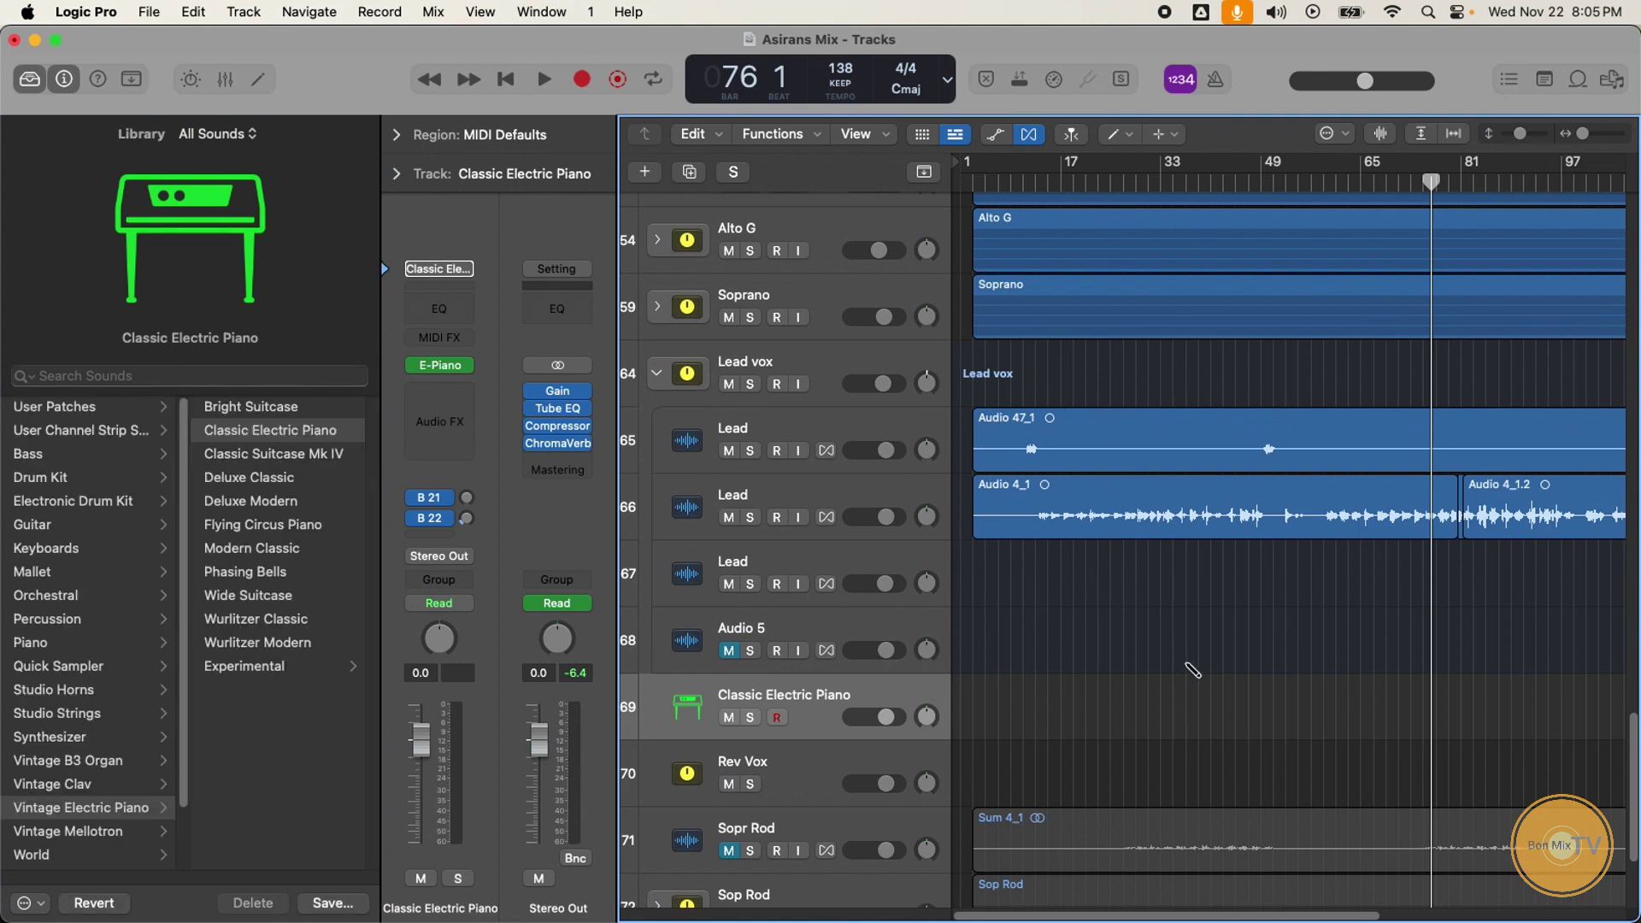
Step: Draw a one-bar MIDI region at bar 70 on the Classic Electric Piano track and open it in the Piano Roll
key("super+Right")
key("super+Right")
key("super+Right")
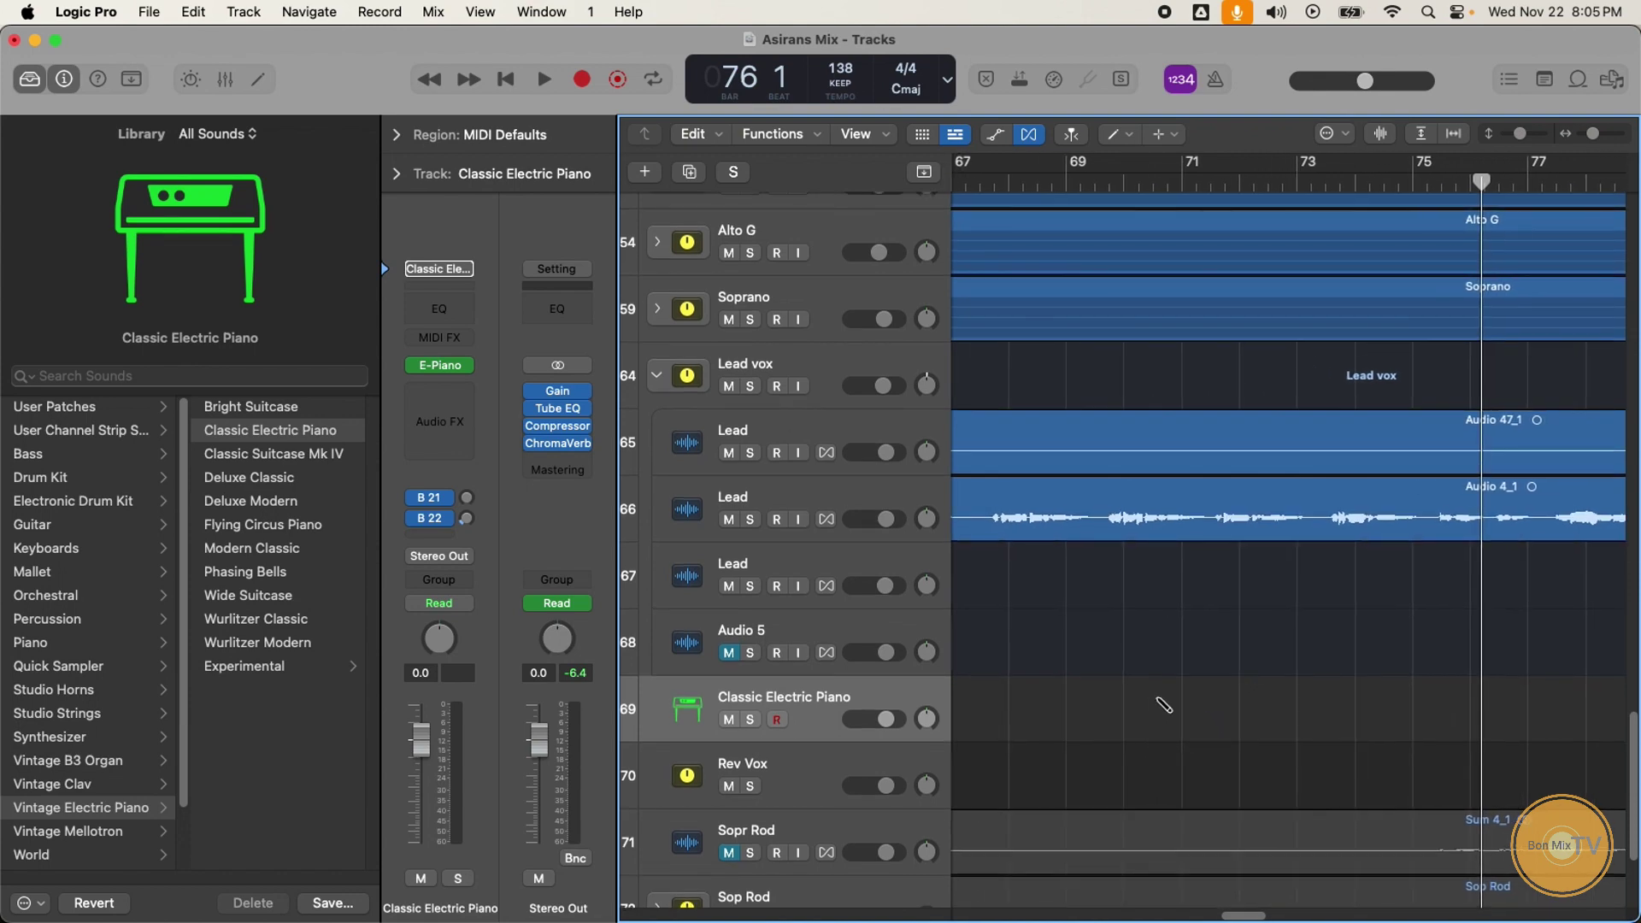
left_click(1153, 703)
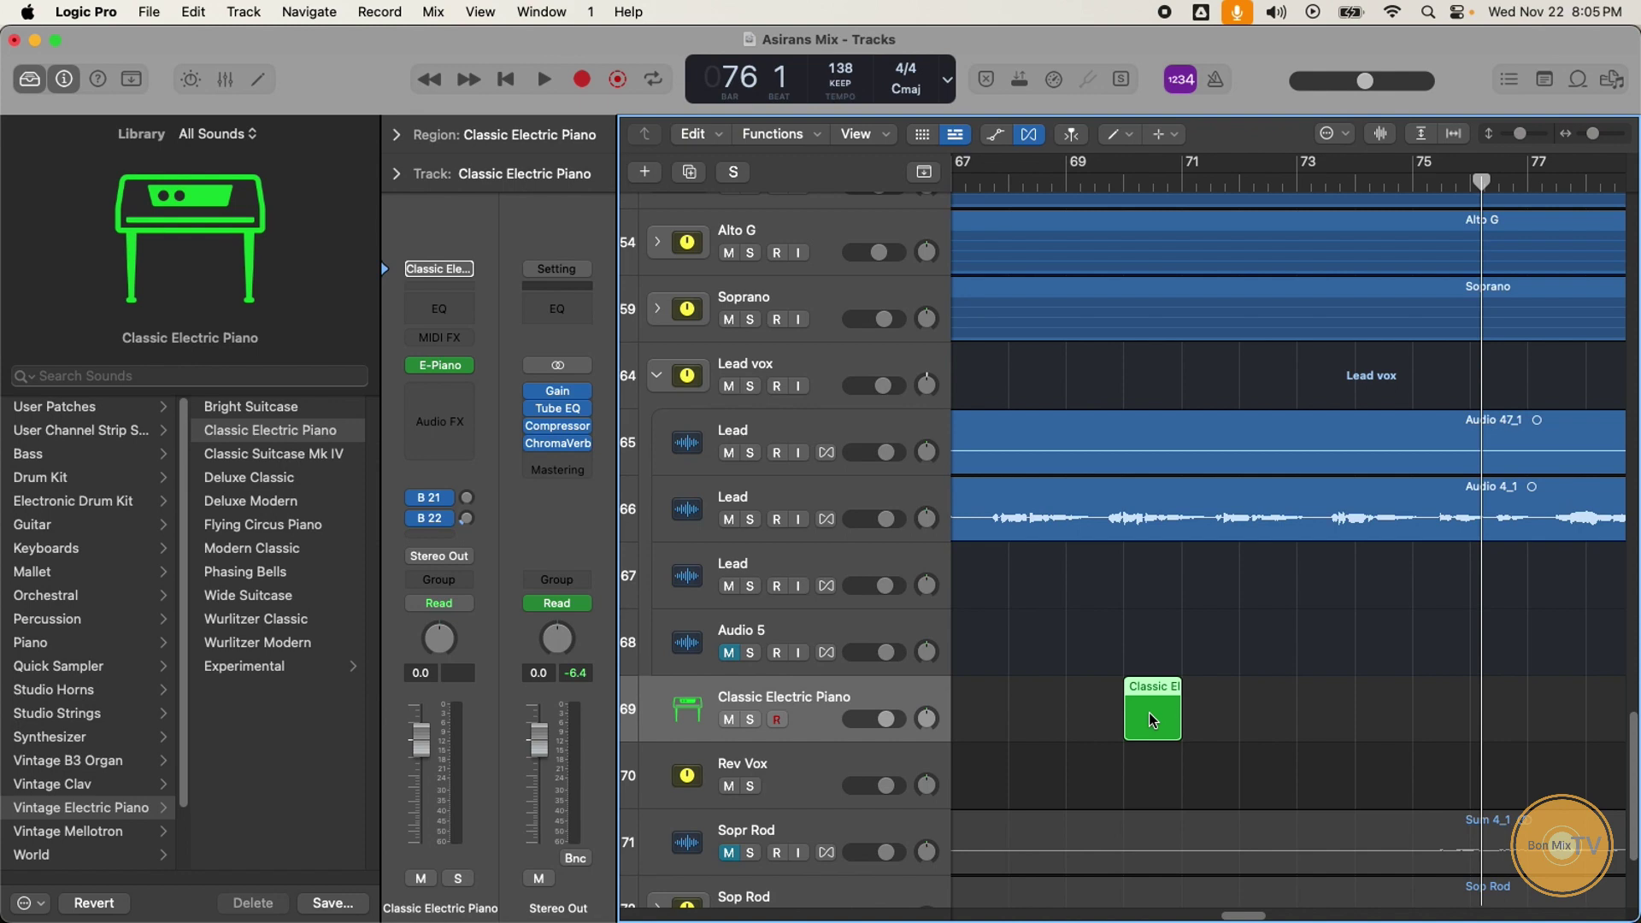
double_click(1148, 711)
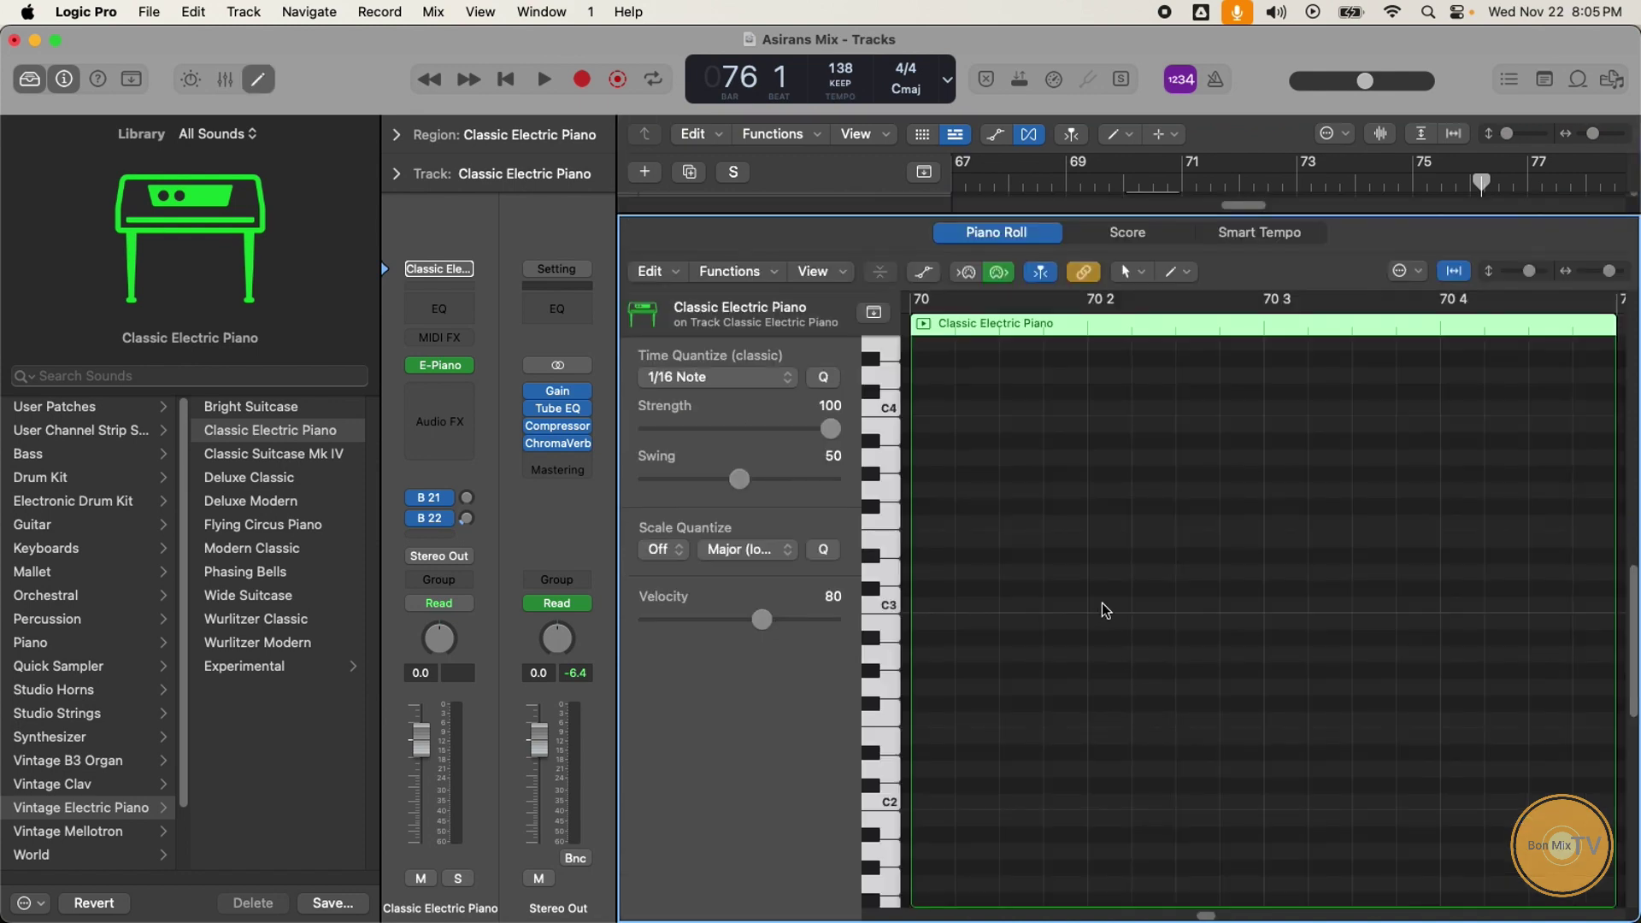
Step: With the Pencil tool, add a C4 note at the start of bar 70 and lengthen it to about 0 2 3 134
left_click(1126, 275)
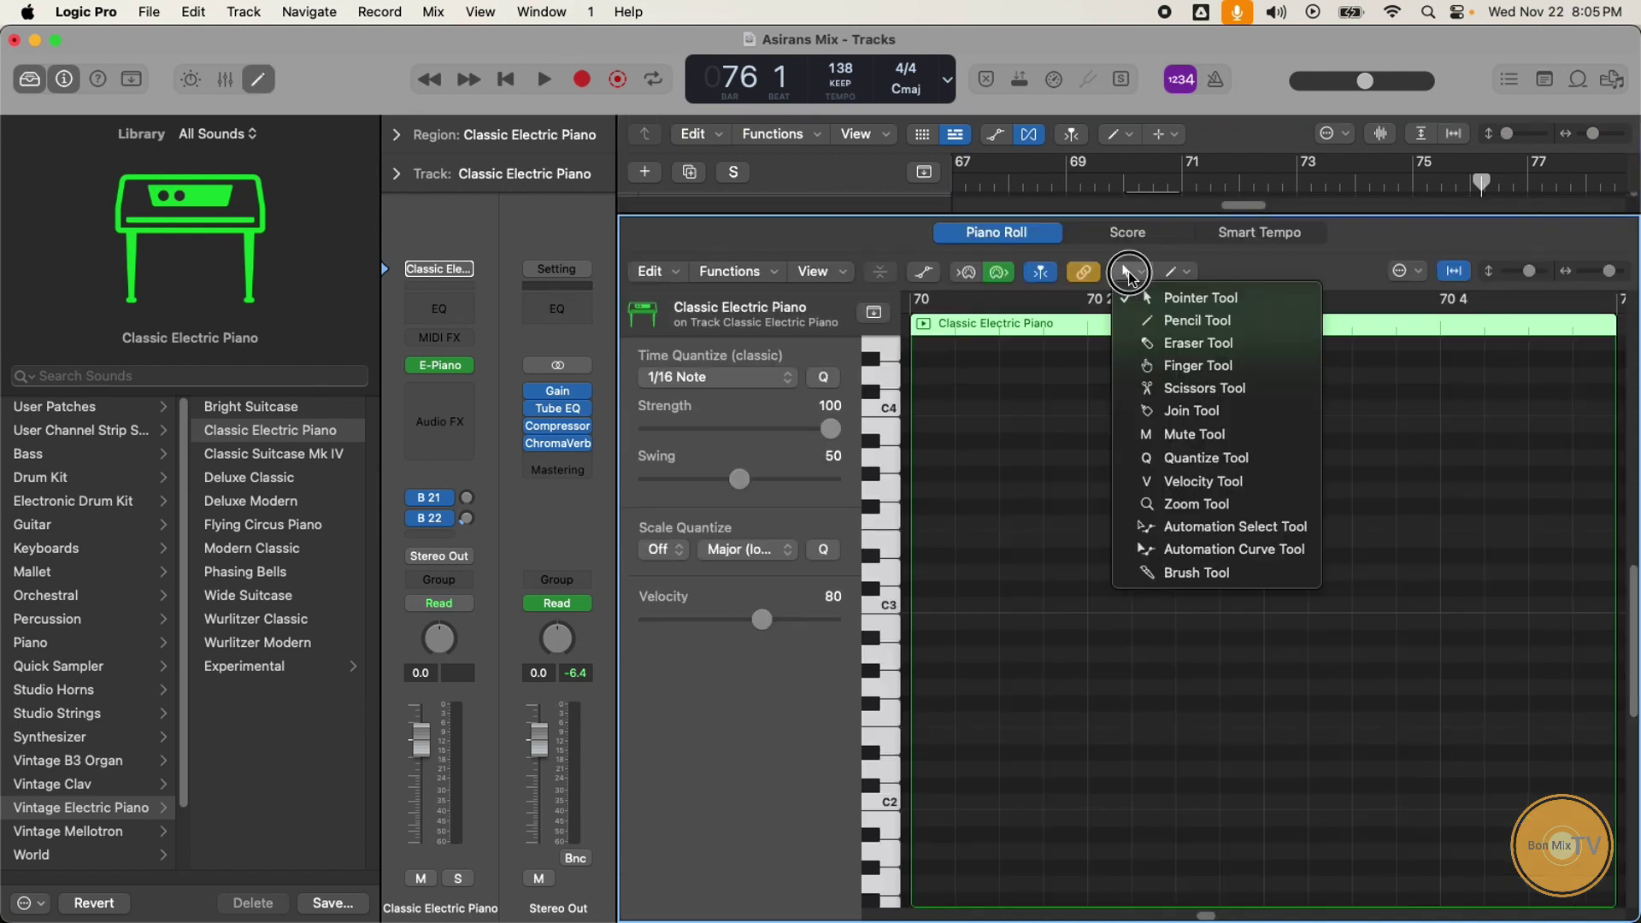
left_click(1169, 321)
left_click(940, 409)
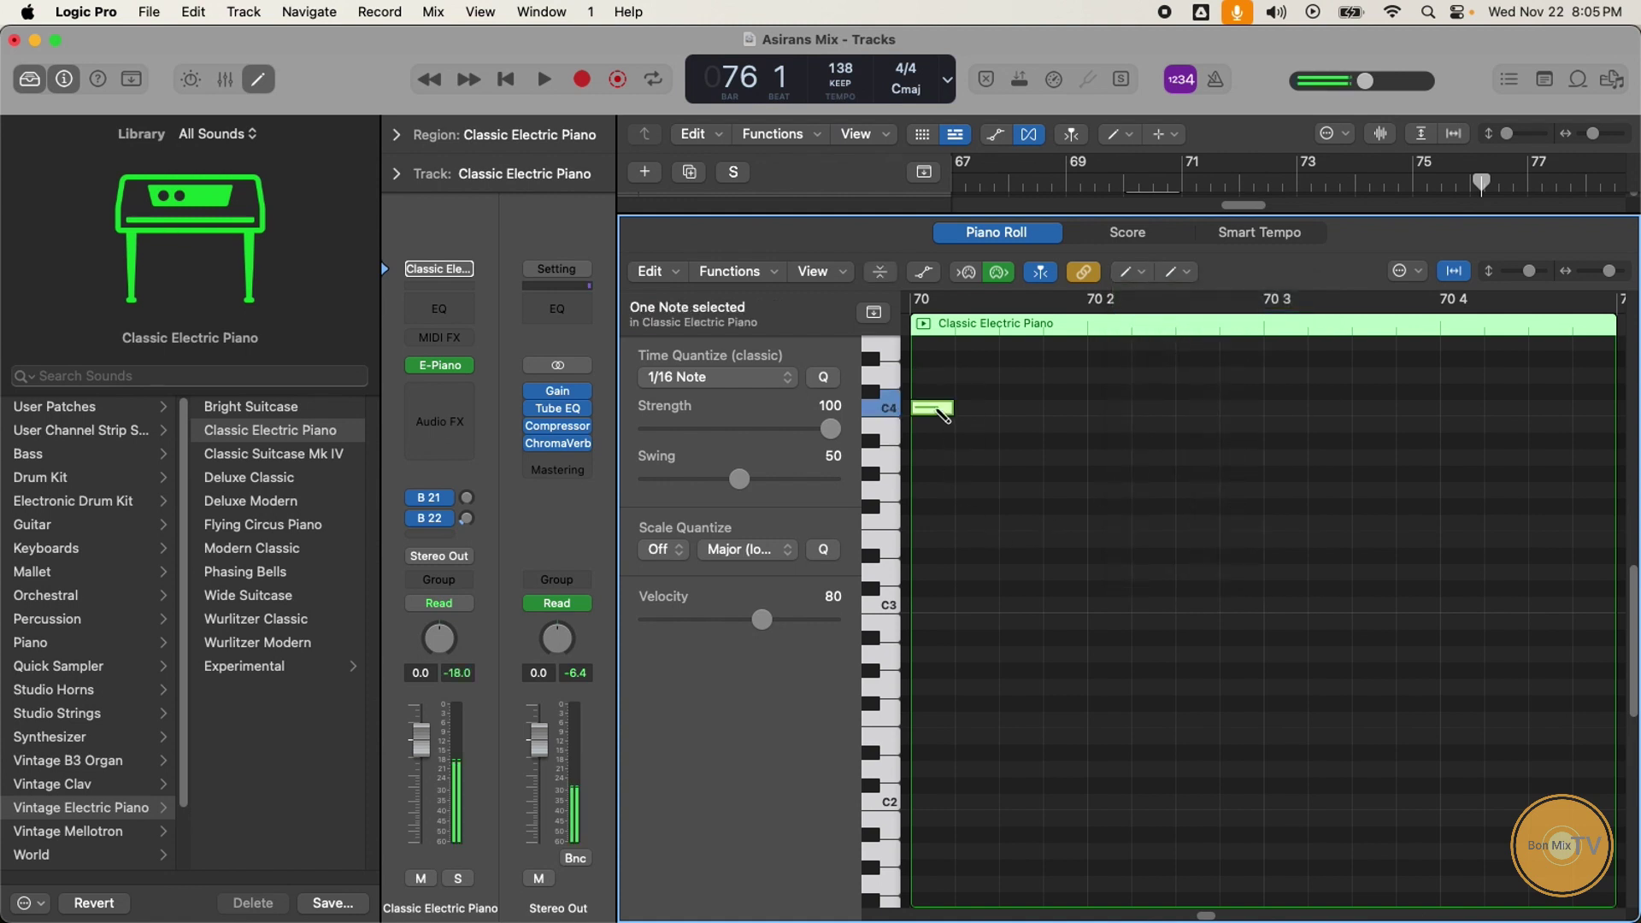
left_click_drag(954, 409, 1423, 419)
Step: Add four more long notes below the C4 note in bar 70, at E3, C3, A#2 and F2
left_click(994, 540)
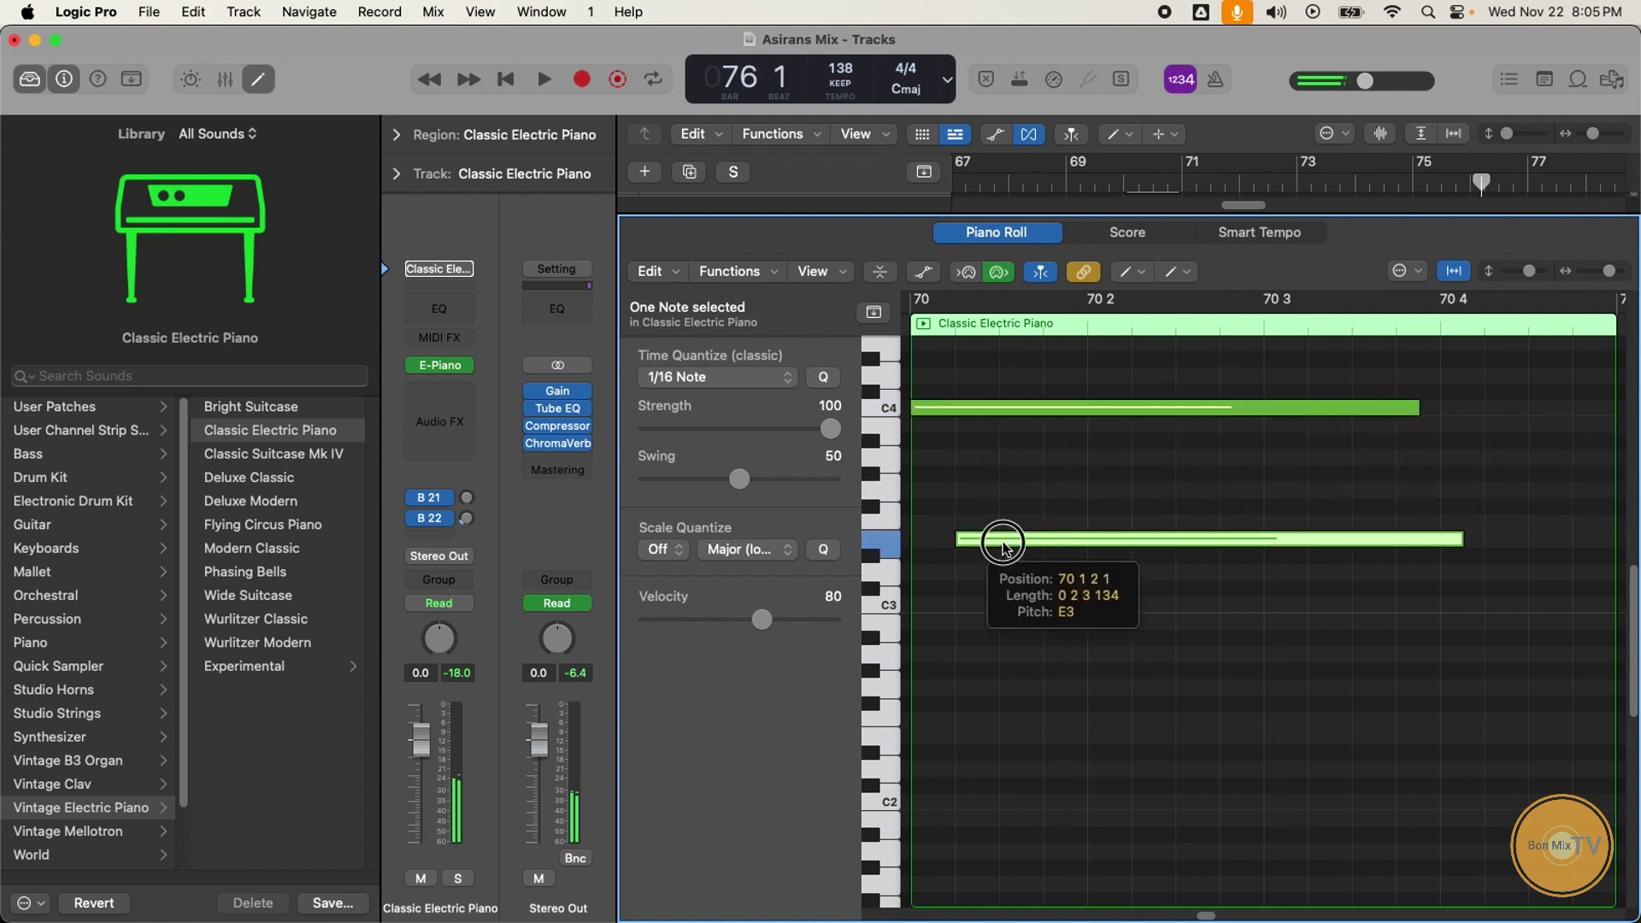
left_click(1002, 605)
left_click(975, 637)
left_click(962, 719)
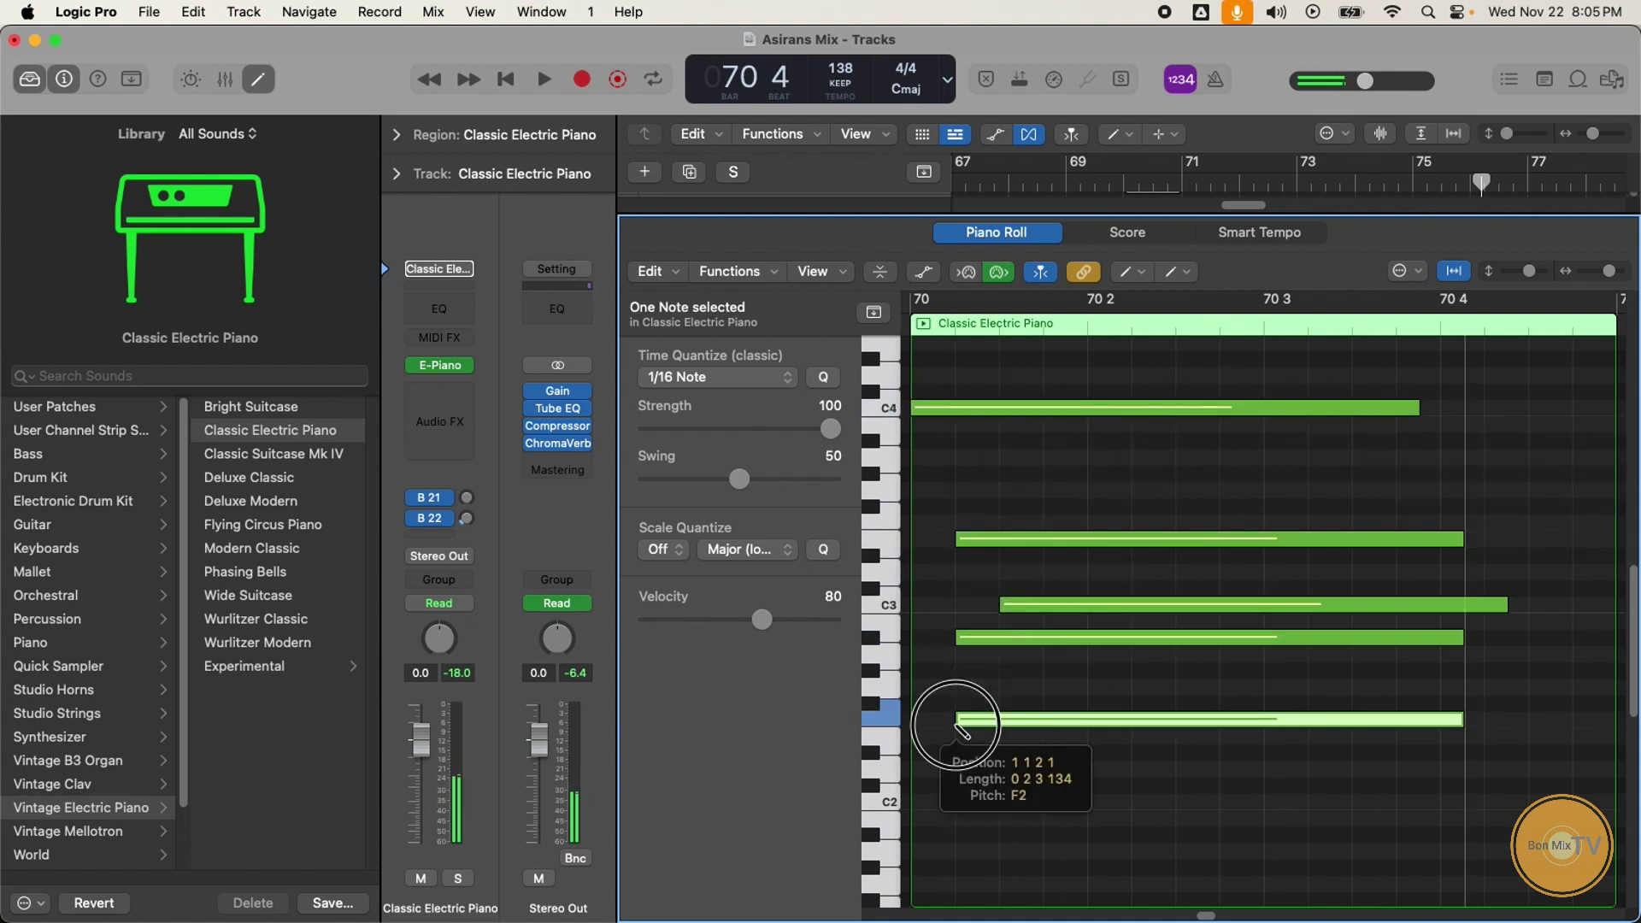
Step: Audition the notes in bar 70, closing the Piano Roll and soloing the Classic Electric Piano track for playback
scroll(997, 476, "left", 3)
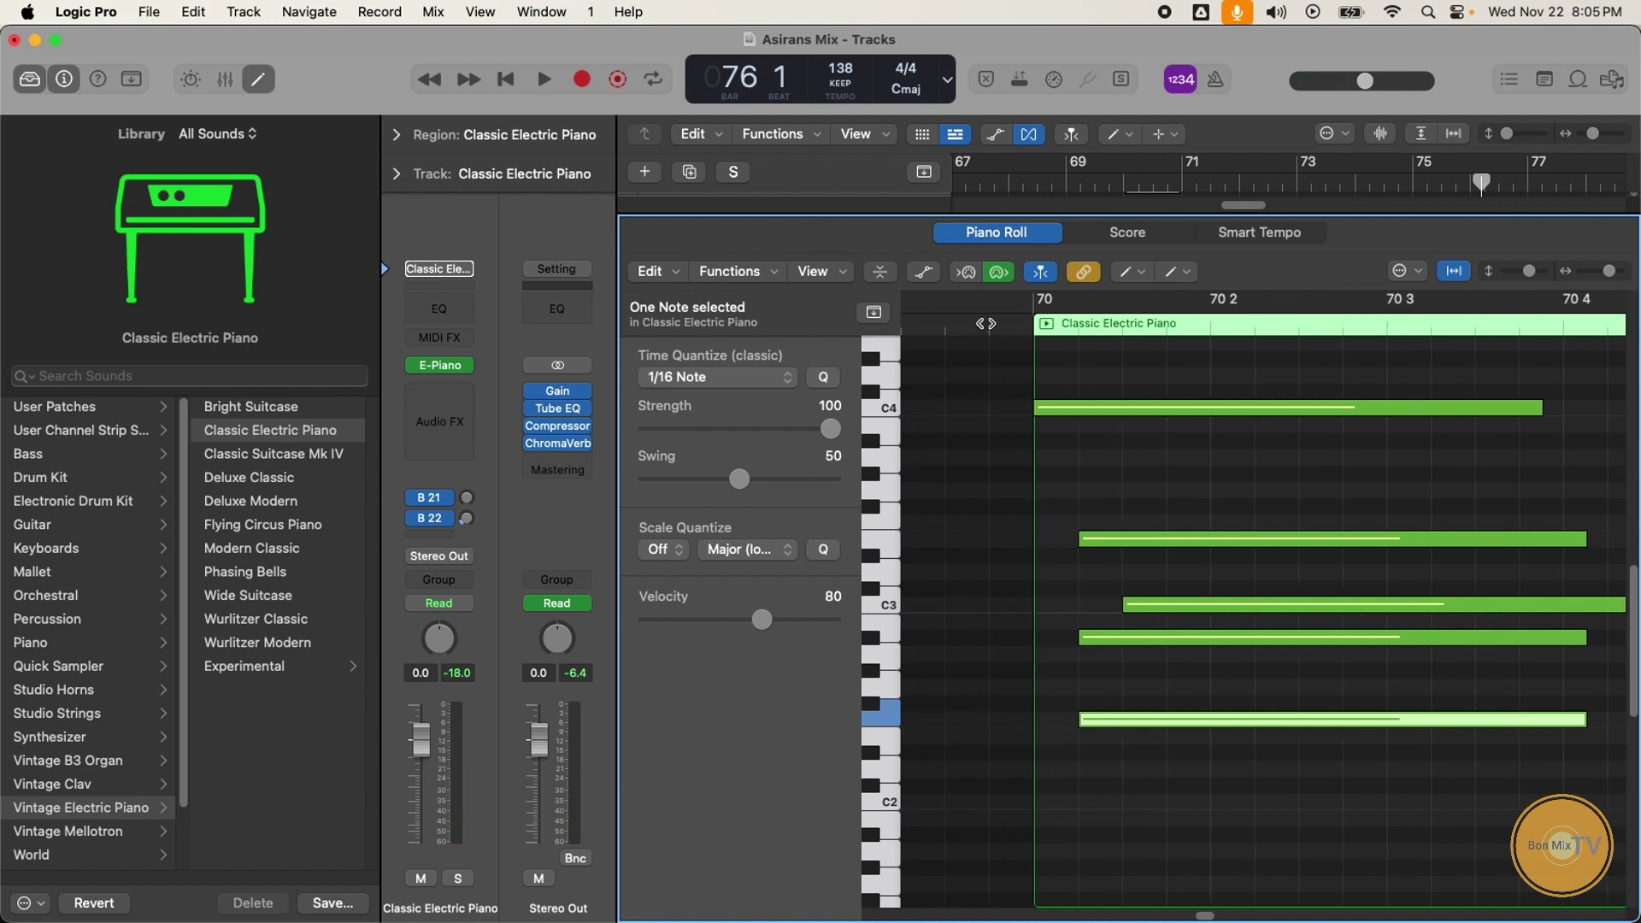
key("shift+space")
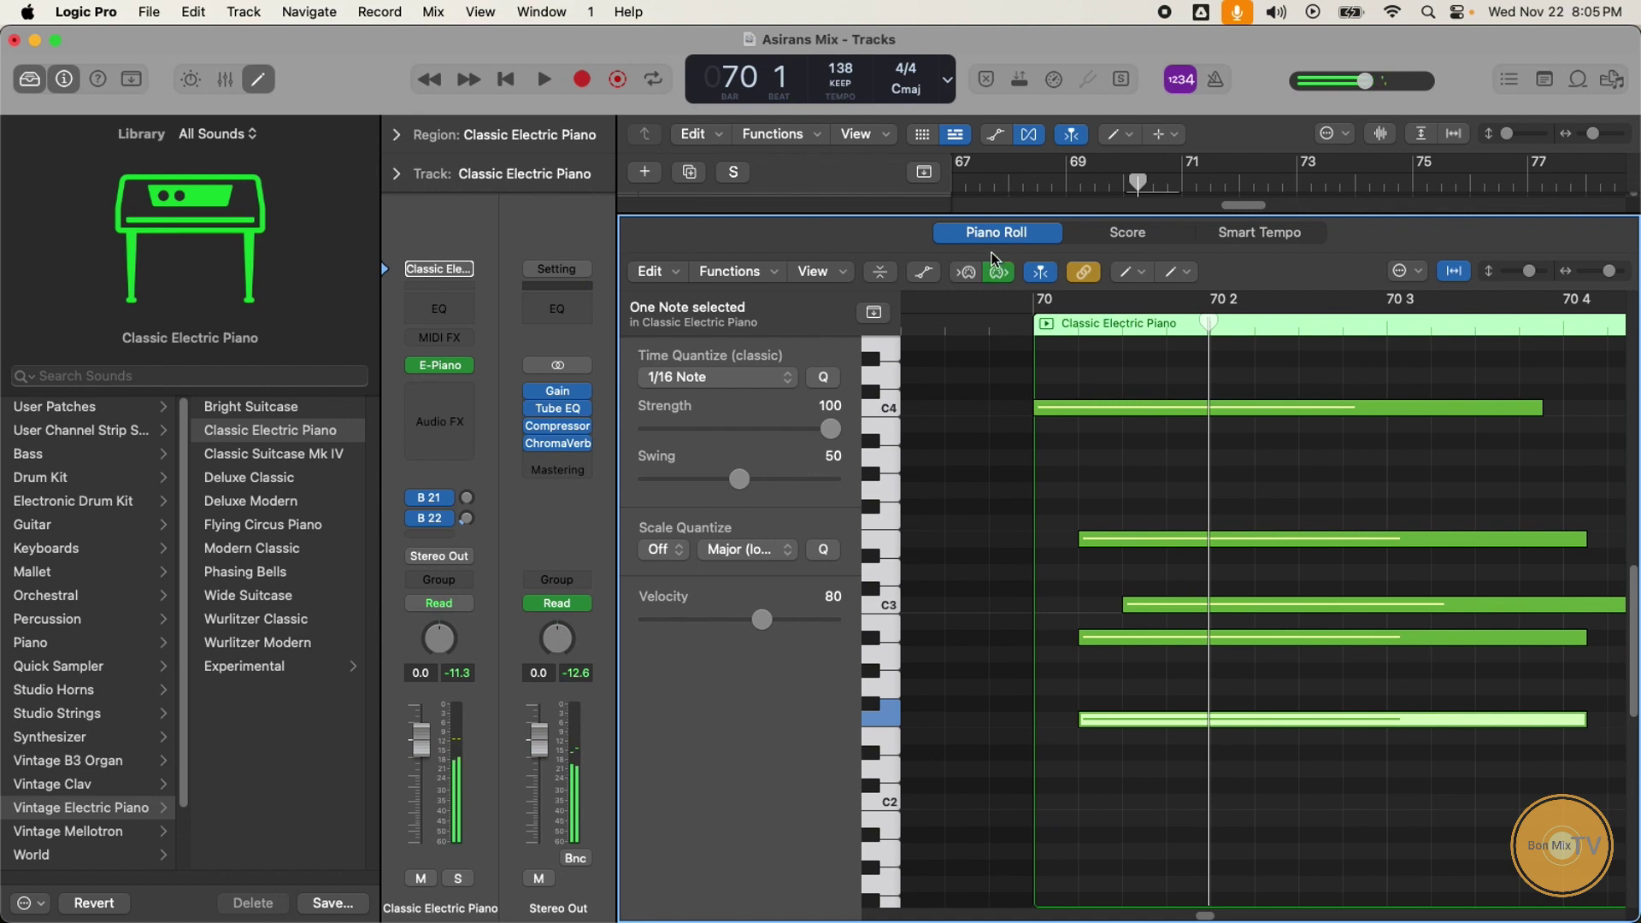
key("e")
key("s")
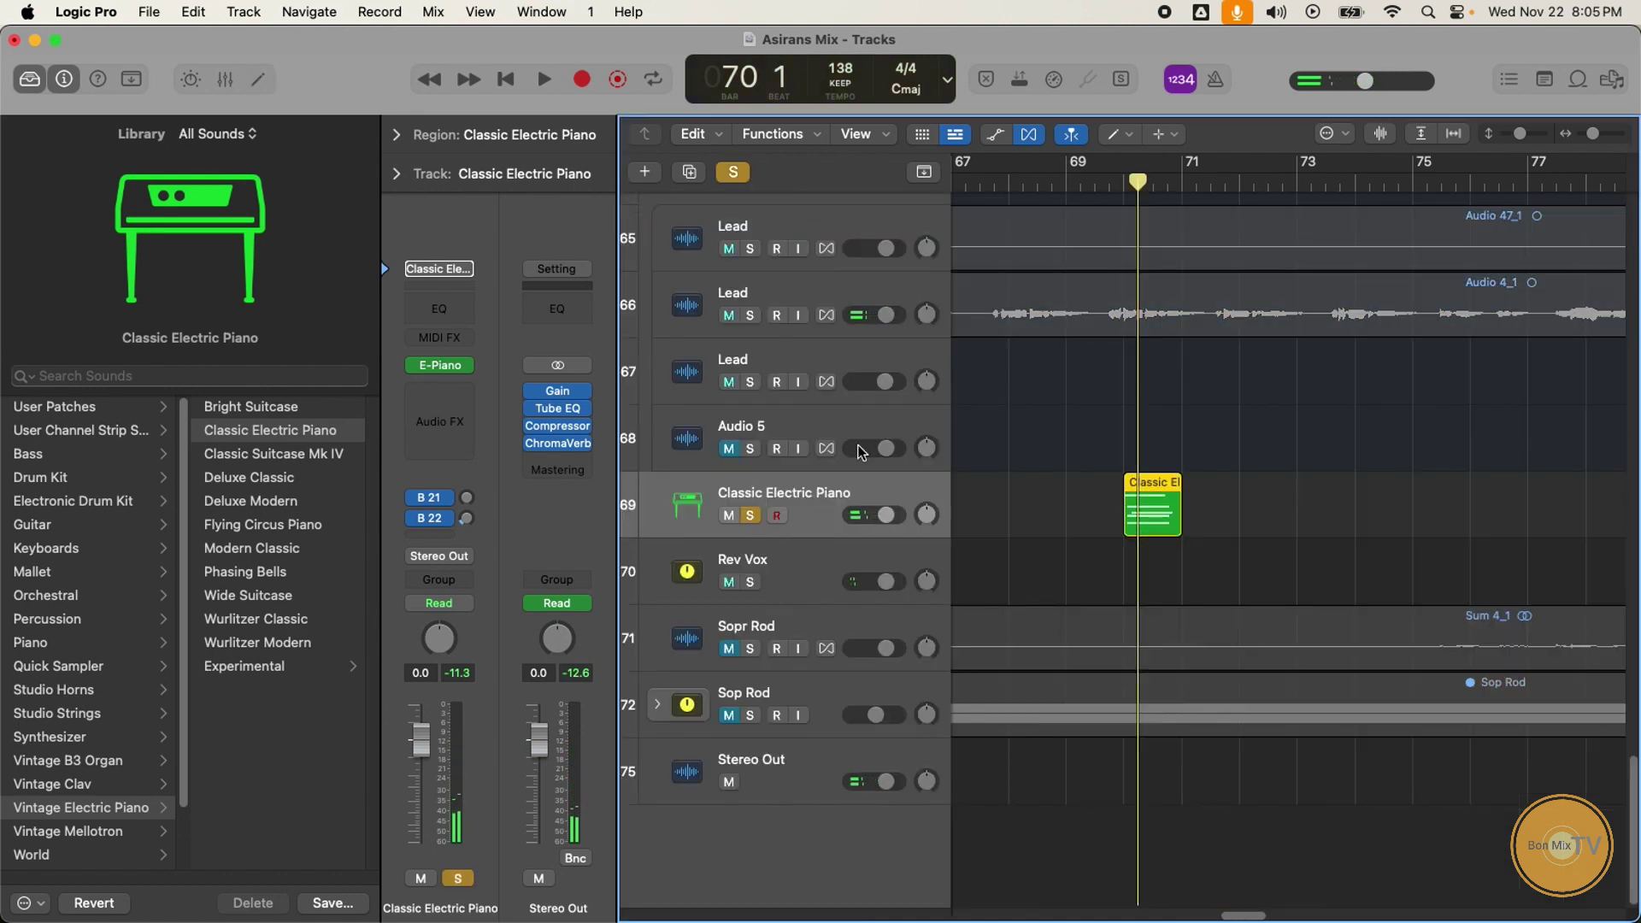
key("space")
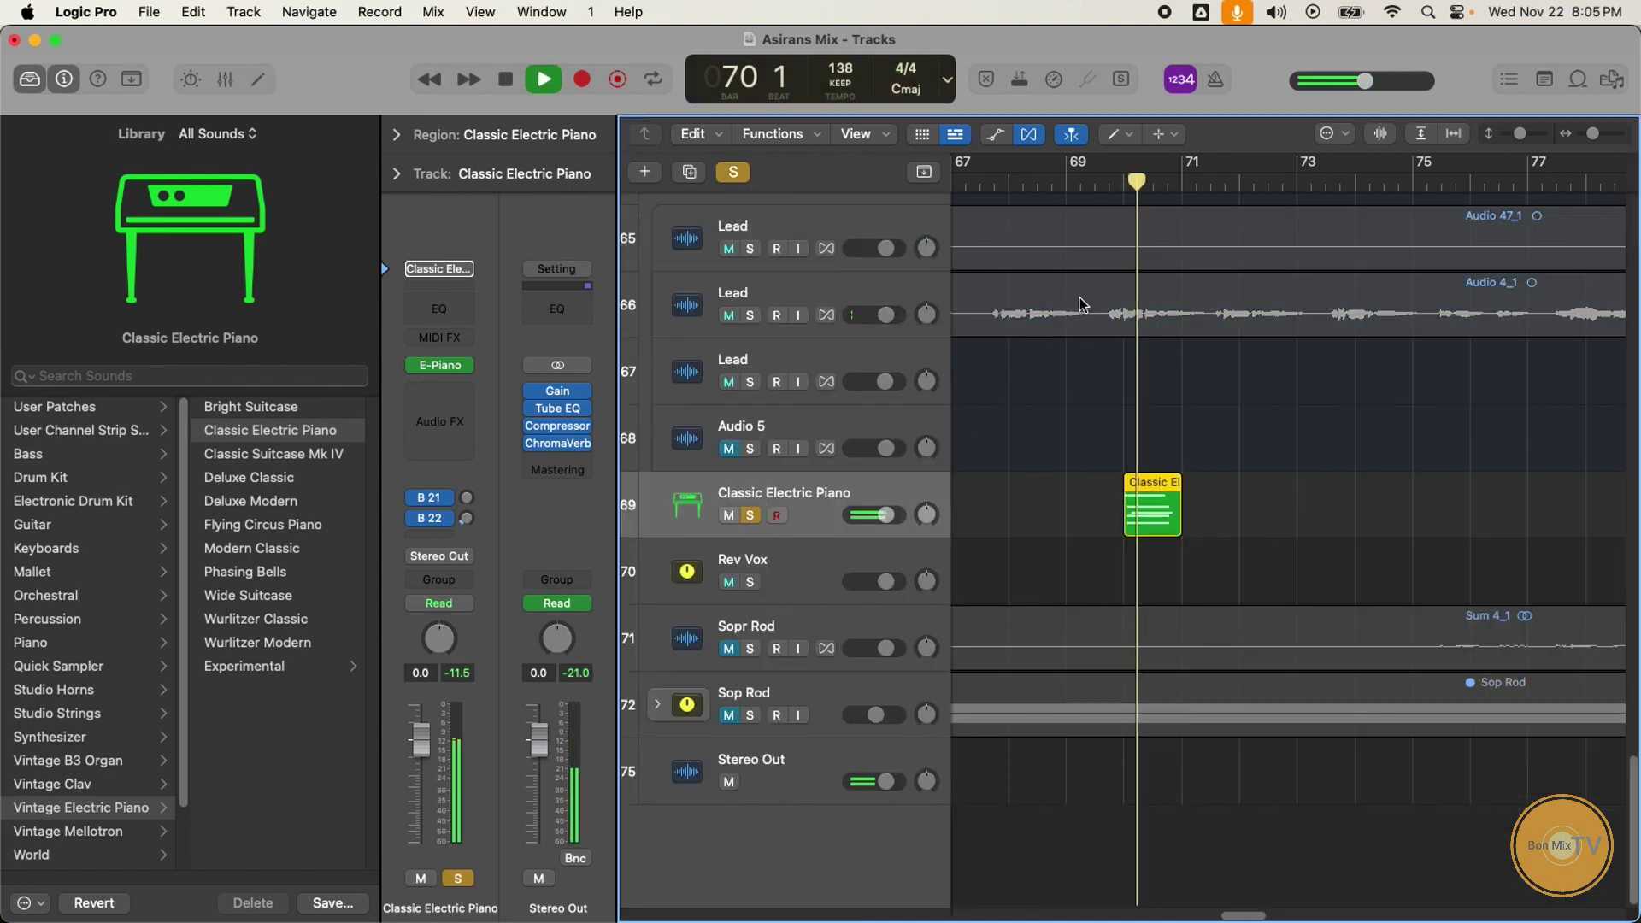
Step: Stop playback and delete the MIDI region at bar 70 on the Classic Electric Piano track
key("space")
key("super+Left")
key("super+Left")
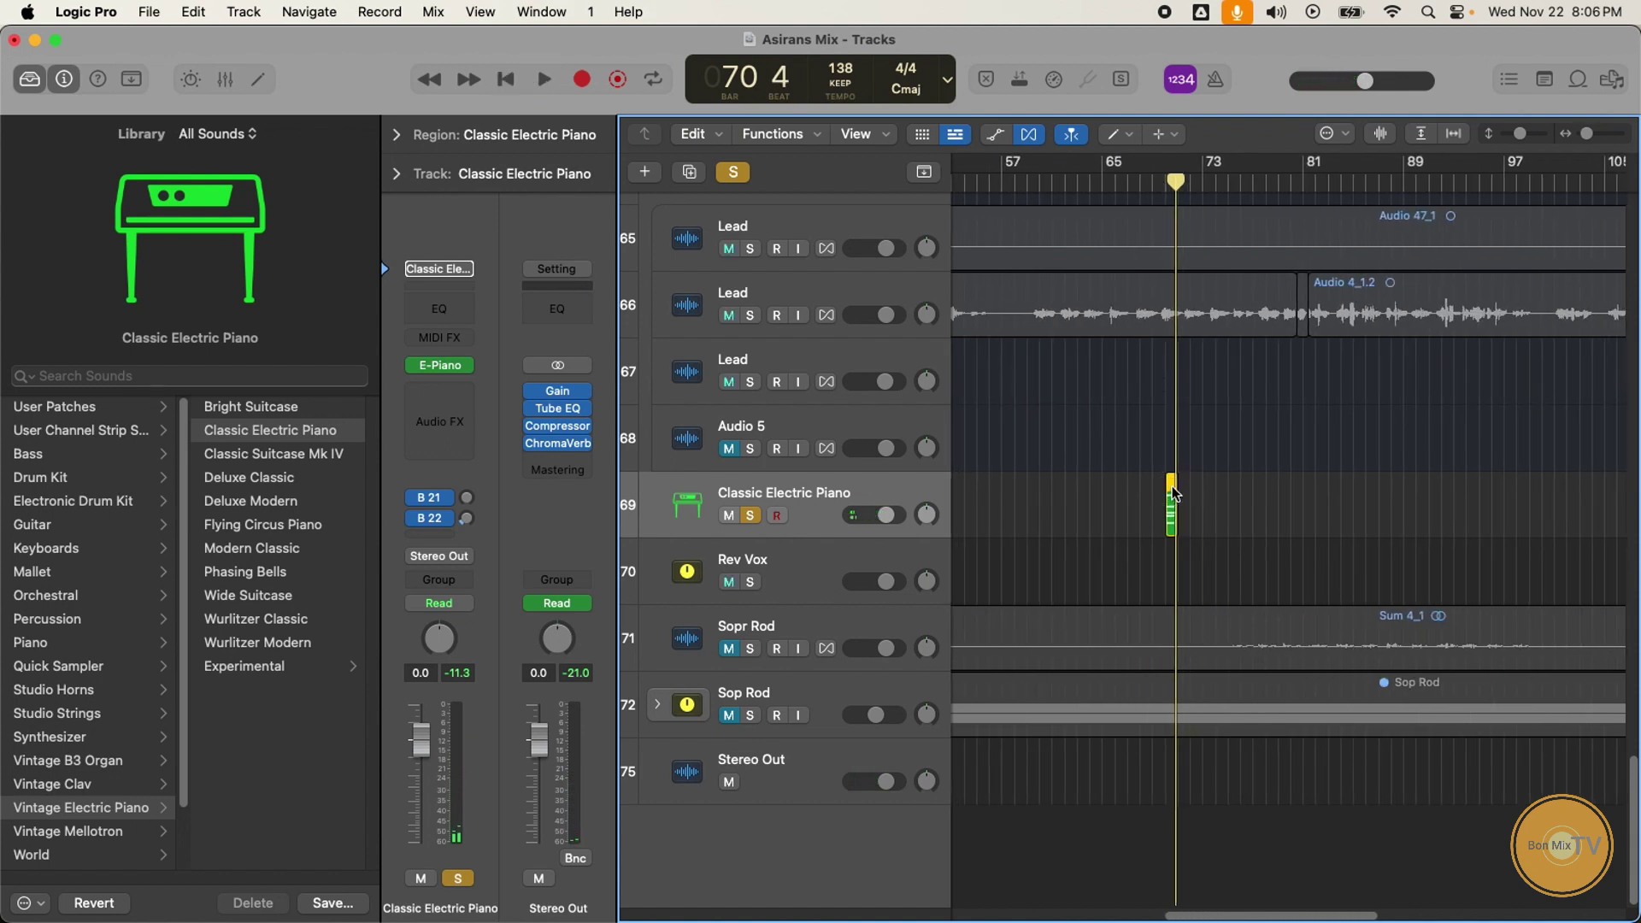
key("BackSpace")
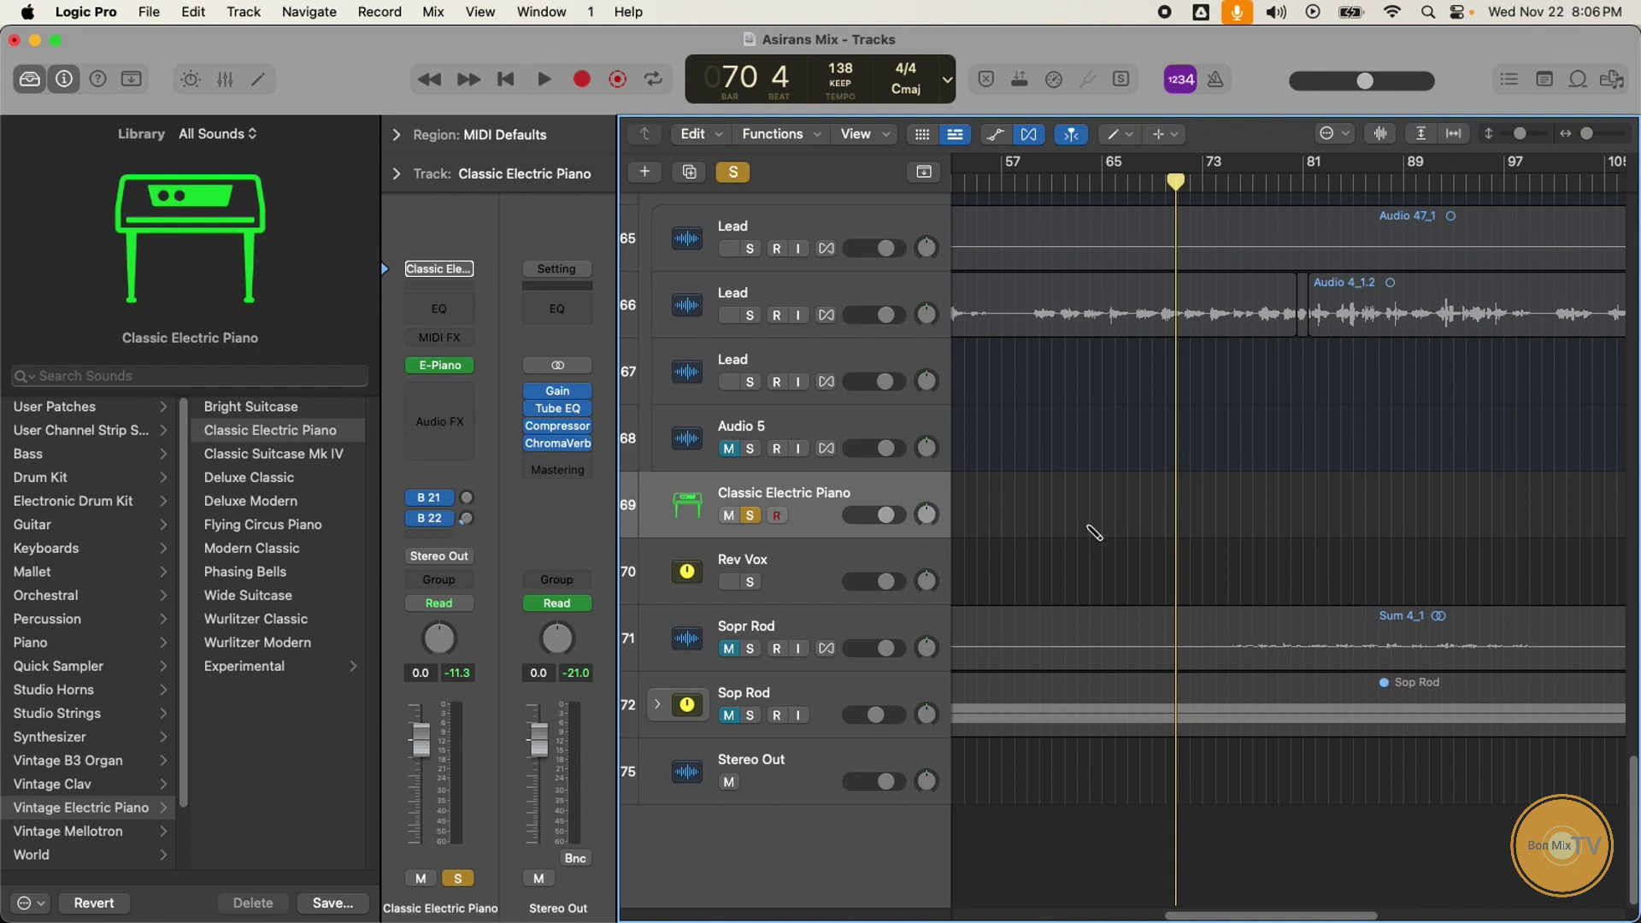
Step: Replace the Classic Electric Piano patch on track 69 with the East Bay drum kit
key("super+Right")
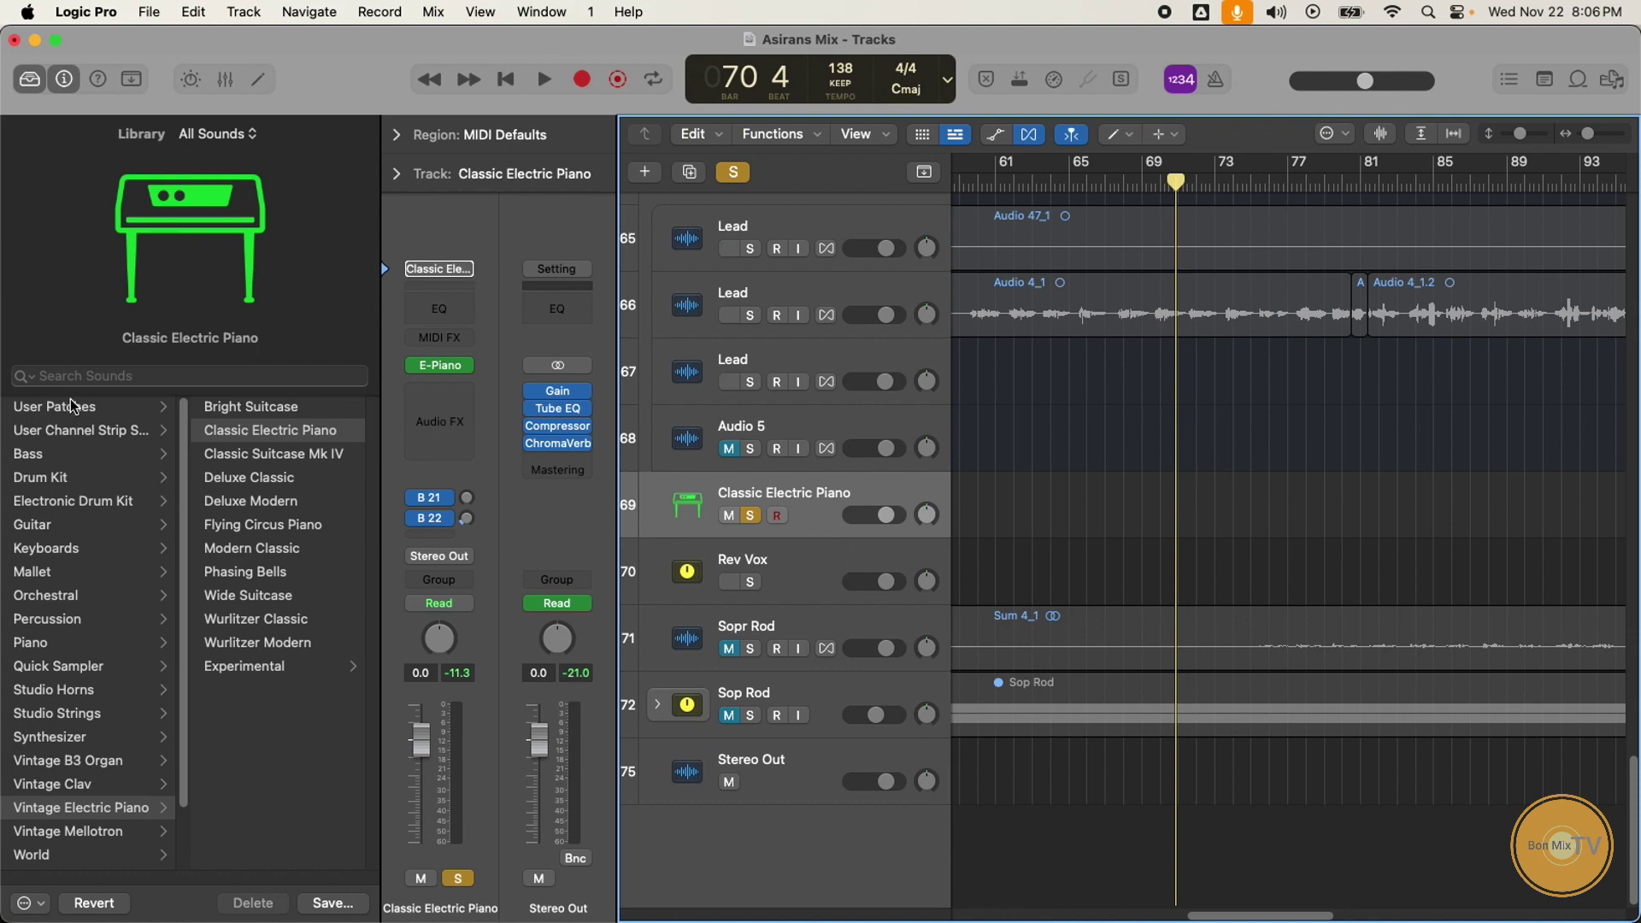
left_click(56, 477)
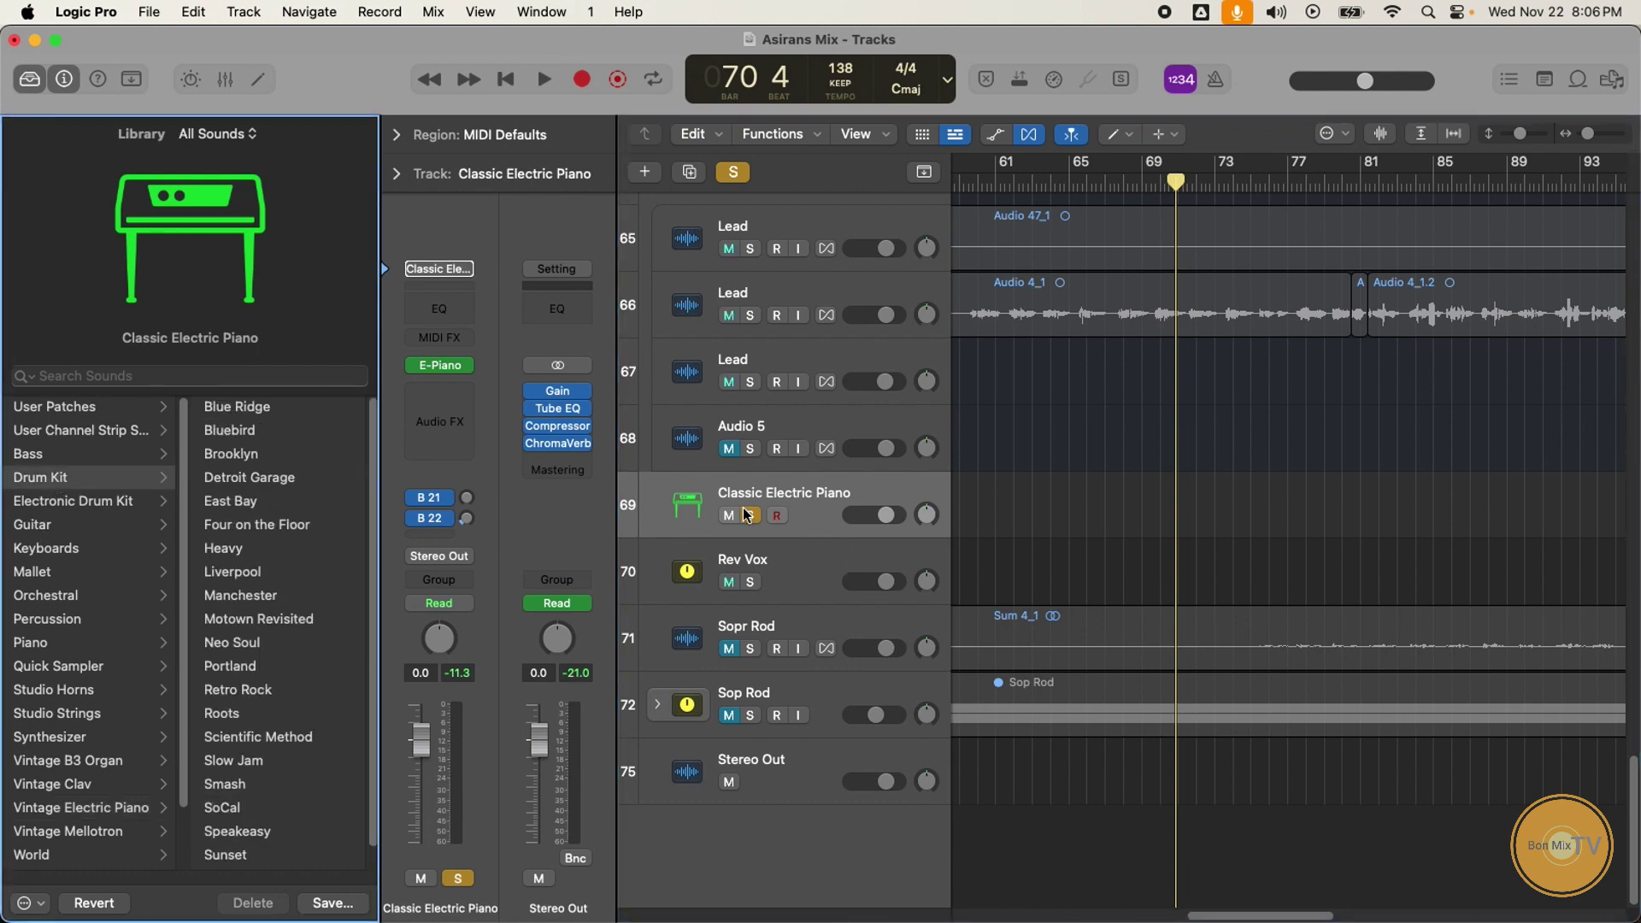
left_click(236, 511)
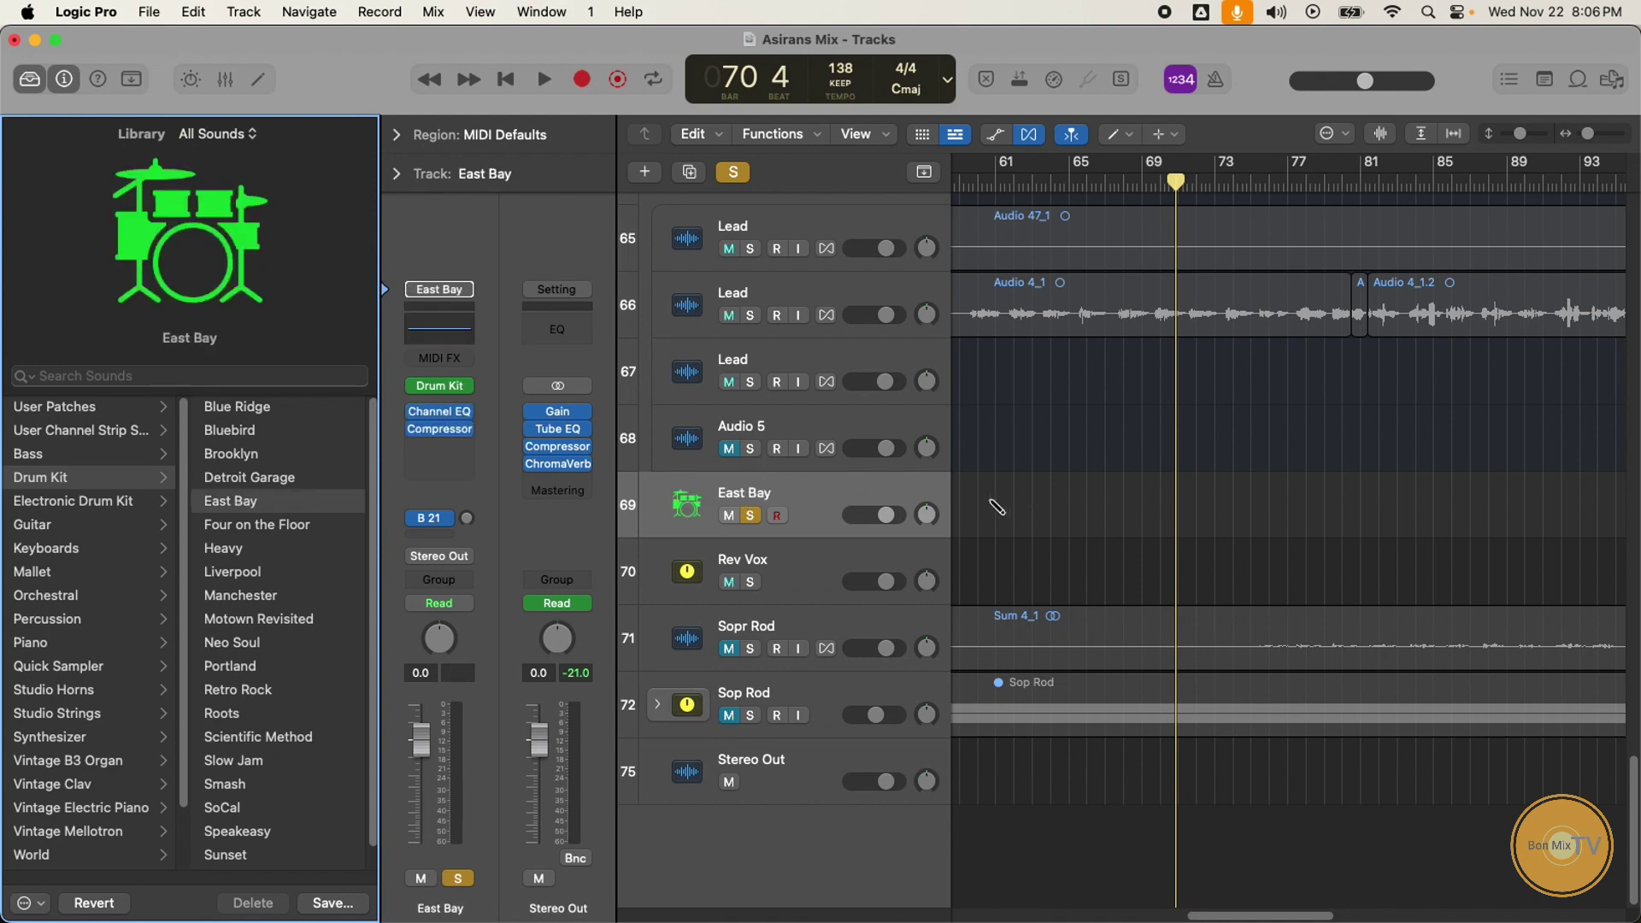
Step: Draw a one-bar MIDI region at bar 60 on the East Bay track and open it in the Piano Roll
left_click(987, 503)
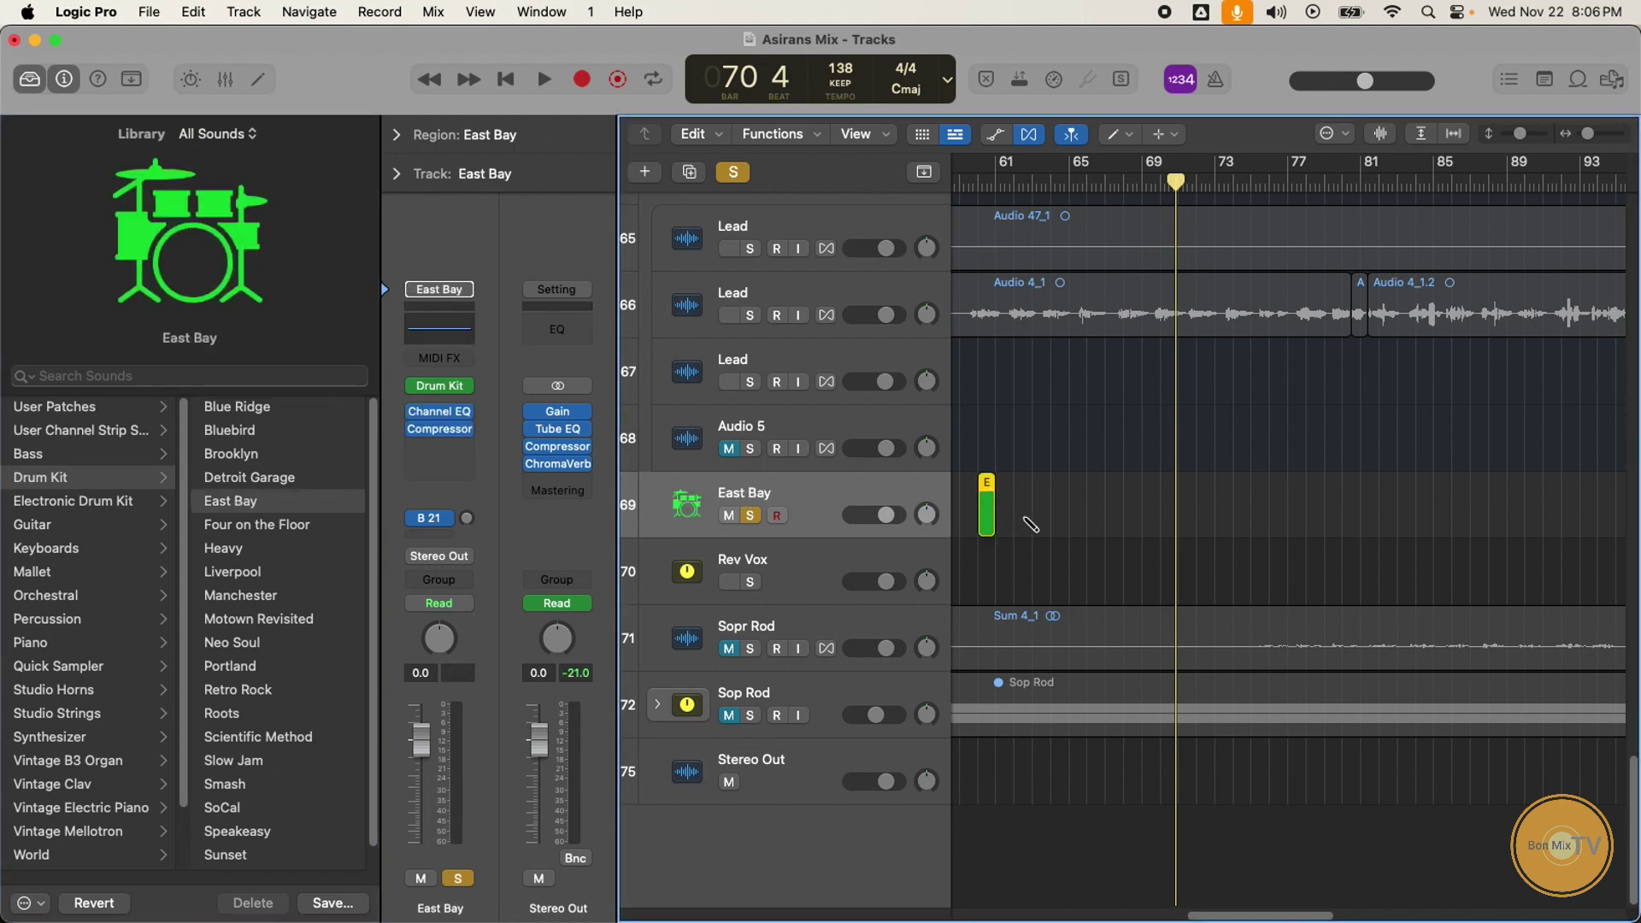
scroll(1026, 525, "left", 5)
left_click(1162, 507)
double_click(1163, 507)
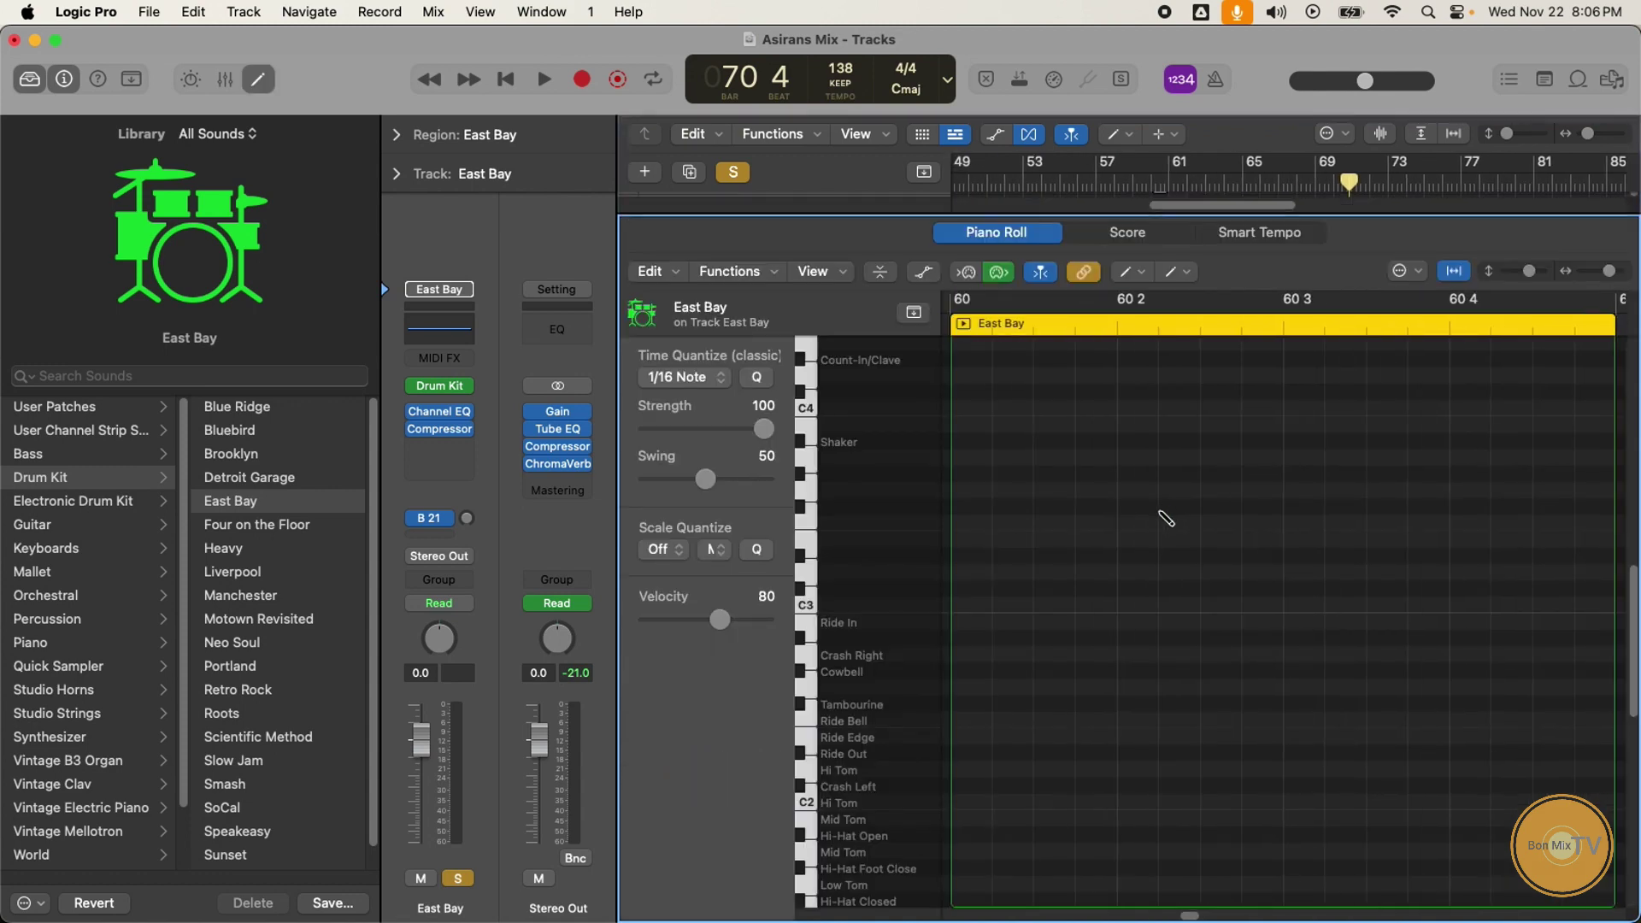
Step: Add a Kick note on C1 at the start of bar 60 and shorten it to less than one beat
scroll(856, 634, "down", 5)
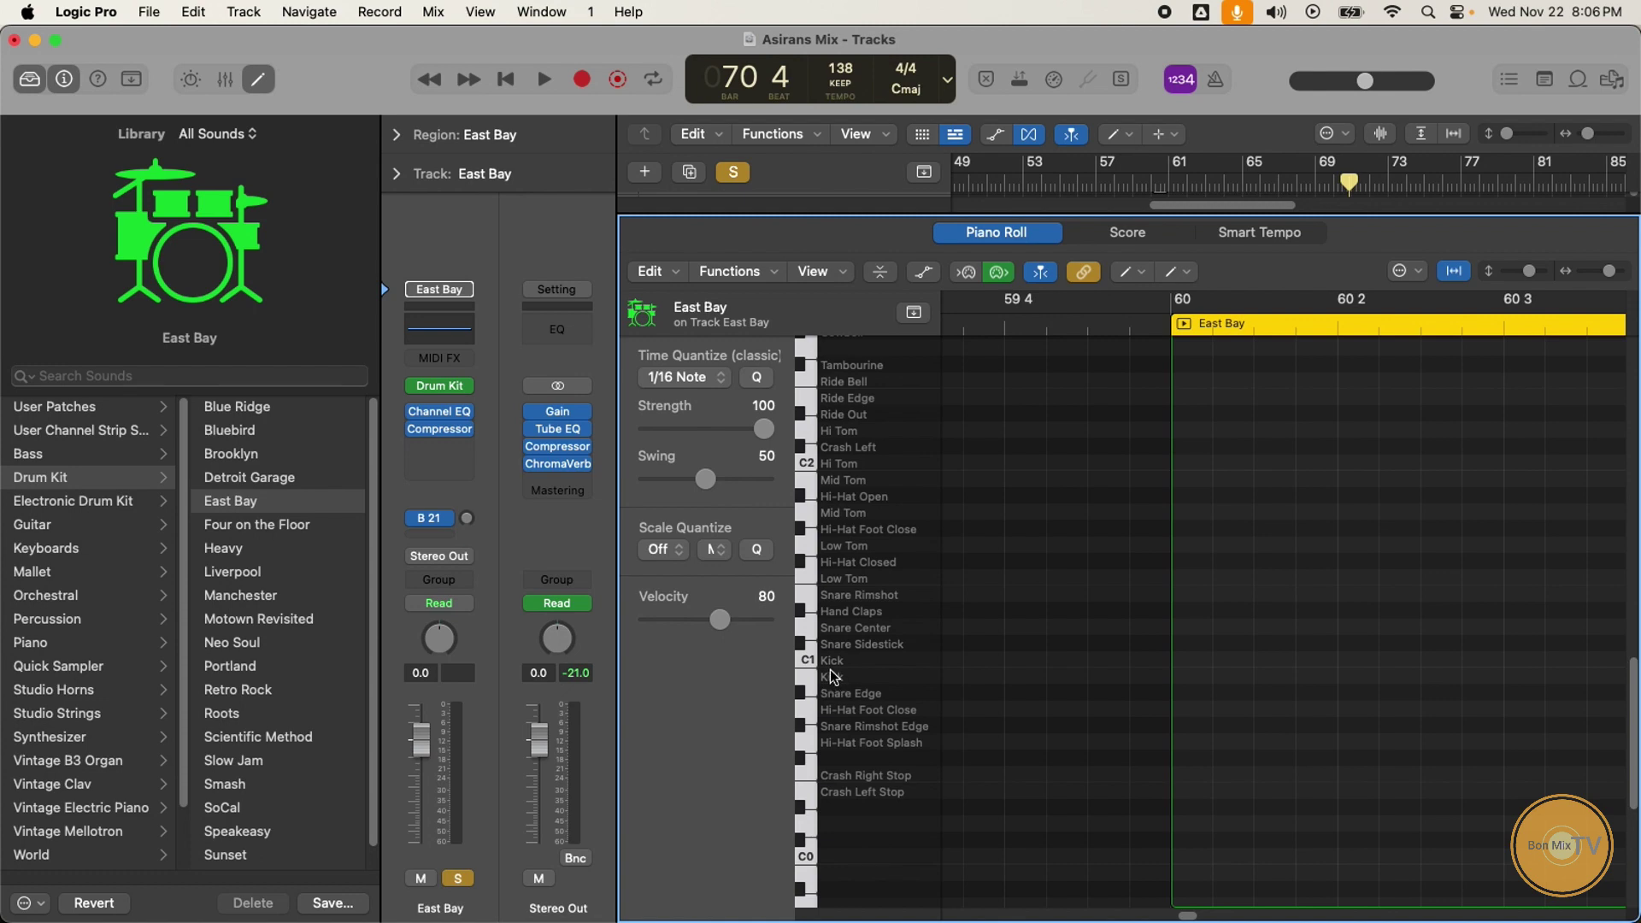
left_click(1193, 665)
scroll(1318, 664, "left", 3)
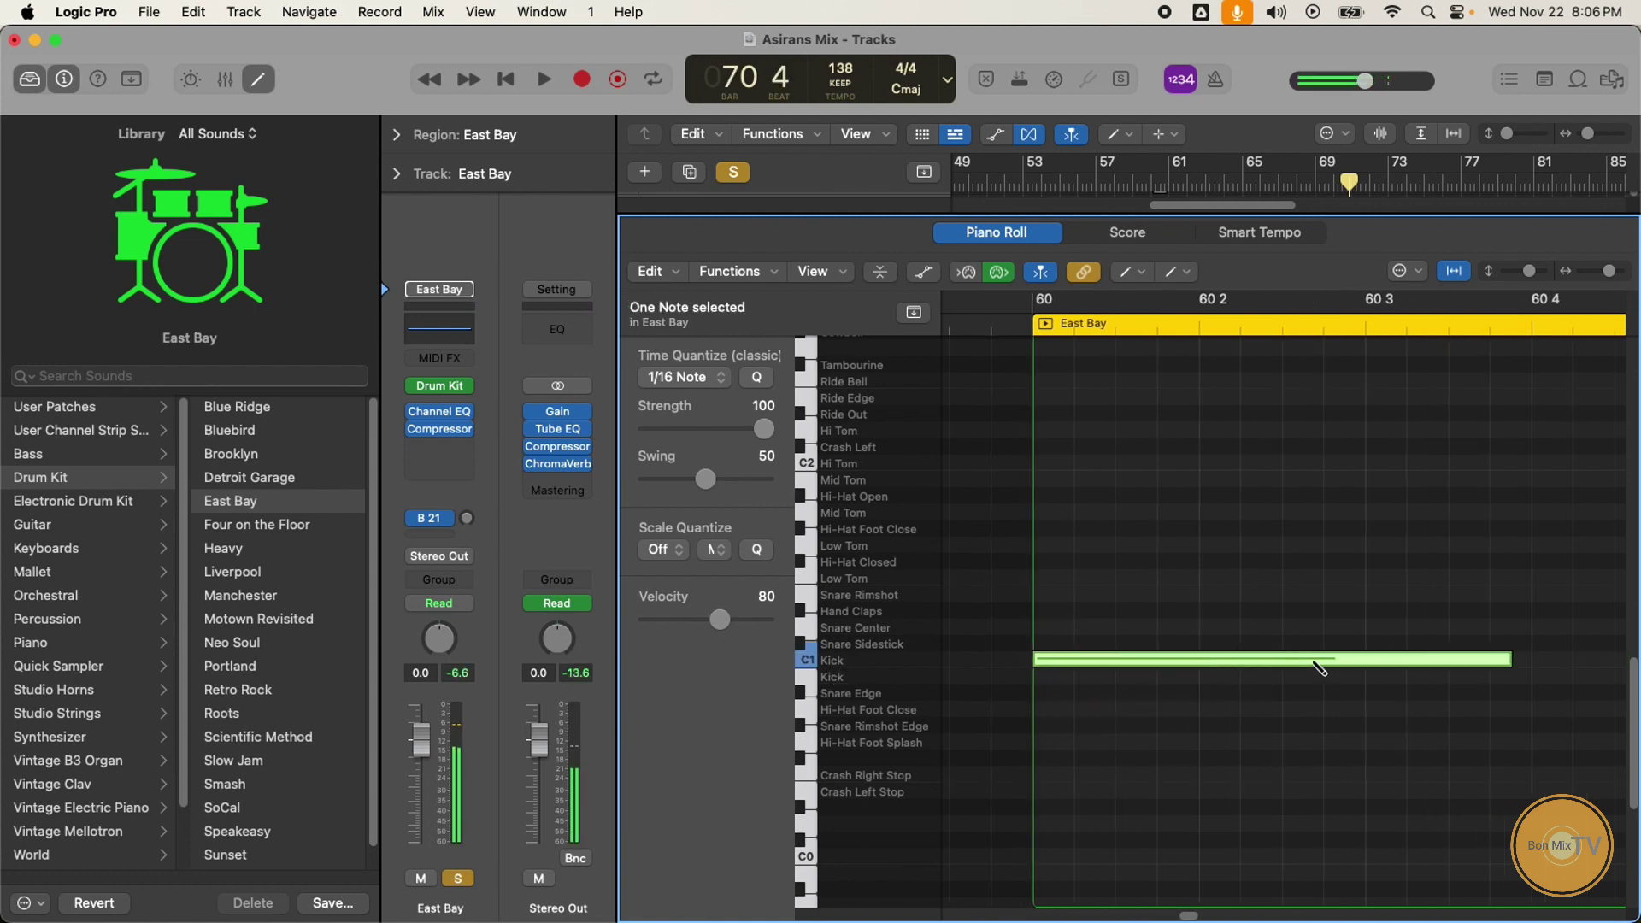
scroll(1330, 663, "down", 3)
left_click_drag(1213, 667, 1060, 666)
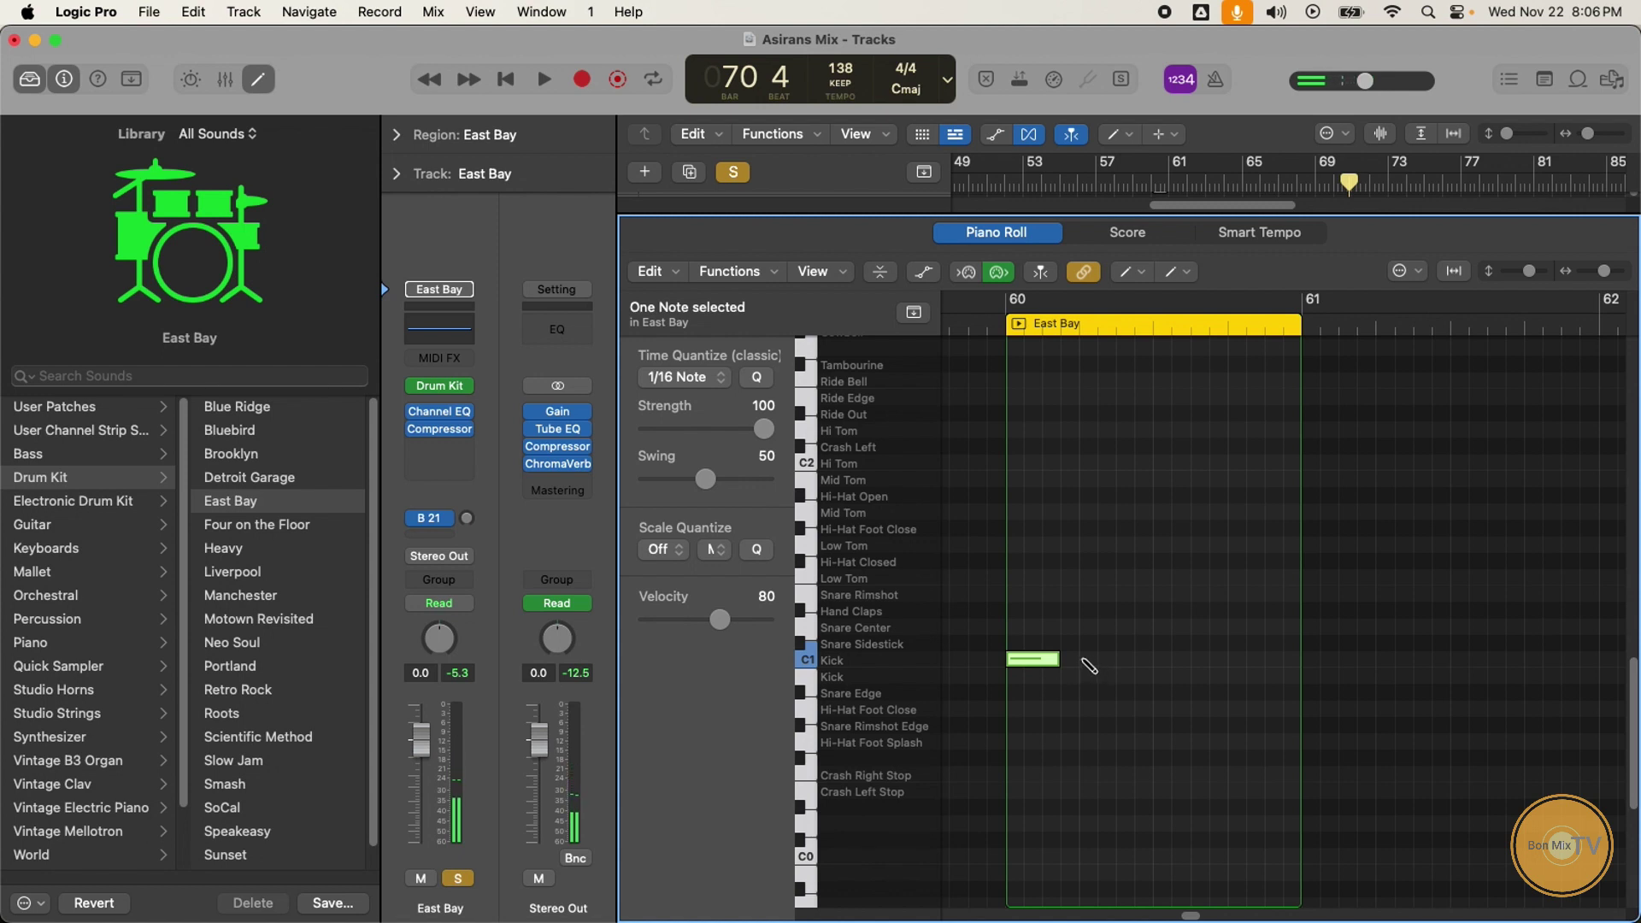
Step: Add three more C1 Kick notes on beats 2, 3 and 4 of bar 60 and audition the pattern
left_click(1083, 660)
left_click(1157, 660)
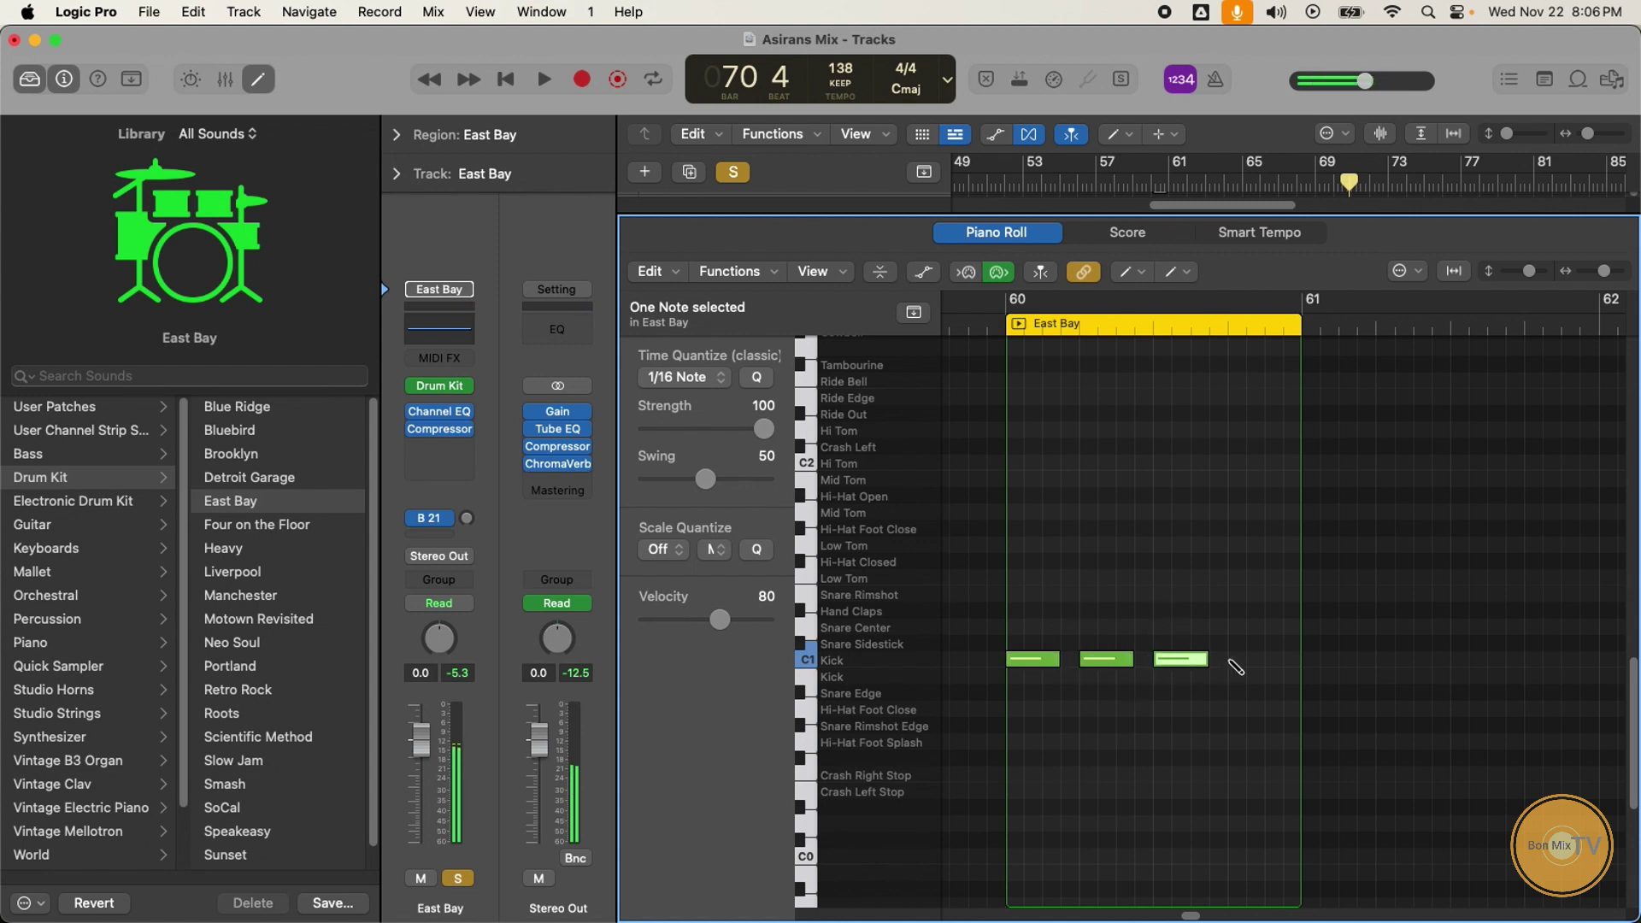
left_click(1231, 659)
left_click(988, 323)
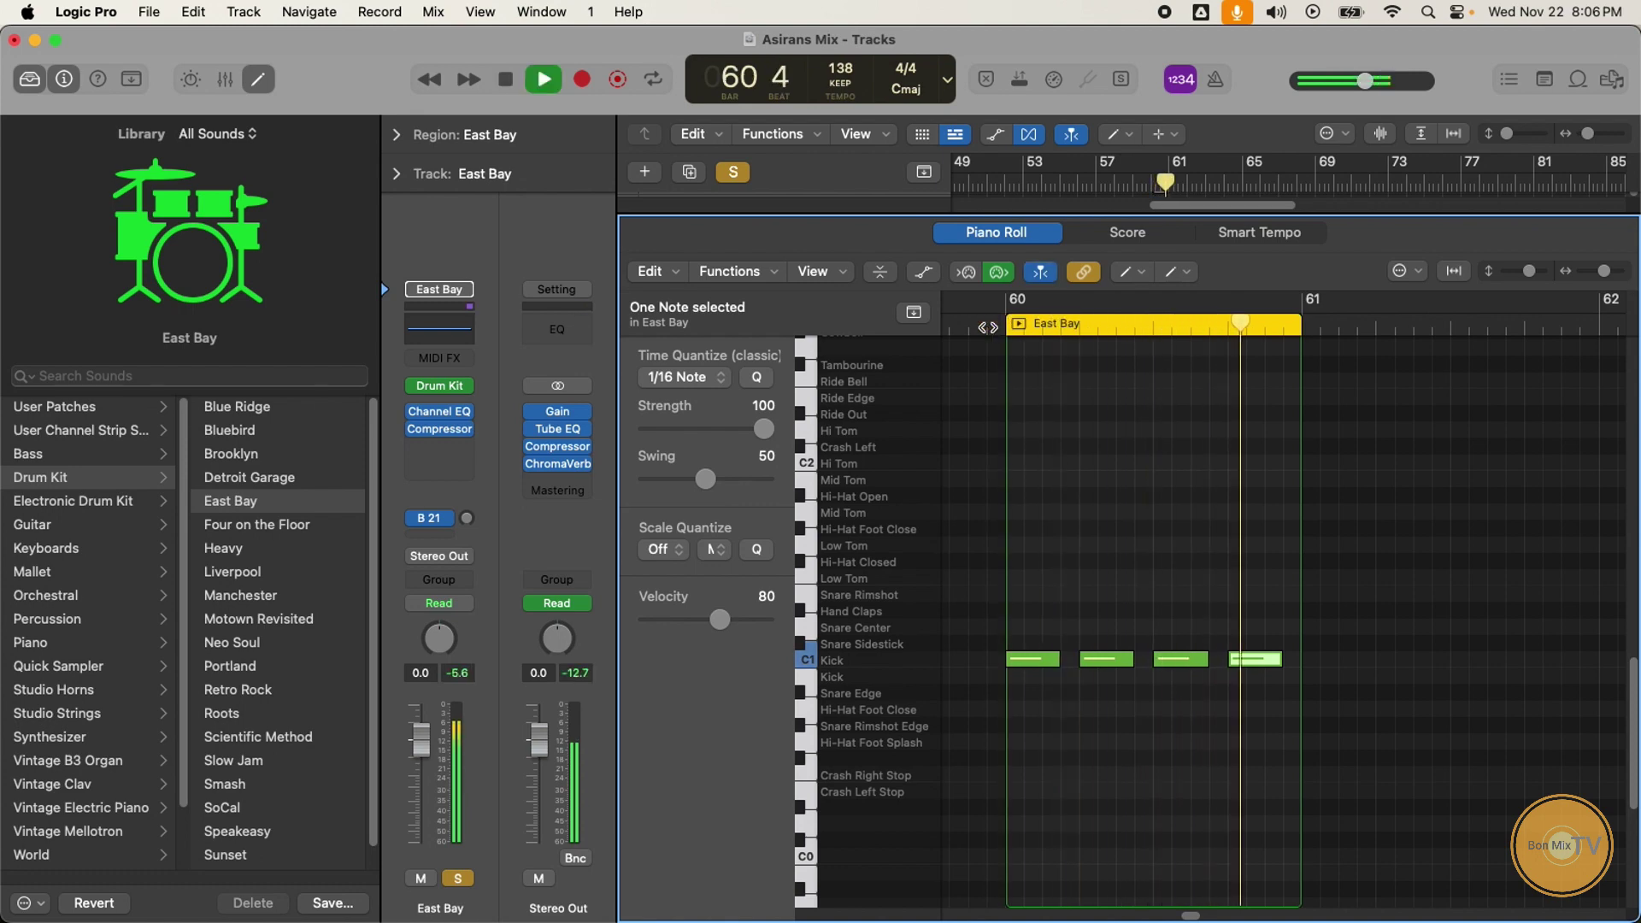
key("e")
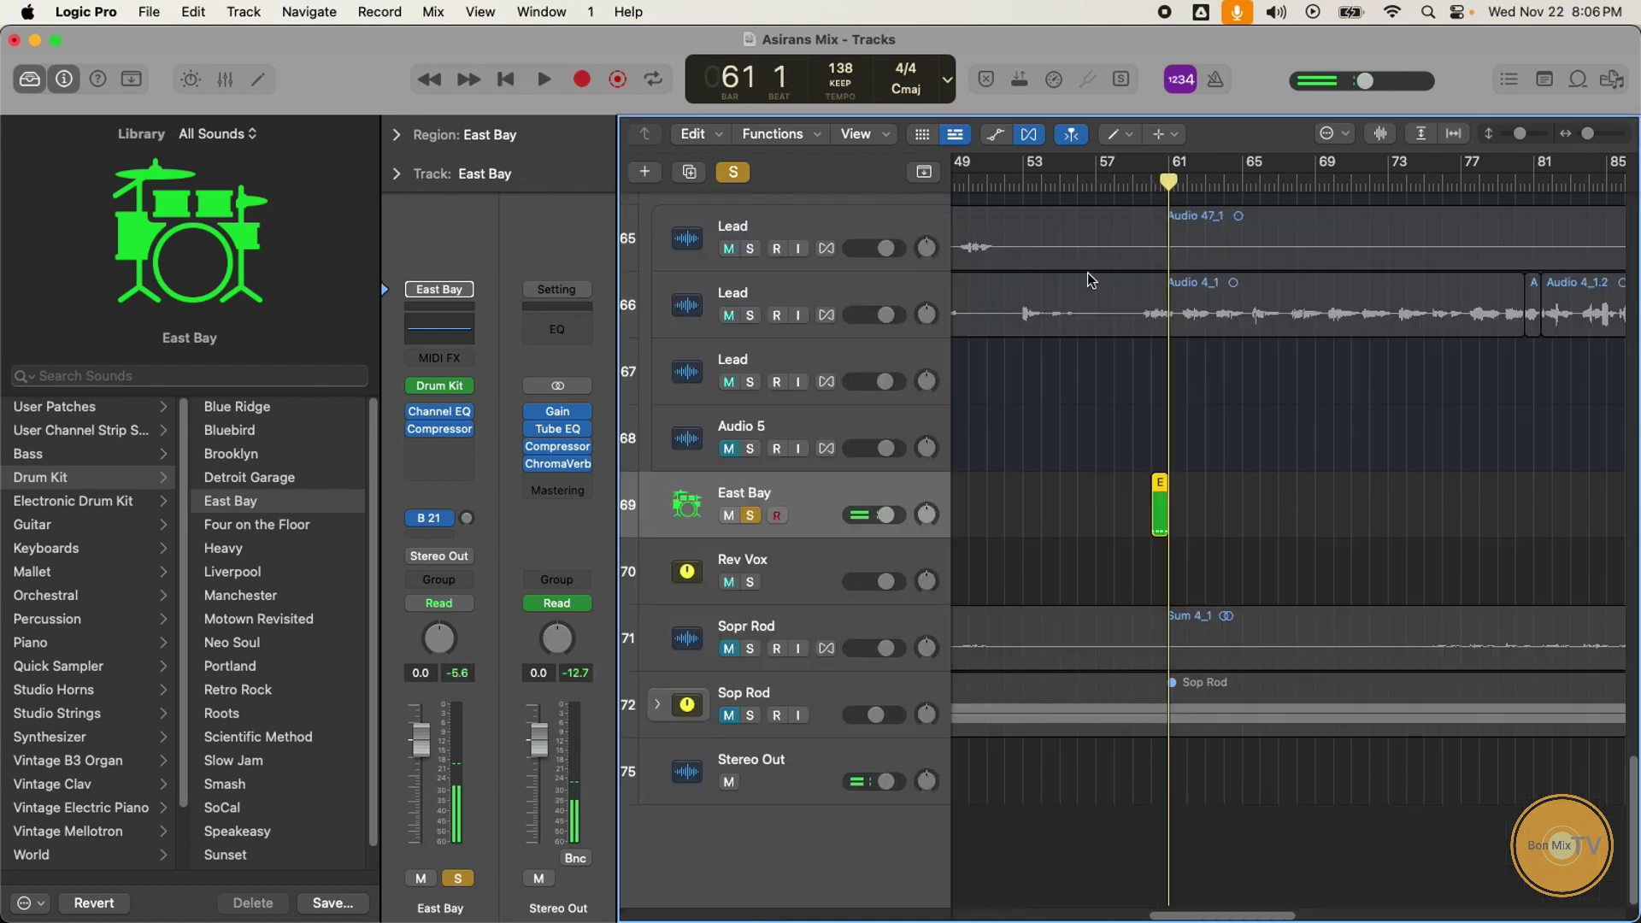
Step: Reopen the East Bay region in the Piano Roll and remove its four Kick notes with the Eraser Tool
left_click(1121, 135)
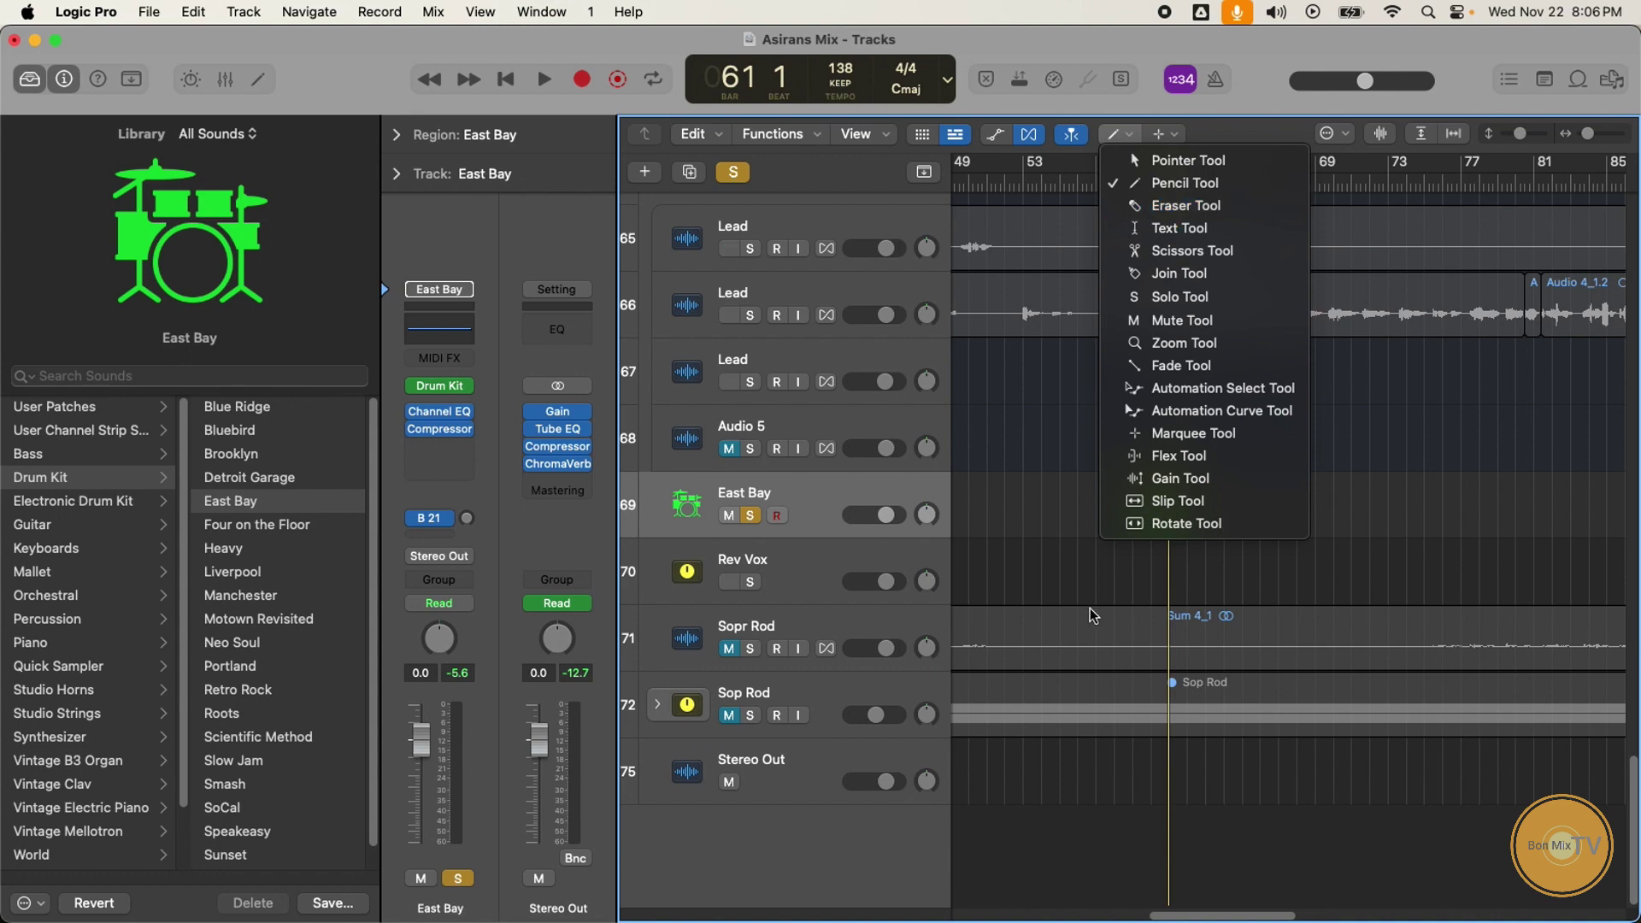
left_click(1173, 207)
scroll(1173, 555, "right", 2)
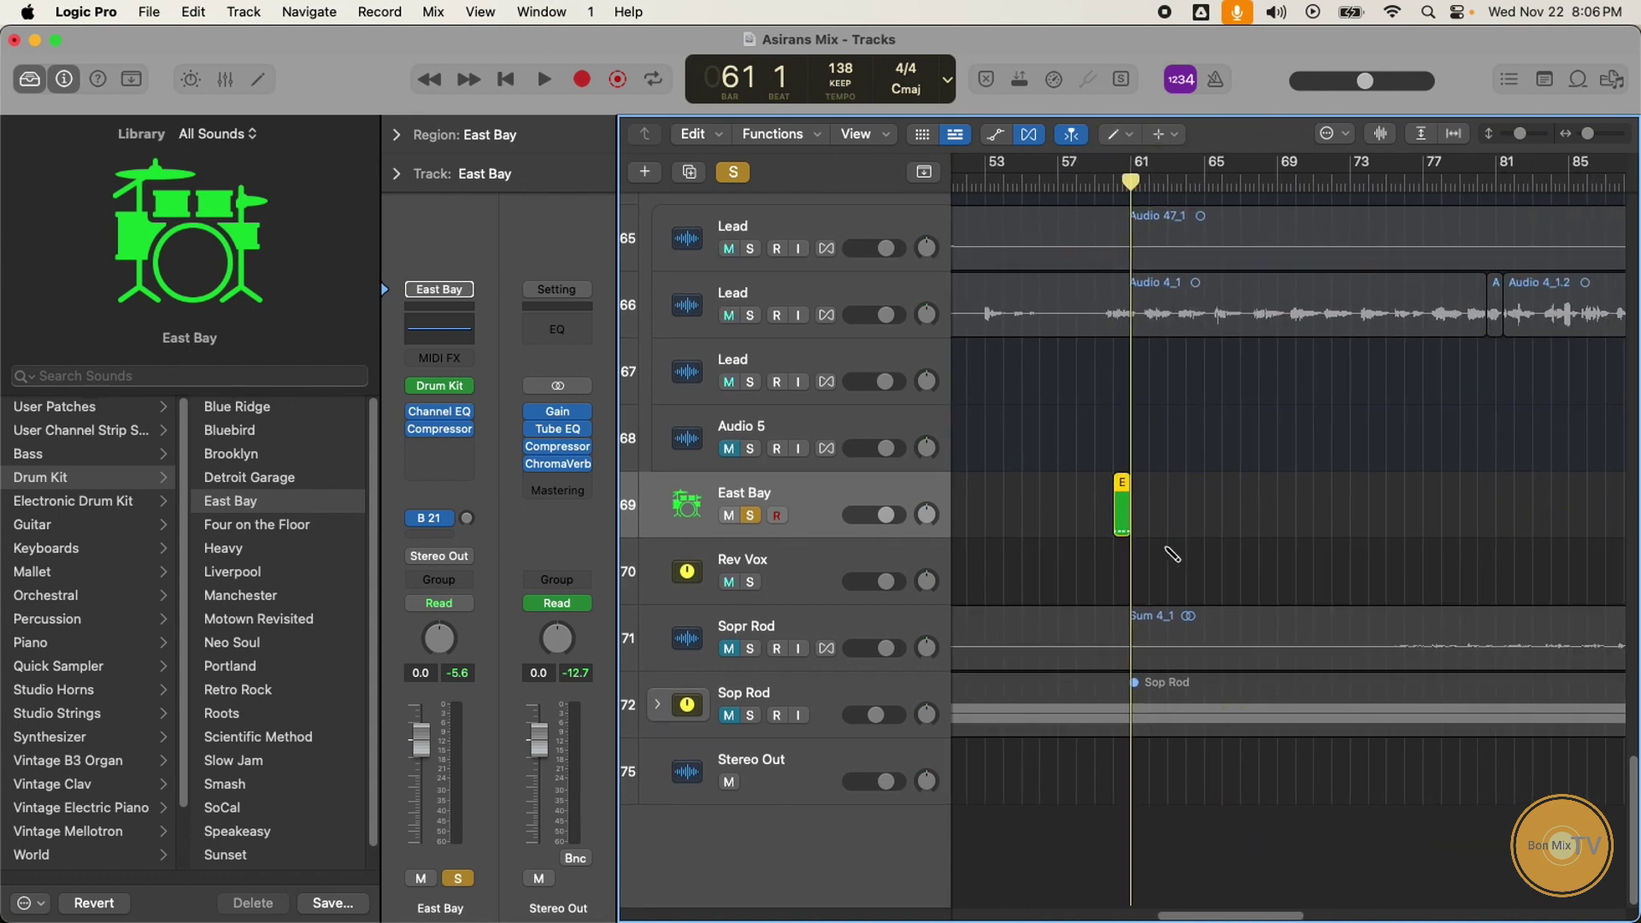
scroll(1072, 504, "up", 4)
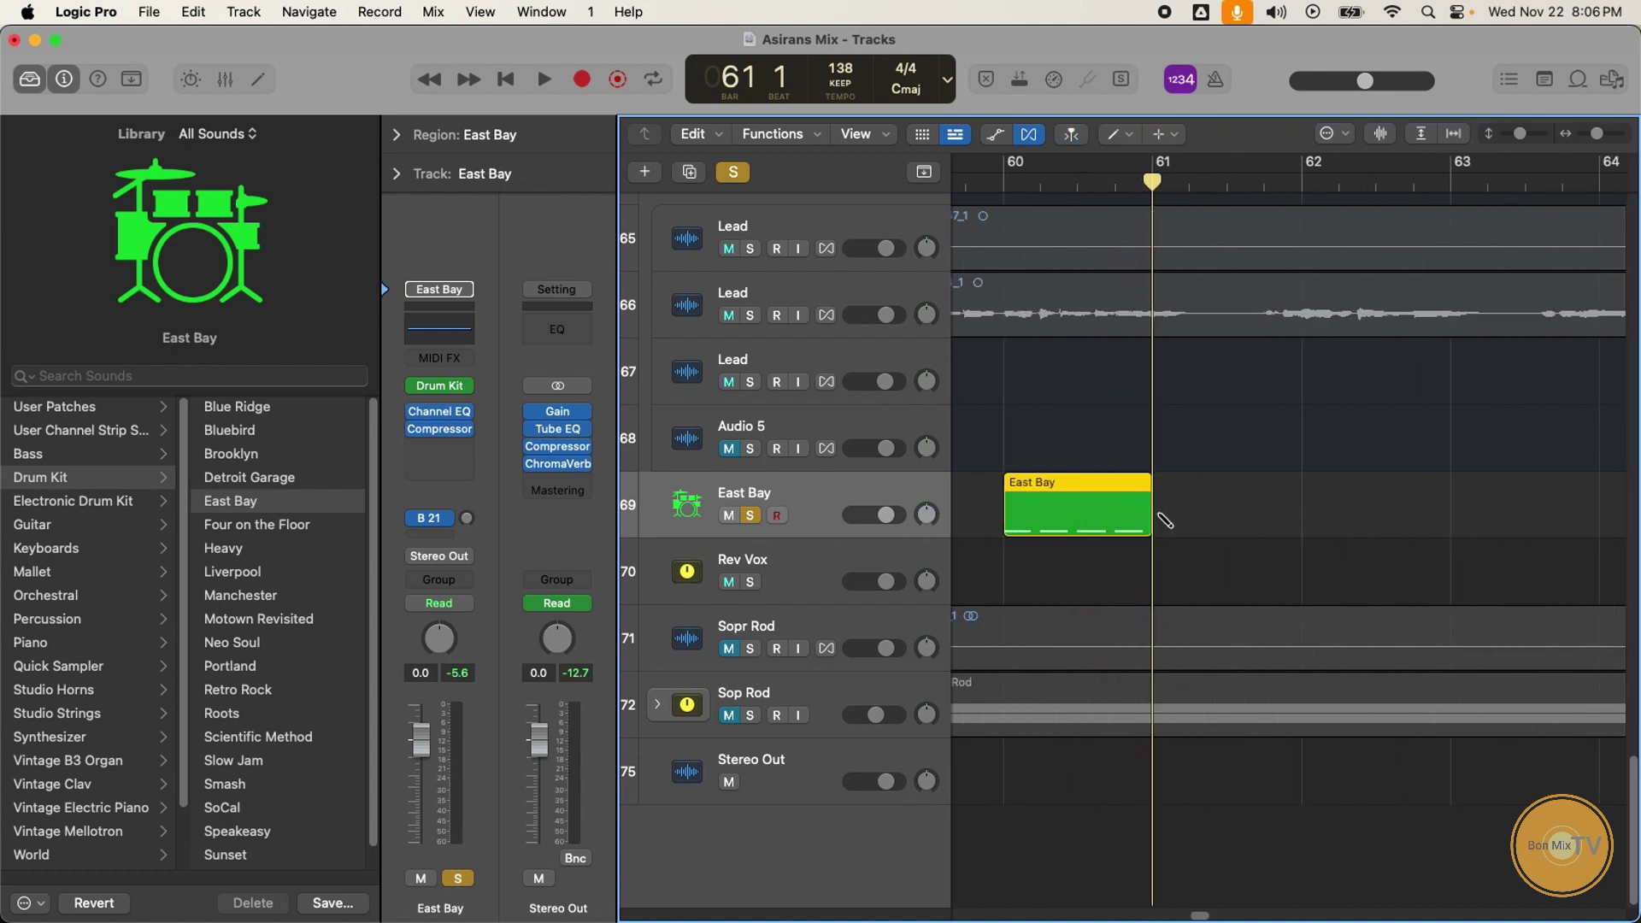
double_click(1071, 504)
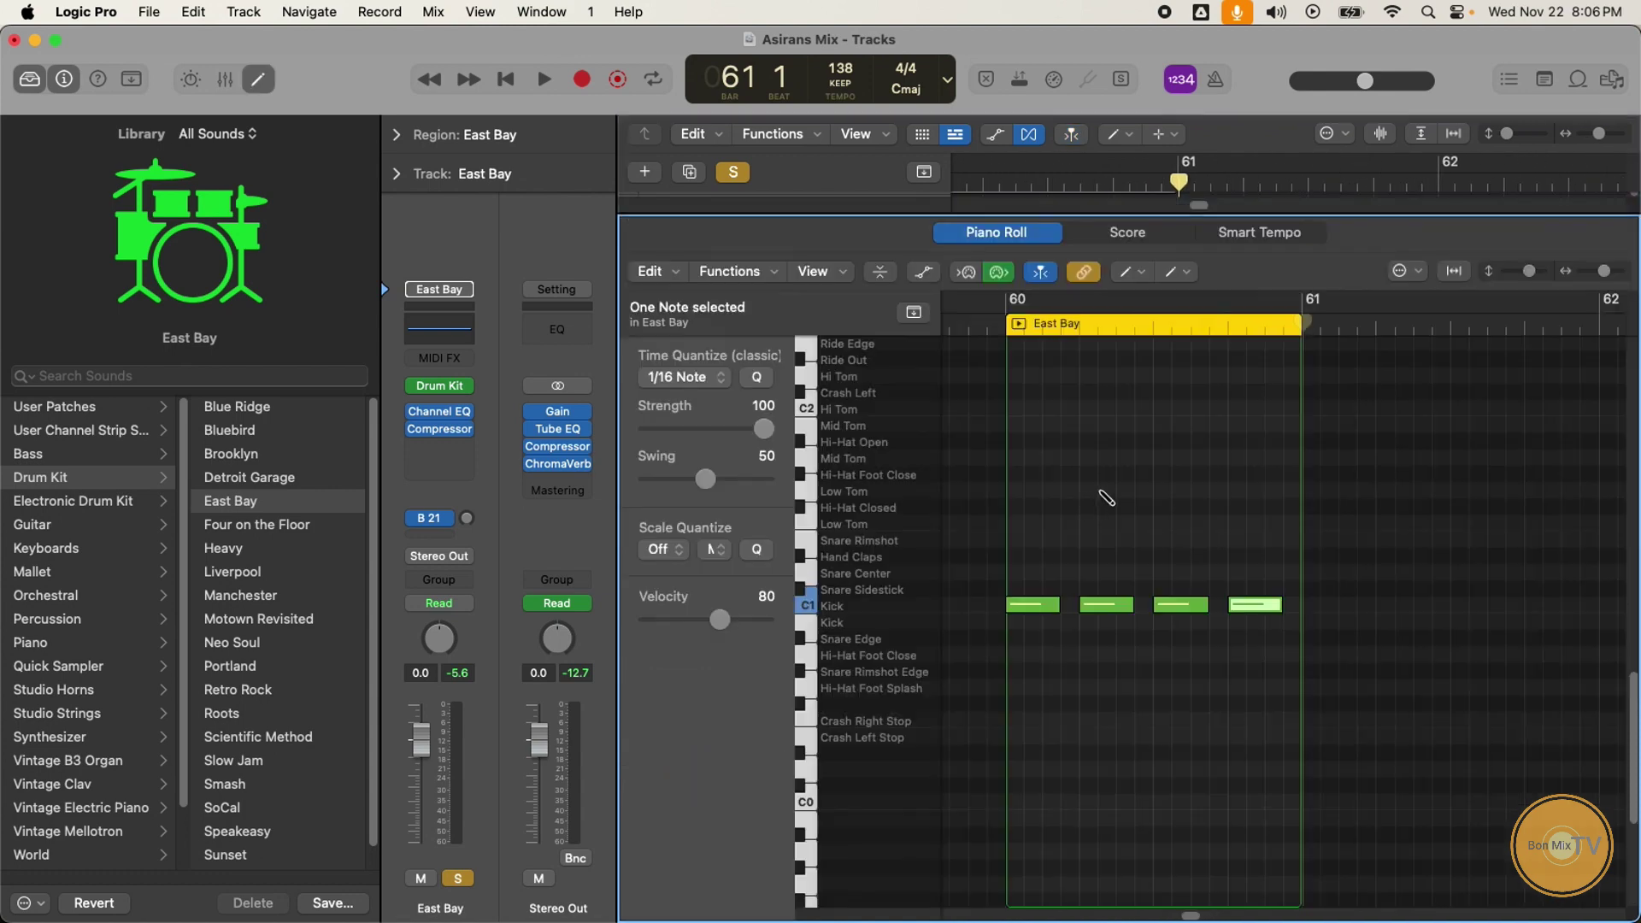
left_click(1133, 267)
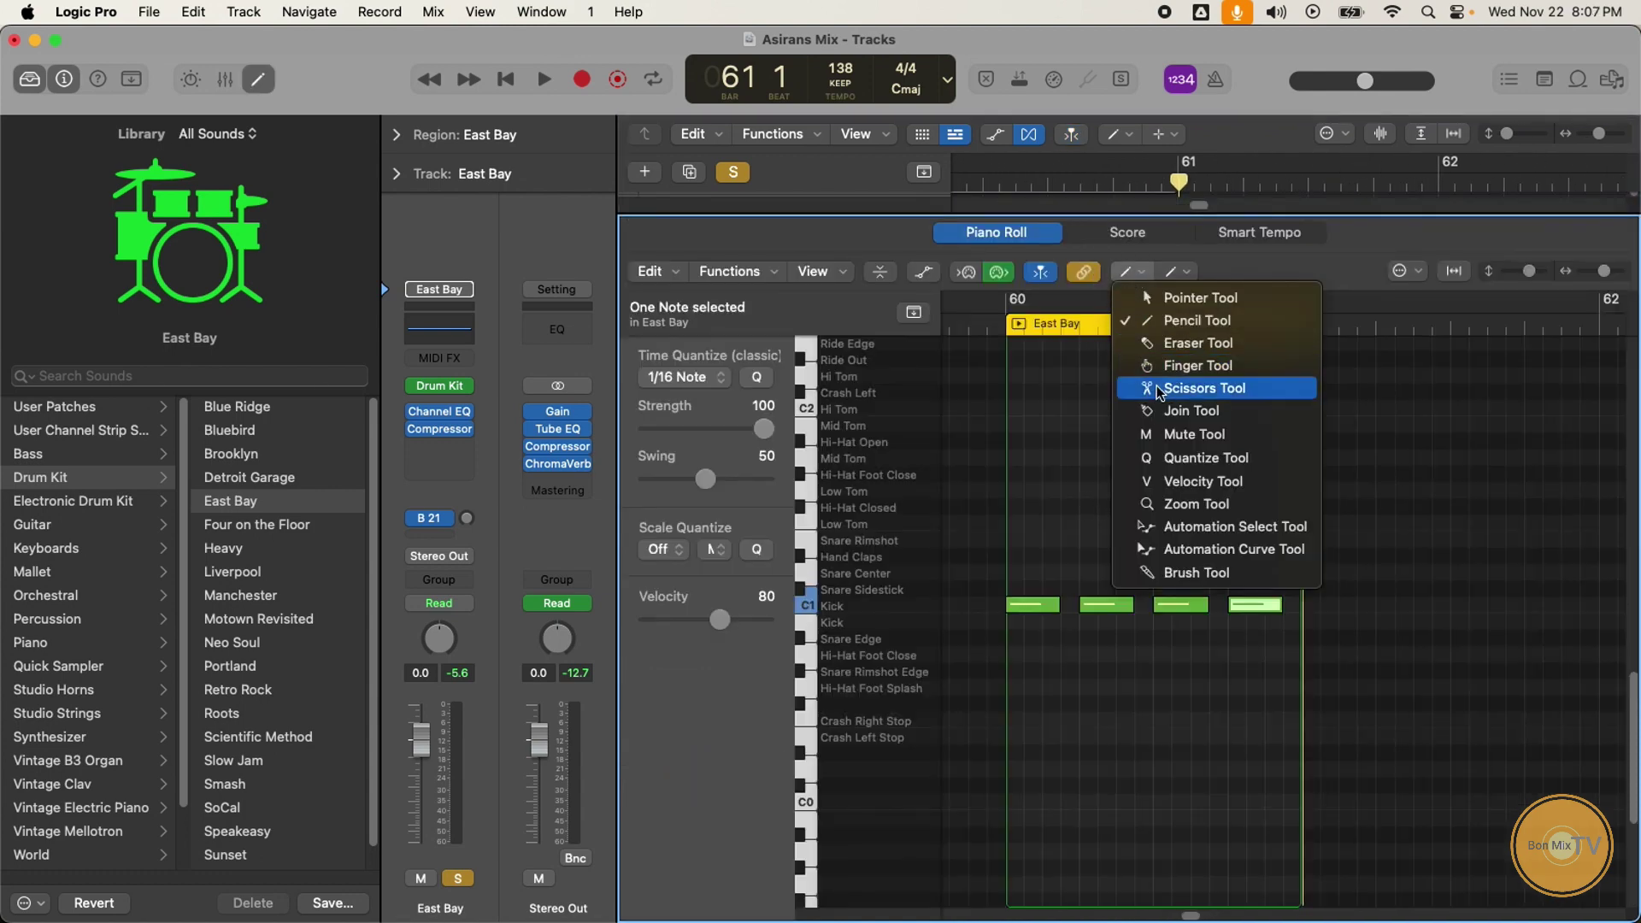
left_click(1158, 339)
left_click(1047, 605)
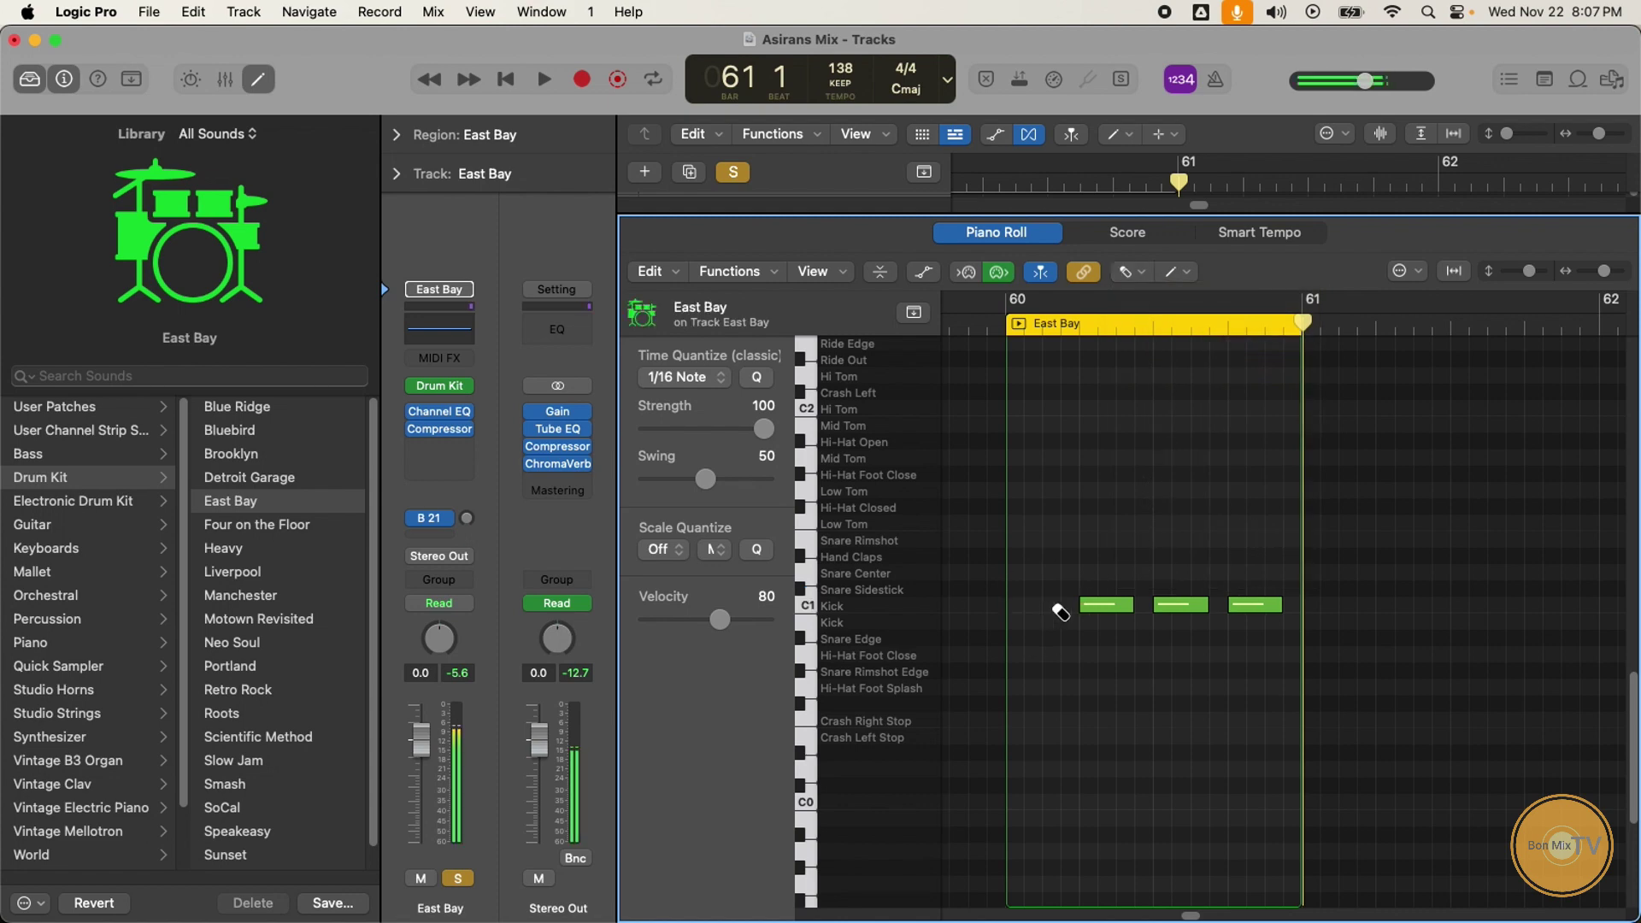
left_click(1110, 605)
left_click(1176, 609)
left_click(1260, 608)
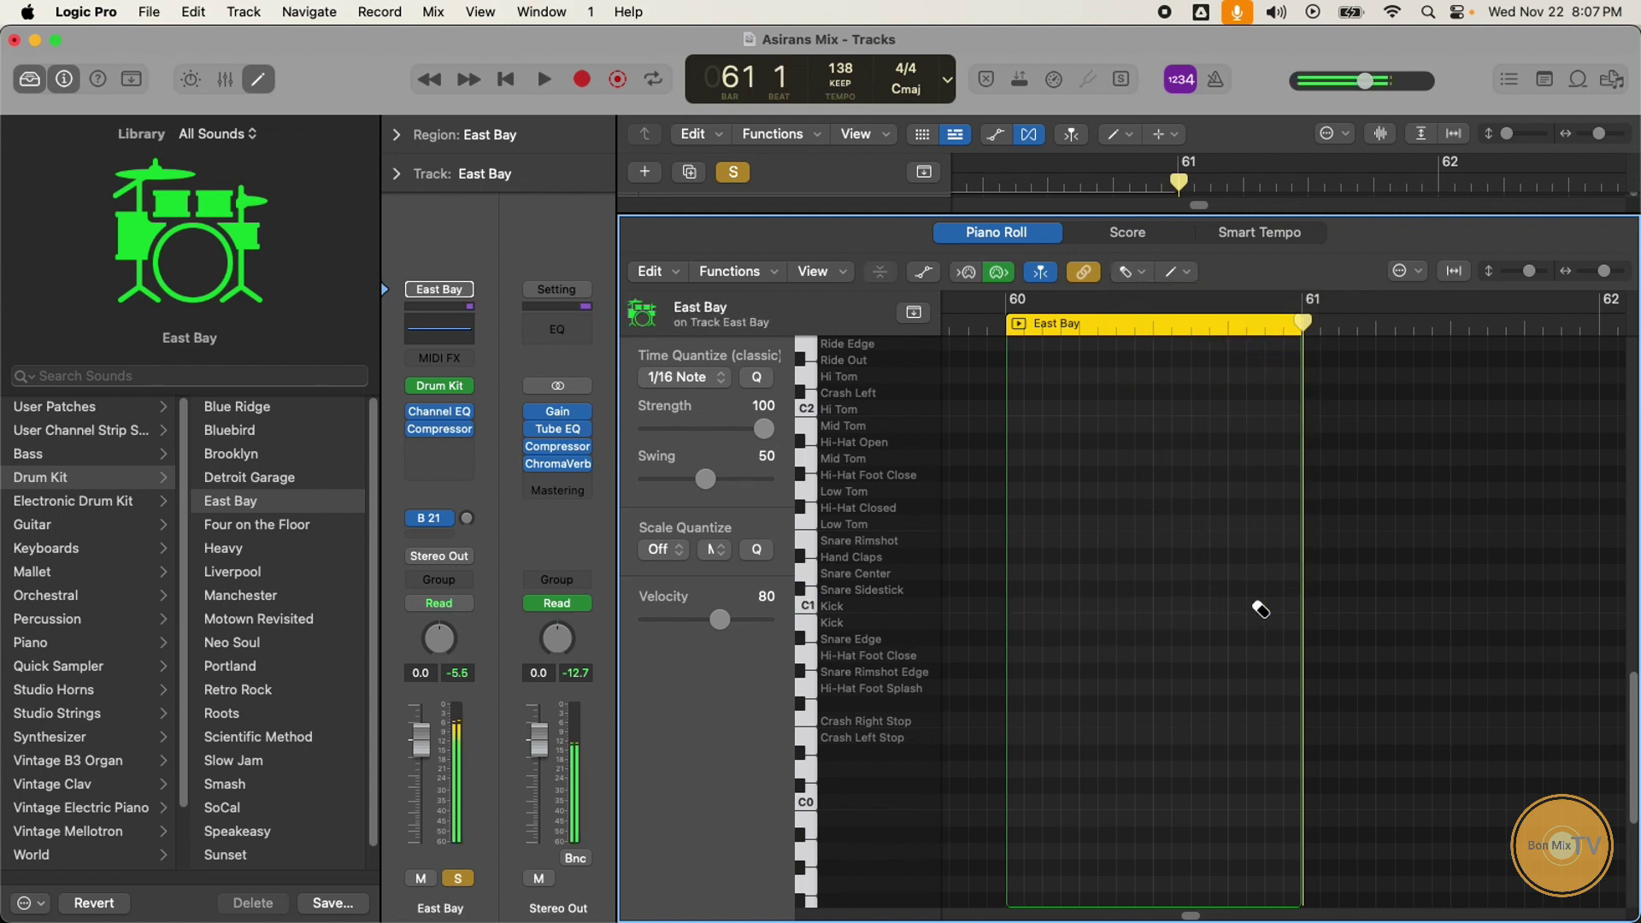
left_click(1052, 242)
Step: Erase the East Bay region at bar 60 from the Tracks area with the Eraser Tool
scroll(1257, 513, "up", 3)
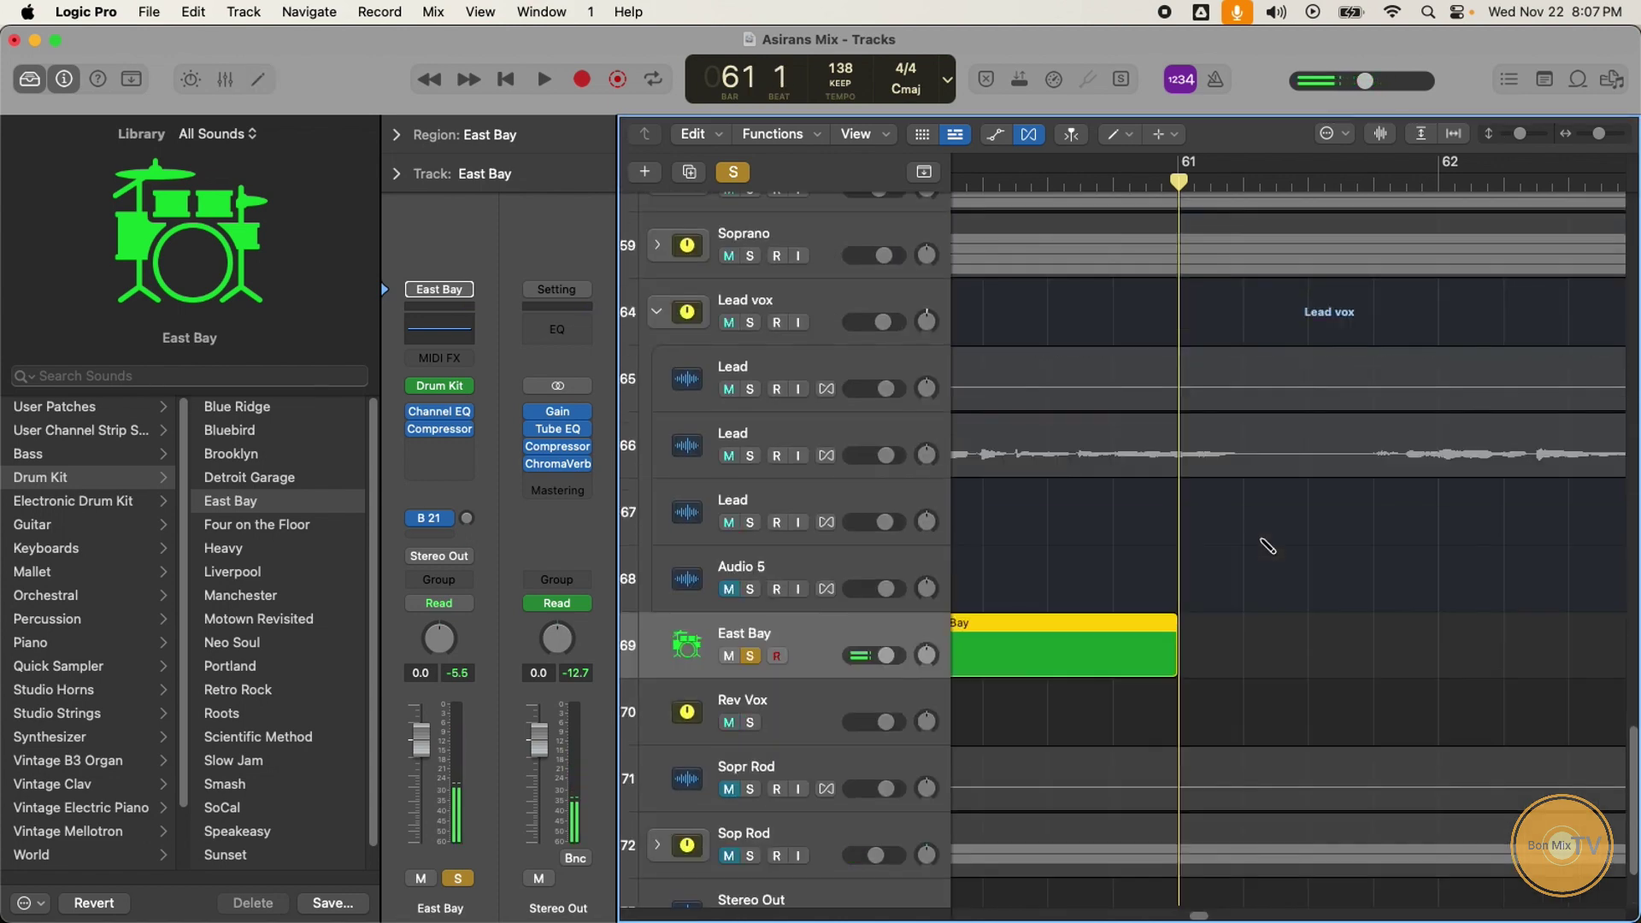
key("super+Left")
left_click(1116, 134)
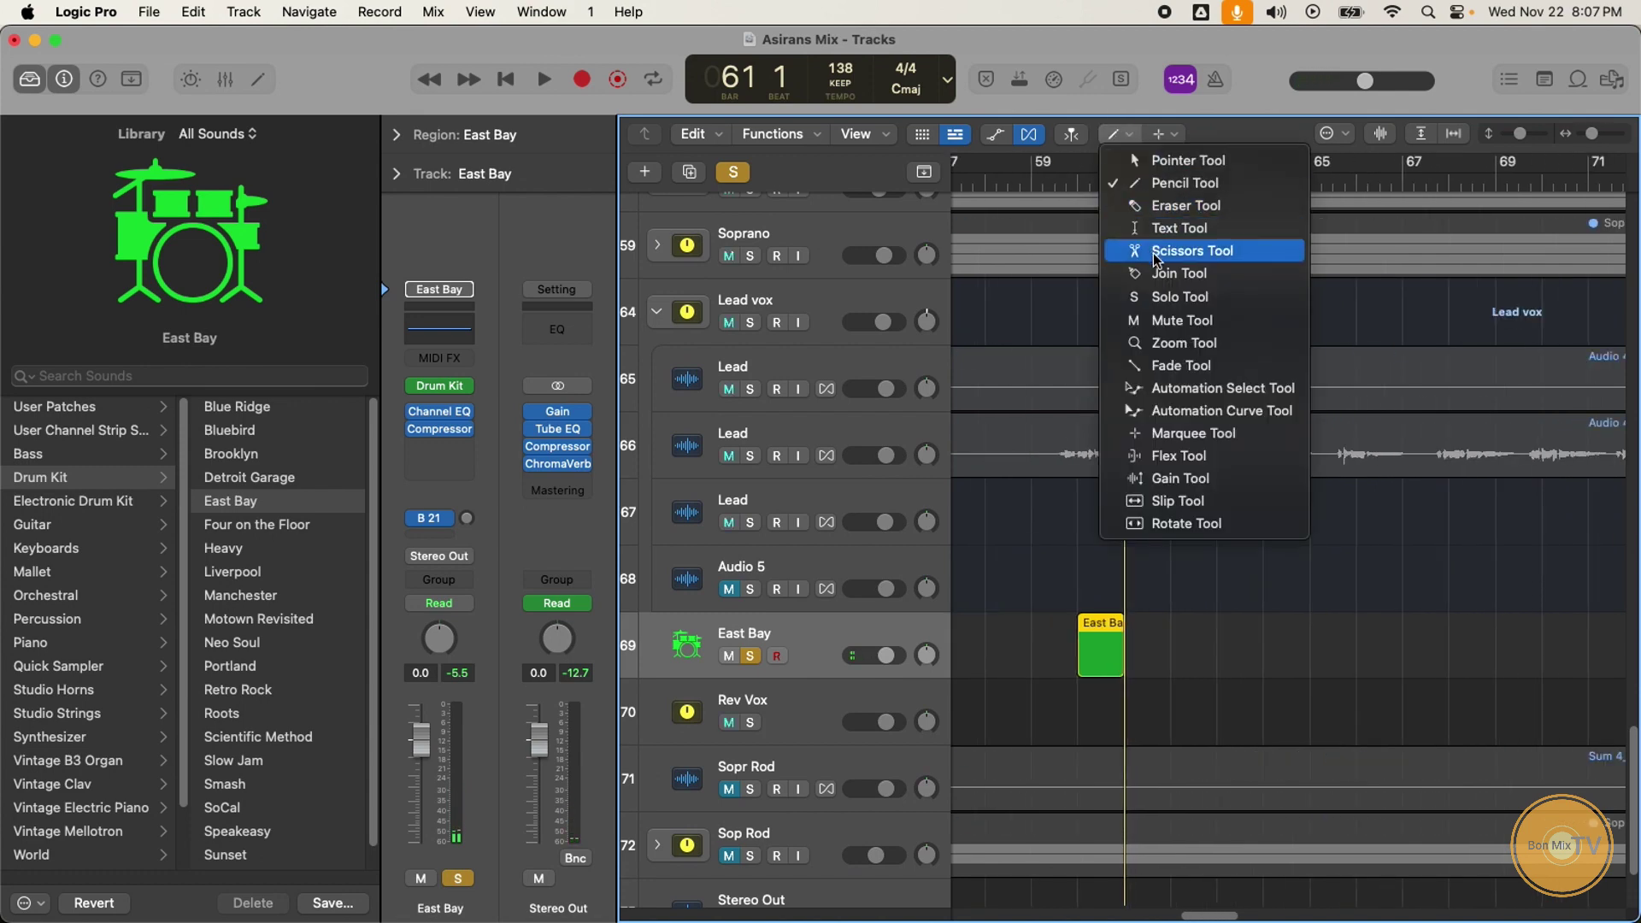
left_click(1141, 205)
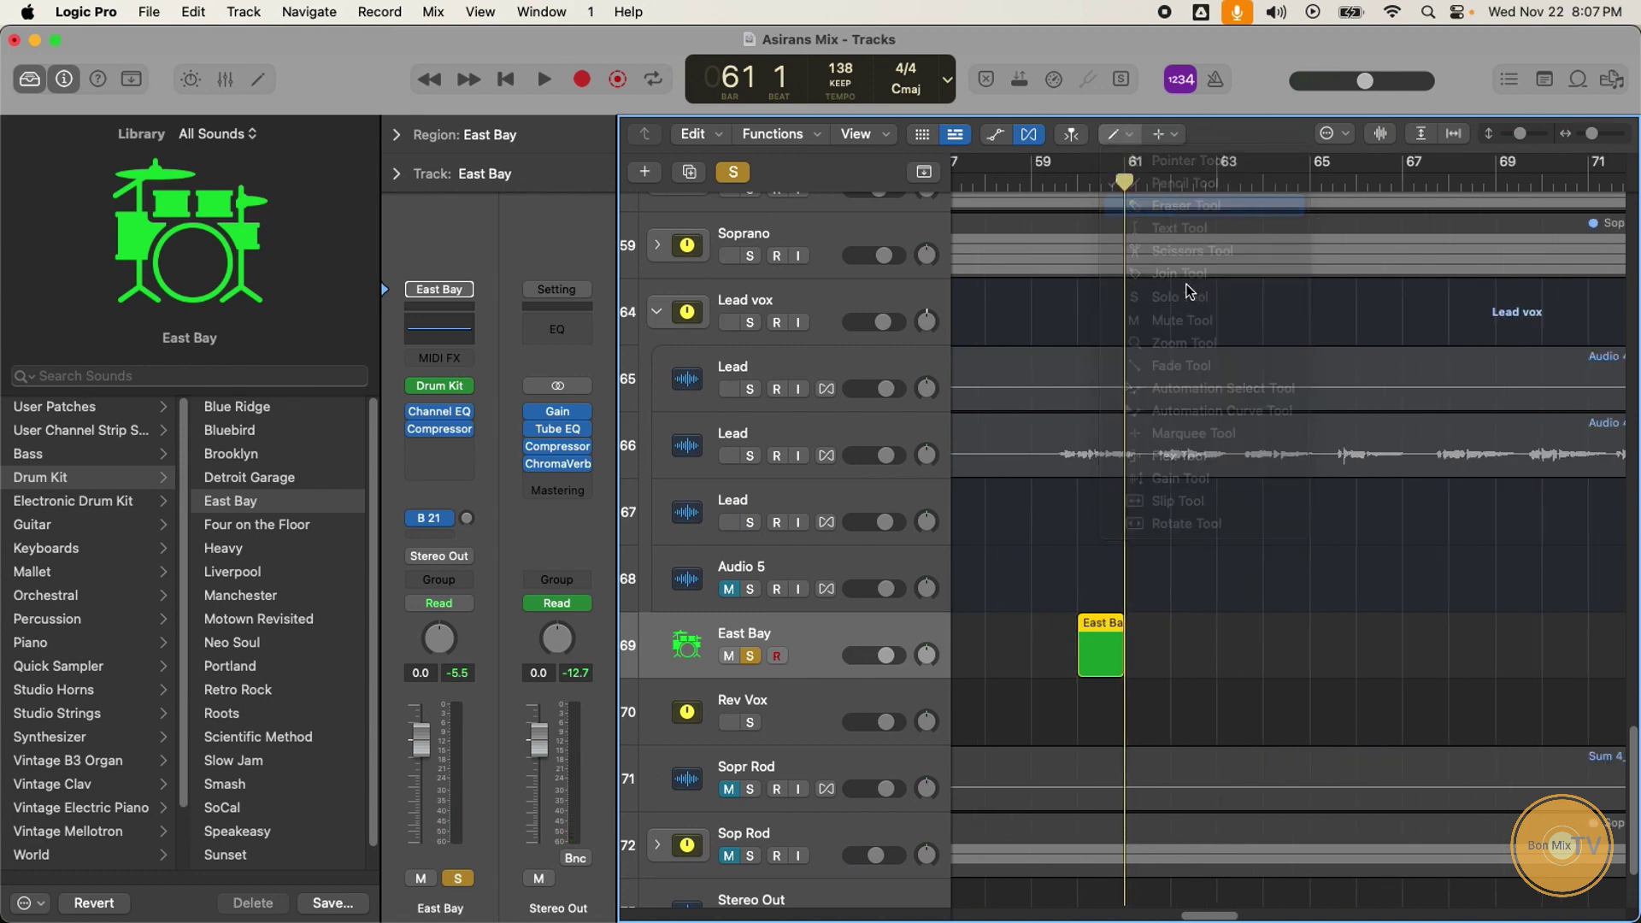
left_click(1105, 661)
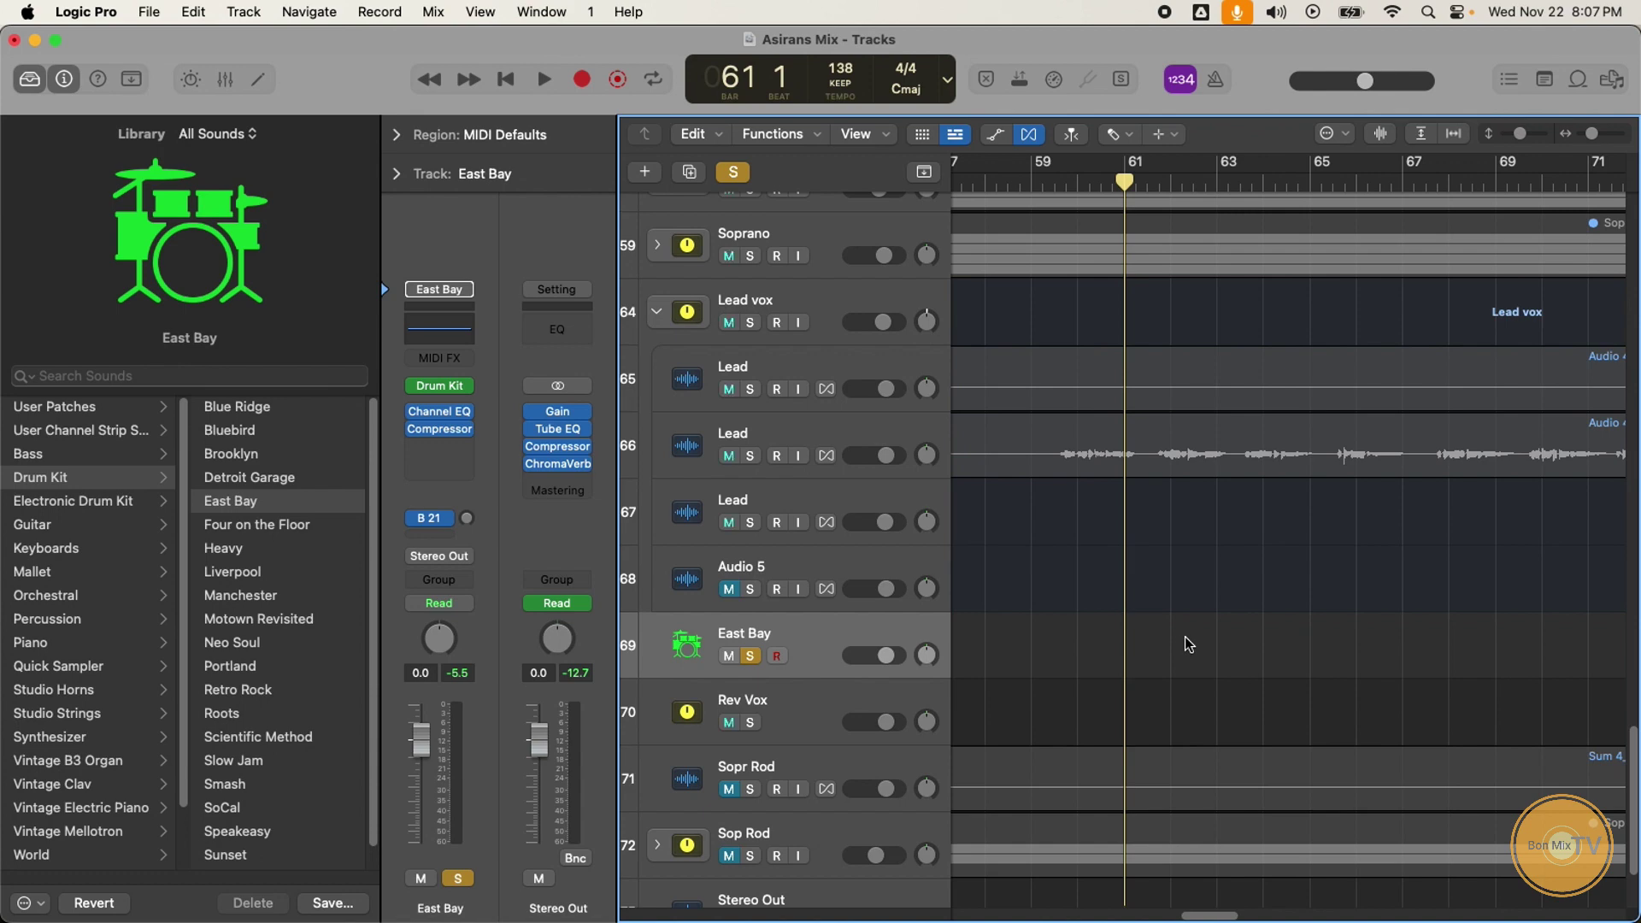
Step: Erase the audio regions on Lead tracks 66 and 65 and the Soprano stack region
left_click(1132, 457)
left_click(1139, 391)
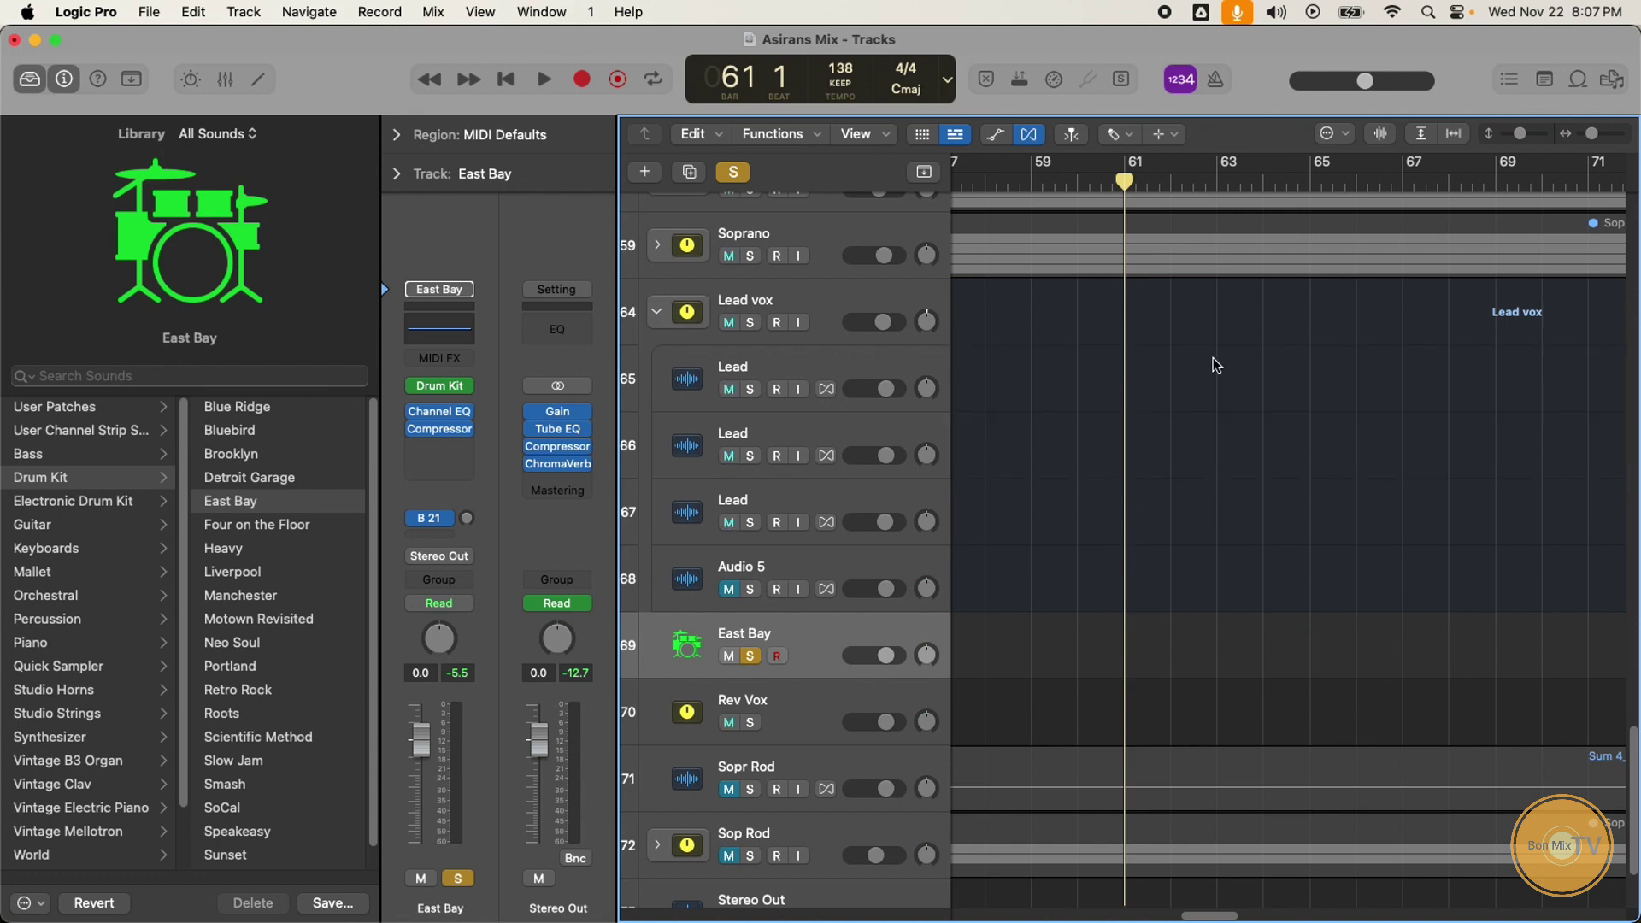
left_click(1125, 246)
Step: Undo the erasures of the Soprano, Lead and East Bay regions
key("super+z")
key("super+z")
key("super+z")
key("super+z")
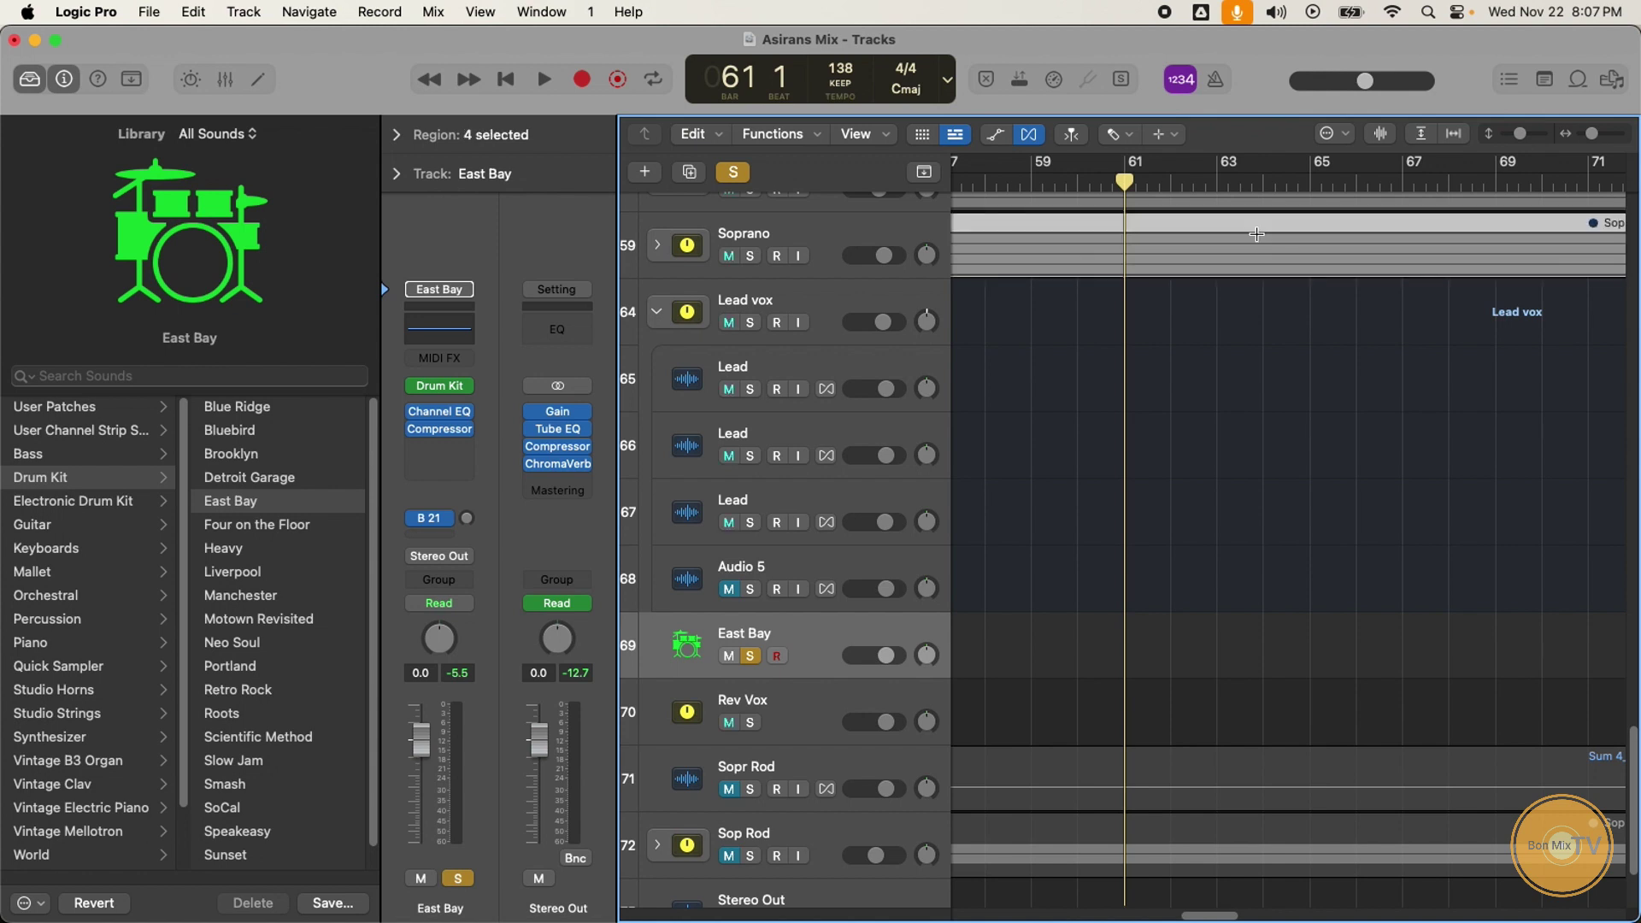
Step: Switch to the Text Tool and hide the Library to make more room for the track regions
key("super+Left")
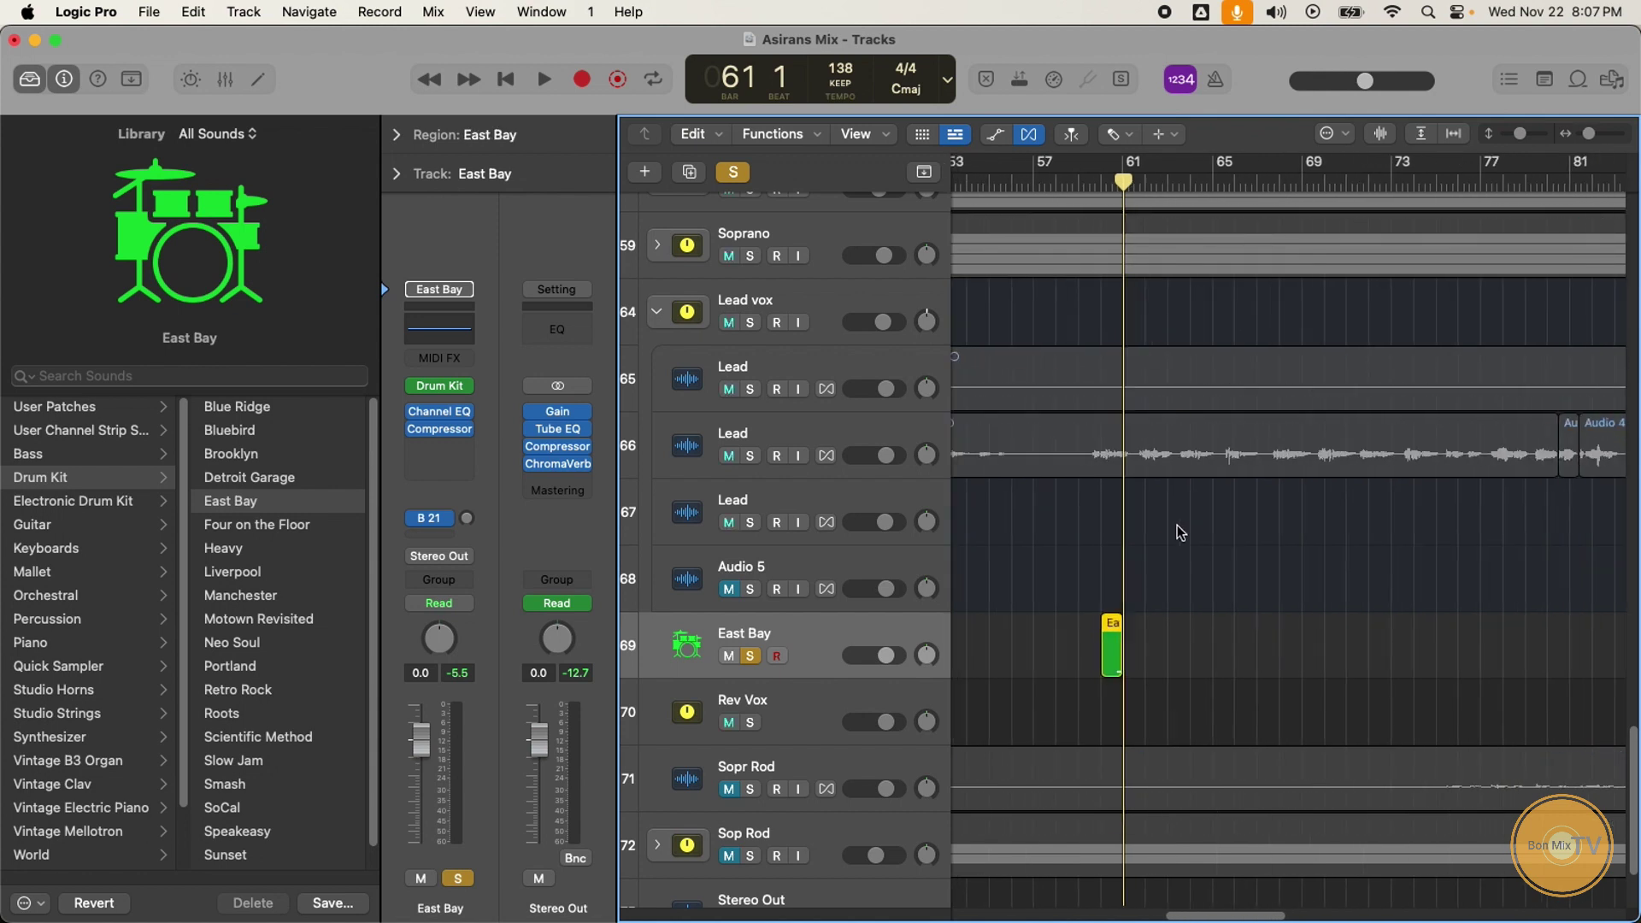
left_click(1120, 135)
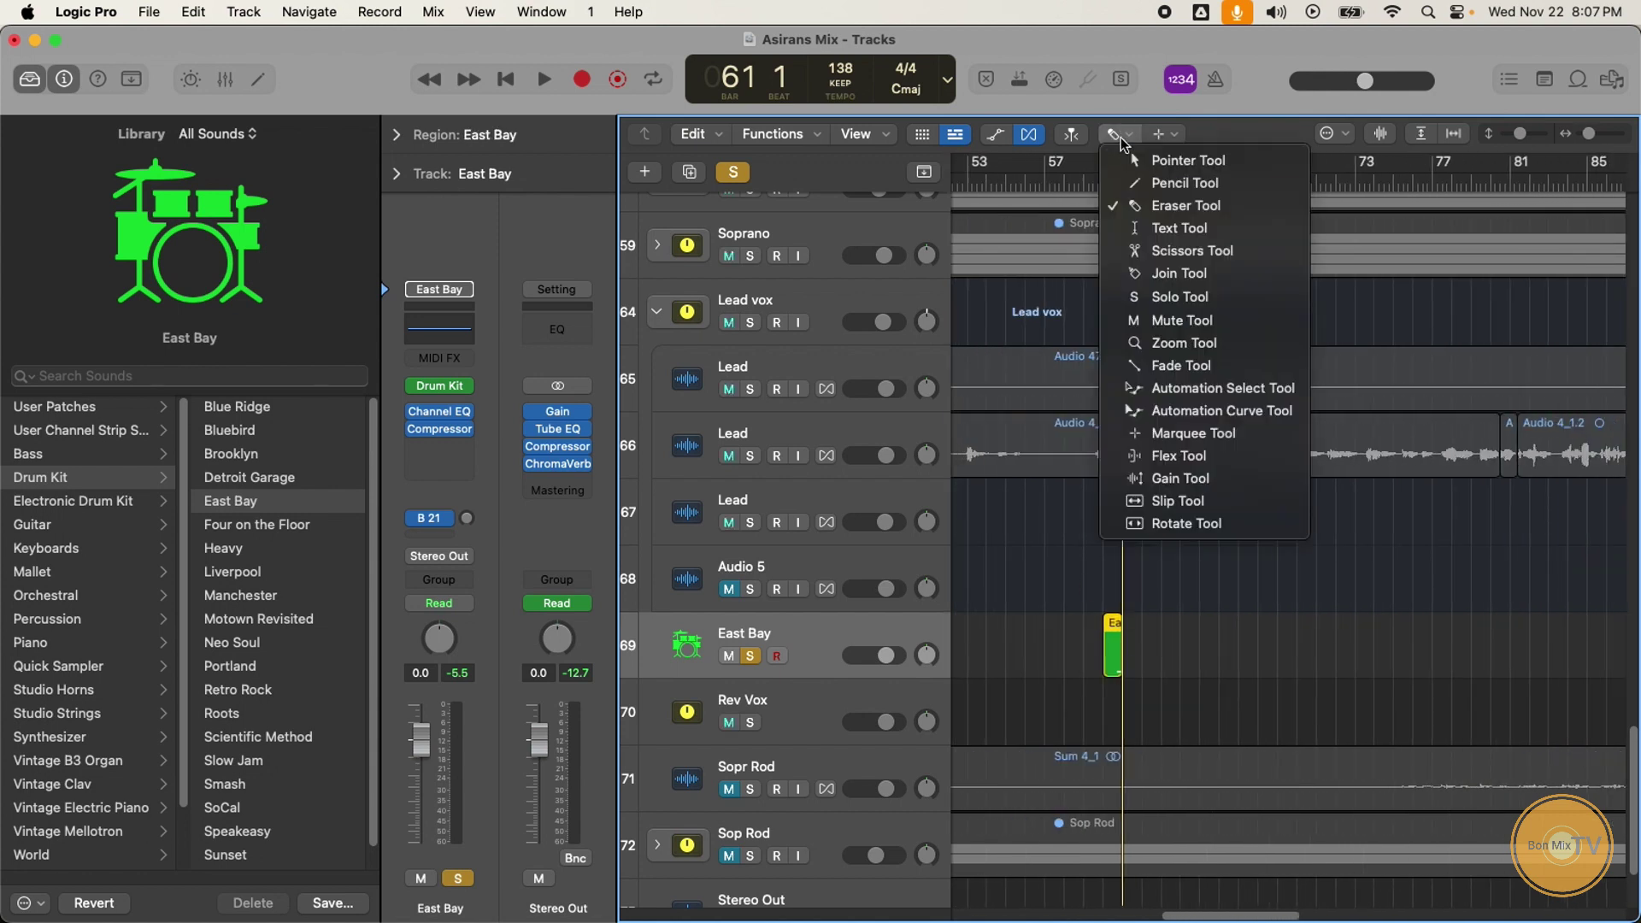
left_click(1173, 229)
left_click(29, 79)
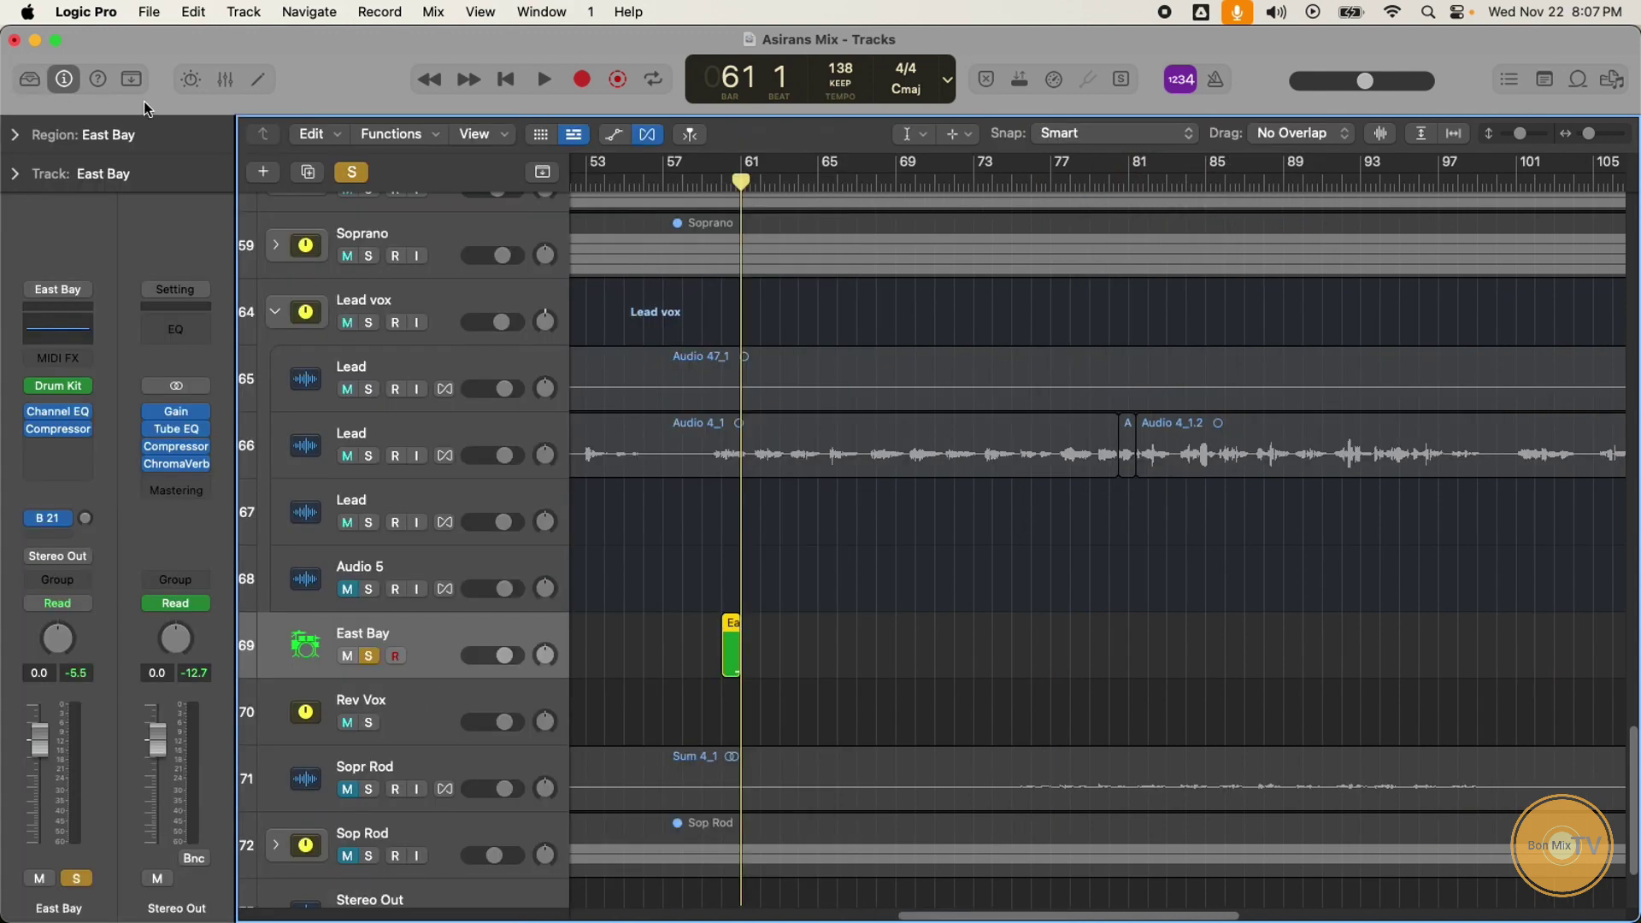
key("super+Left")
key("super+Left")
left_click_drag(1518, 143, 1501, 145)
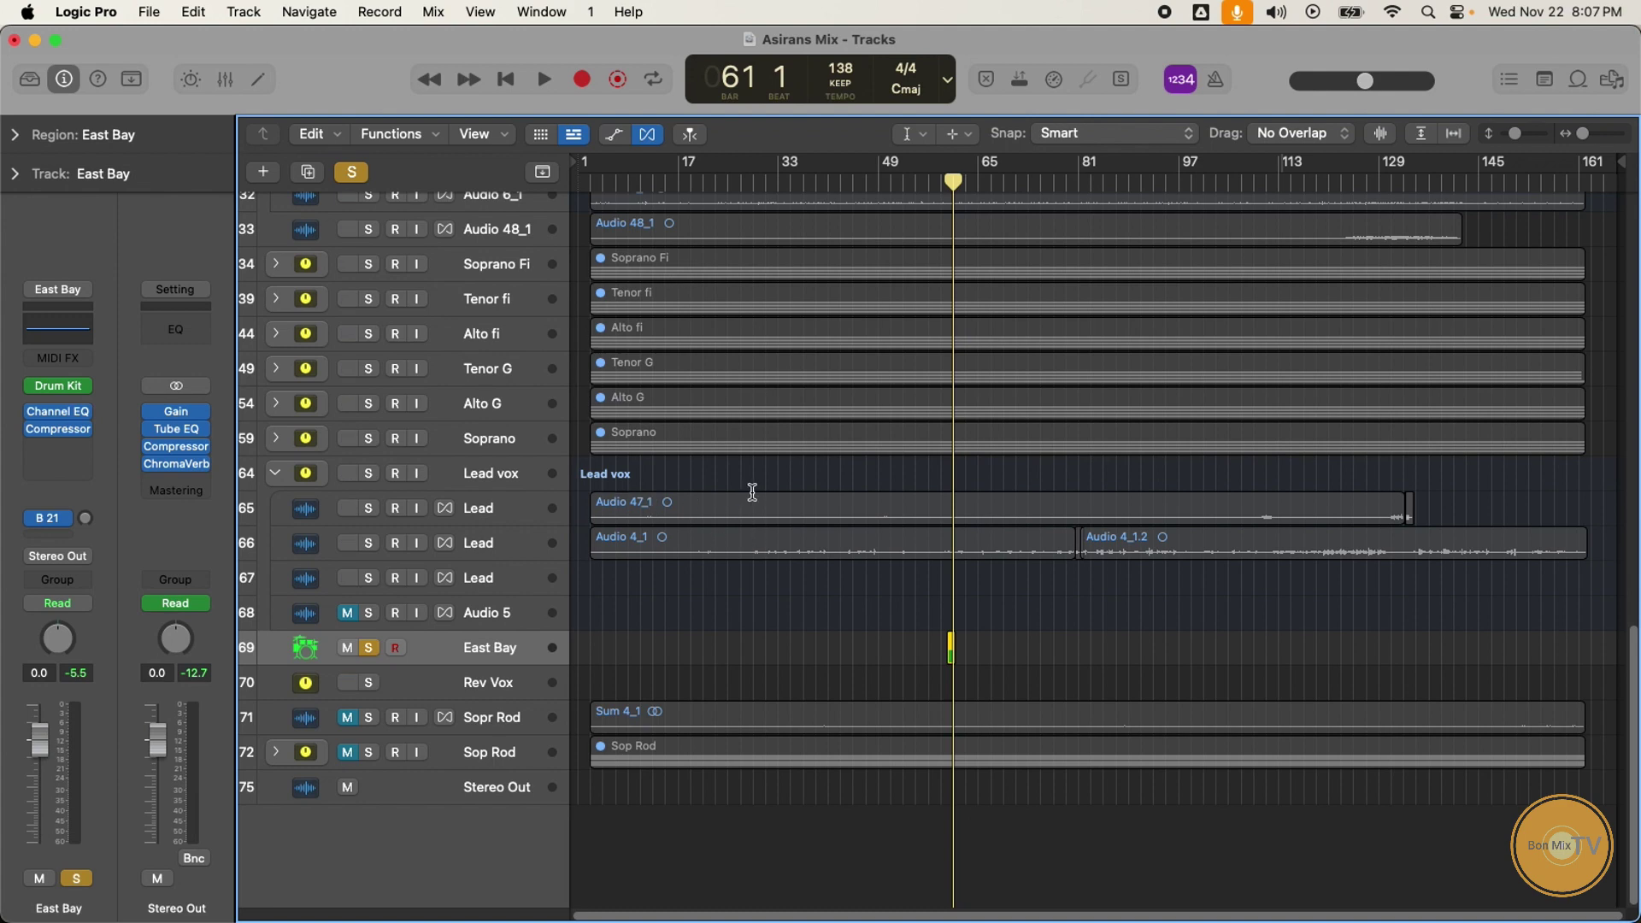
Step: Rename the Audio 47_1 region on Lead track 65 as "Lead vocal" using the Text Tool
left_click(908, 134)
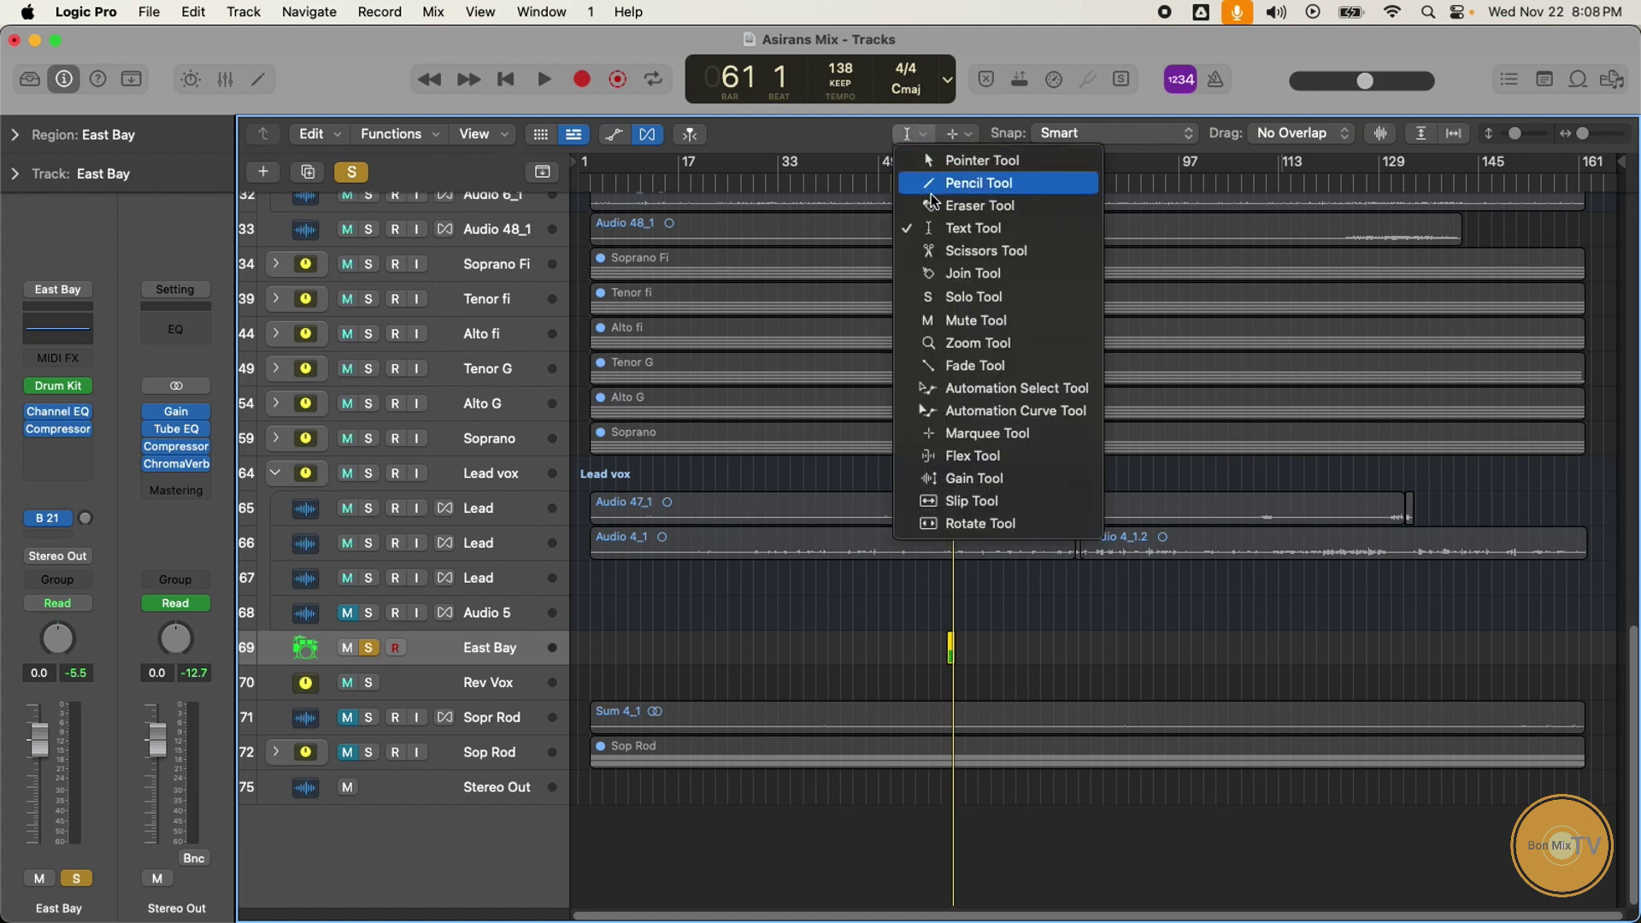
left_click(996, 235)
left_click(762, 507)
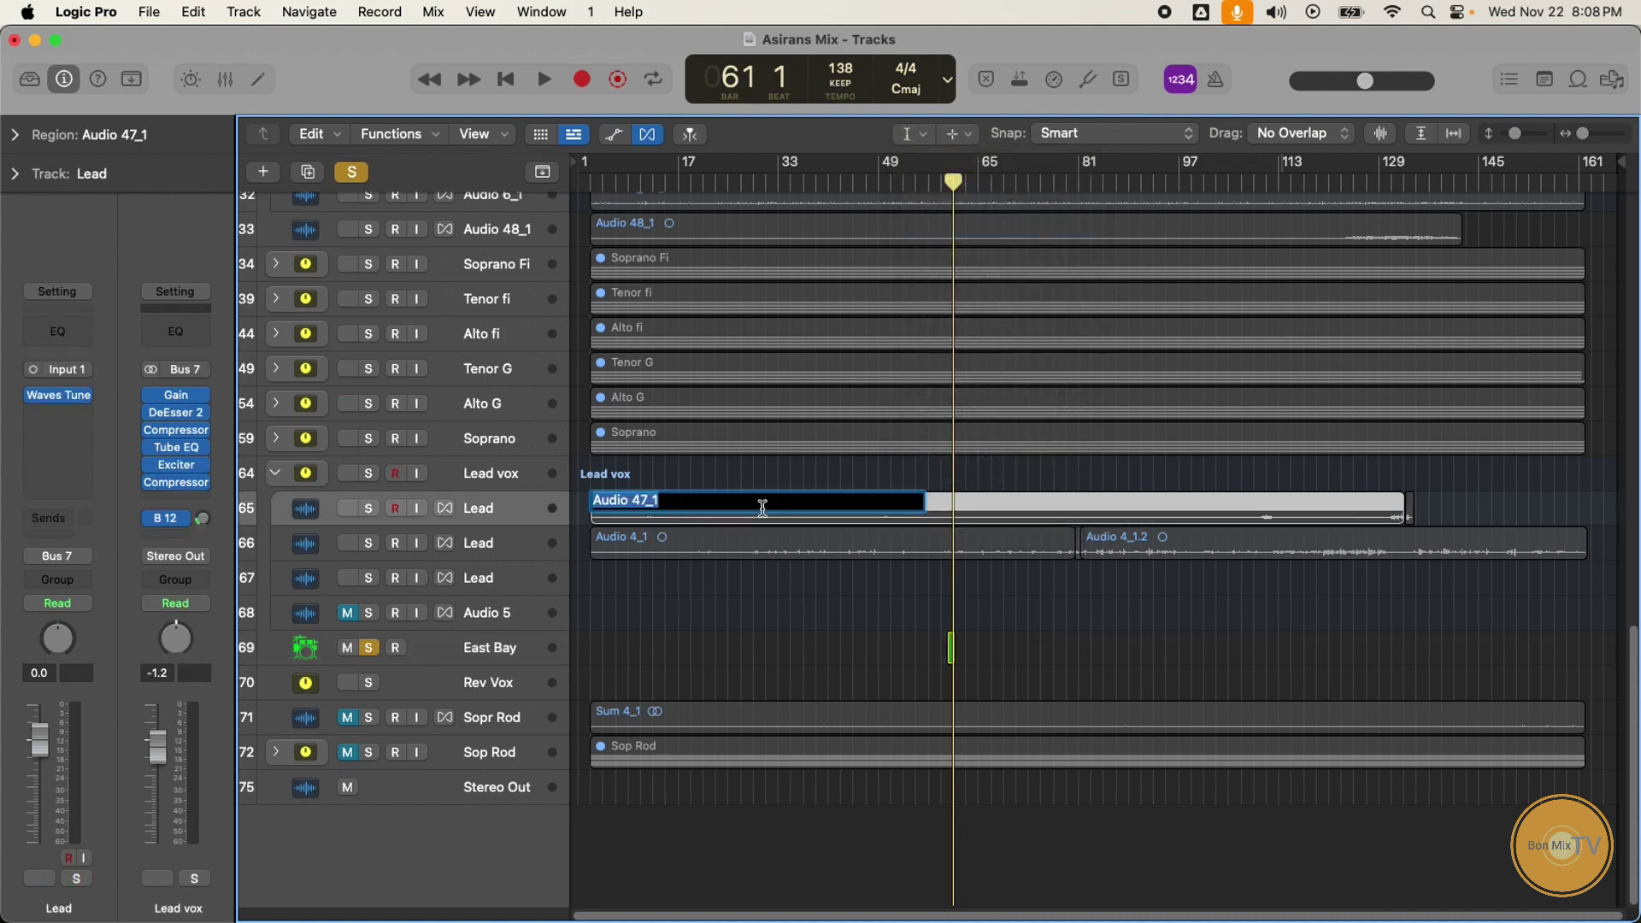
type("Lead vo")
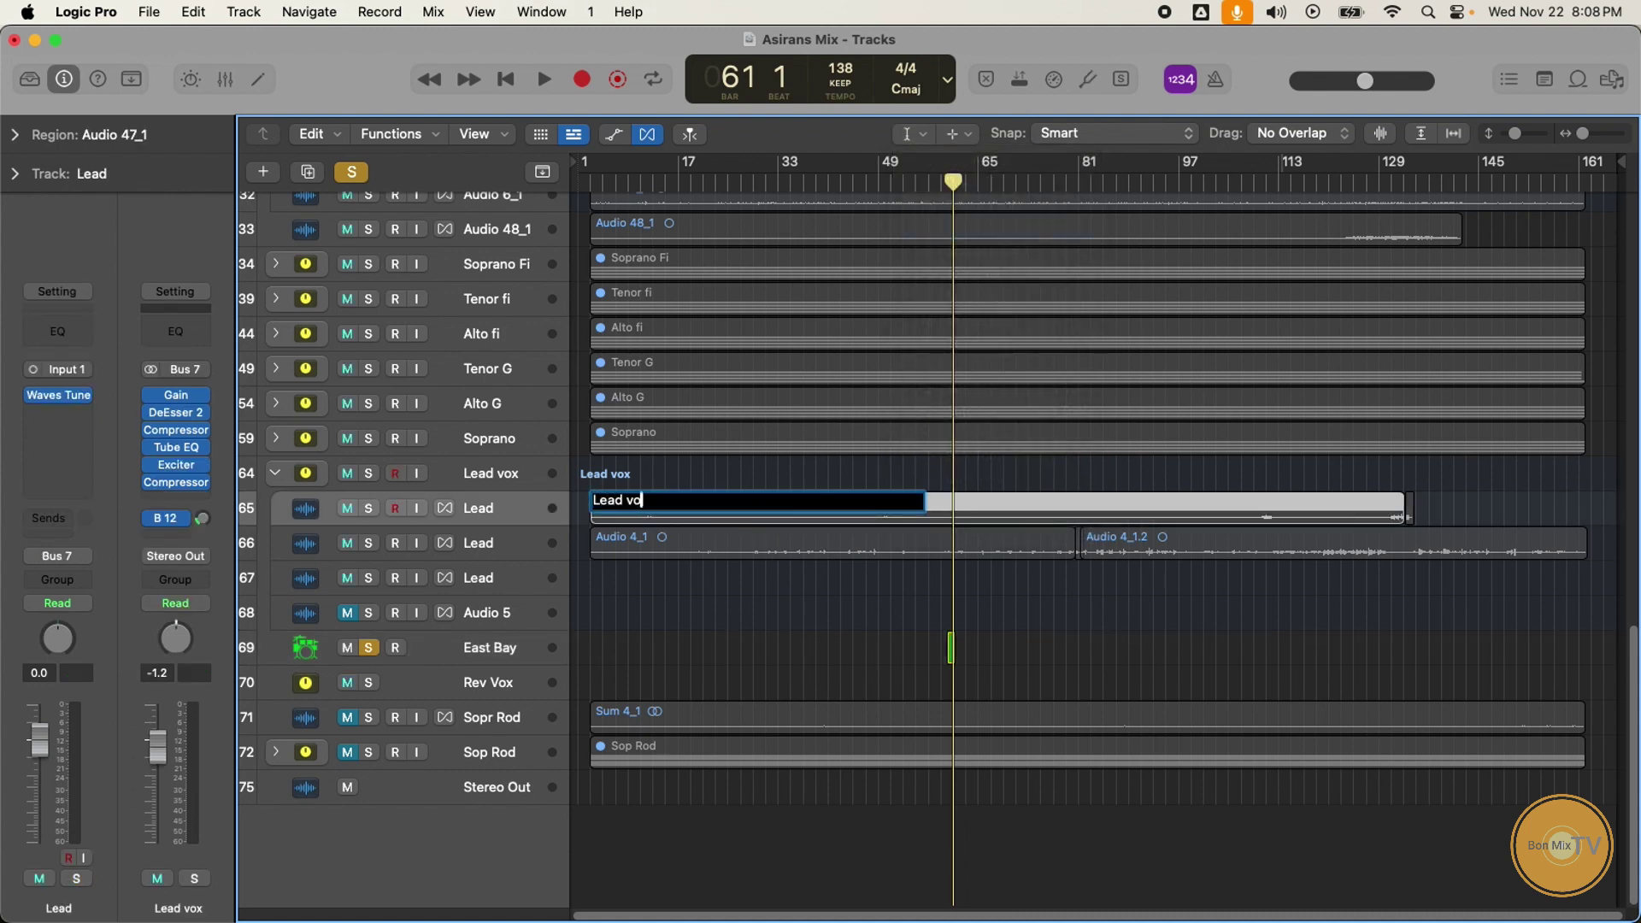
type("cal")
key("Return")
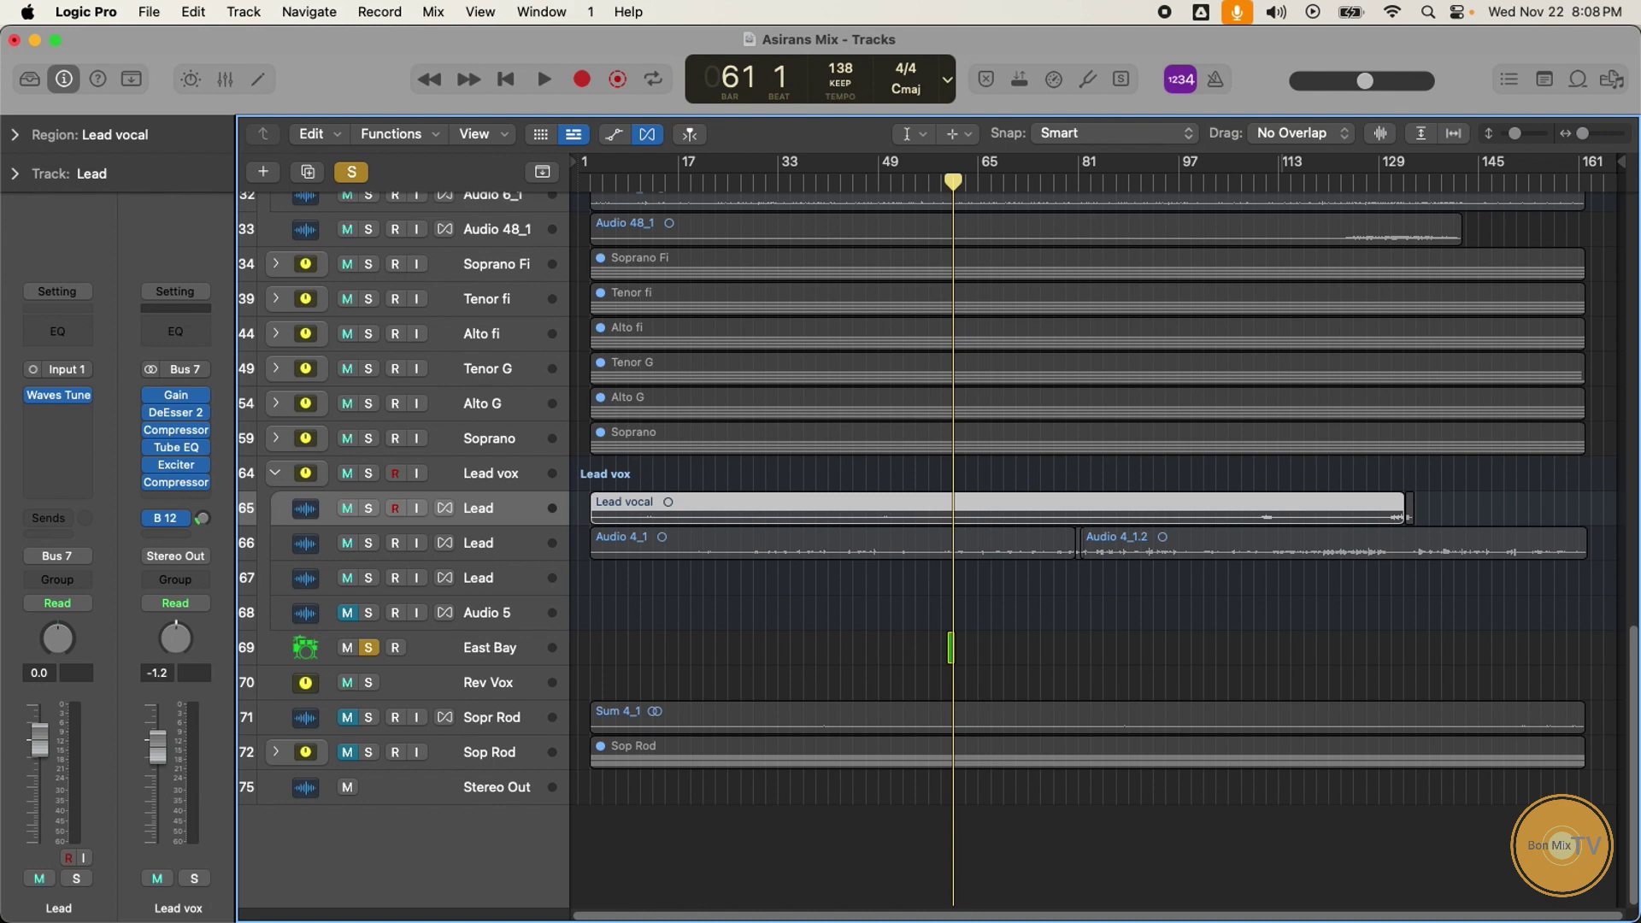
Step: Switch to the Scissors Tool and split the Lead vocal region on track 65 at bars 46, 63 and 70
left_click(921, 137)
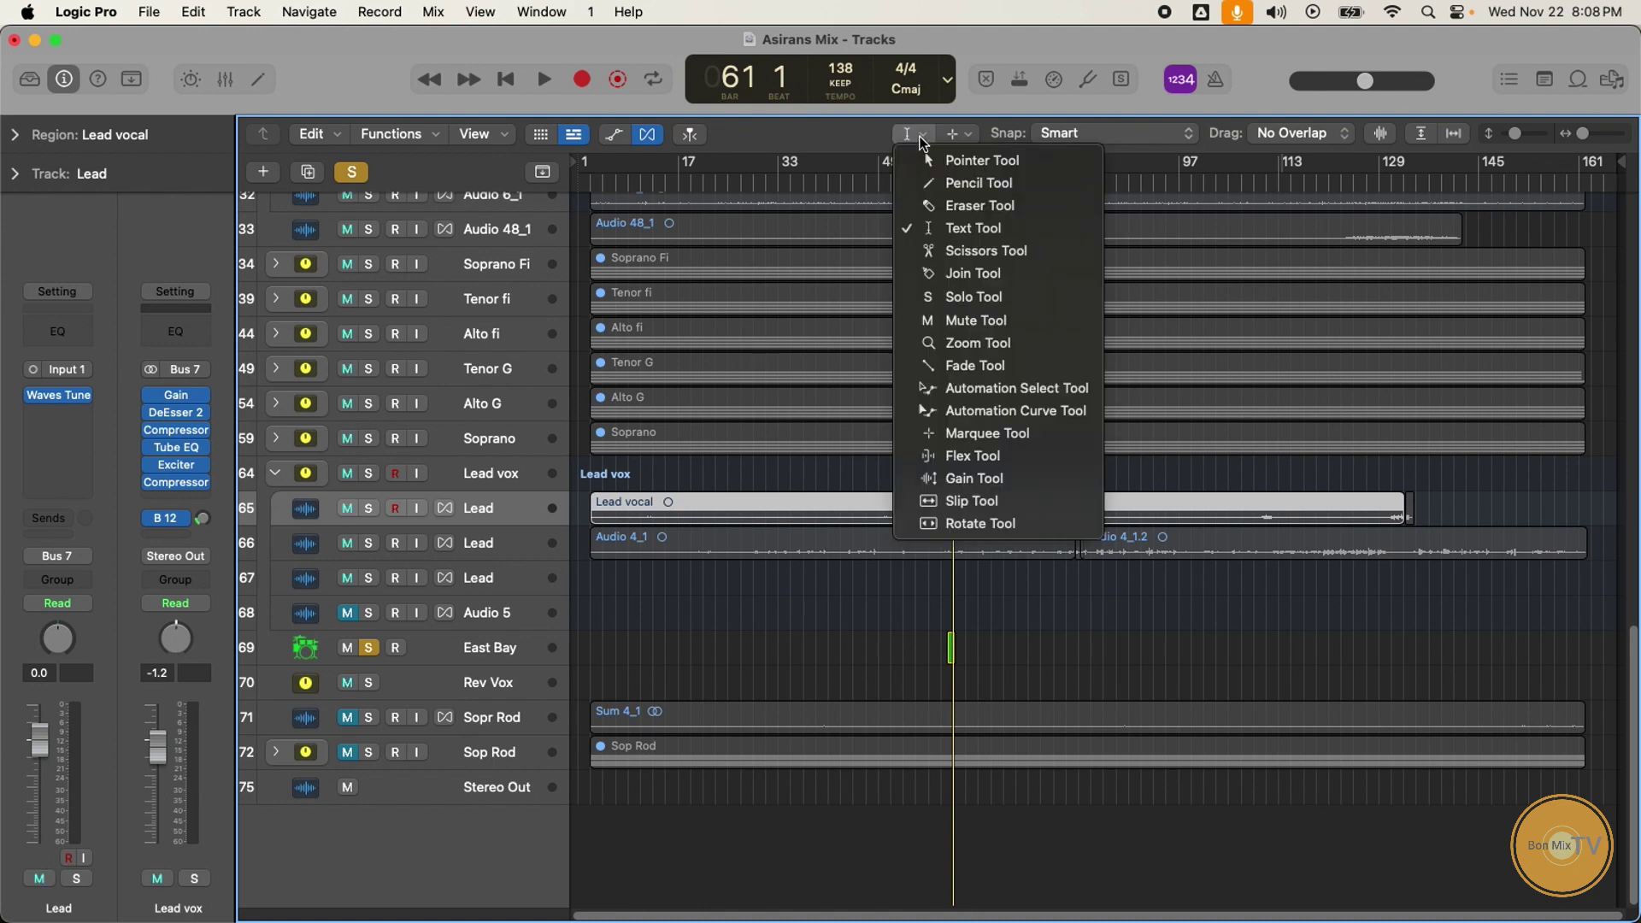
left_click(978, 252)
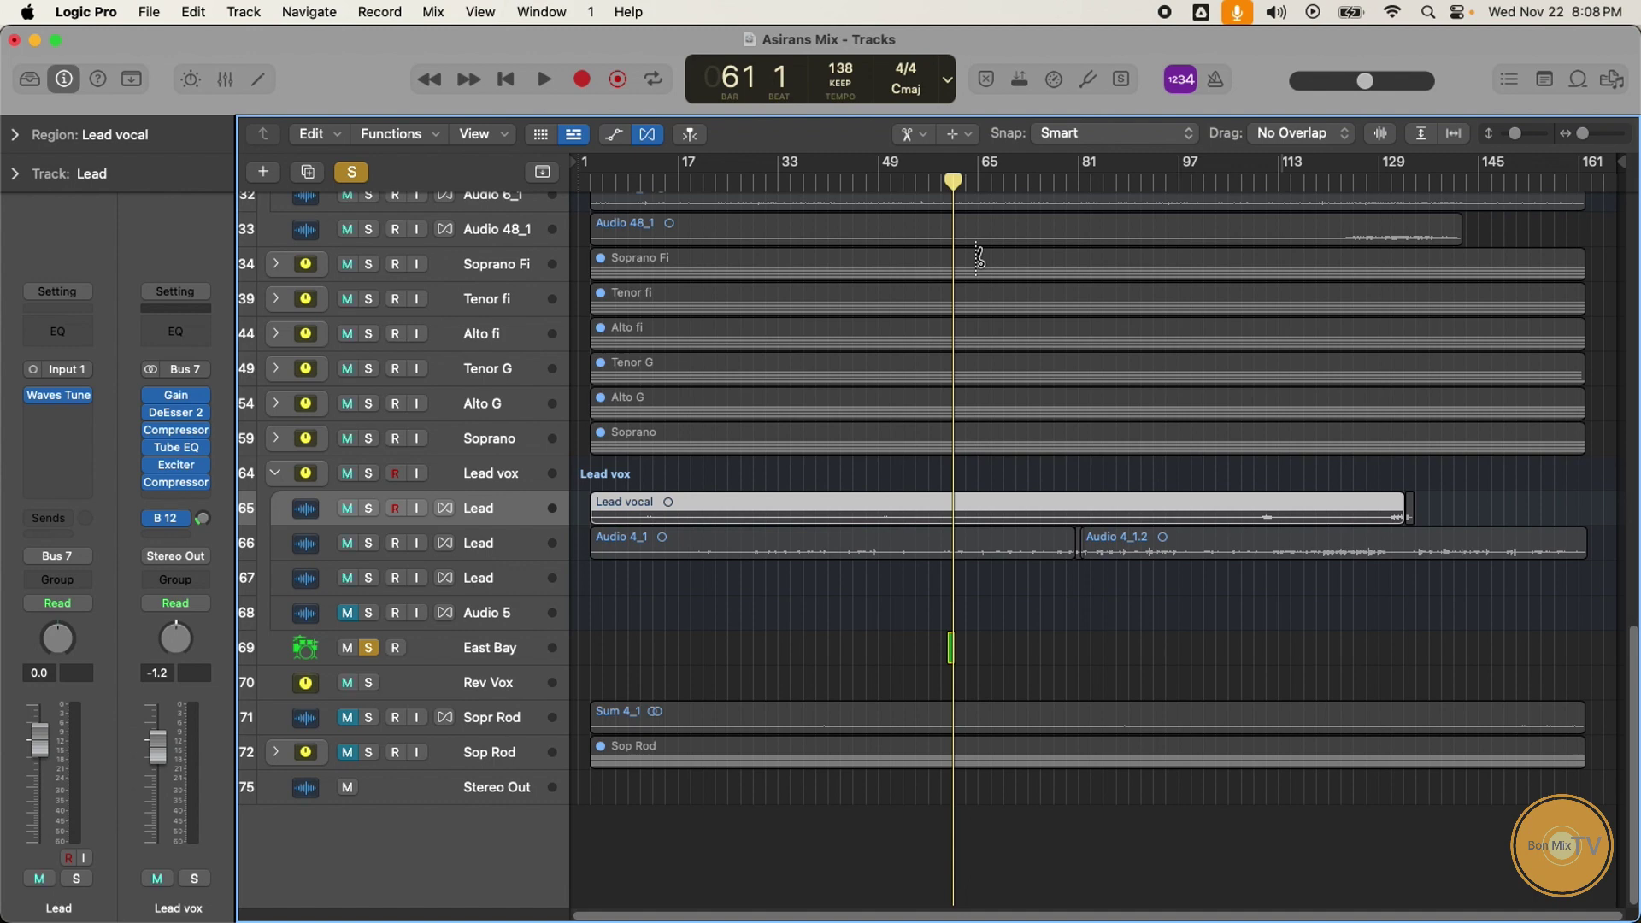
left_click(864, 513)
key("super+Right")
key("super+Right")
left_click(998, 506)
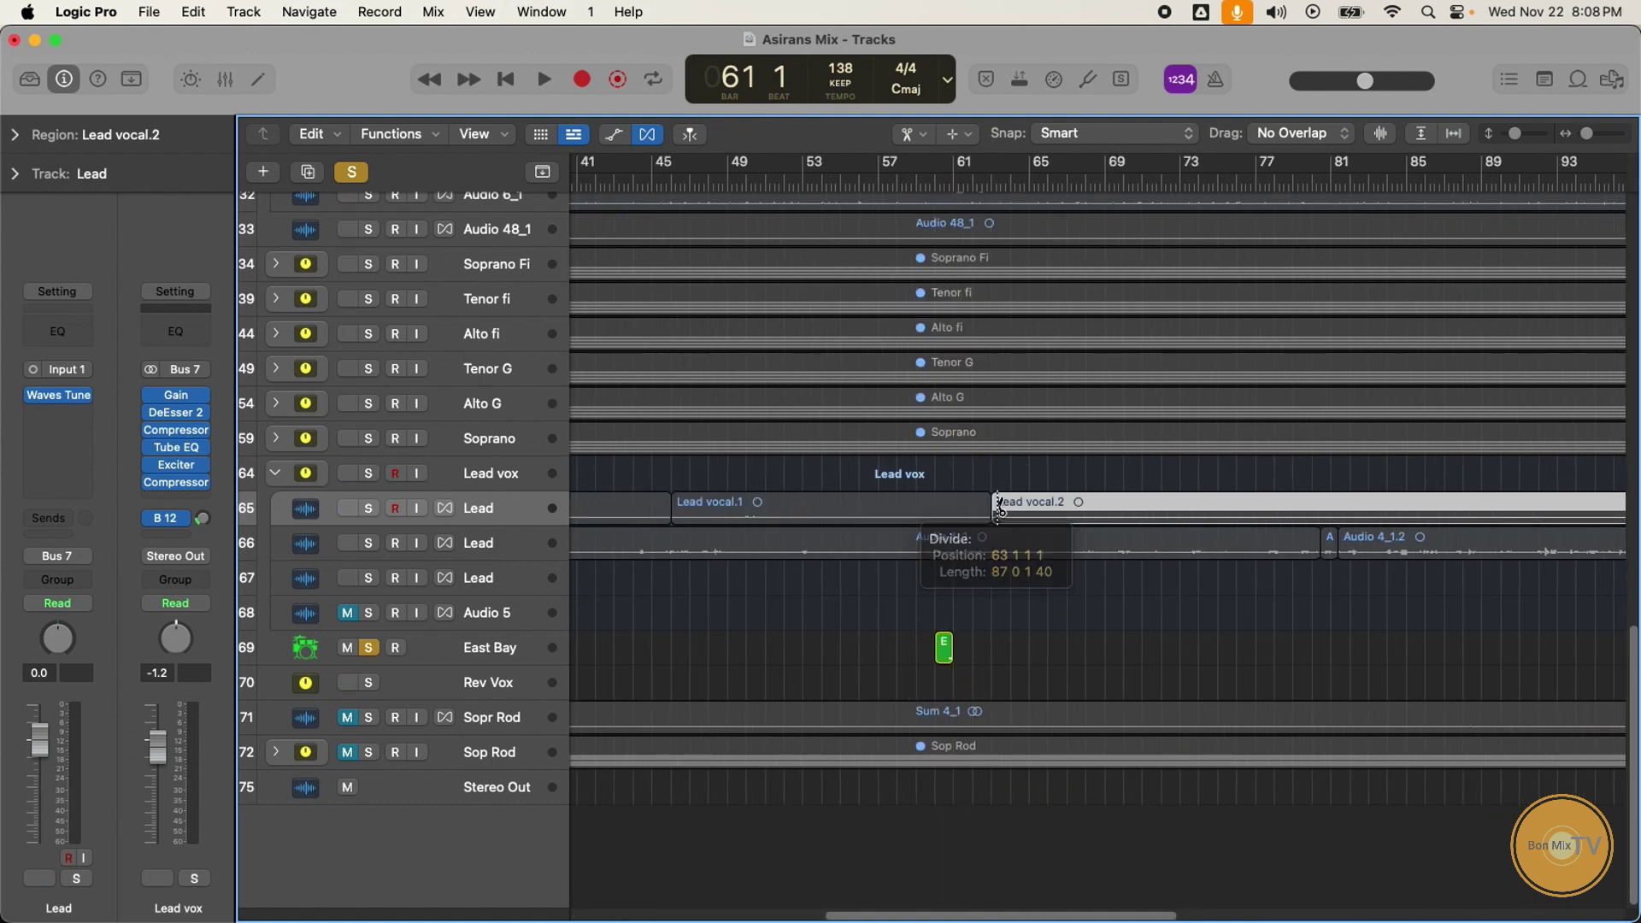
left_click(1123, 506)
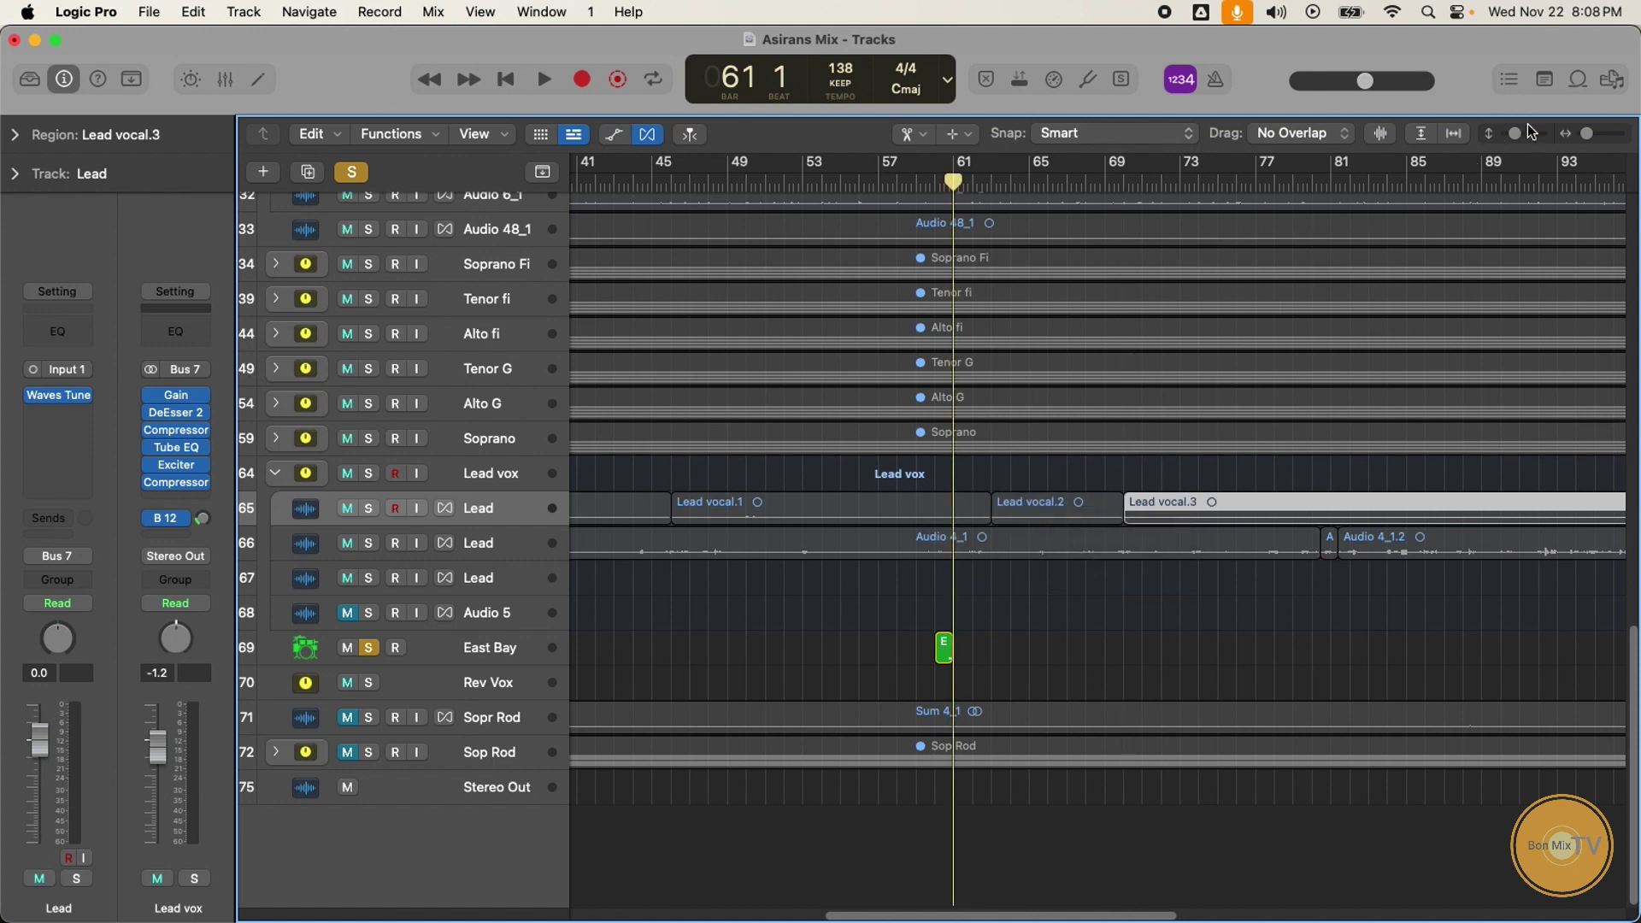
Step: Enlarge the tracks and split the Audio 4_1 region on Lead track 66 between phrases, about every two bars from bar 61 to 67
left_click_drag(1515, 133, 1529, 135)
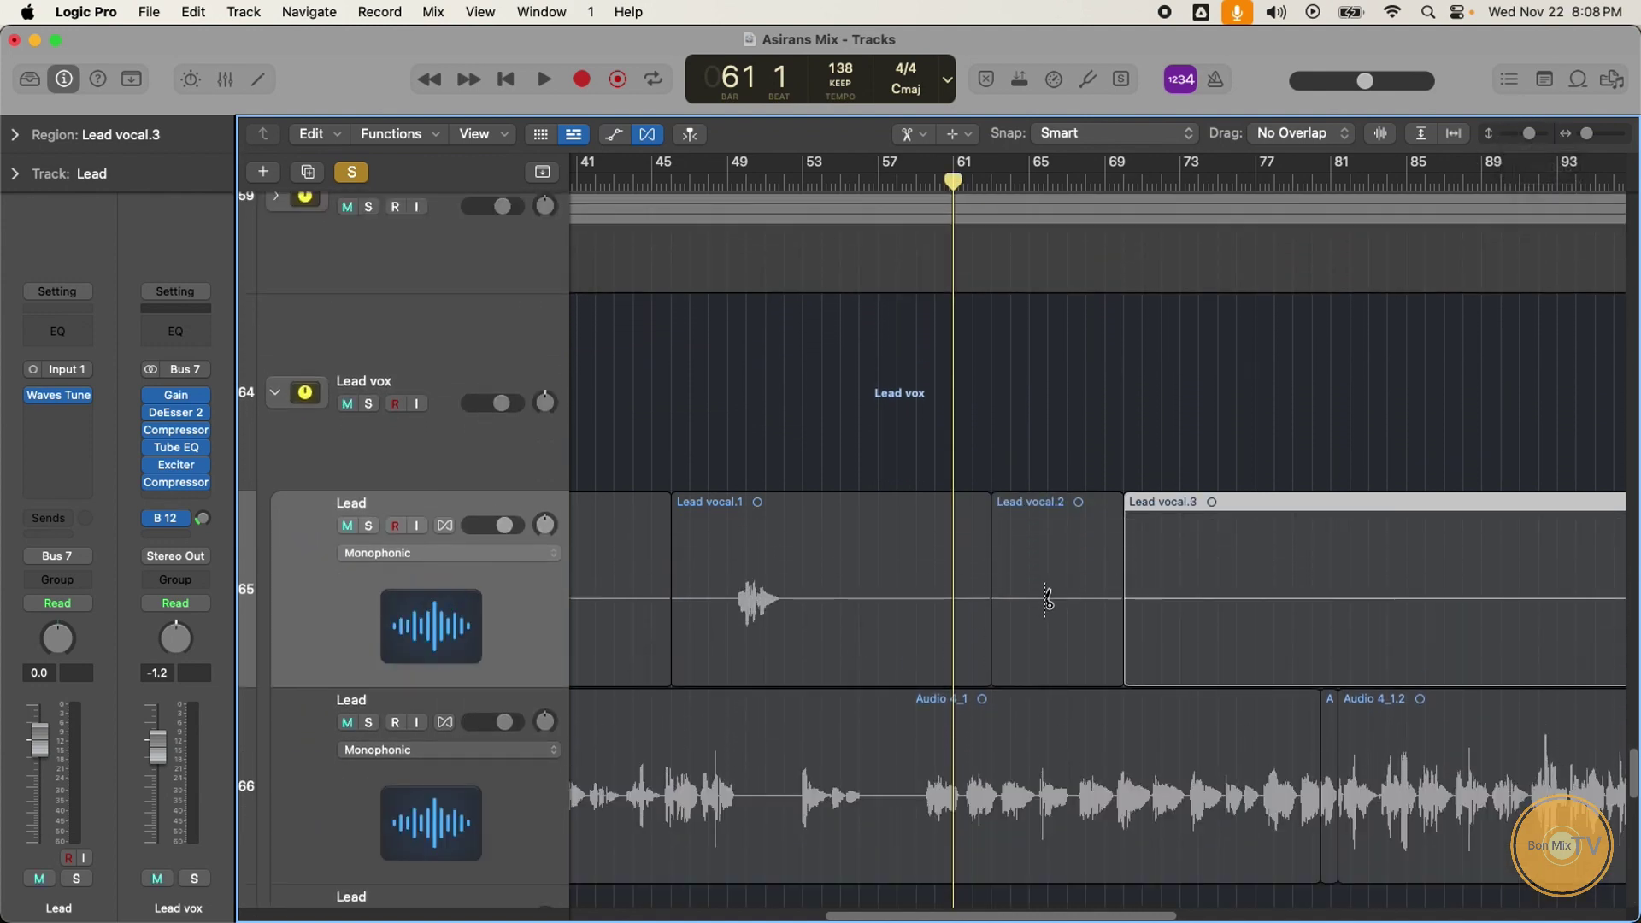
scroll(829, 605, "left", 3)
scroll(911, 725, "right", 5)
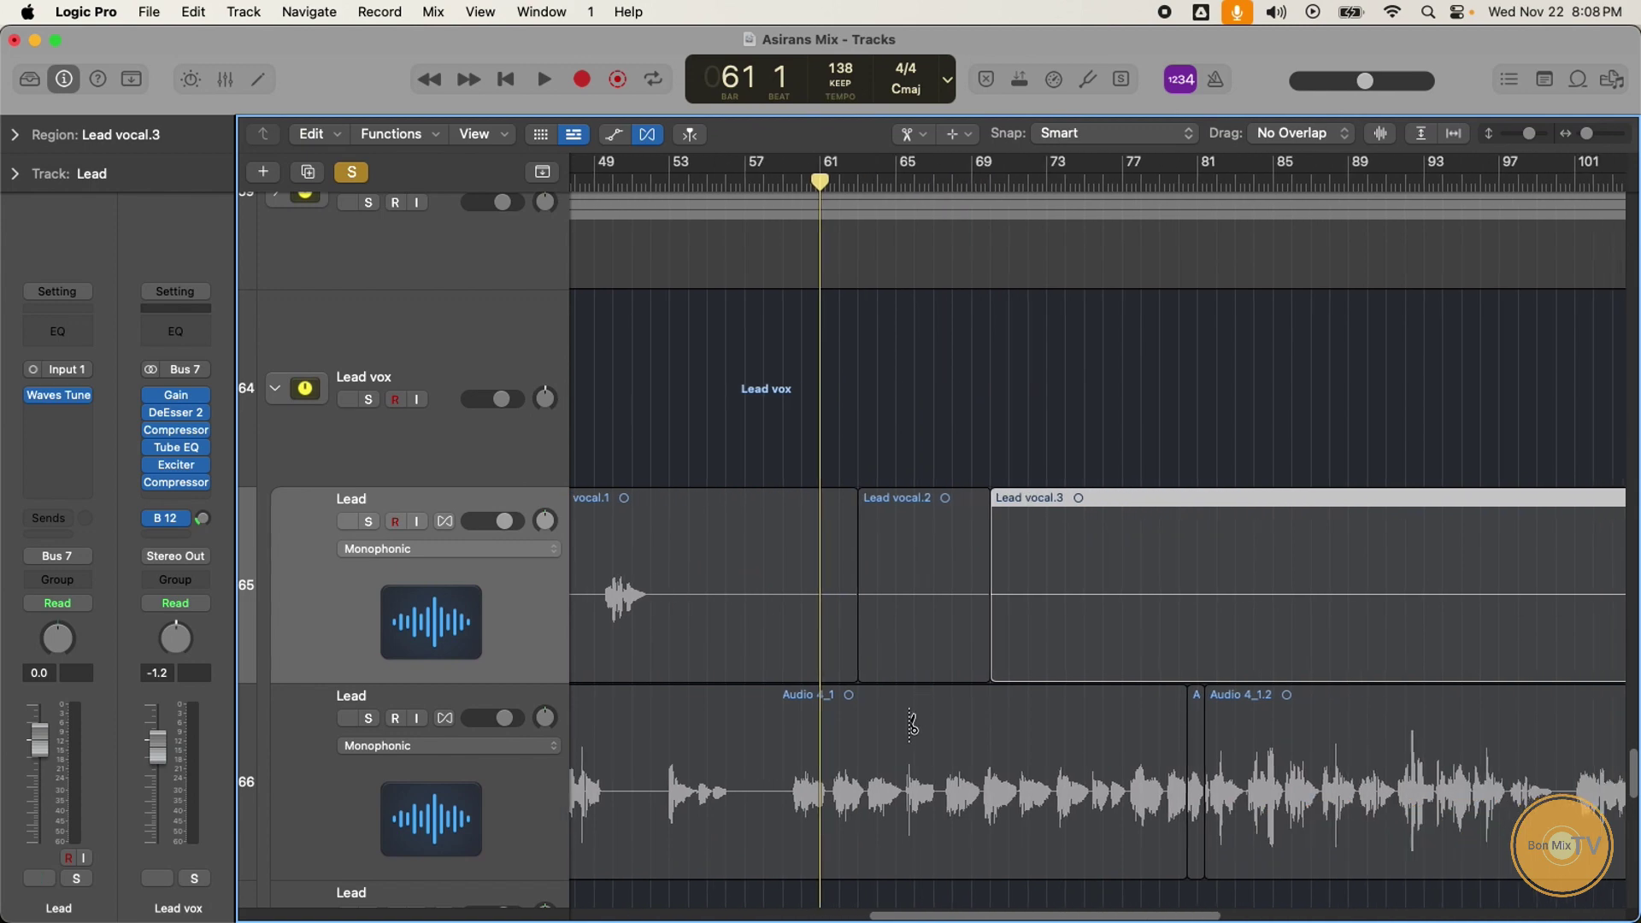
scroll(911, 725, "up", 5)
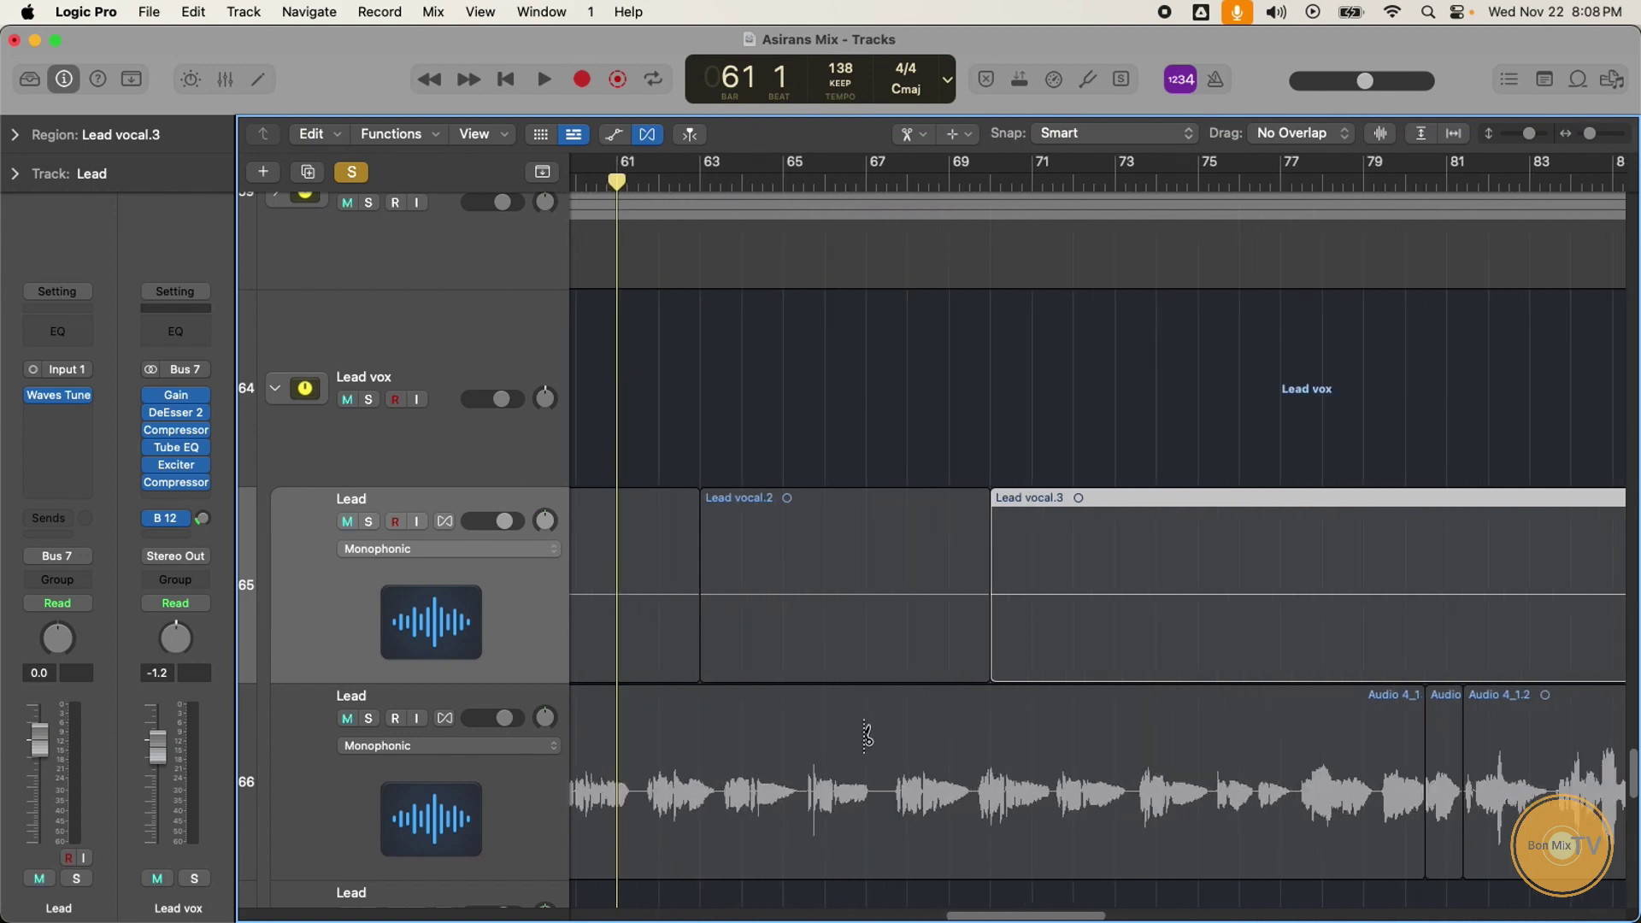
left_click(835, 790)
left_click(923, 790)
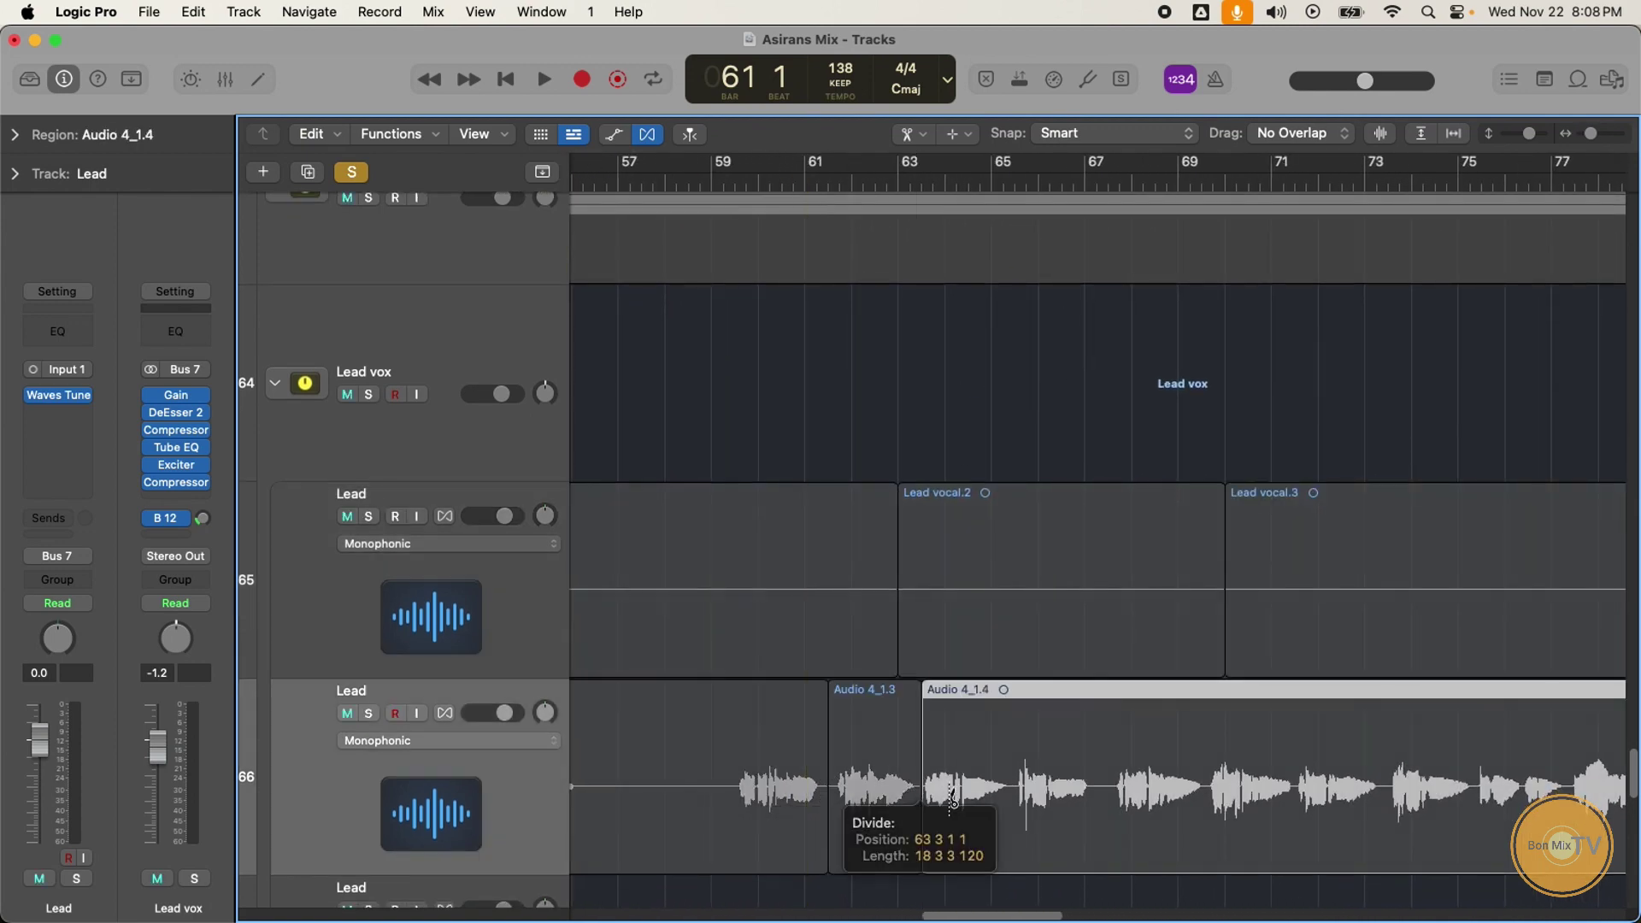
left_click(1008, 790)
left_click(1109, 791)
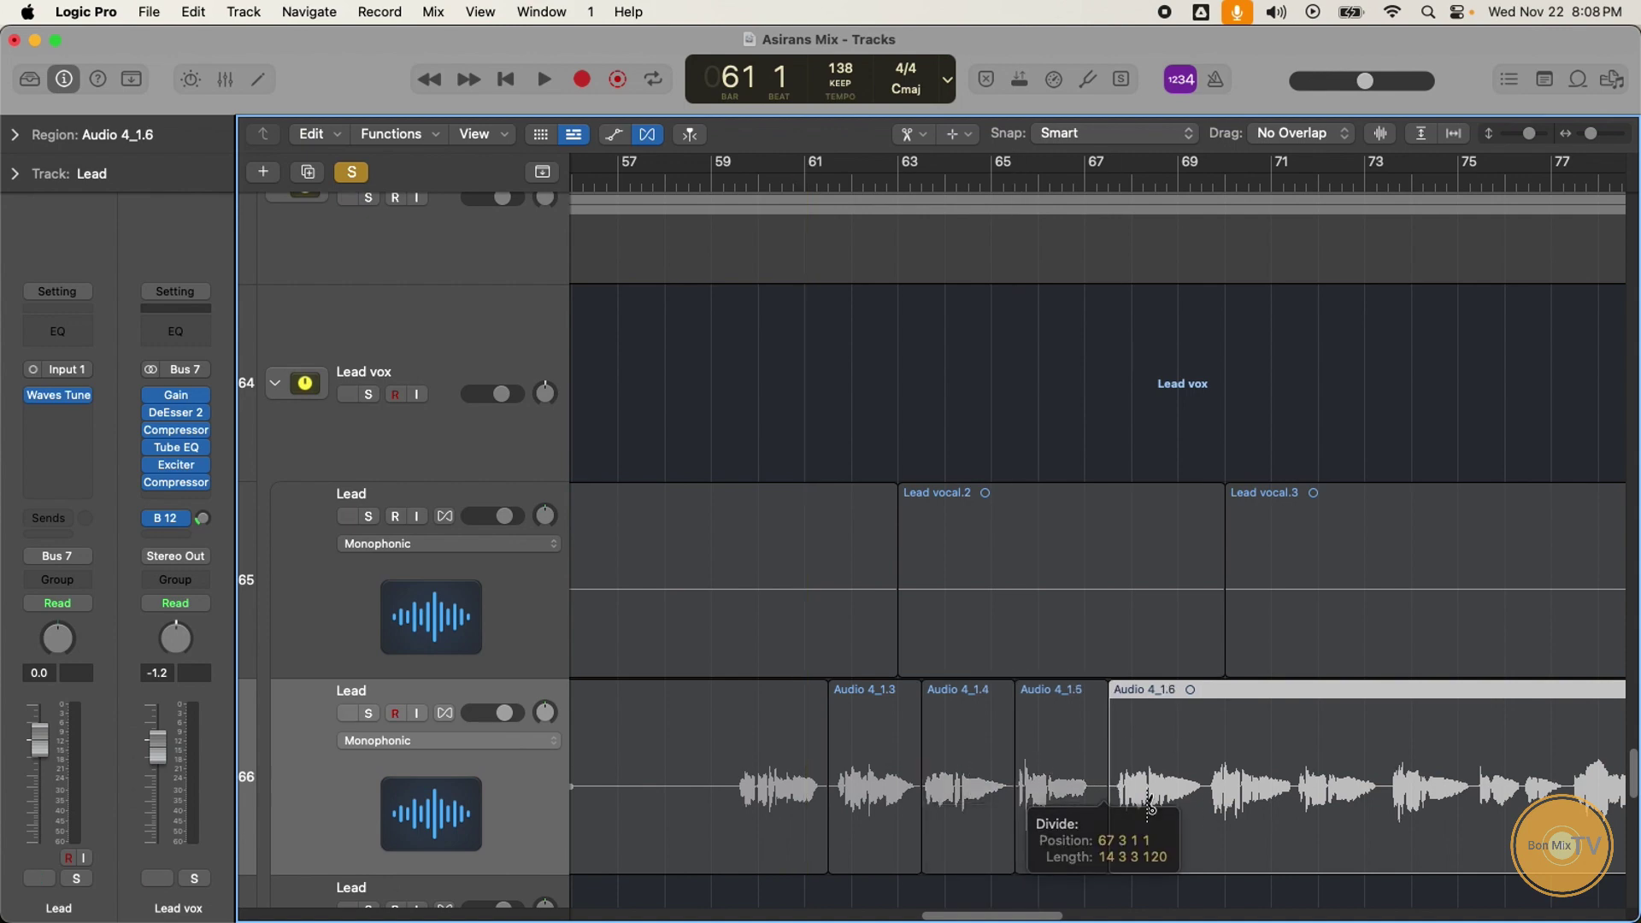
Step: Continue splitting the Lead track 66 audio between phrases, about every two bars from bar 69 to 77
scroll(1255, 803, "right", 5)
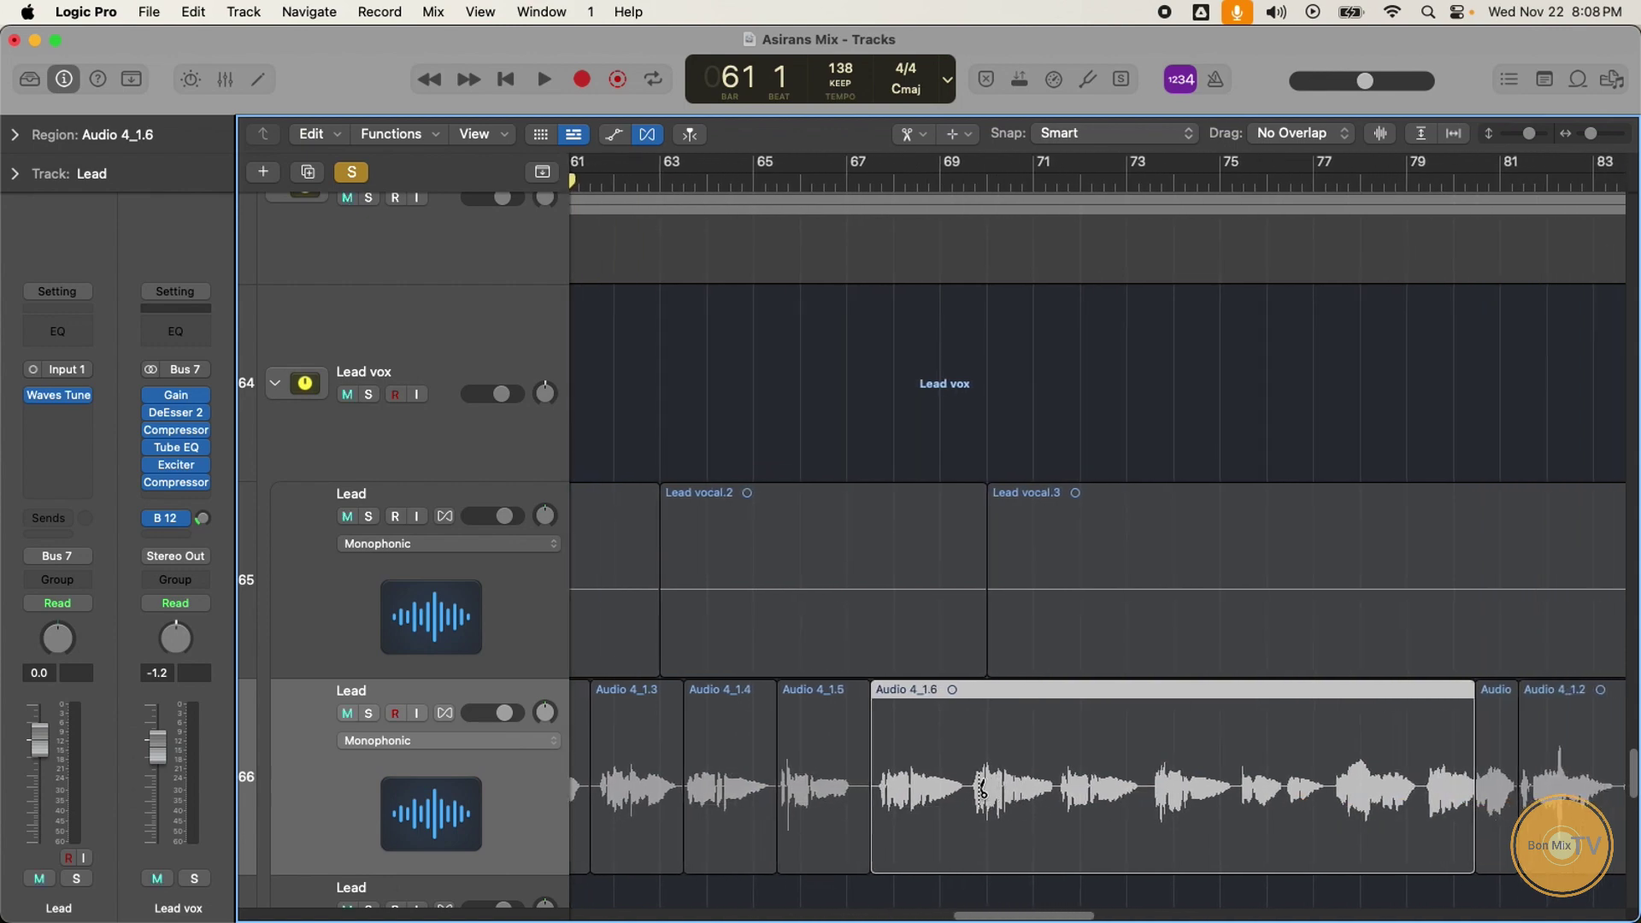
left_click(973, 790)
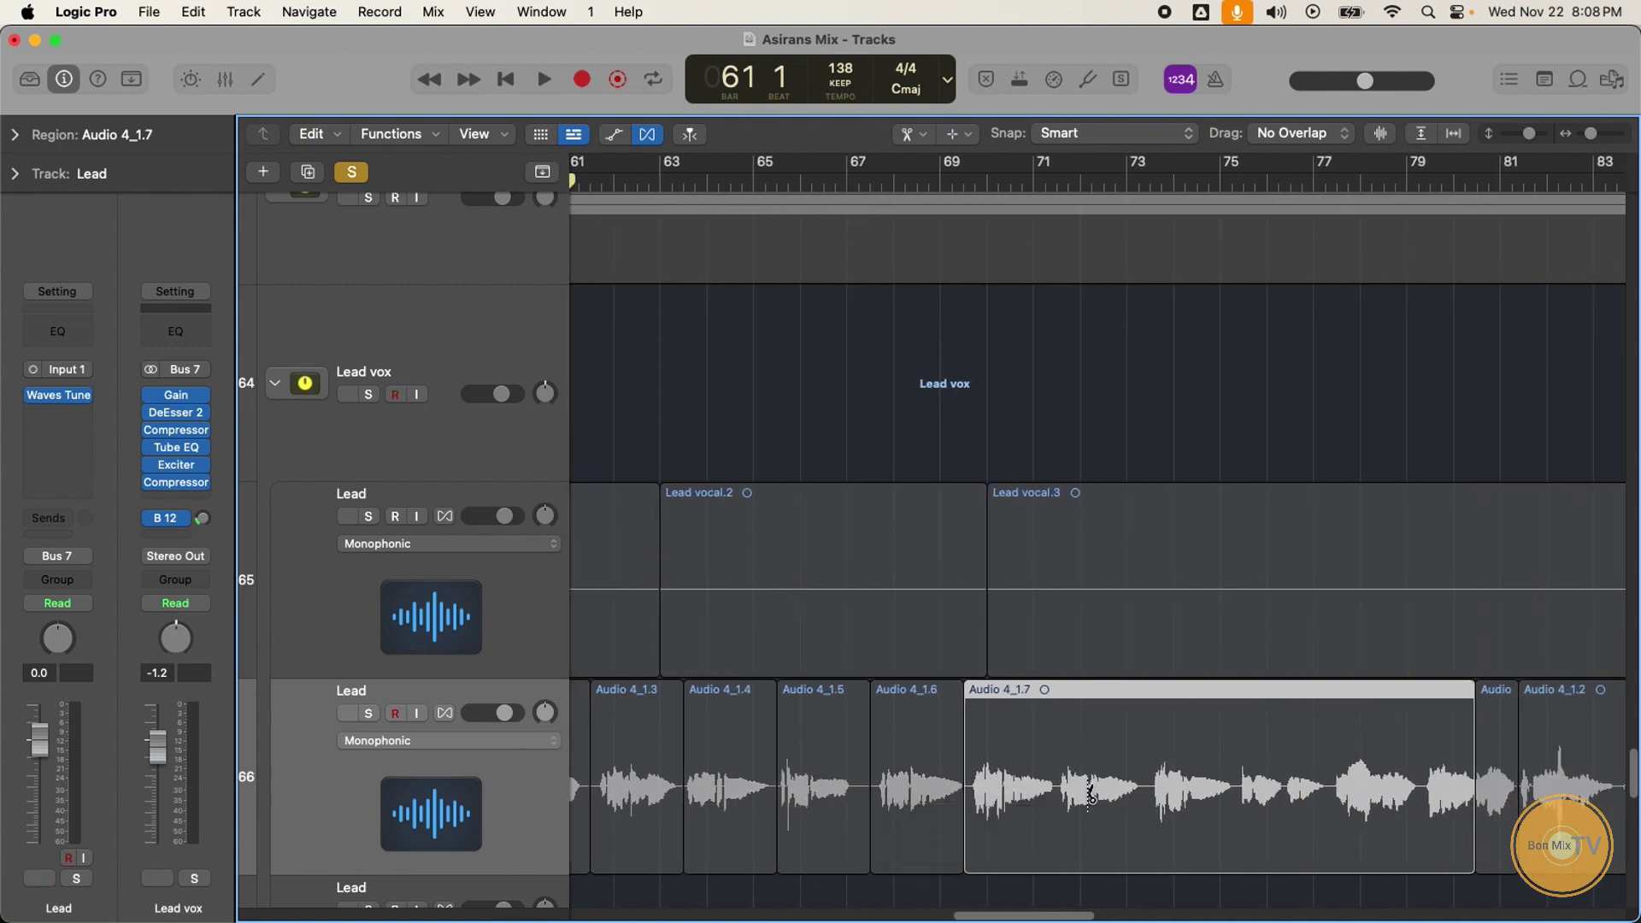
left_click(1061, 790)
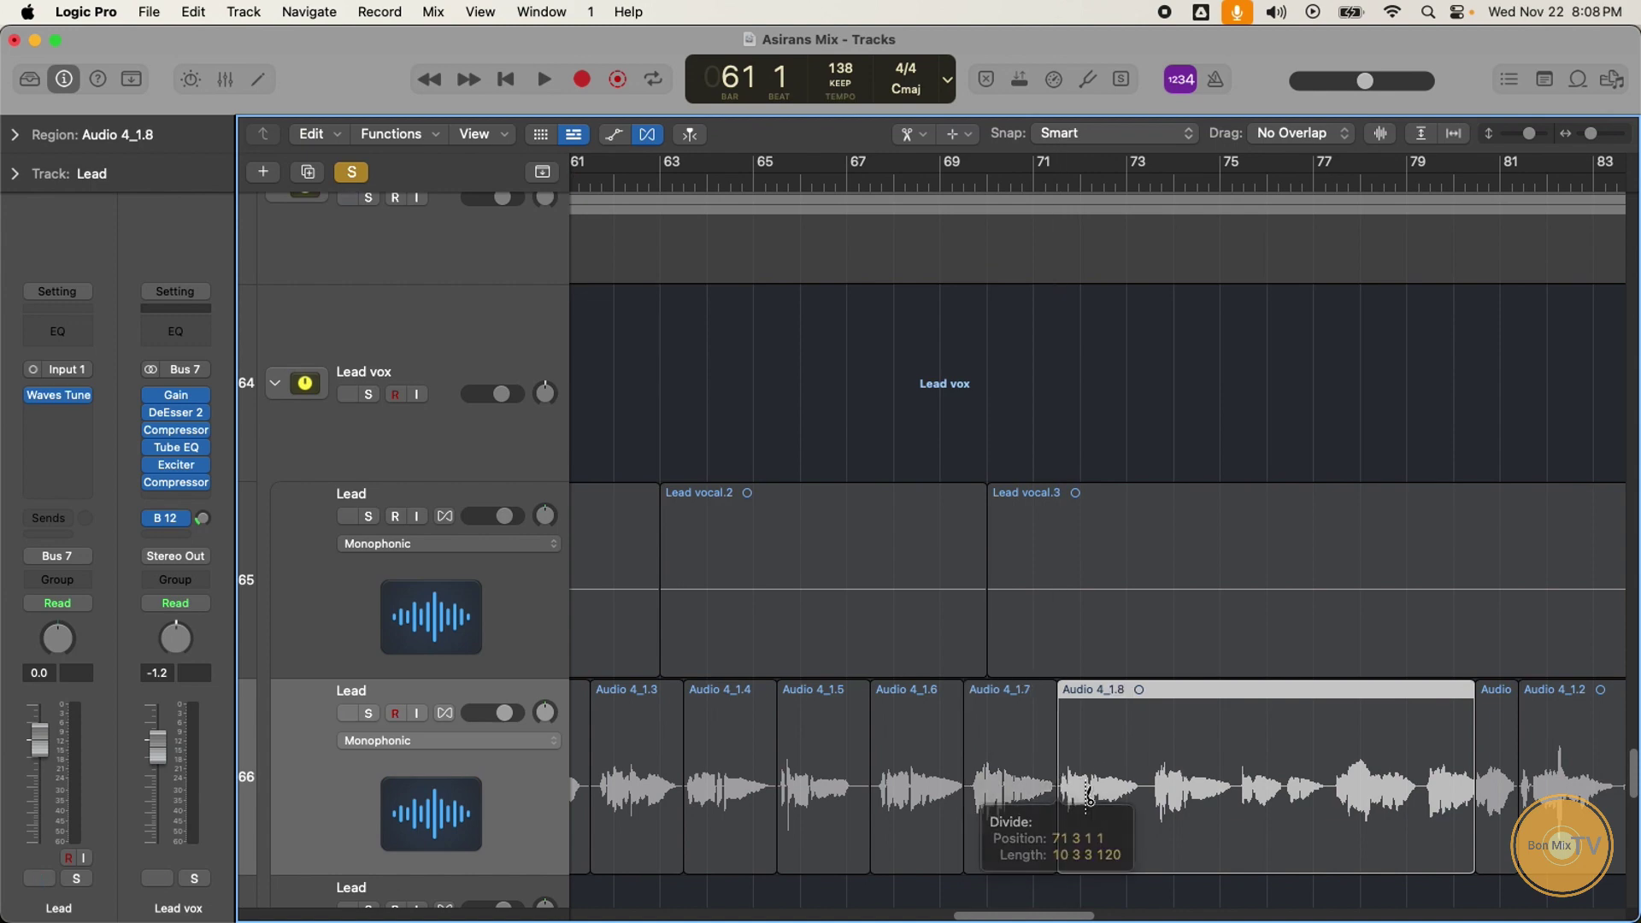
left_click(1141, 791)
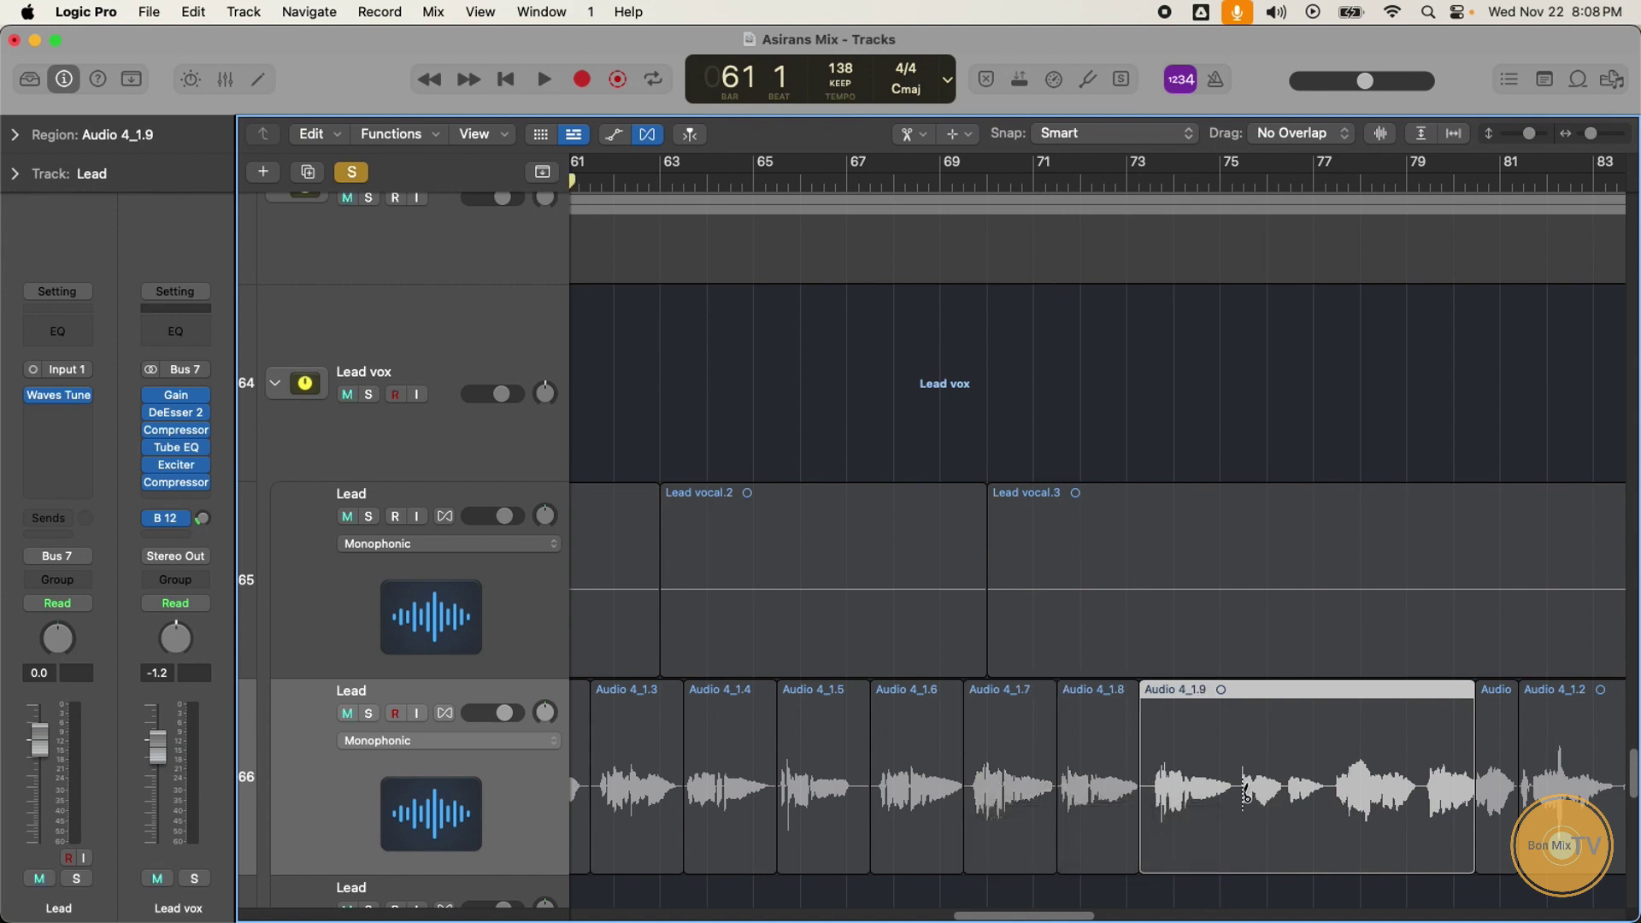
left_click(1237, 791)
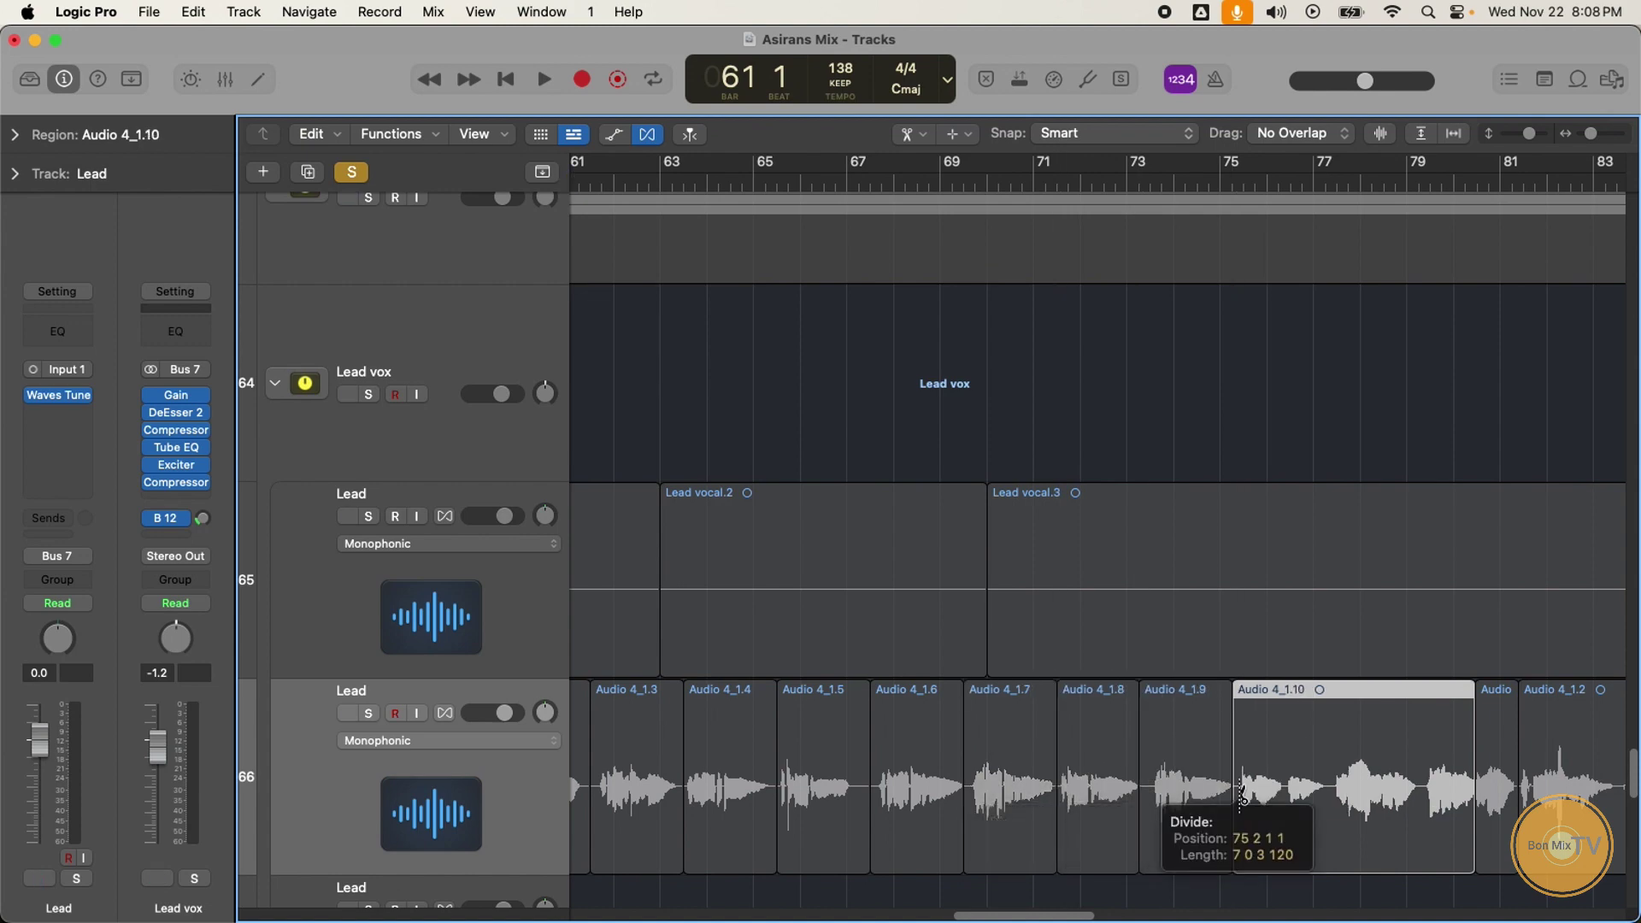
left_click(1327, 795)
Step: Switch to the Join Tool and join the first seven short slices on Lead track 66 into one region
scroll(994, 748, "down", 6)
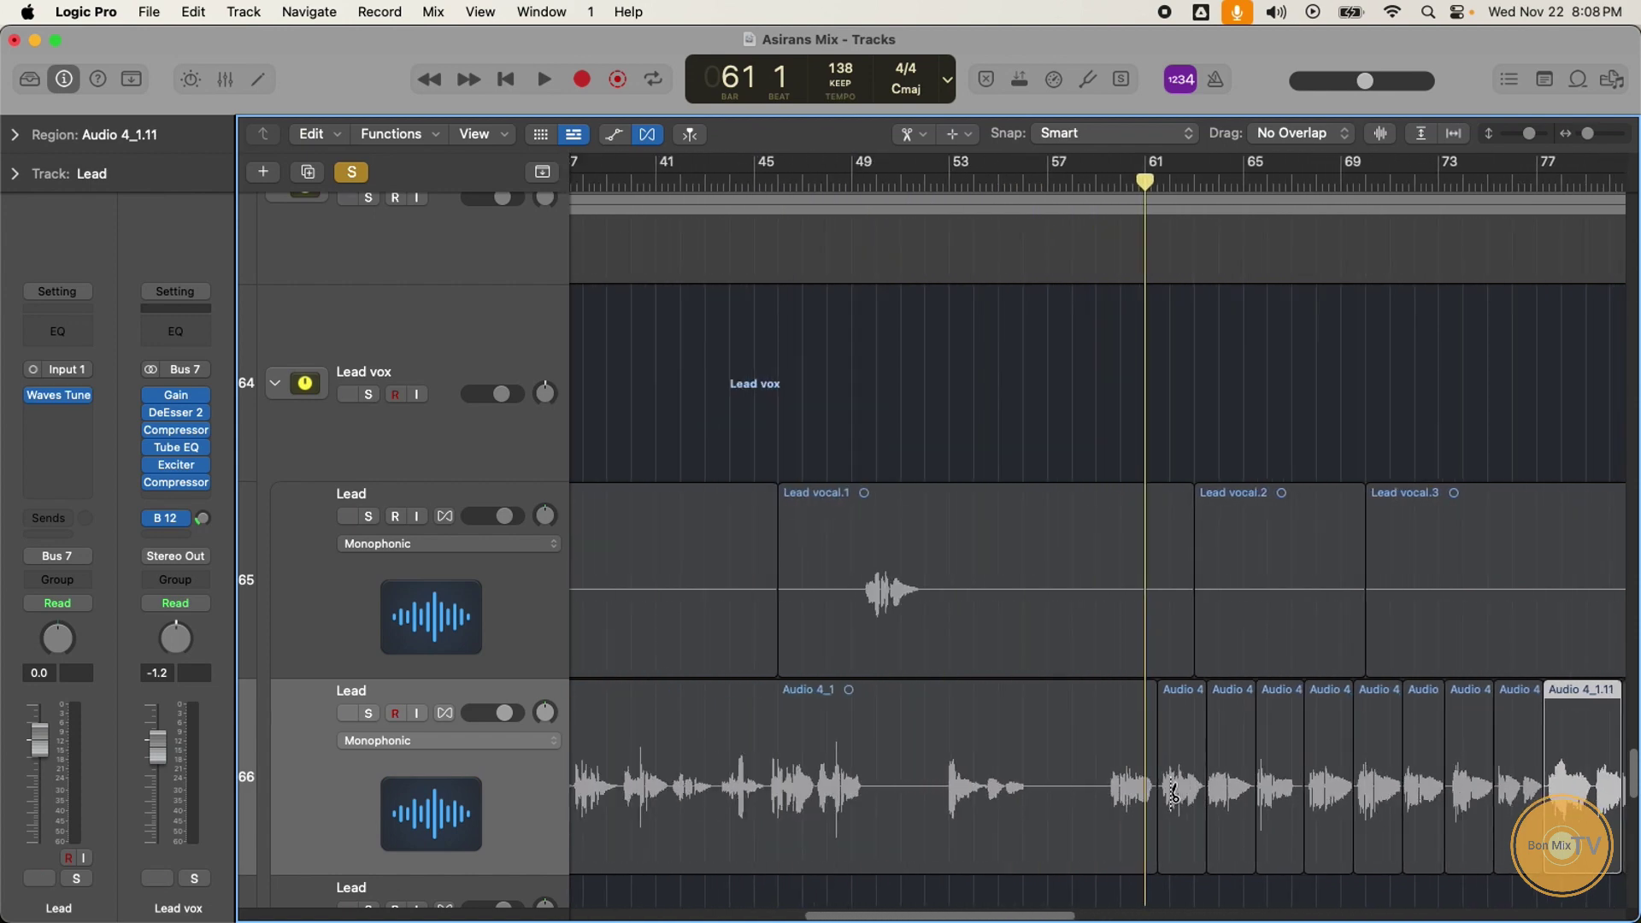
scroll(1172, 795, "right", 8)
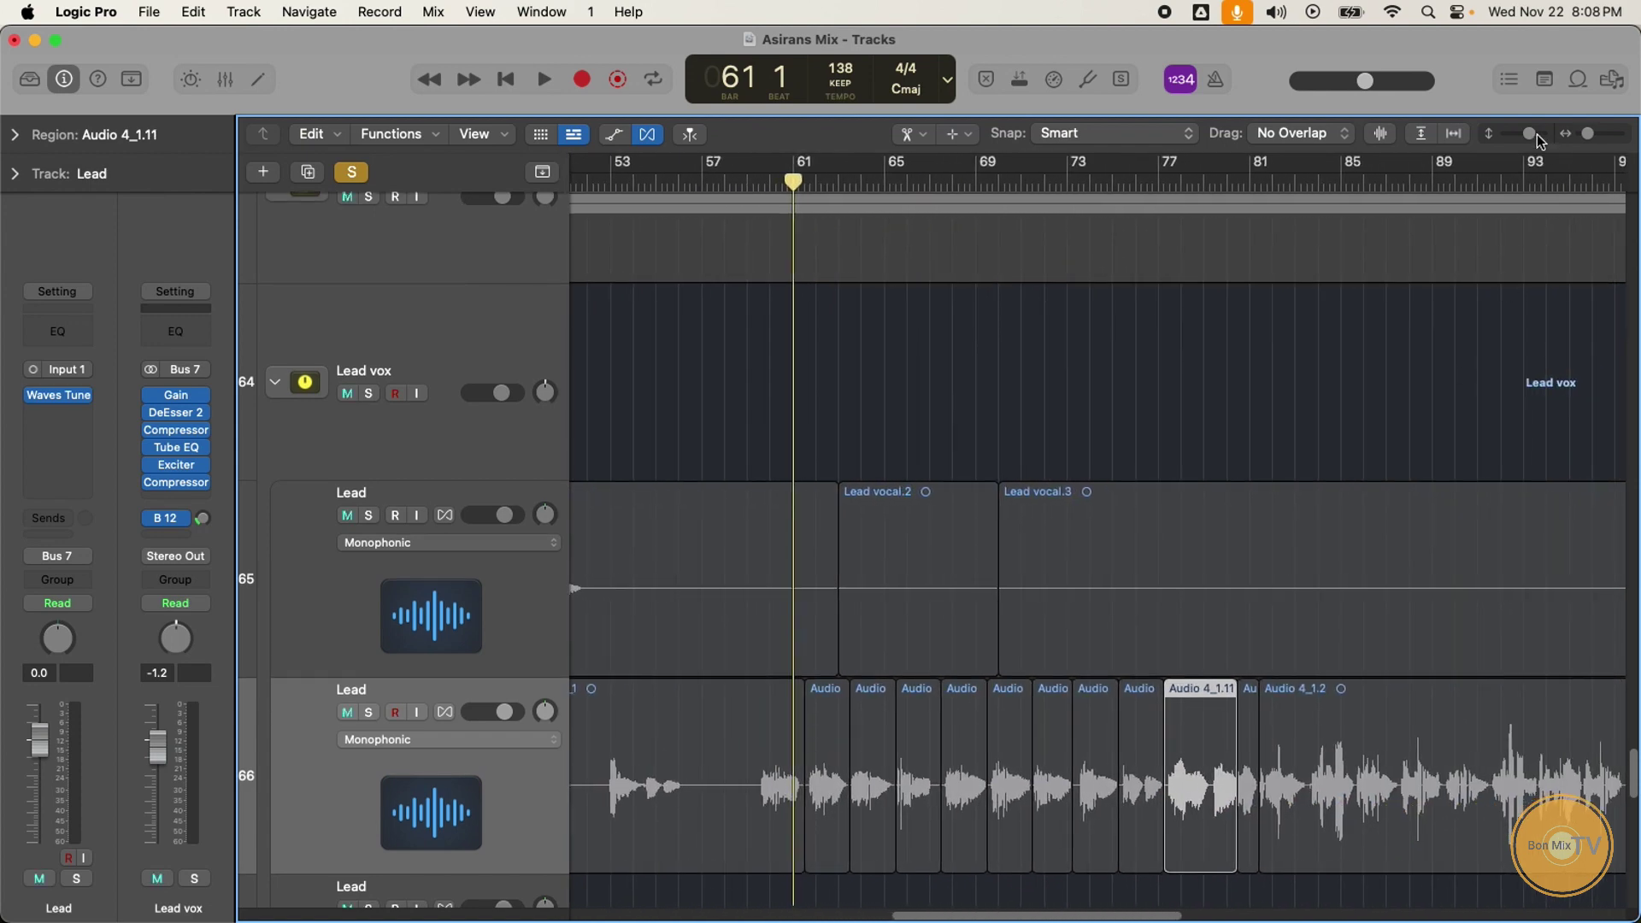
left_click(1530, 132)
left_click_drag(1530, 132, 1521, 133)
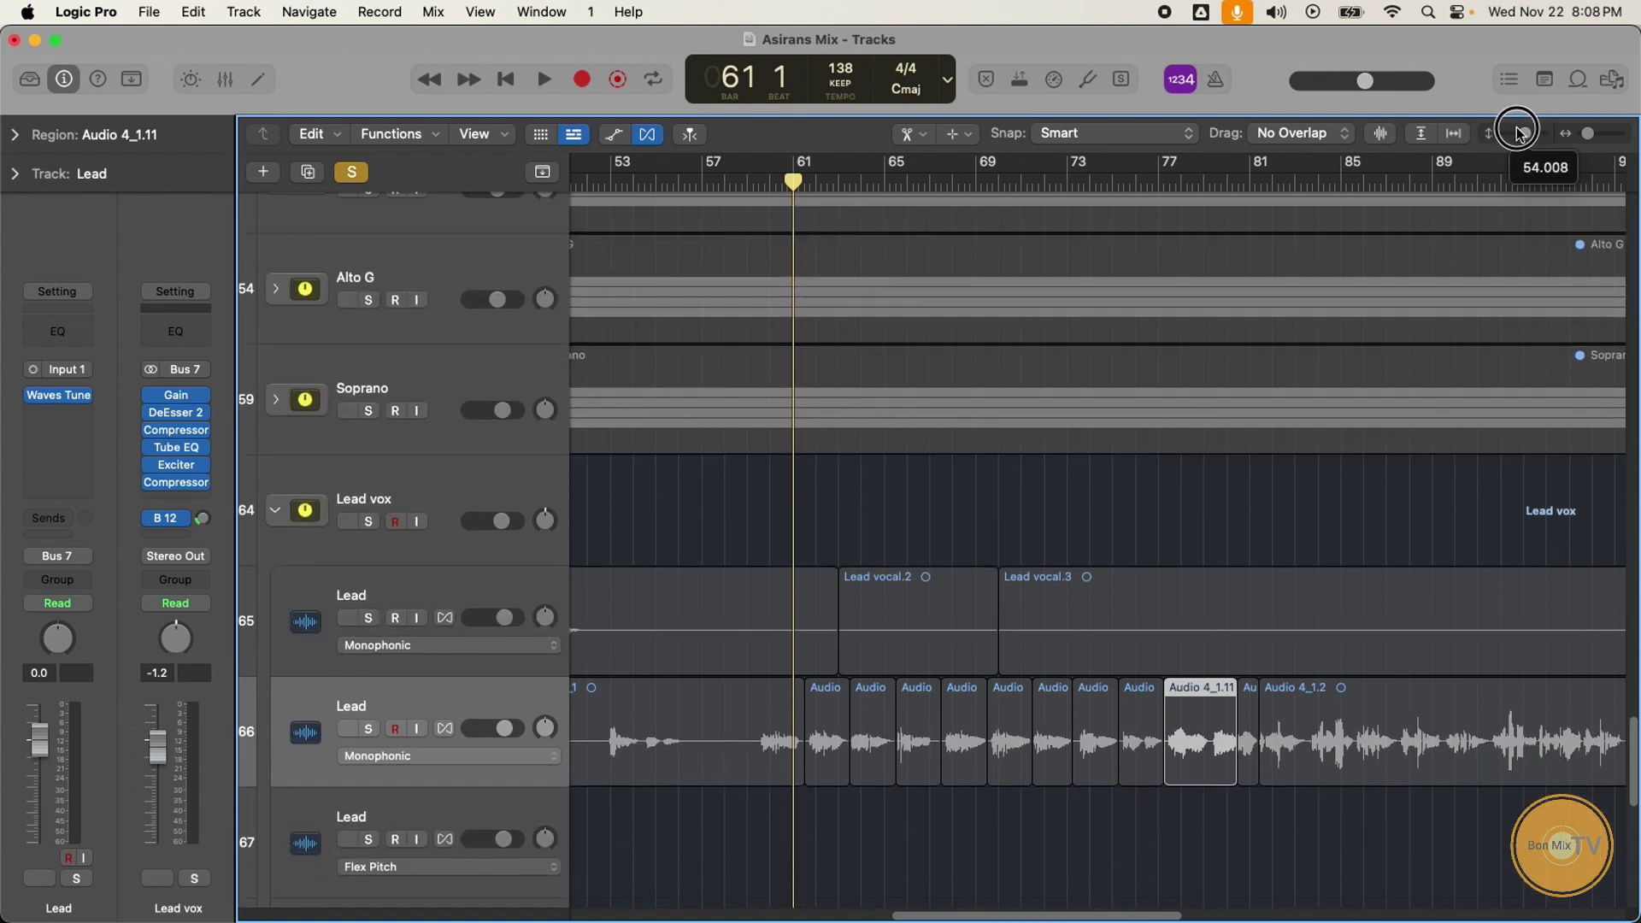
scroll(1313, 529, "down", 6)
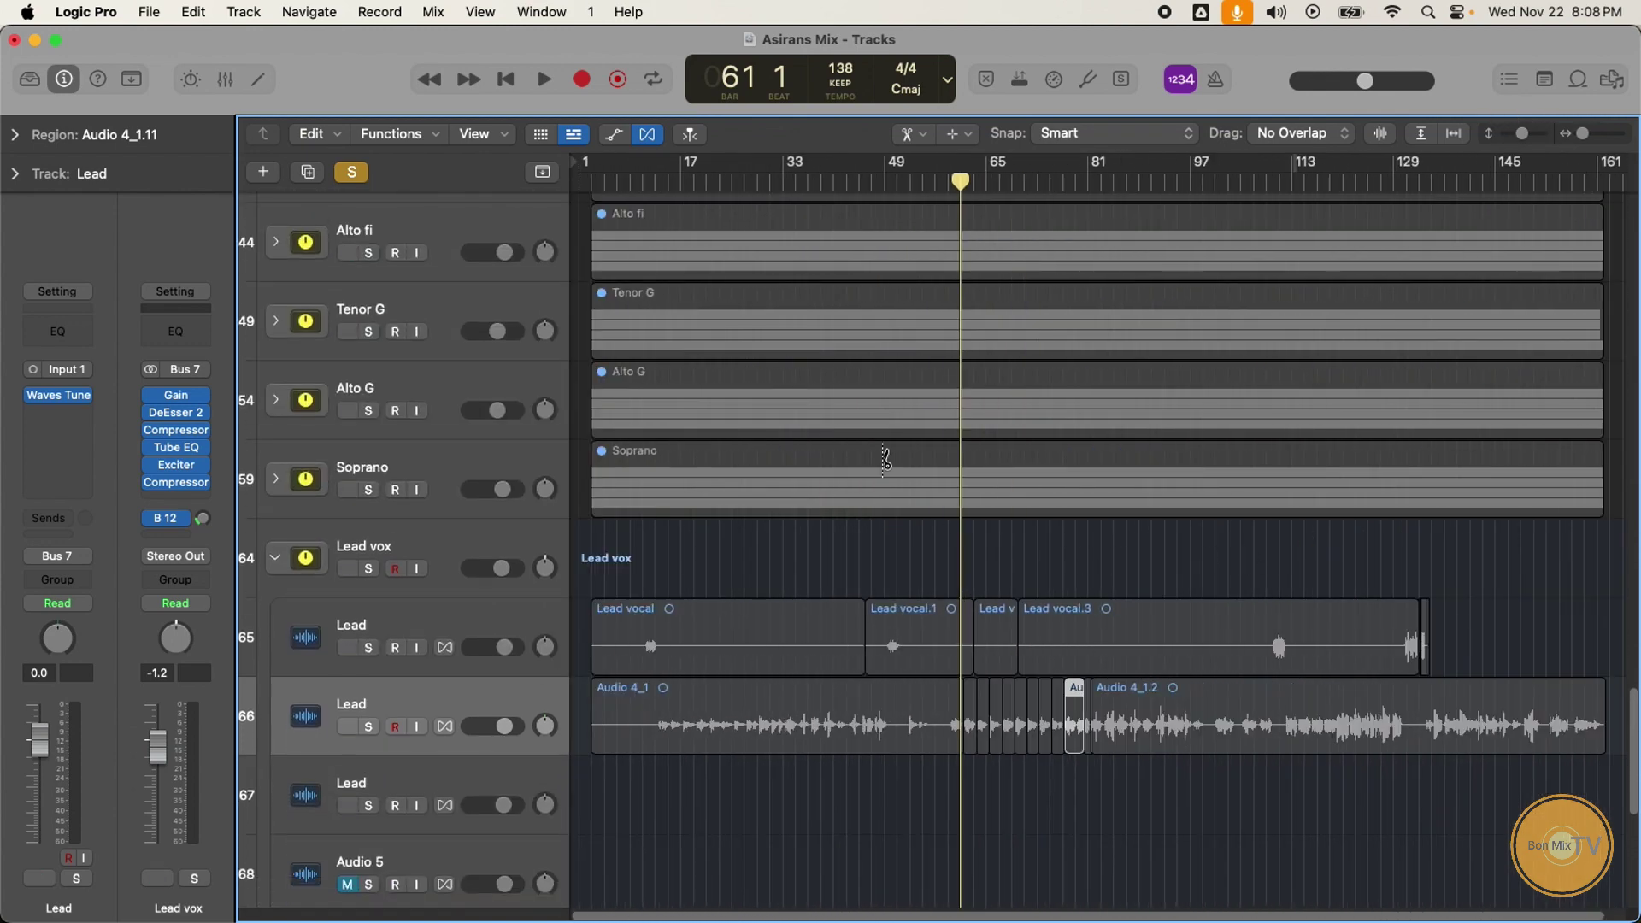
left_click(922, 137)
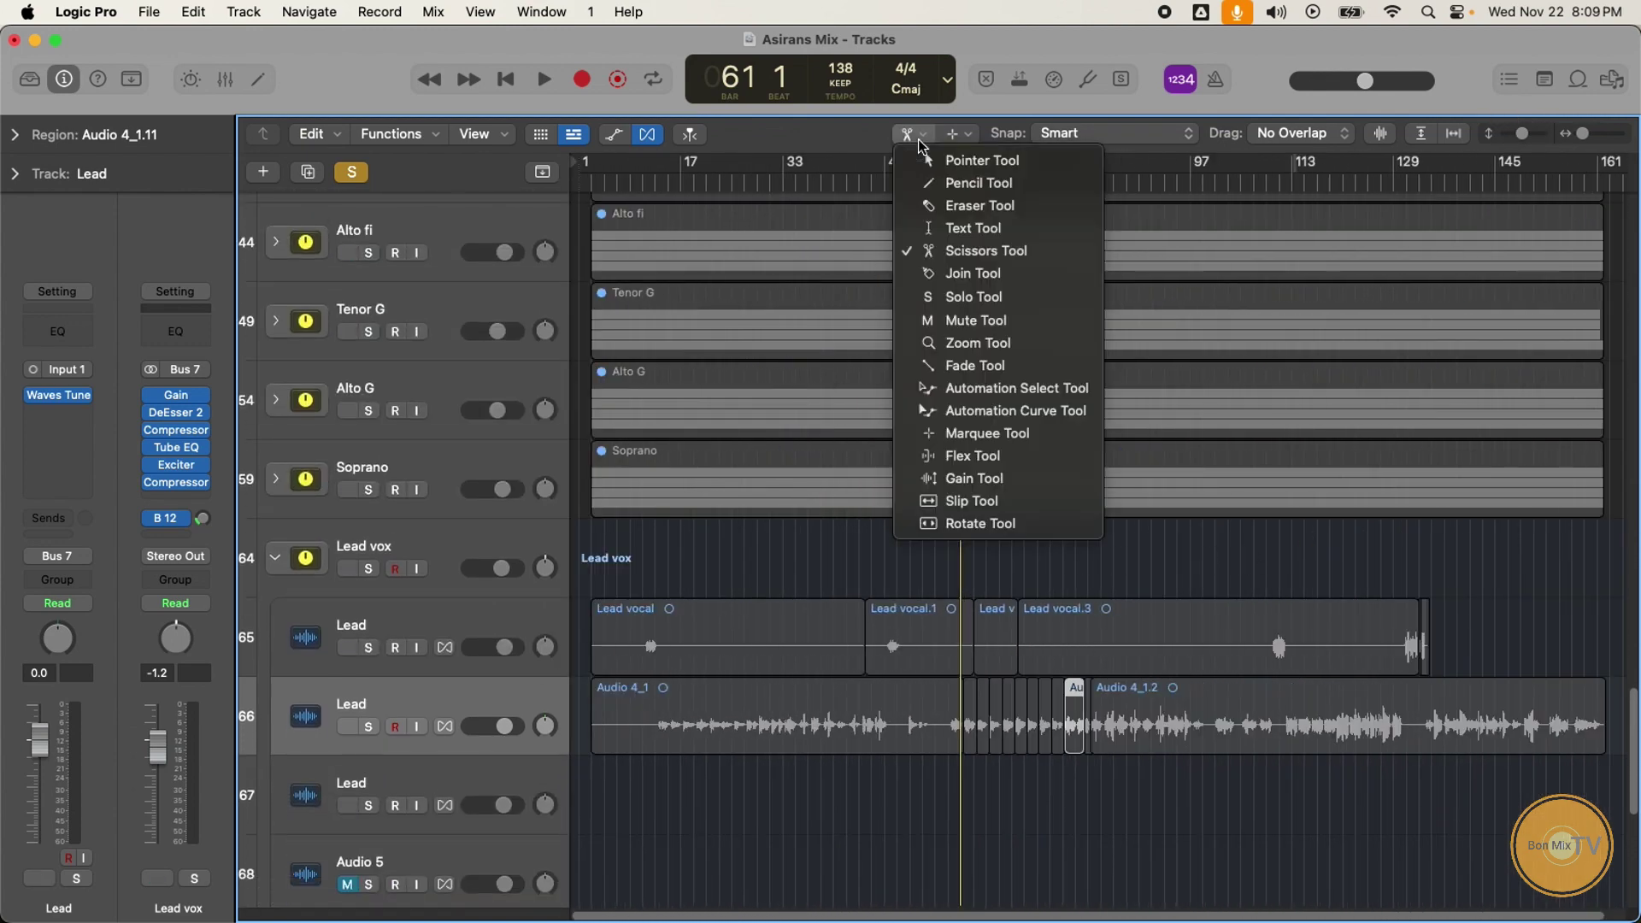
left_click(967, 277)
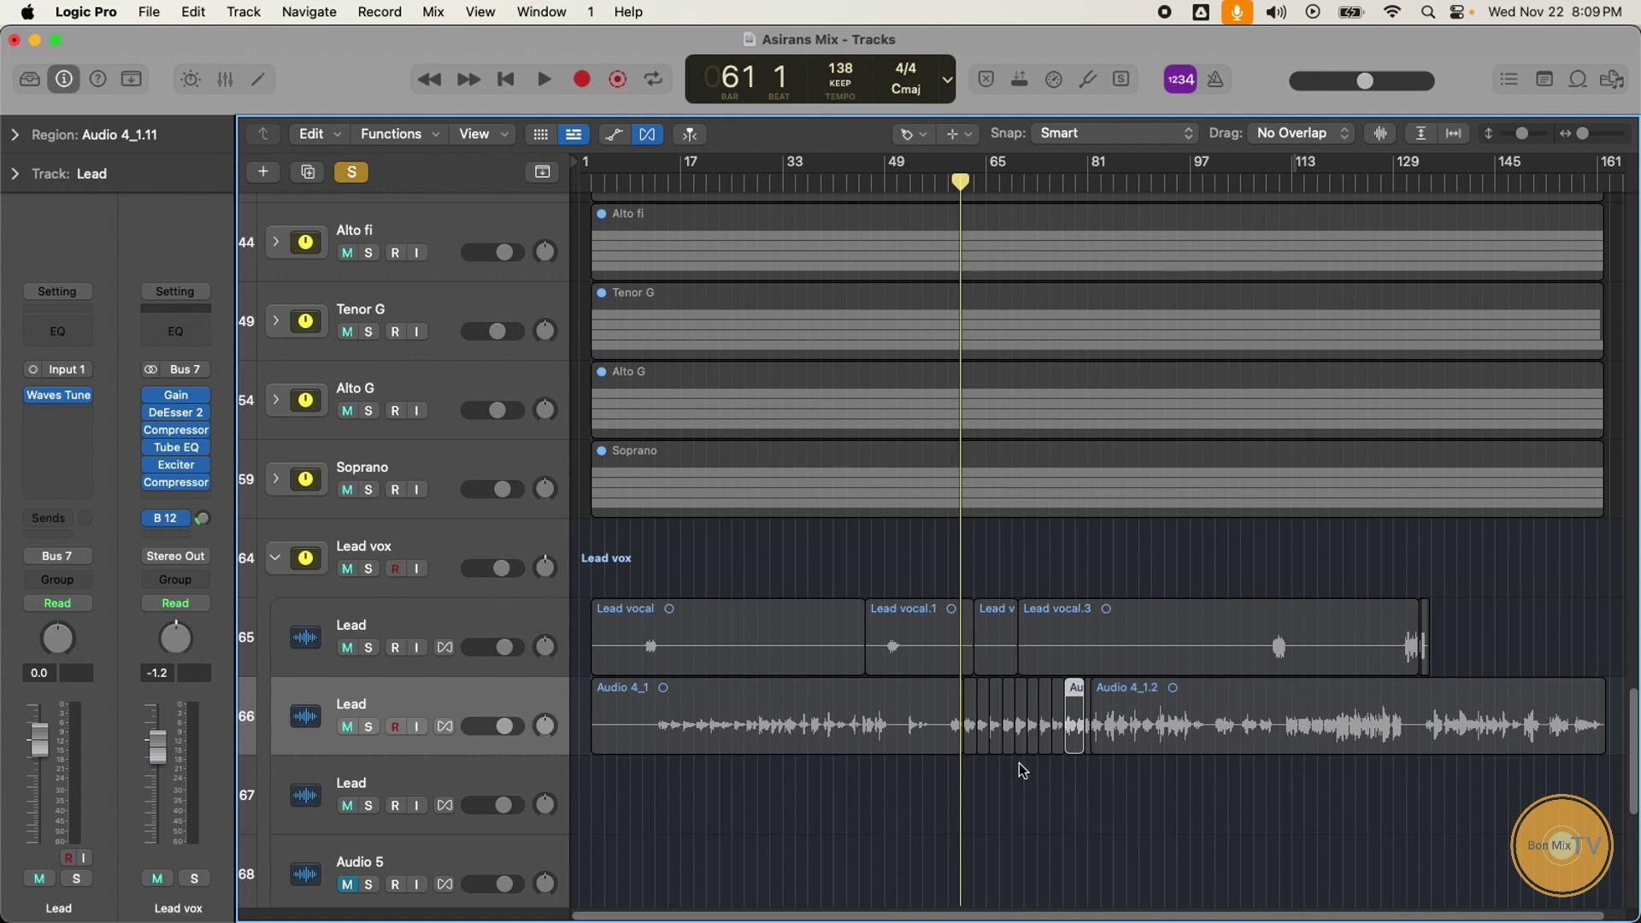
scroll(1019, 762, "up", 5)
scroll(943, 765, "left", 3)
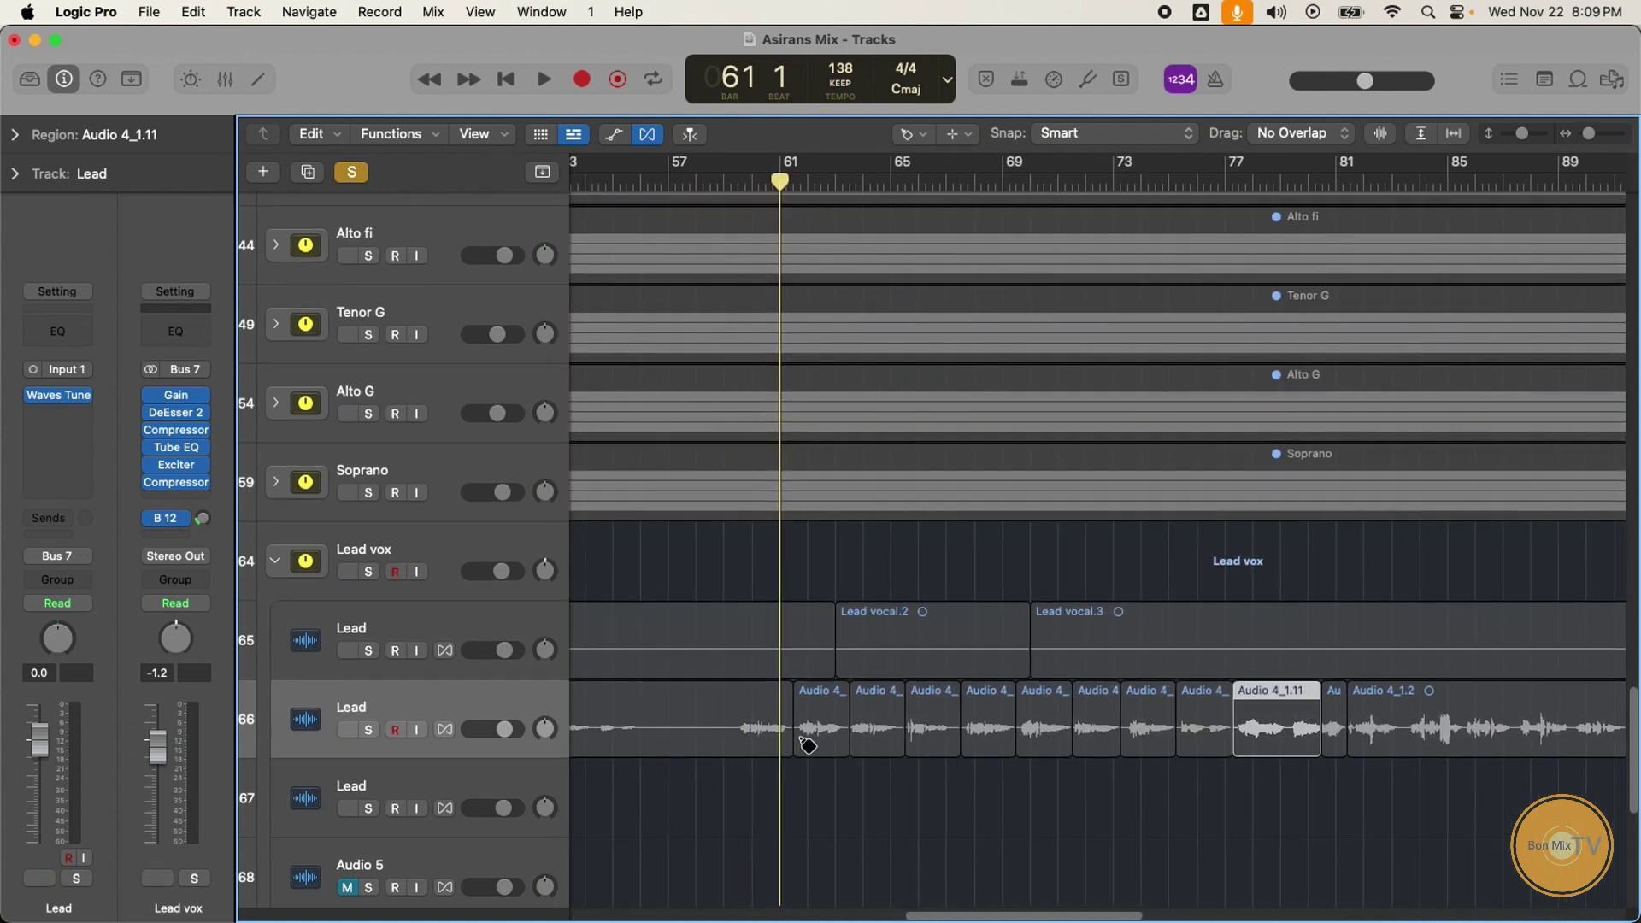
left_click_drag(824, 777, 1169, 740)
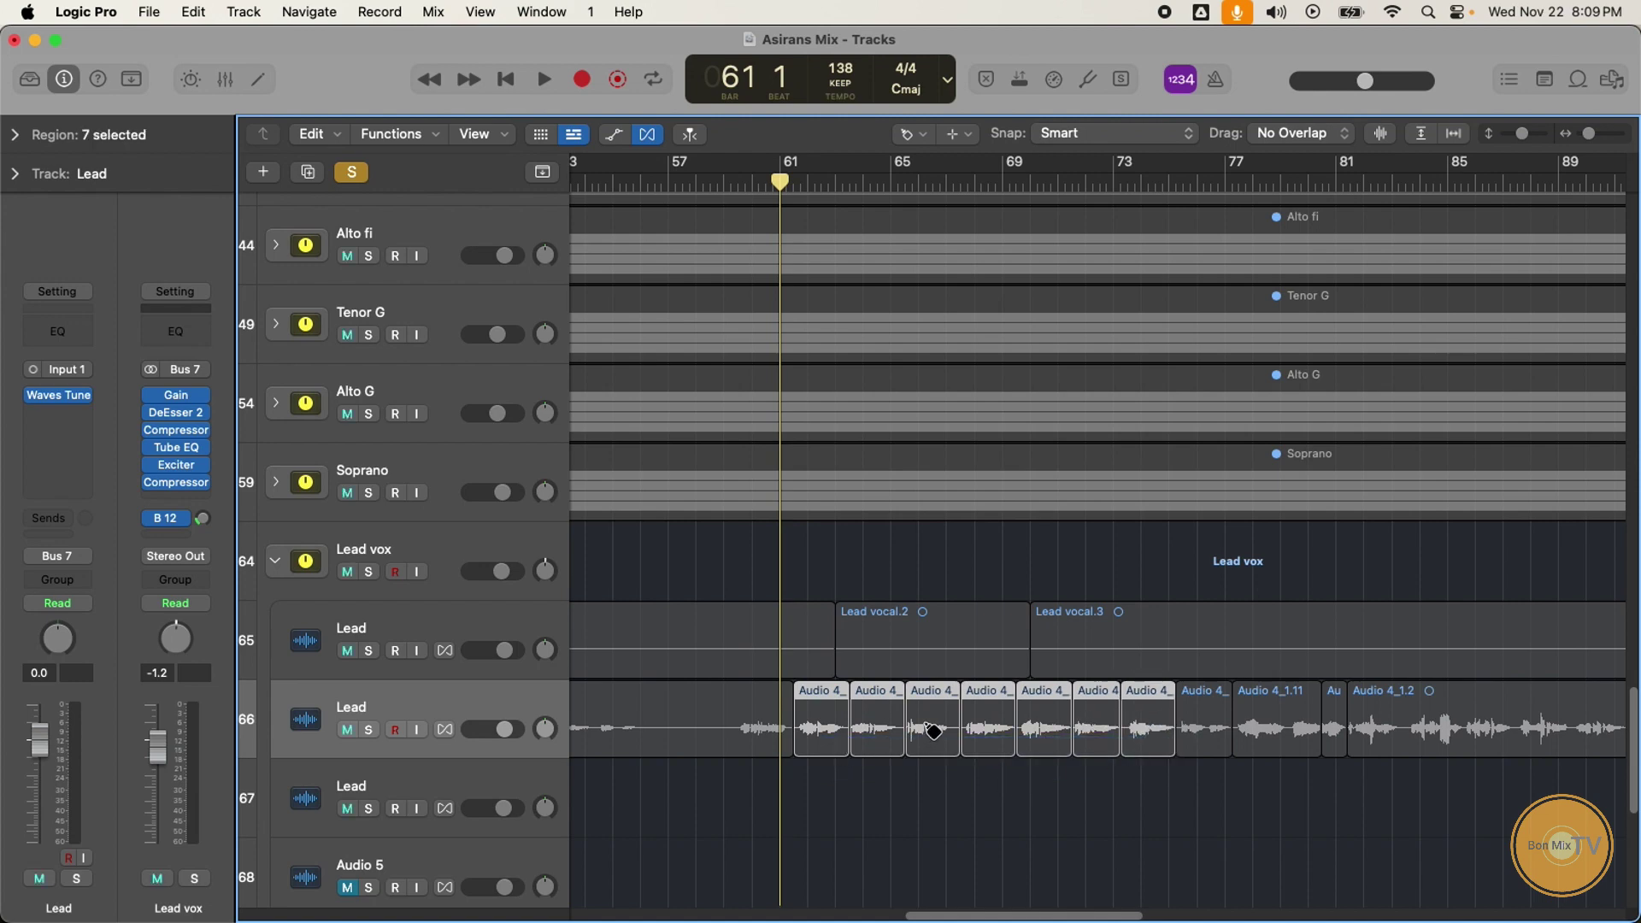
key("super+j")
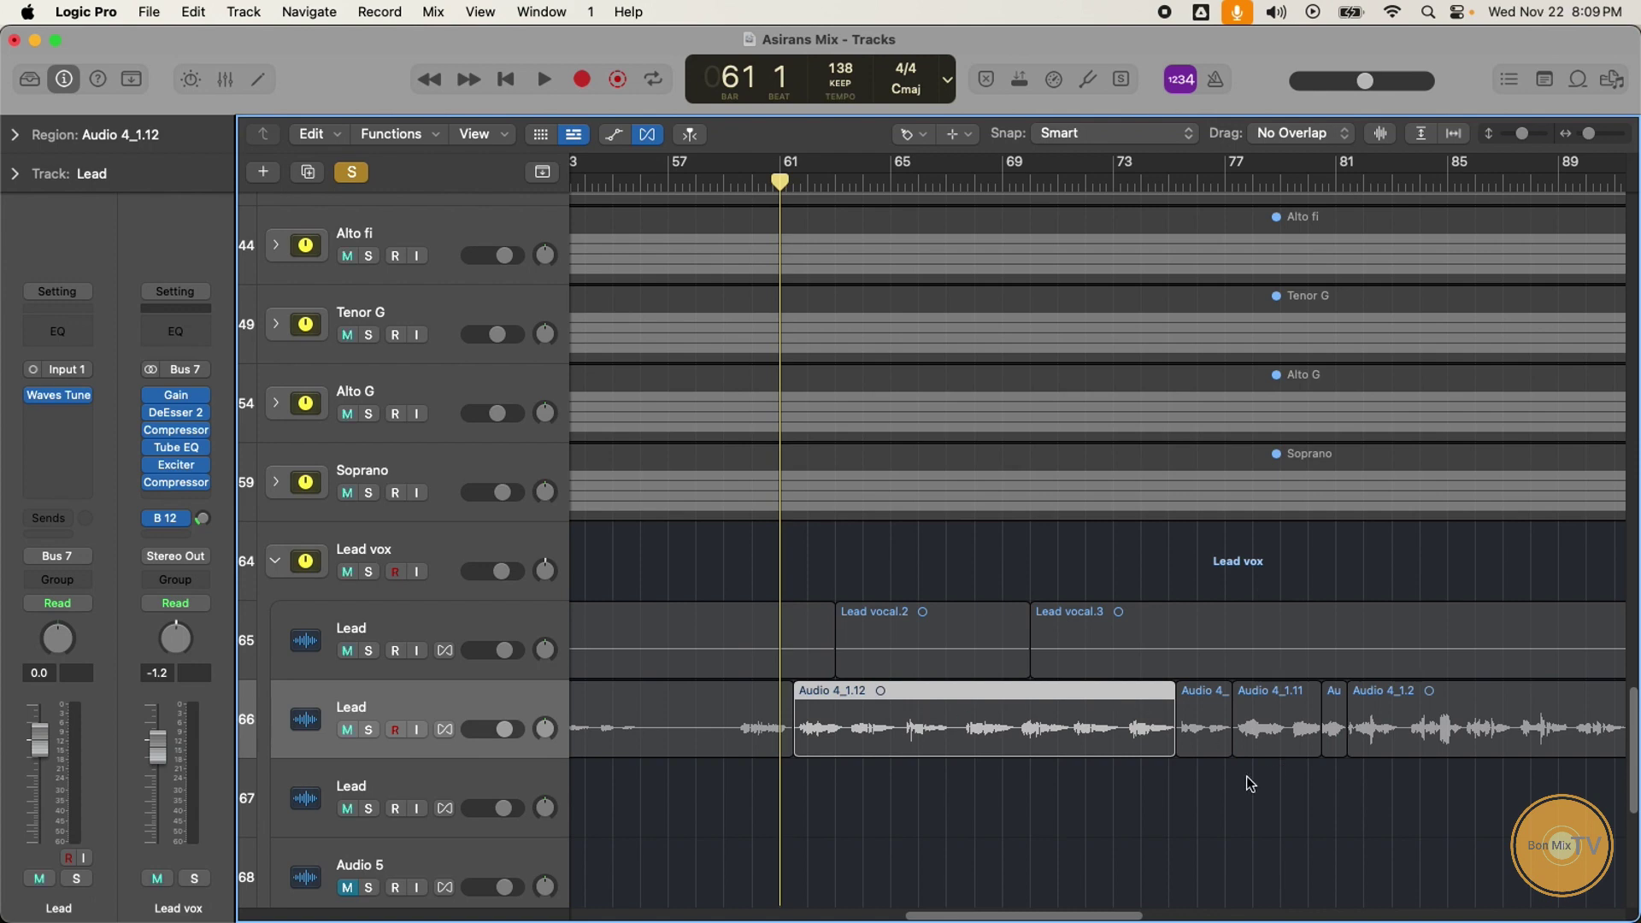
Step: Join the remaining short slices on Lead track 66 with the Audio 4_1.2 region
left_click_drag(1210, 788, 1354, 735)
left_click(1267, 728)
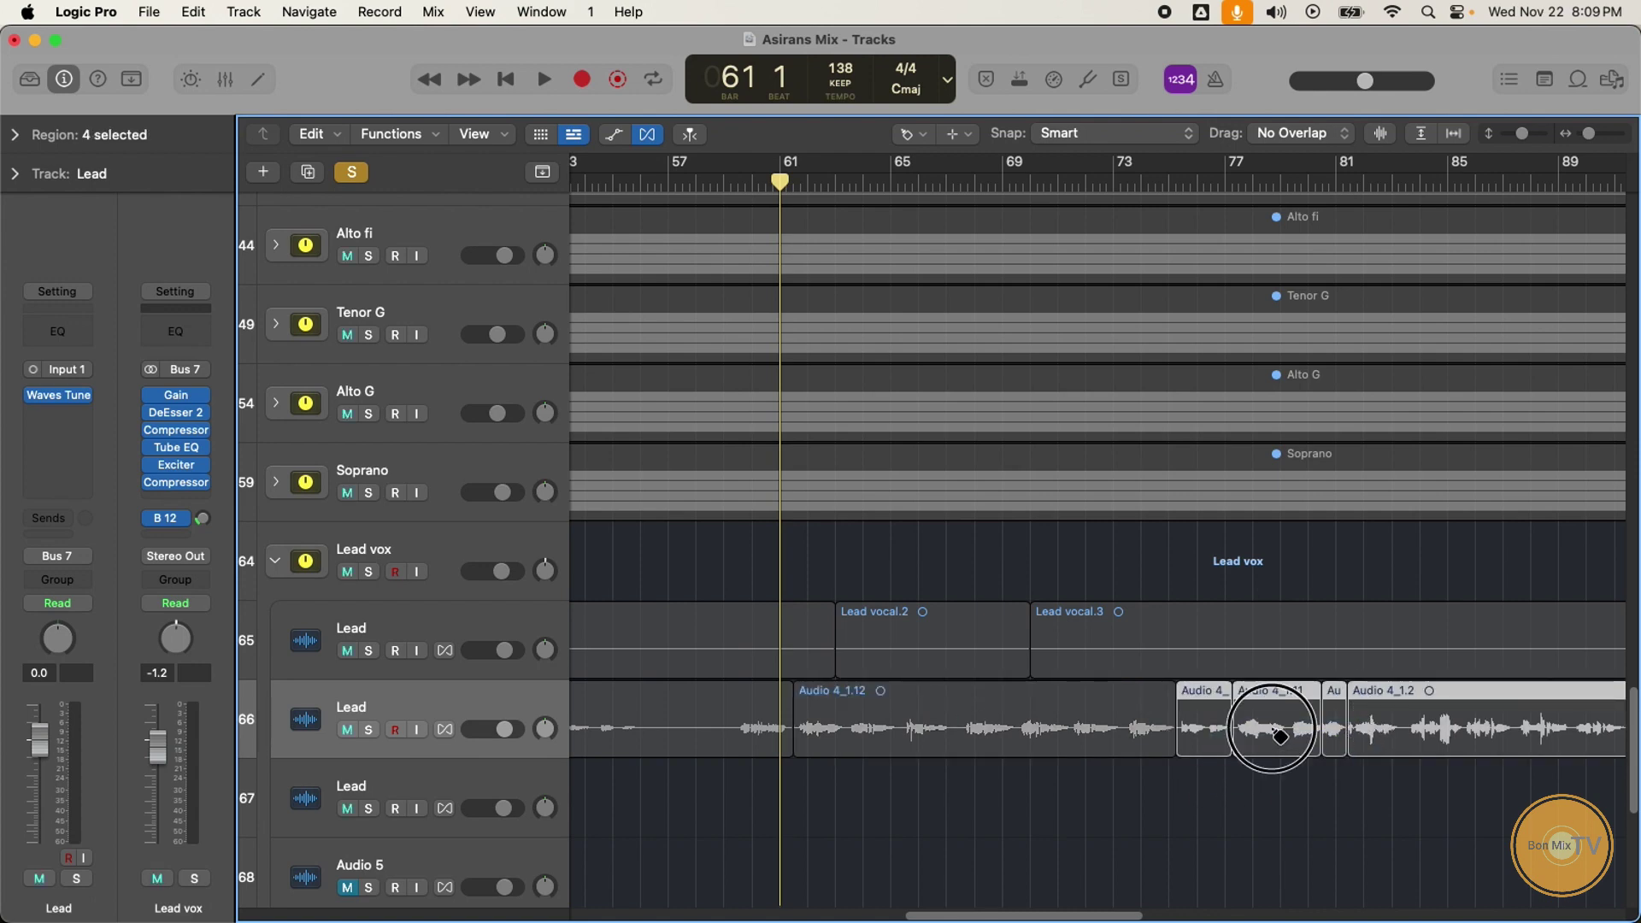
left_click(907, 133)
left_click(991, 743)
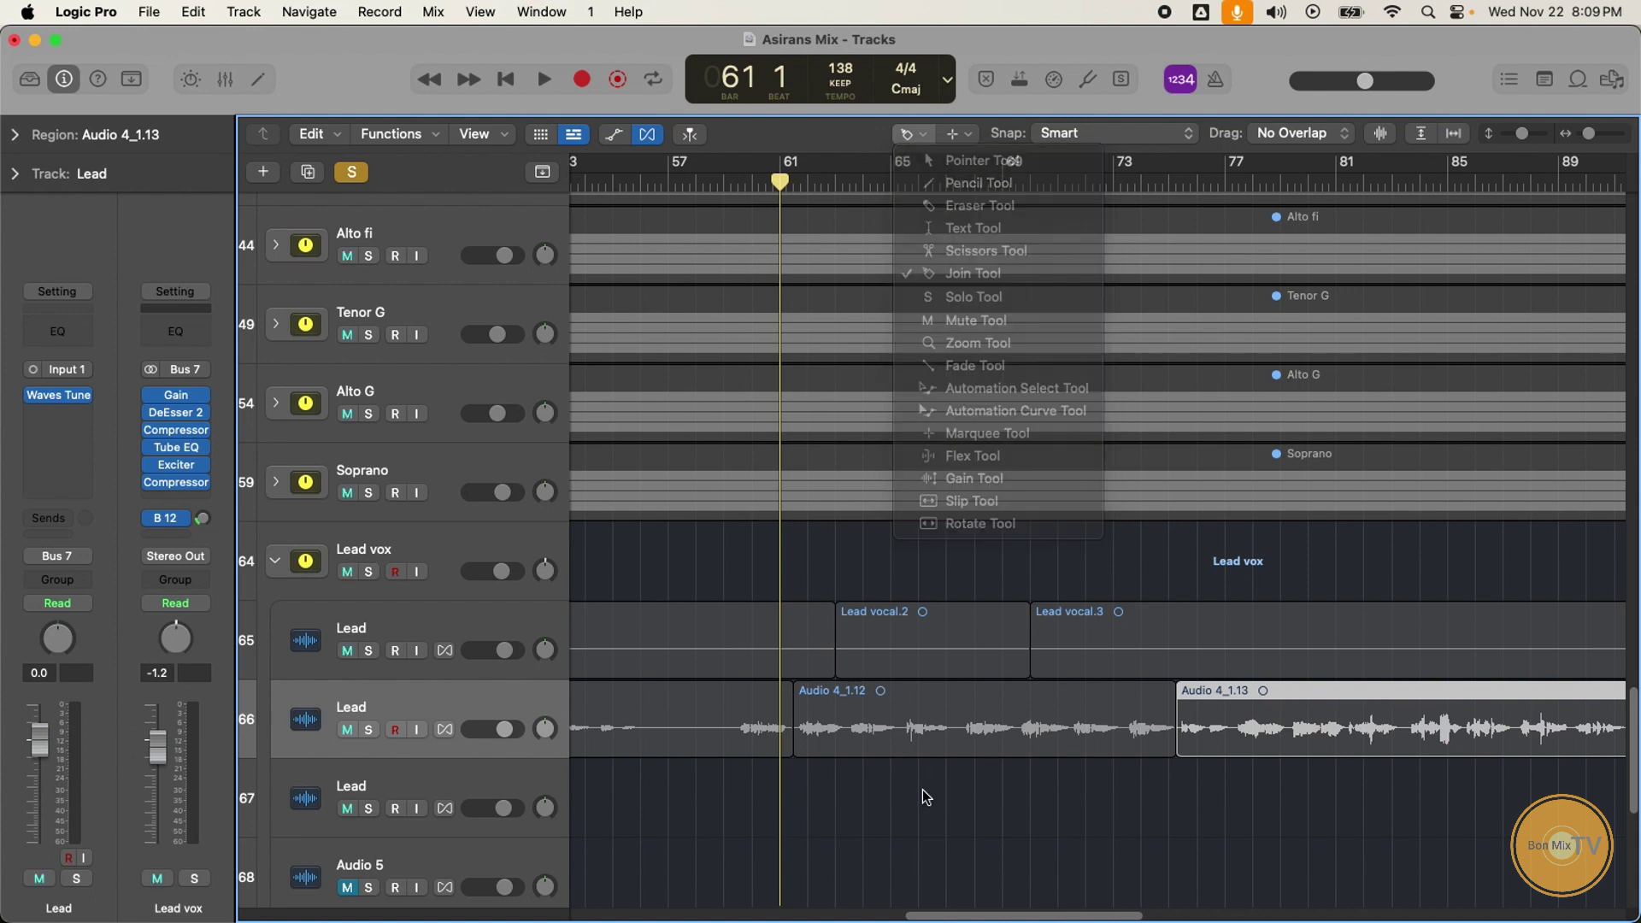
Step: Join the Lead vocal.1, Lead vocal.2 and Lead vocal.3 regions on track 65 into one region
key("super+Left")
key("super+Left")
key("super+Left")
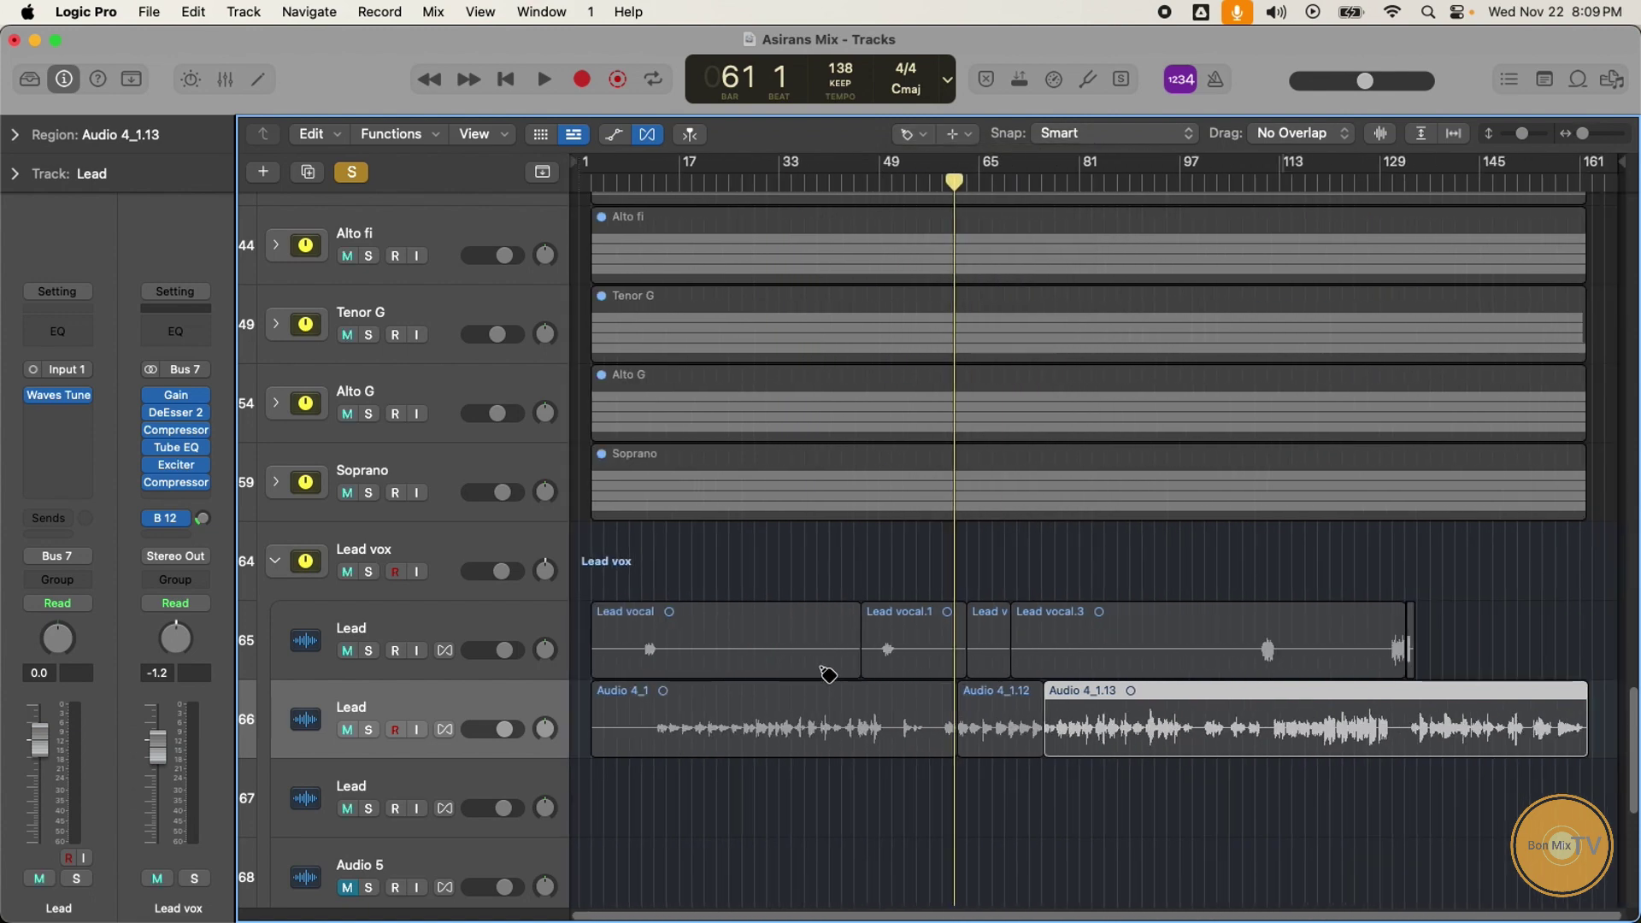
left_click_drag(880, 568, 1102, 632)
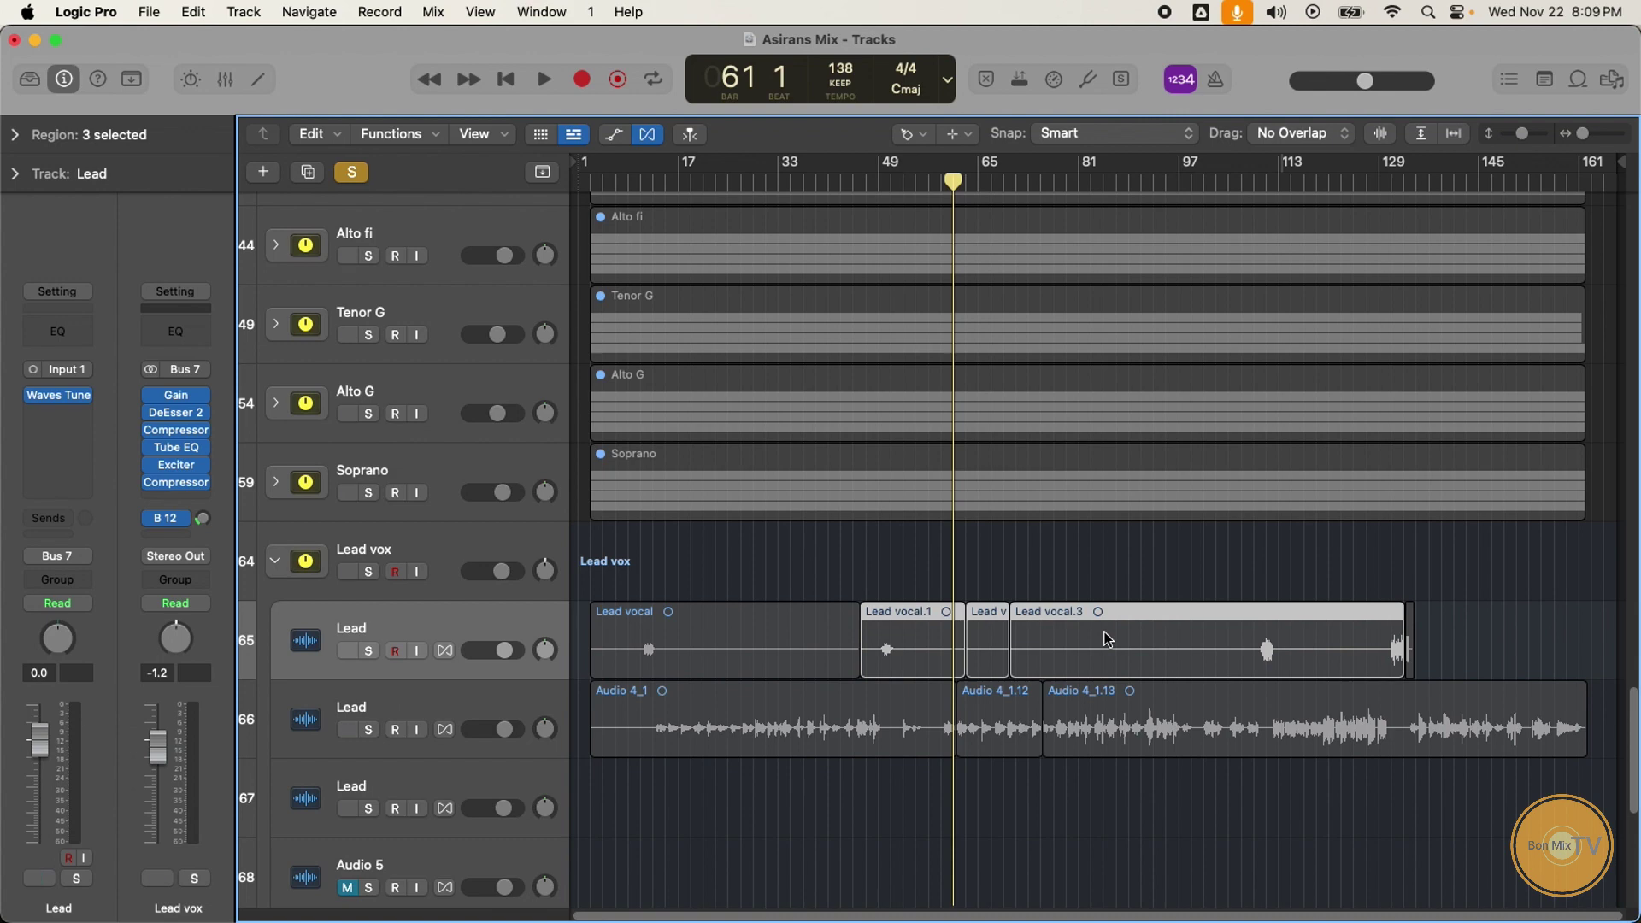
key("super+j")
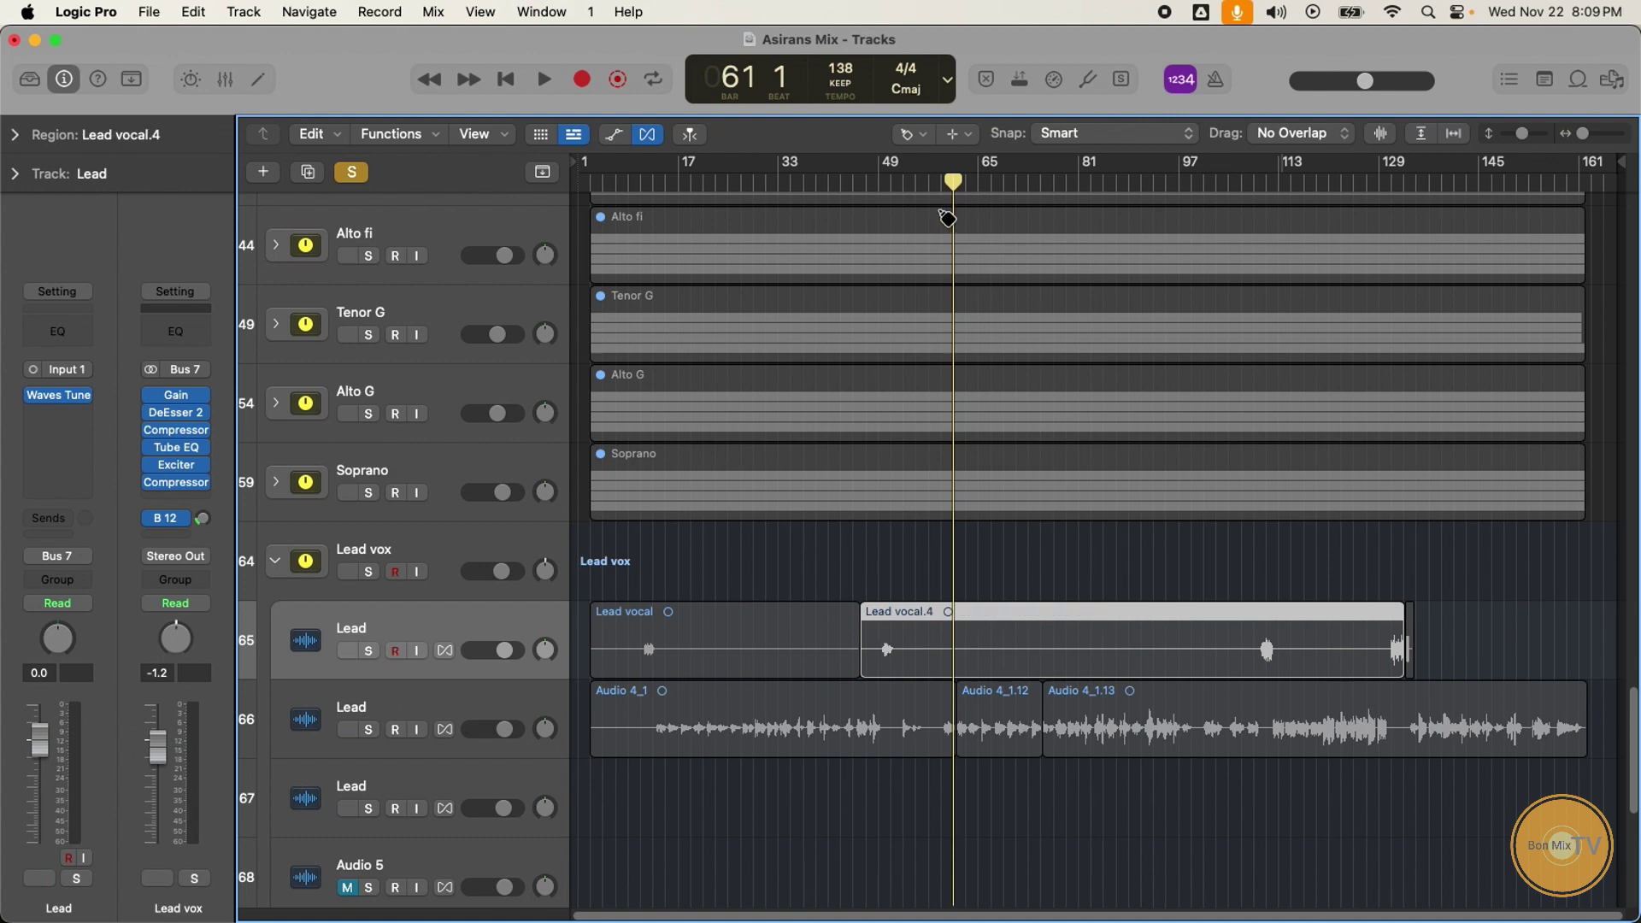
Step: Switch to the Solo Tool, reduce the track height and clear the solo from all tracks
left_click(908, 133)
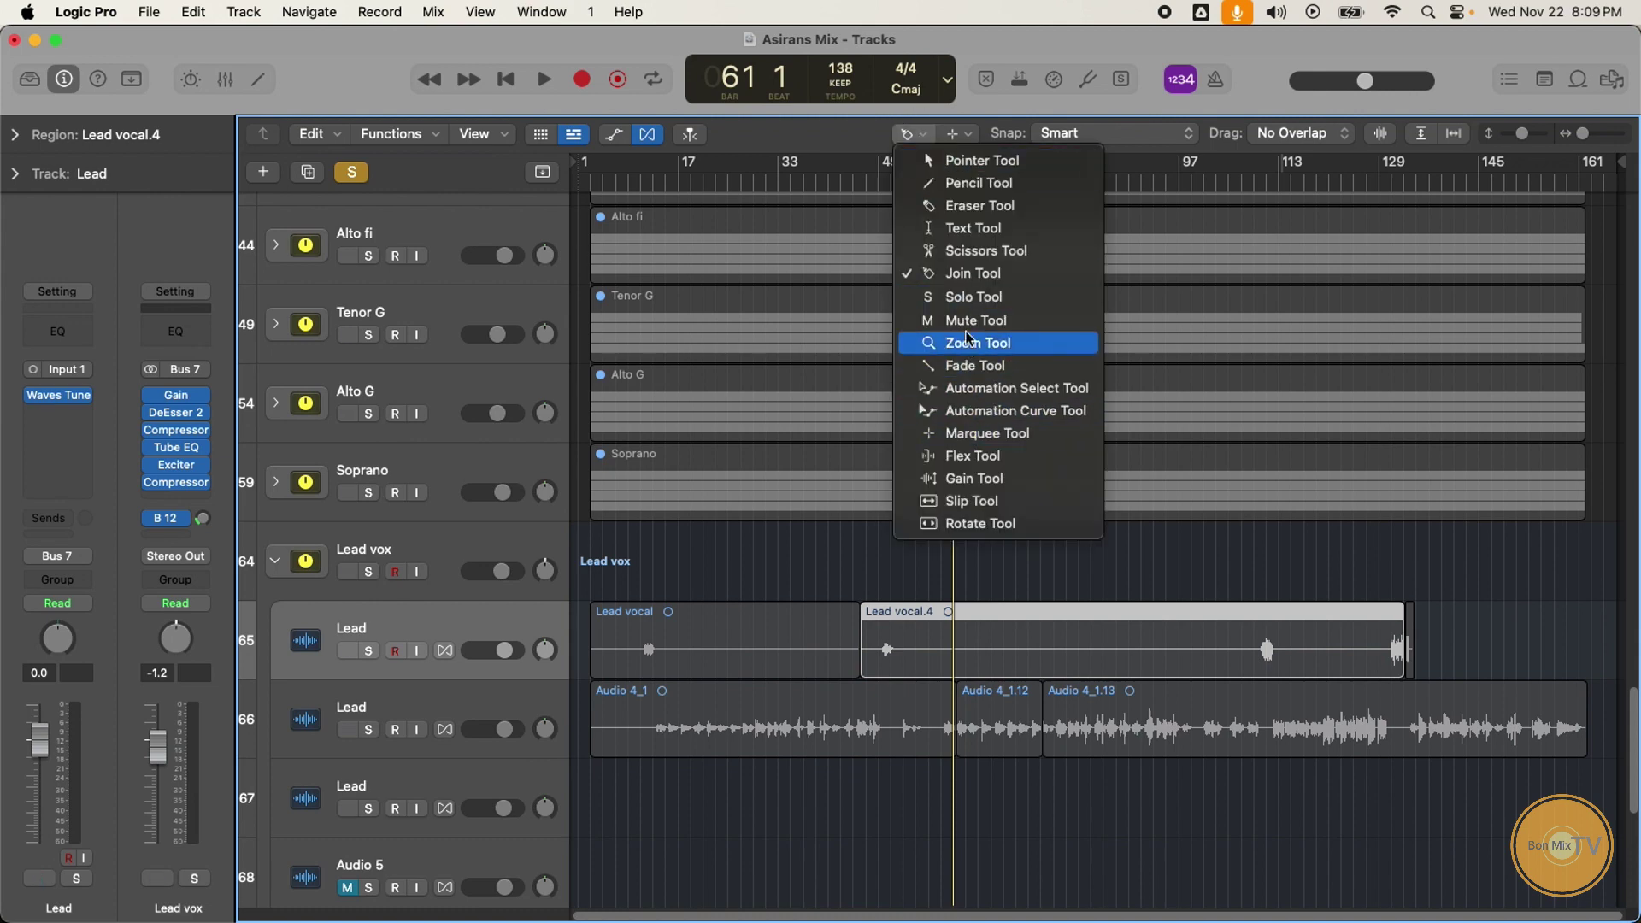
left_click(970, 301)
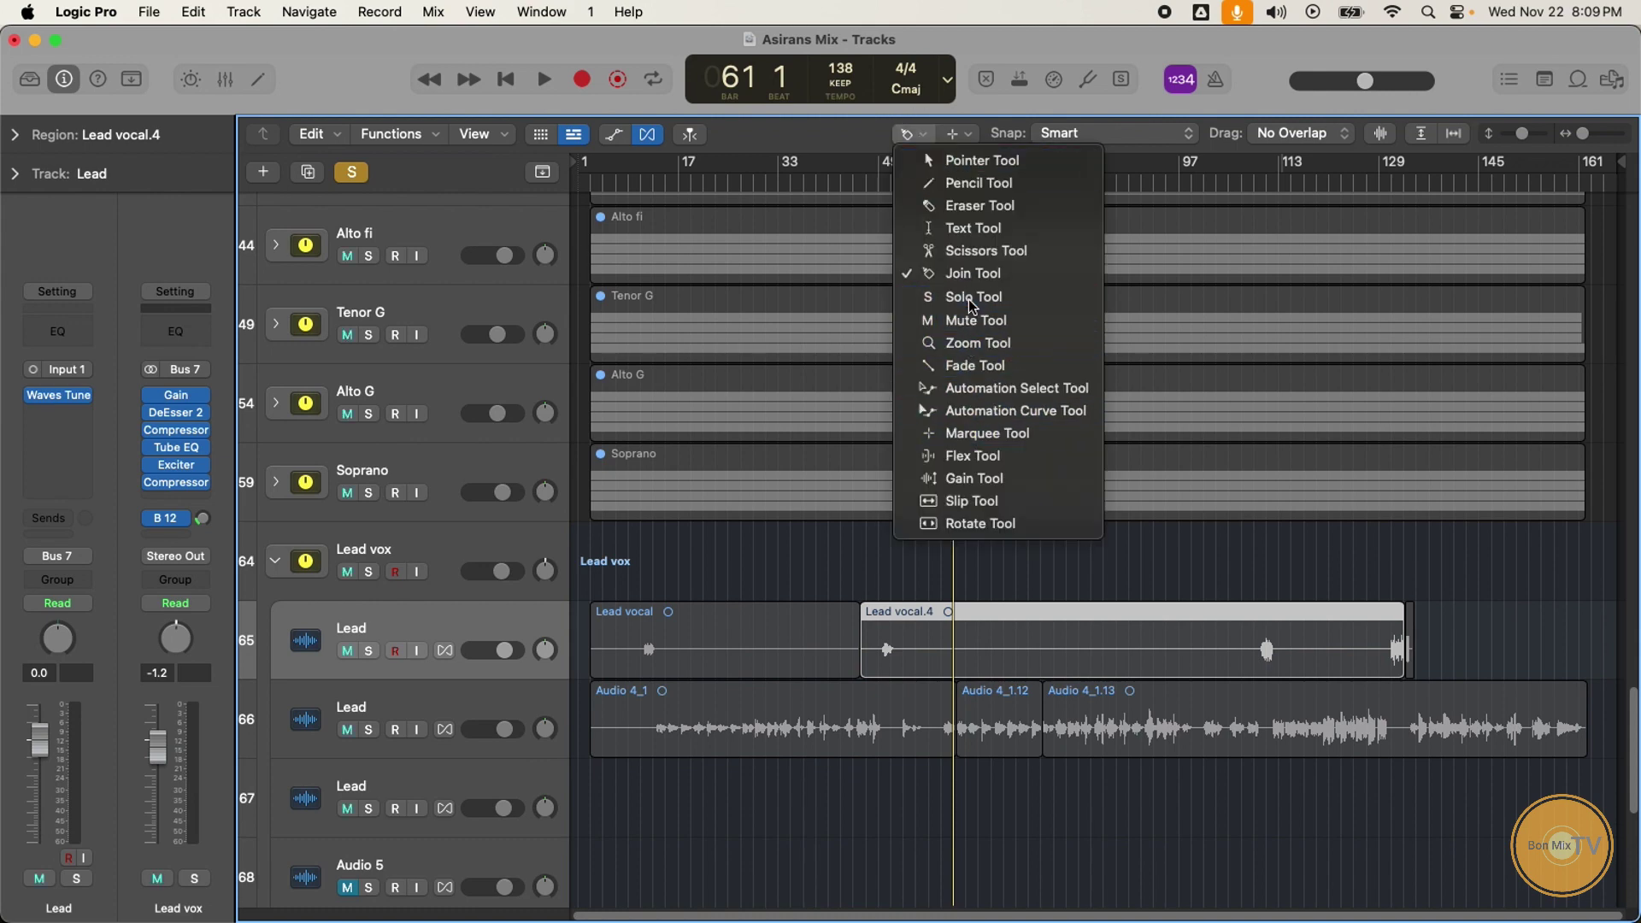
left_click_drag(1521, 134, 1512, 133)
left_click(368, 176)
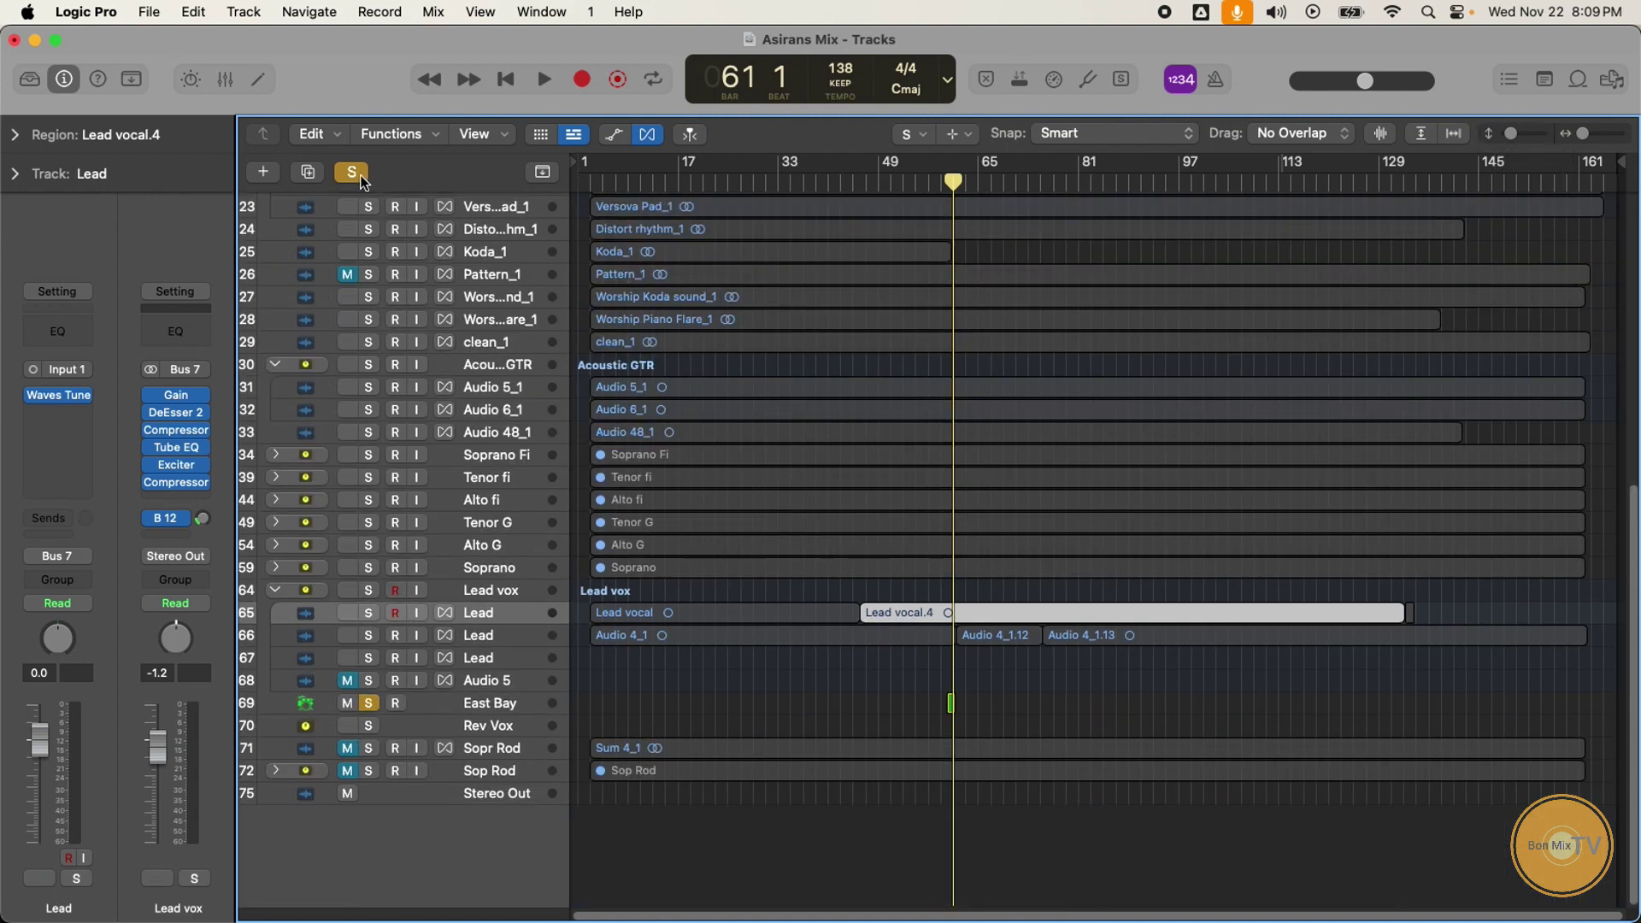
left_click(351, 174)
Step: Play the full mix briefly from bar 27 and stop playback
scroll(741, 202, "up", 4)
left_click(744, 186)
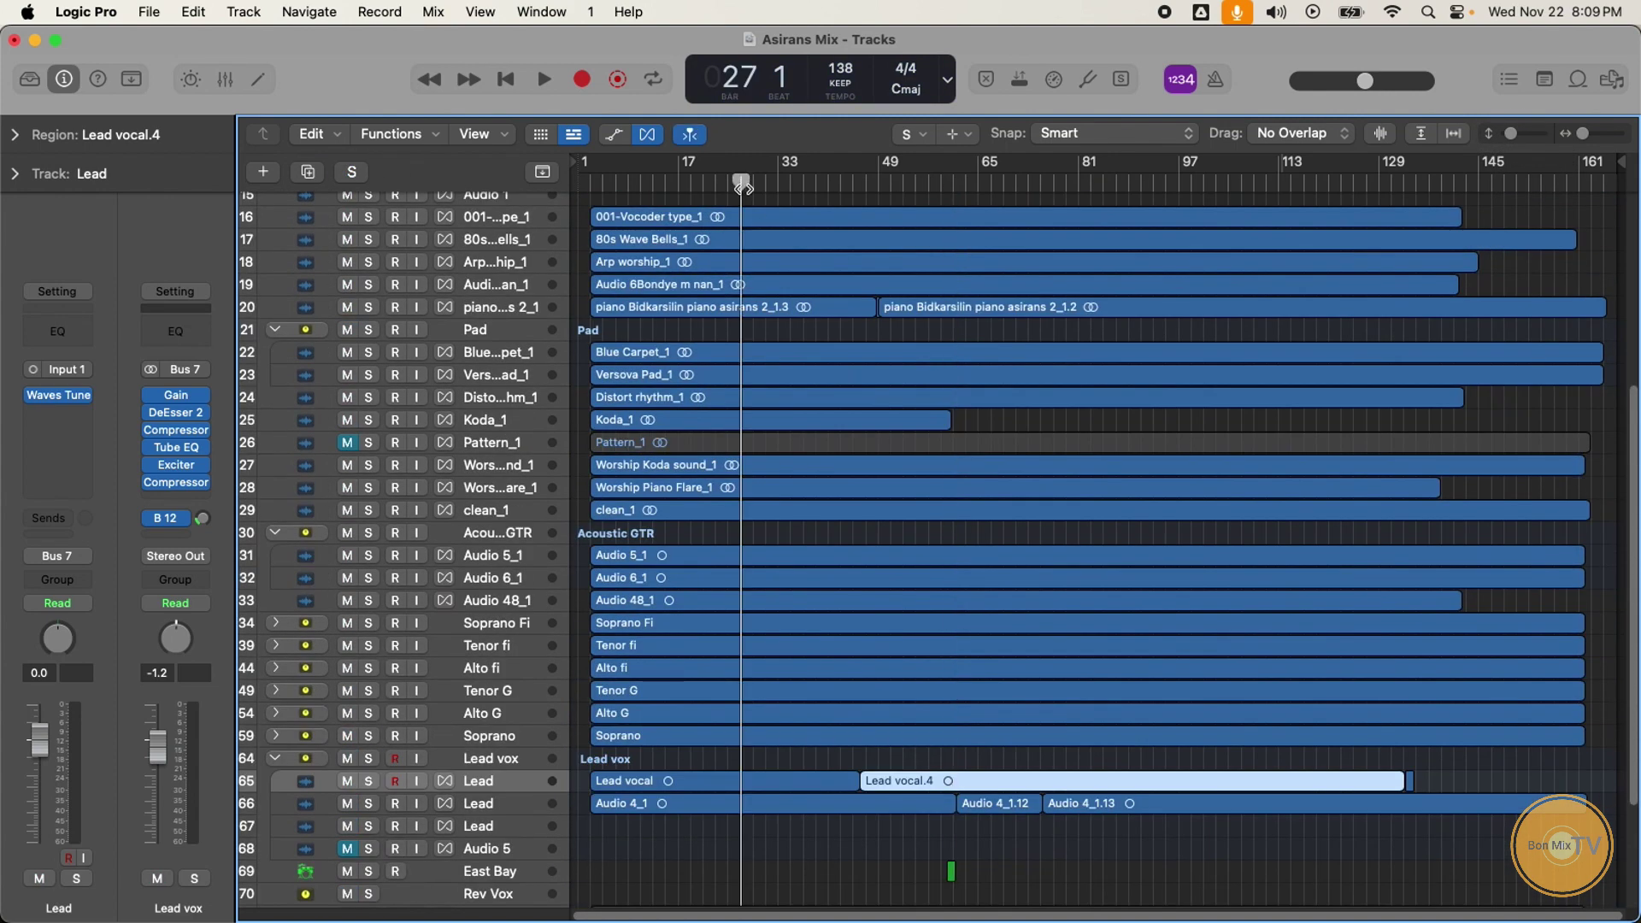
key("space")
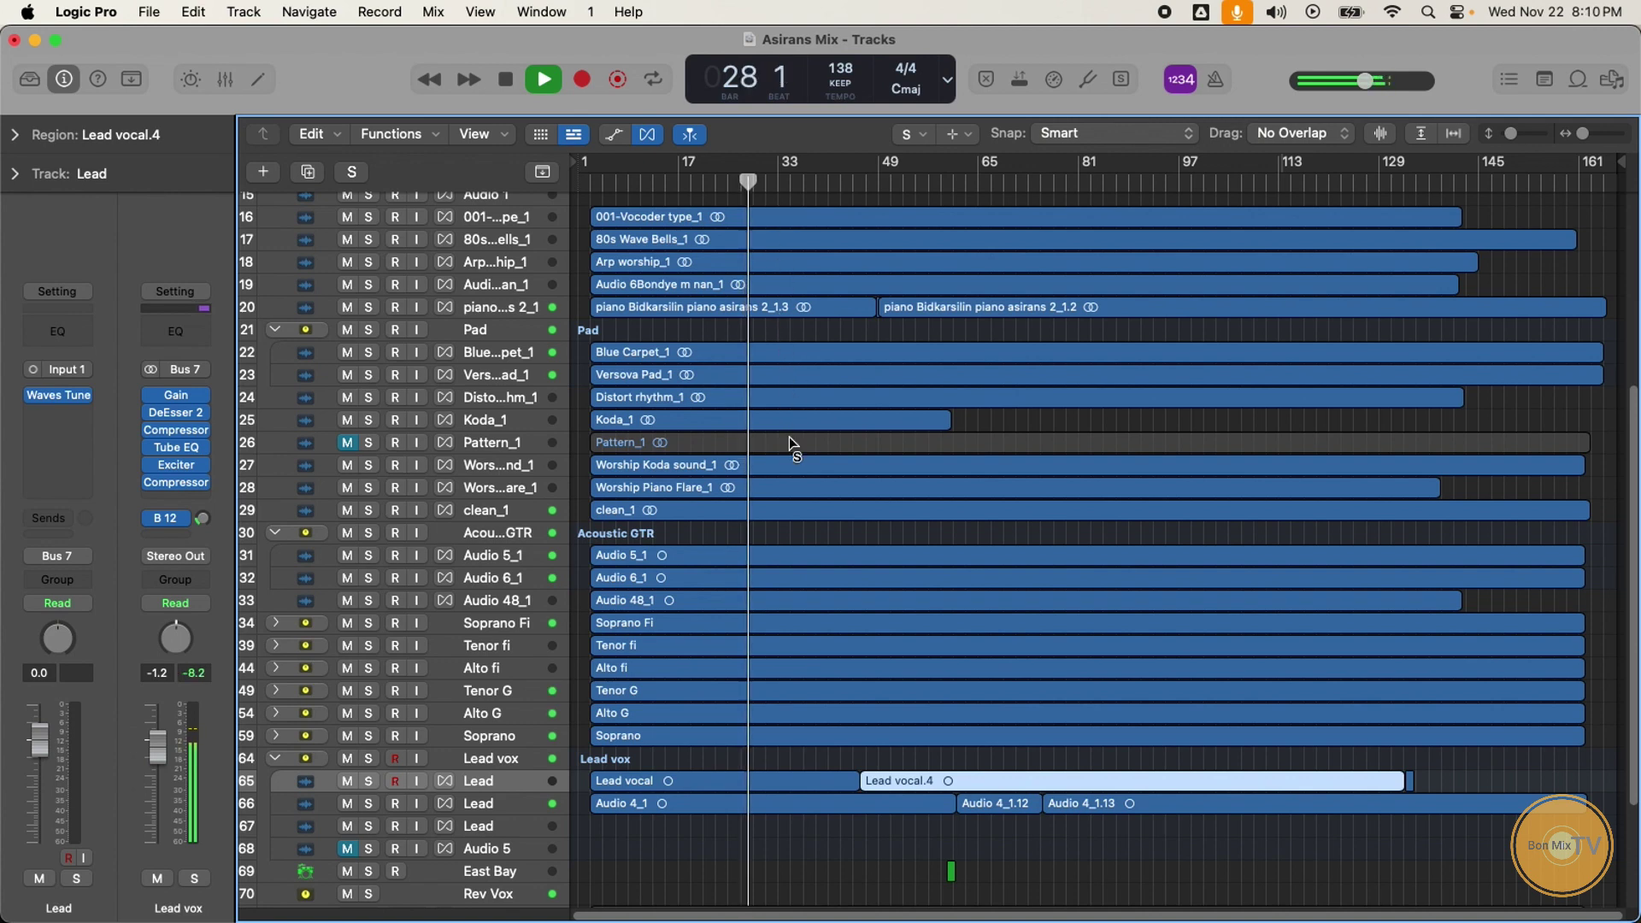
key("space")
Step: Solo the Audio 5_1 region on track 31 at about bar 27 with the Solo Tool to hear it alone
left_click(739, 557)
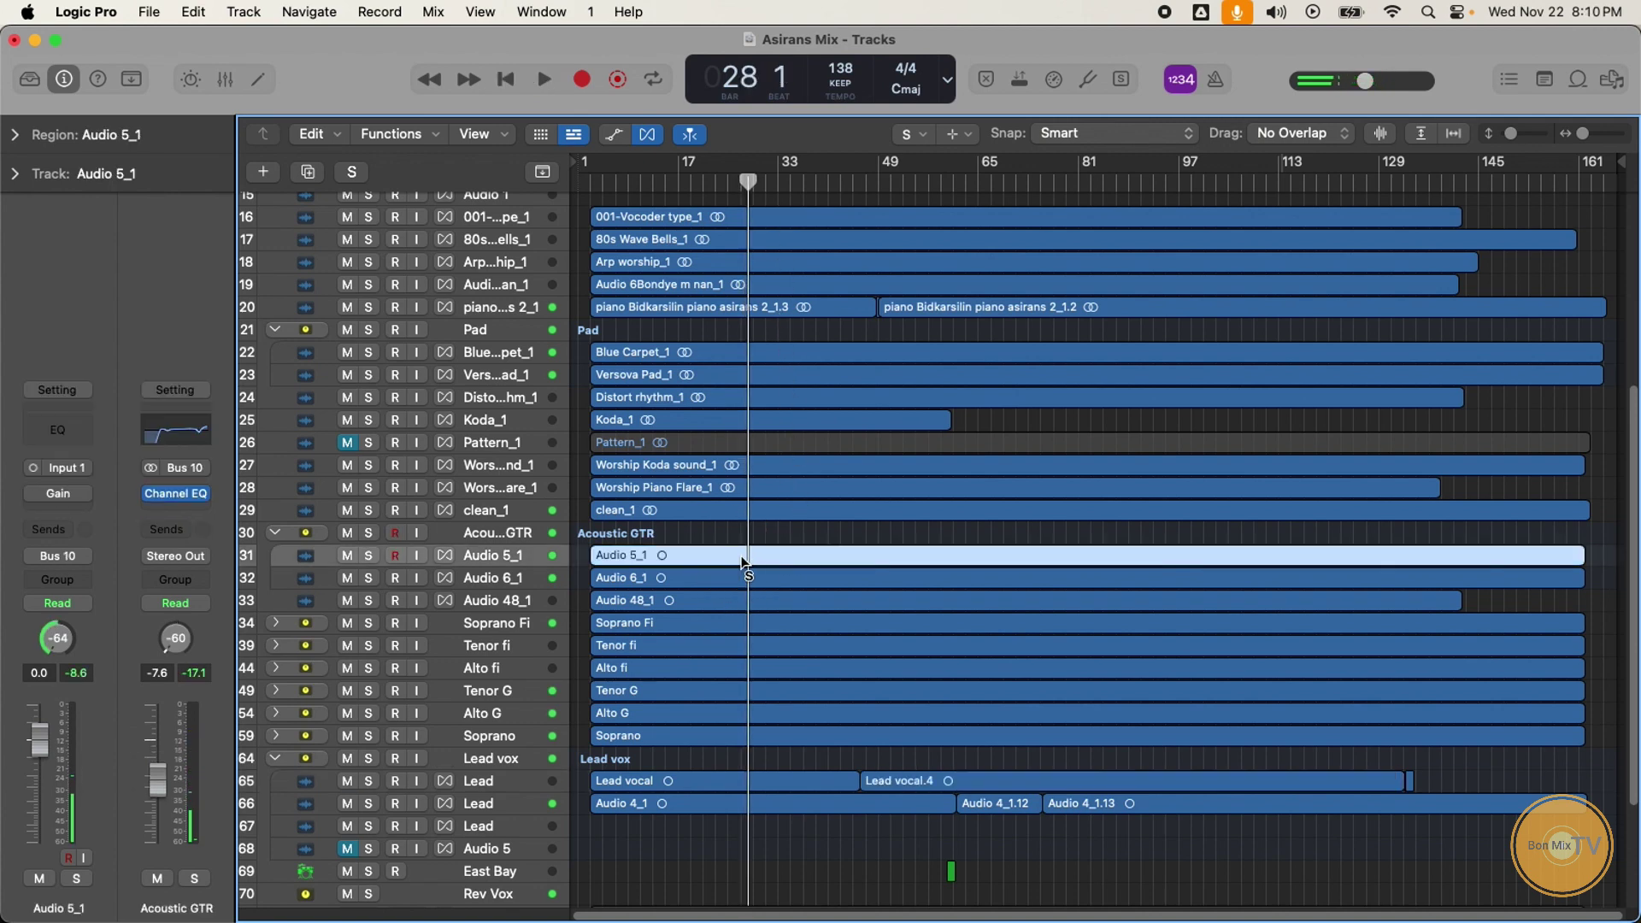
left_click(740, 556)
left_click(740, 557)
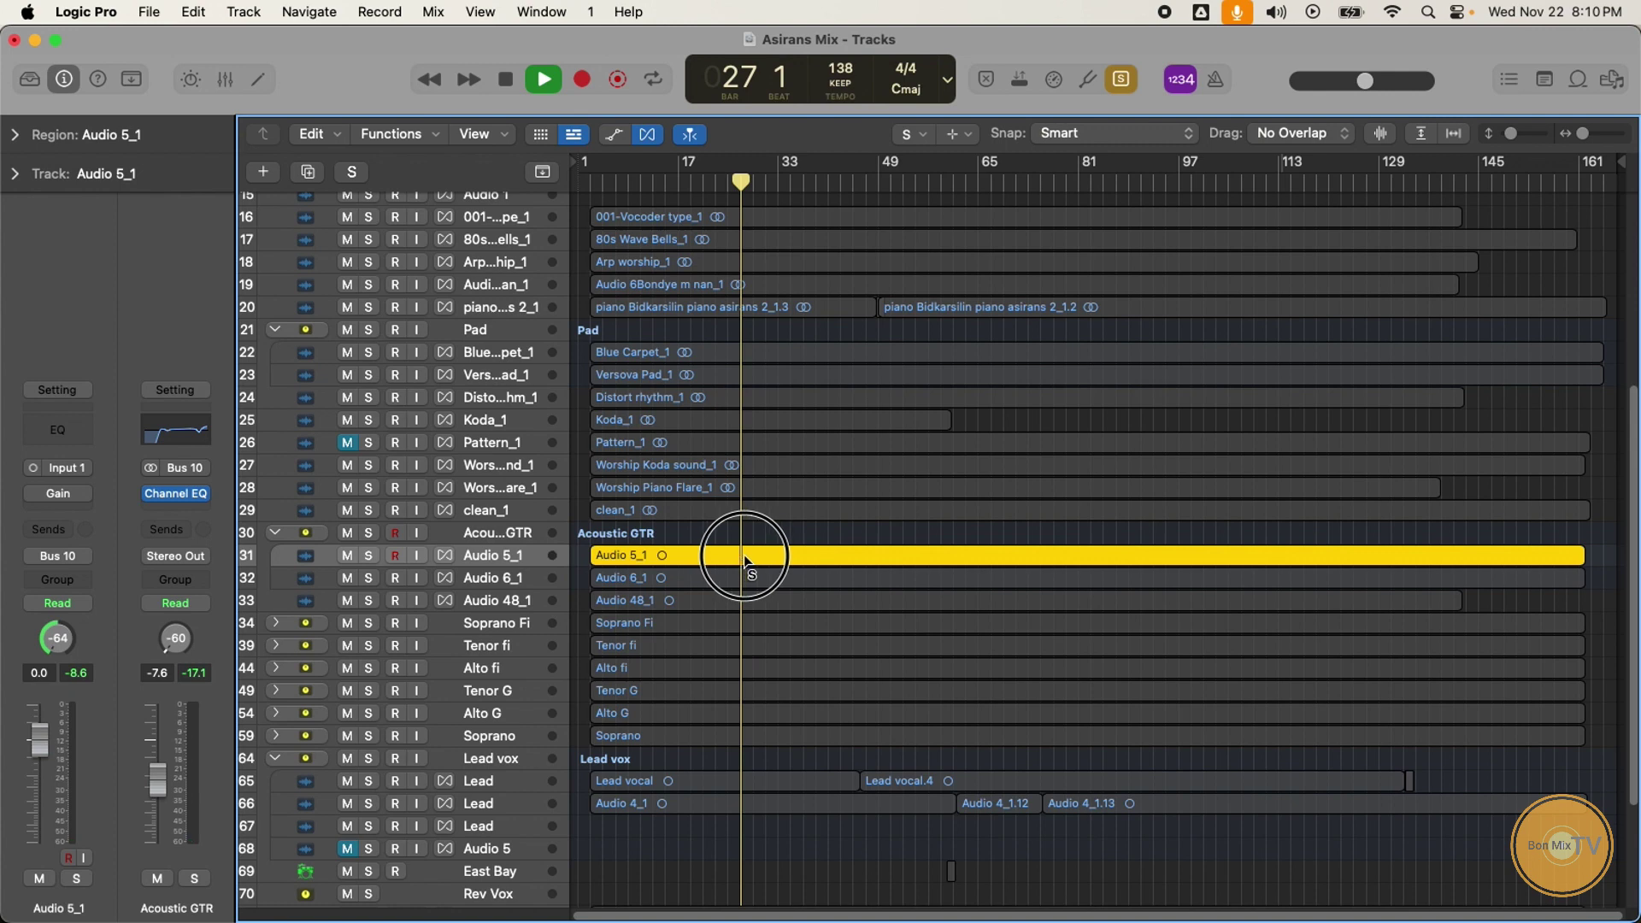
Step: End the solo audition of the Audio 5_1 region on track 31 and mute that region with the Mute Tool
left_click_drag(743, 560, 962, 389)
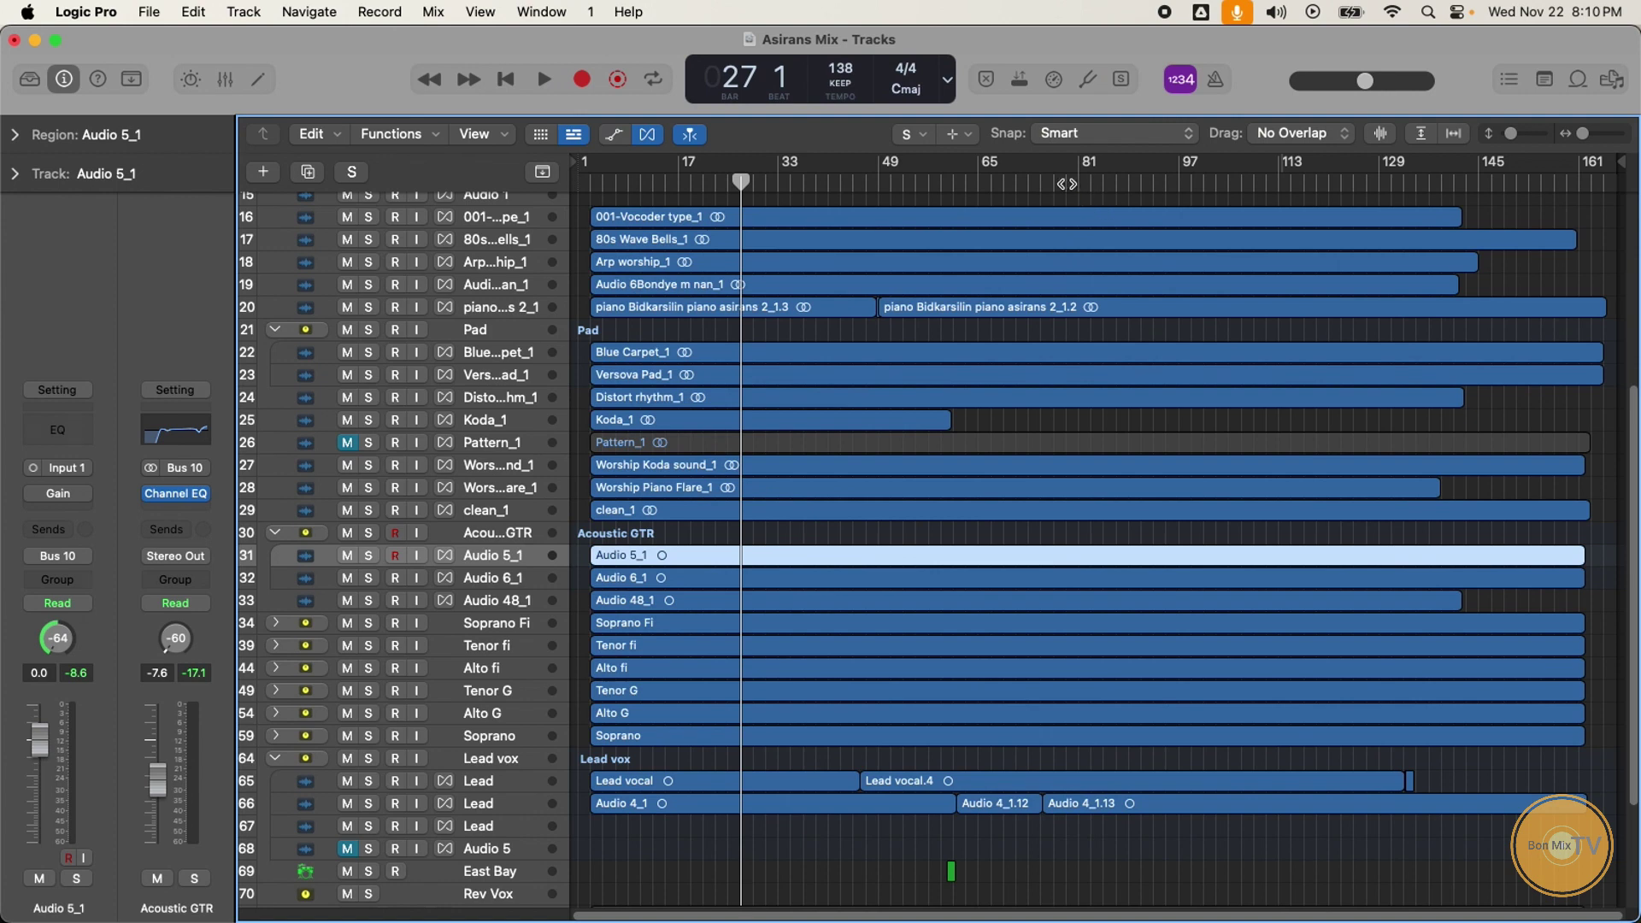
left_click(921, 139)
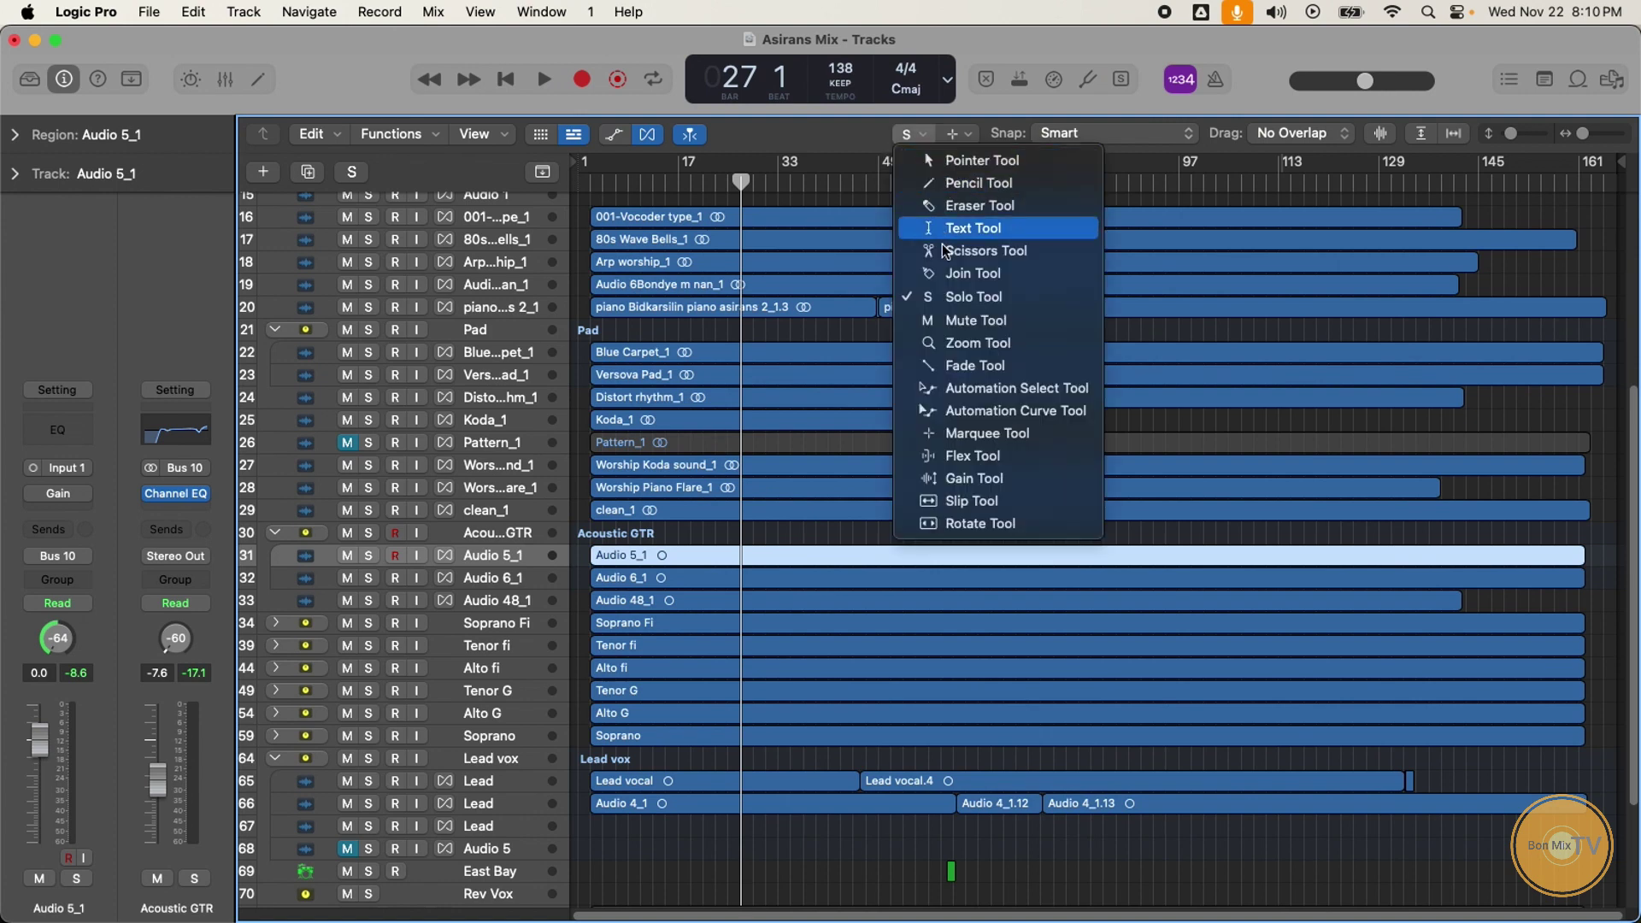
left_click(959, 325)
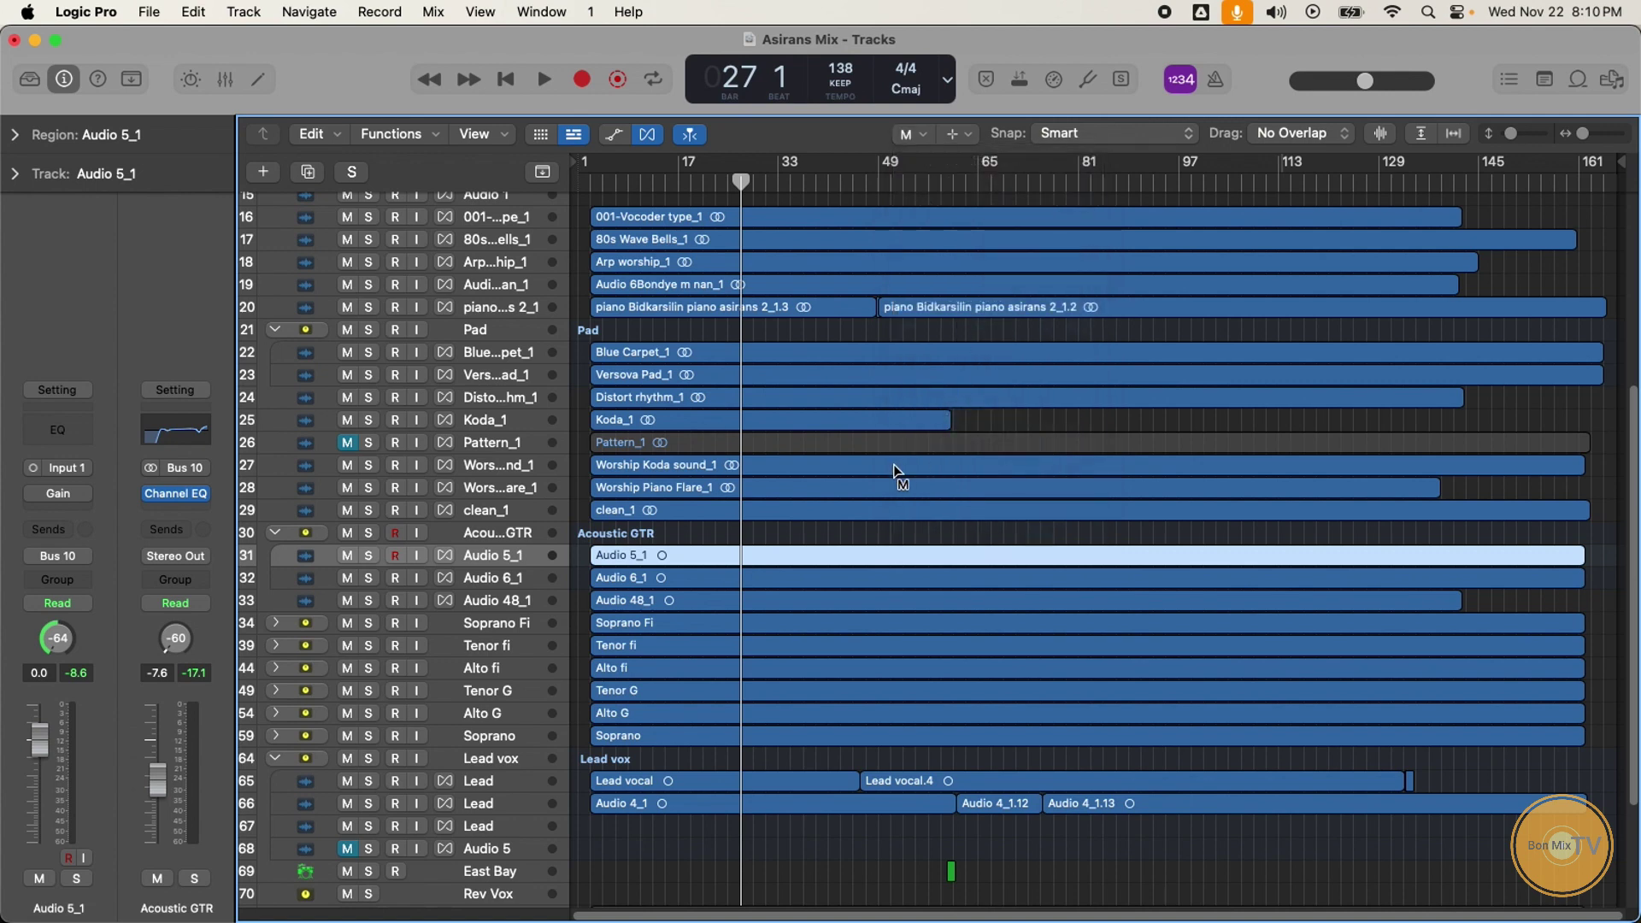
left_click(793, 562)
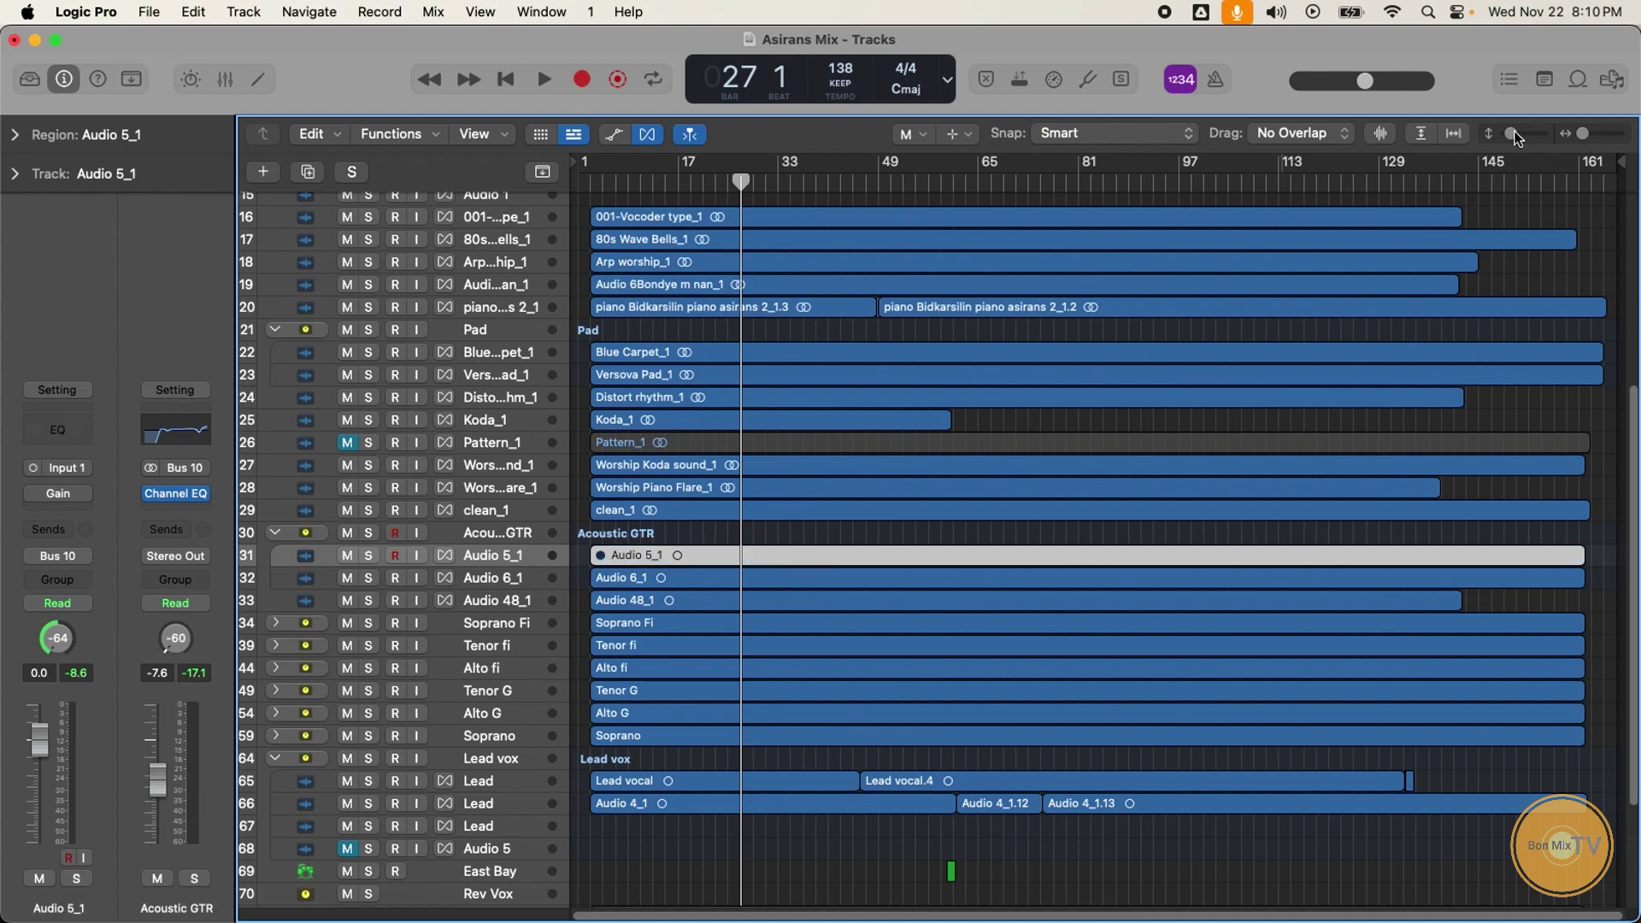
Step: Enlarge the track height, solo the Acoustic GTR stack, unmute the Audio 5_1 region and start playback
left_click_drag(1515, 135, 1528, 134)
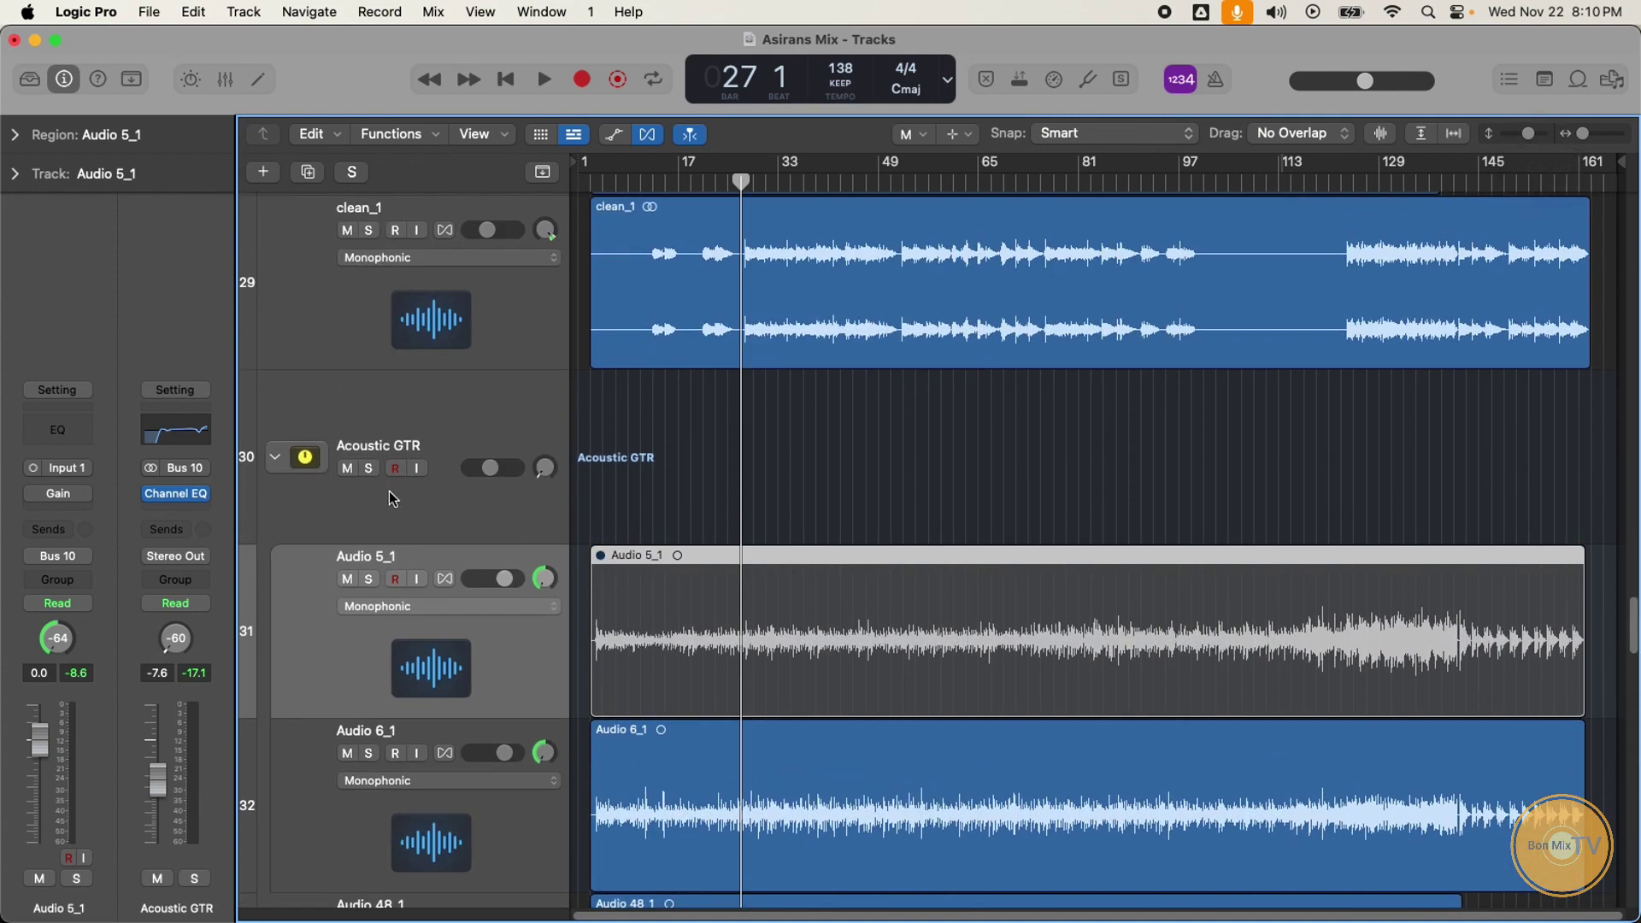
left_click(371, 469)
left_click(708, 601)
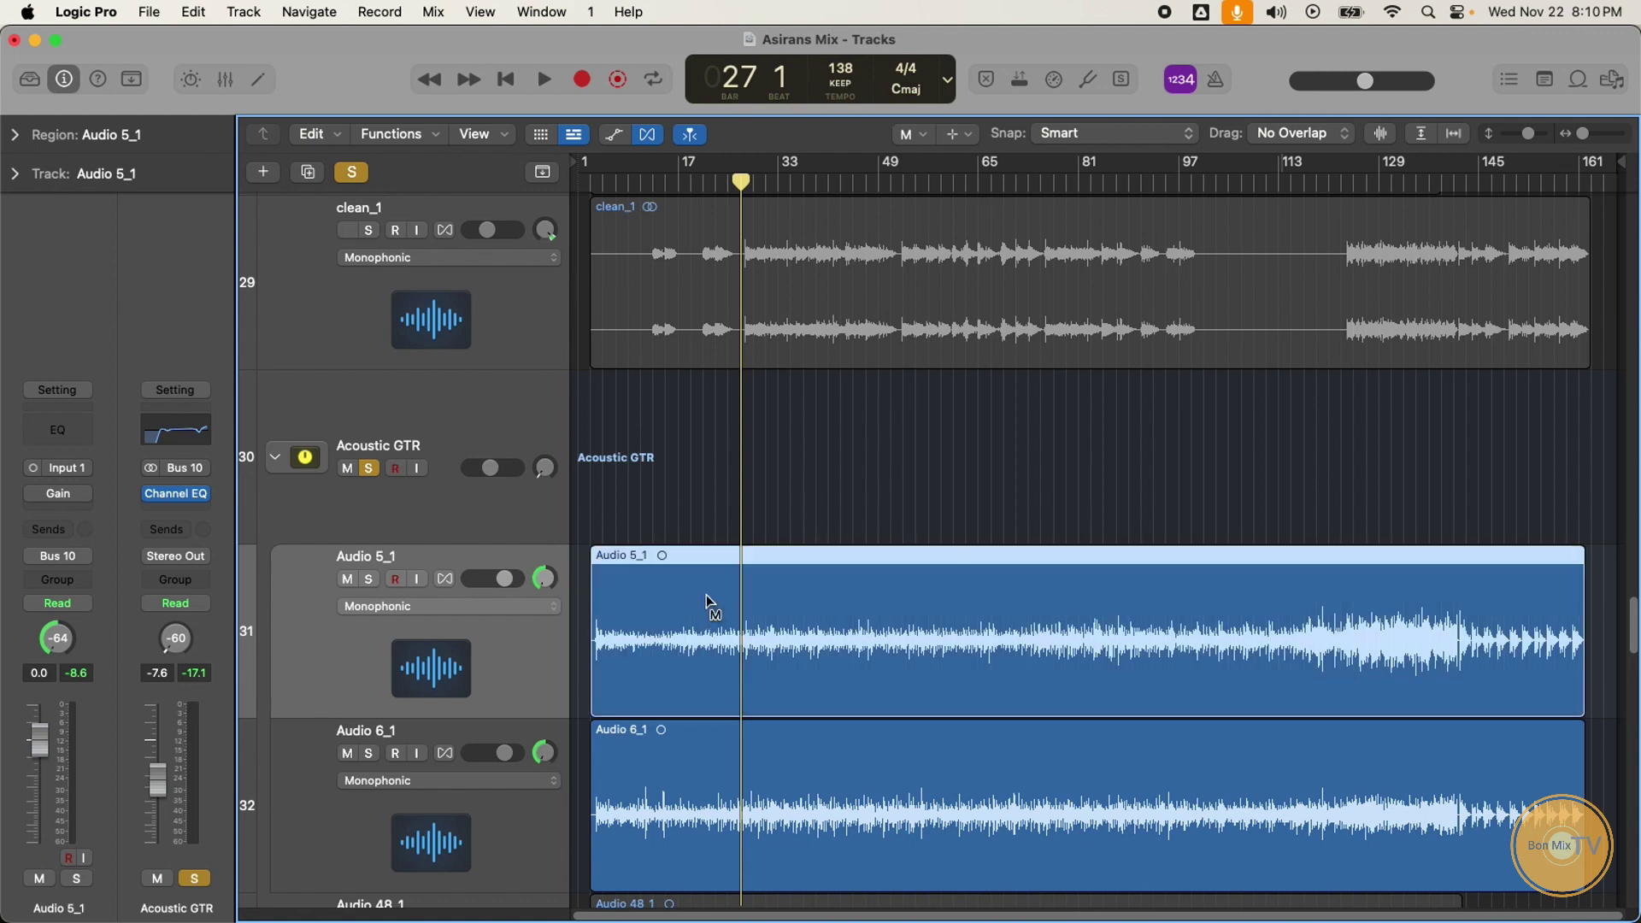
key("space")
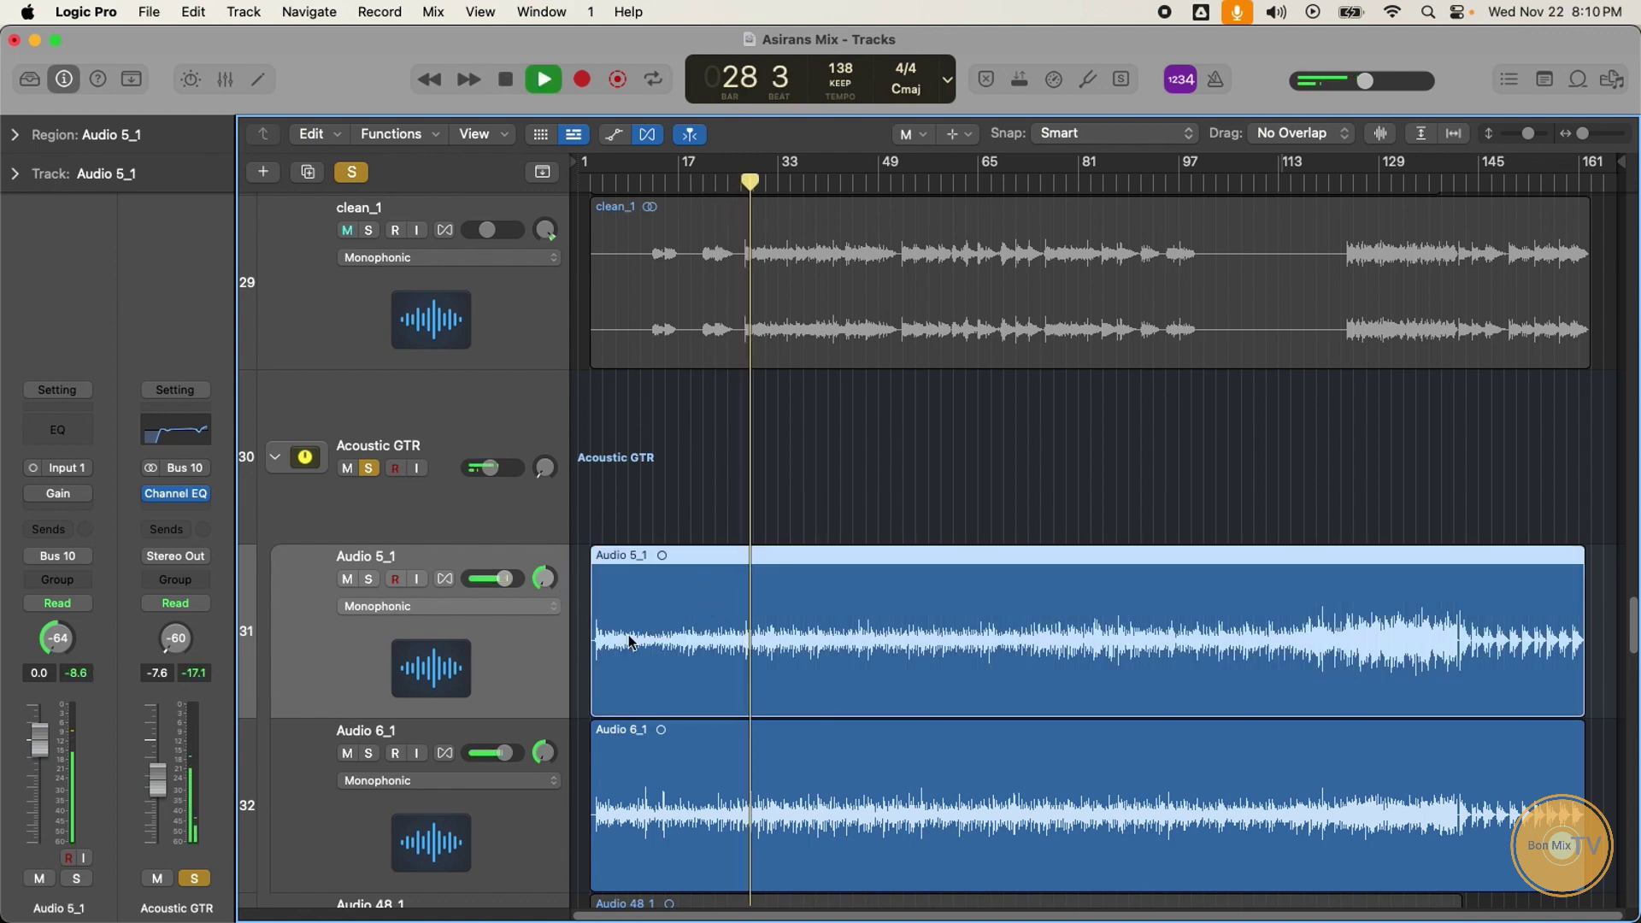
Step: Select the Audio 5_1 and Audio 6_1 regions, mute both at once with the Mute Tool and stop playback
left_click_drag(956, 496, 1014, 730)
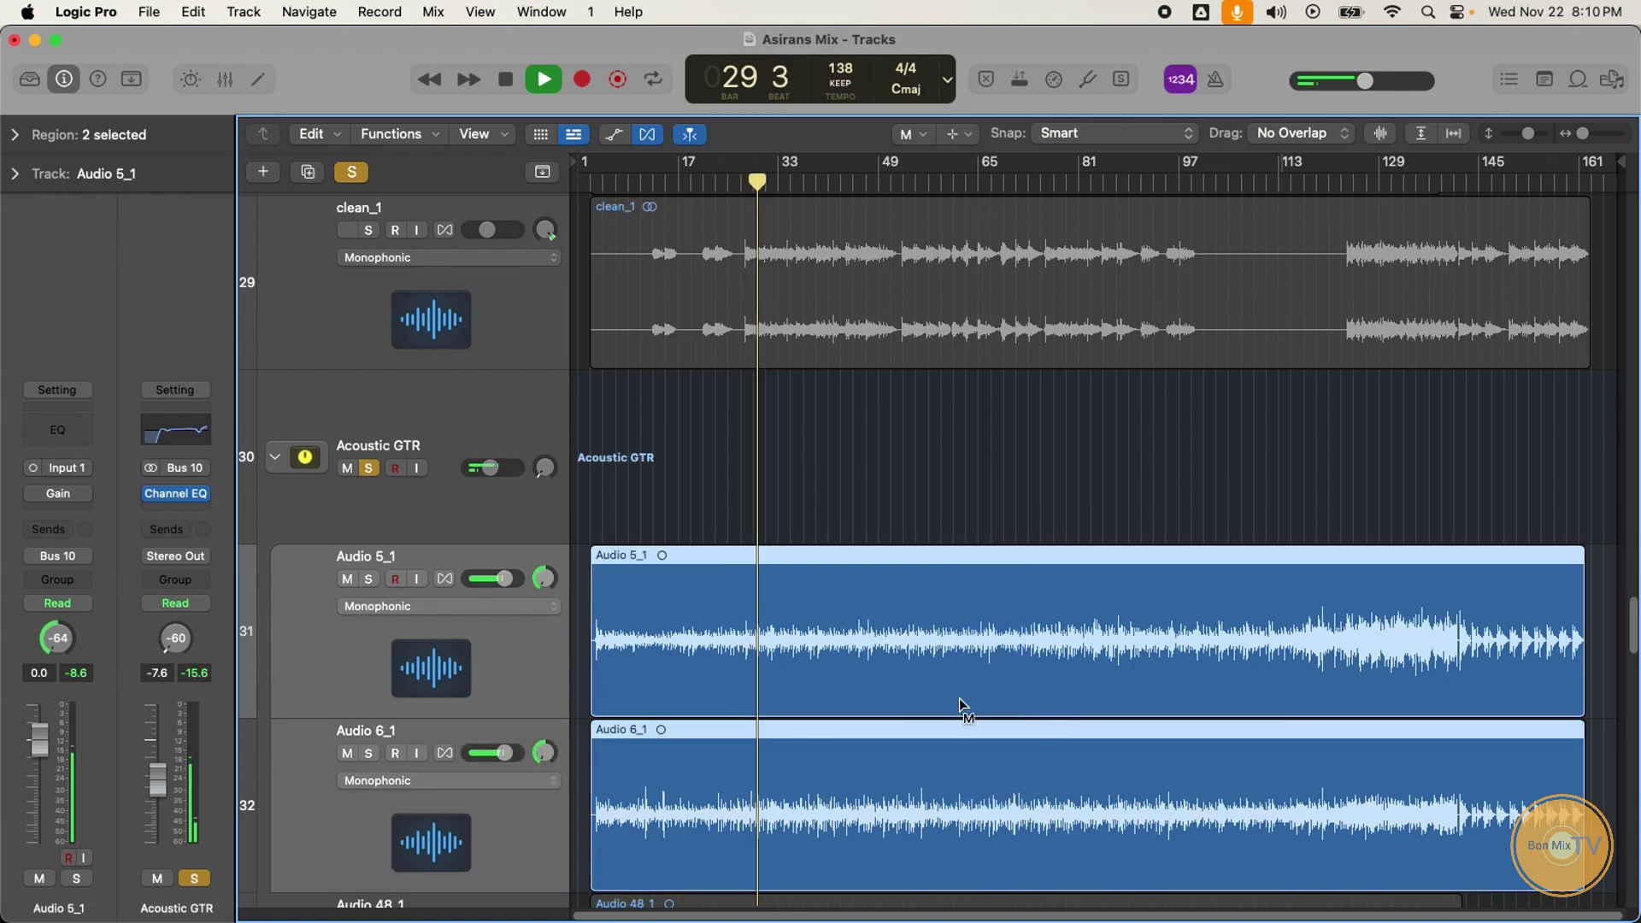
left_click(911, 658)
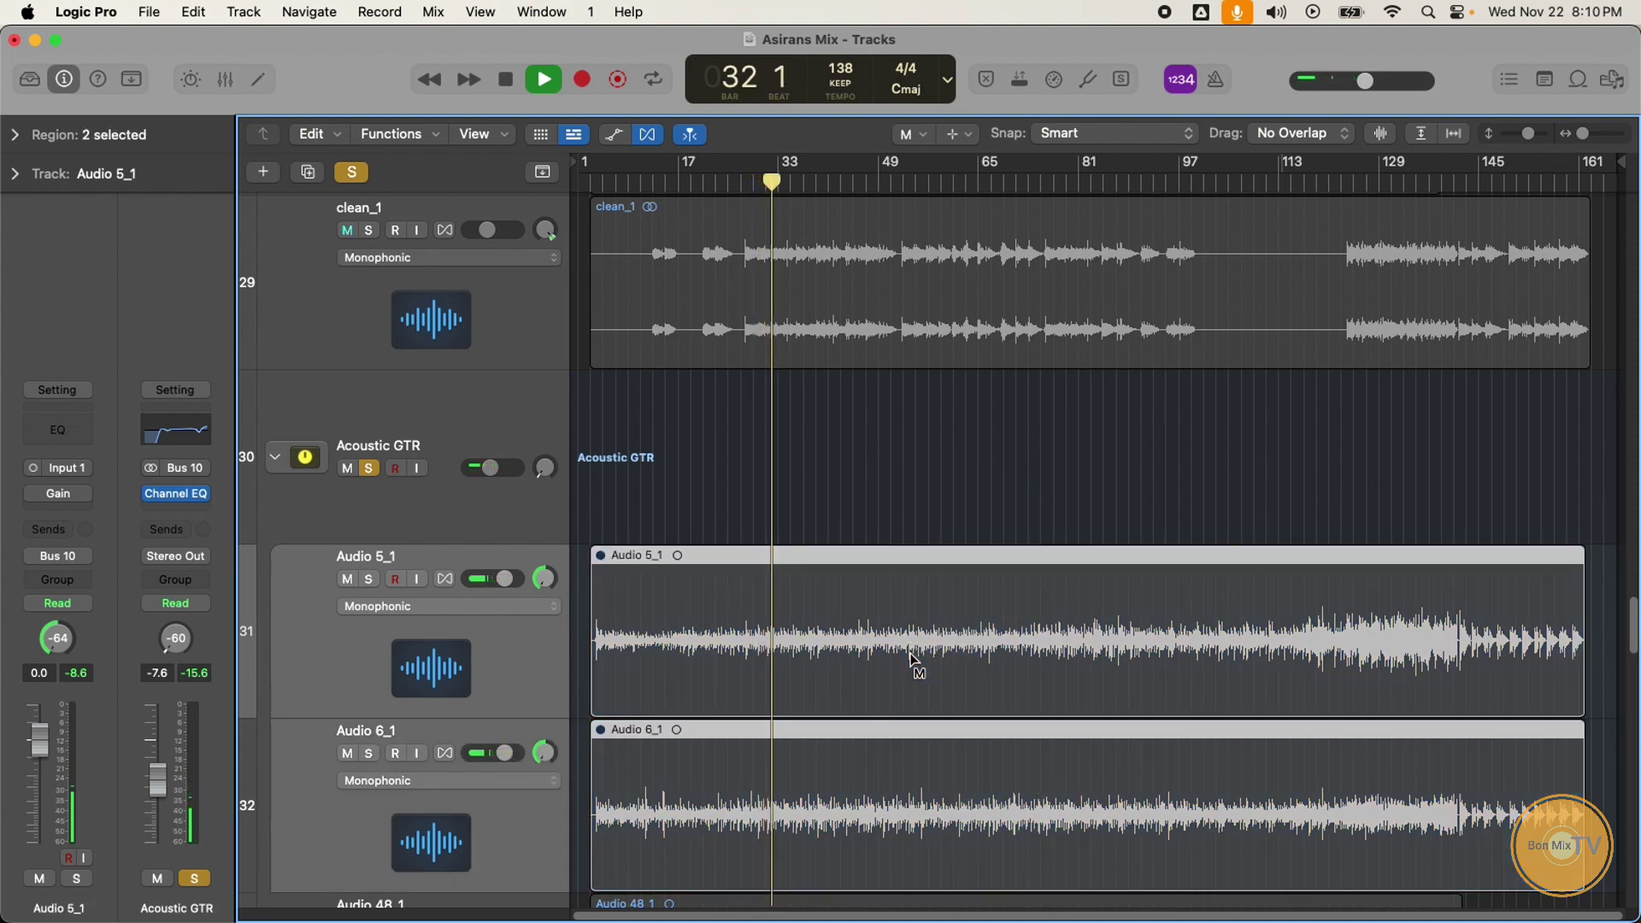
key("space")
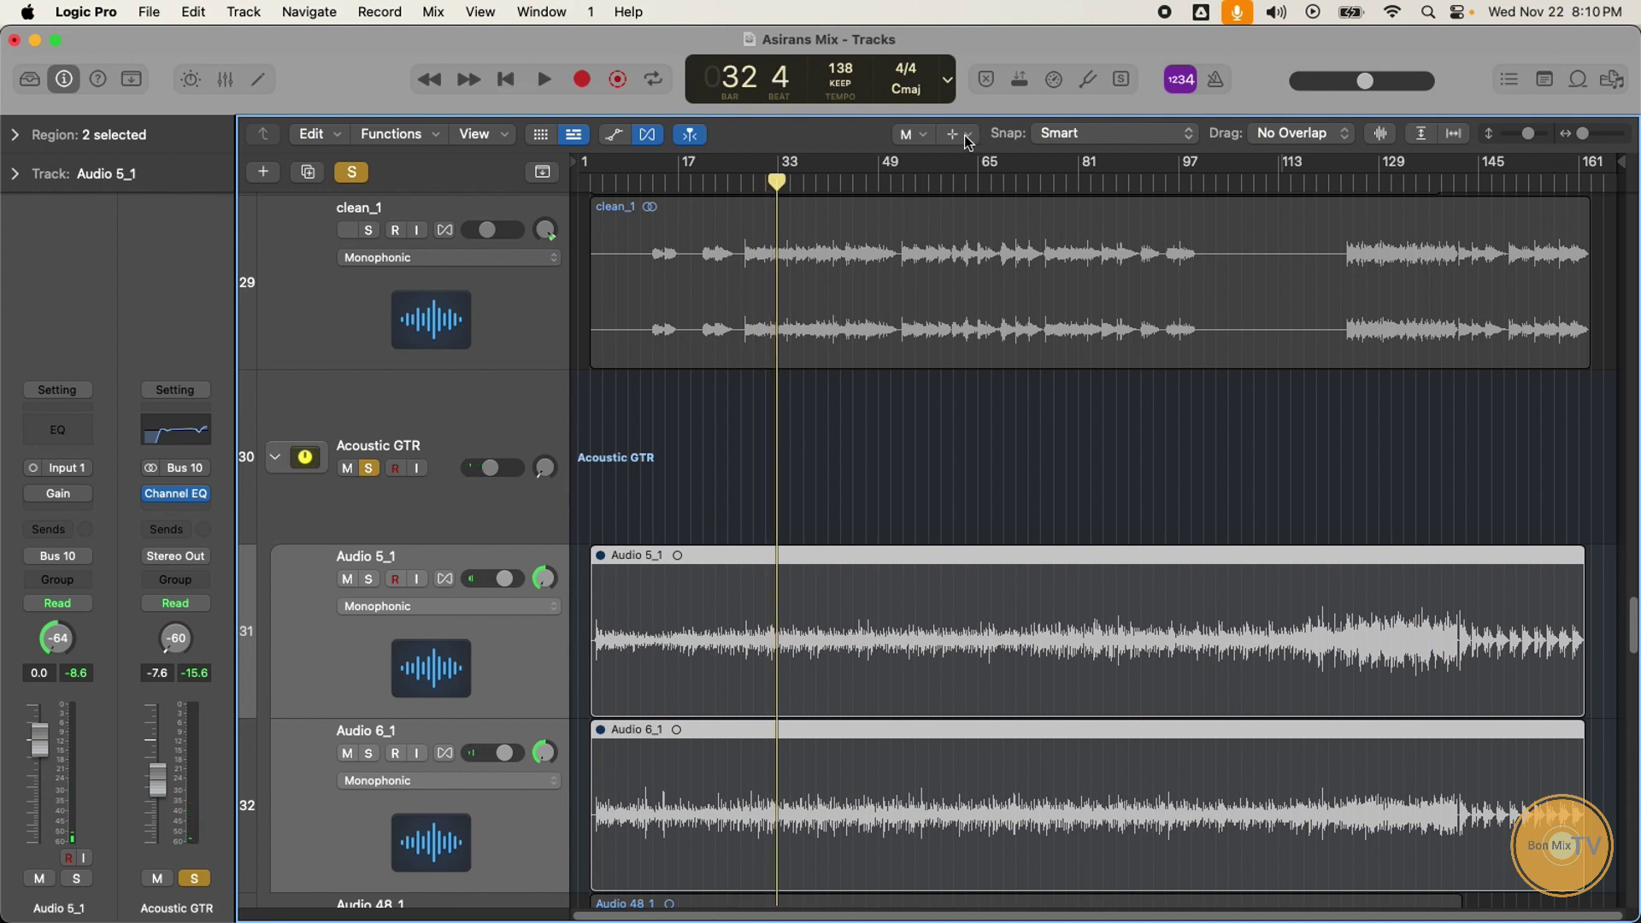
Step: Switch to the Zoom Tool and magnify the arrangement horizontally around the playhead at bar 32
left_click(924, 137)
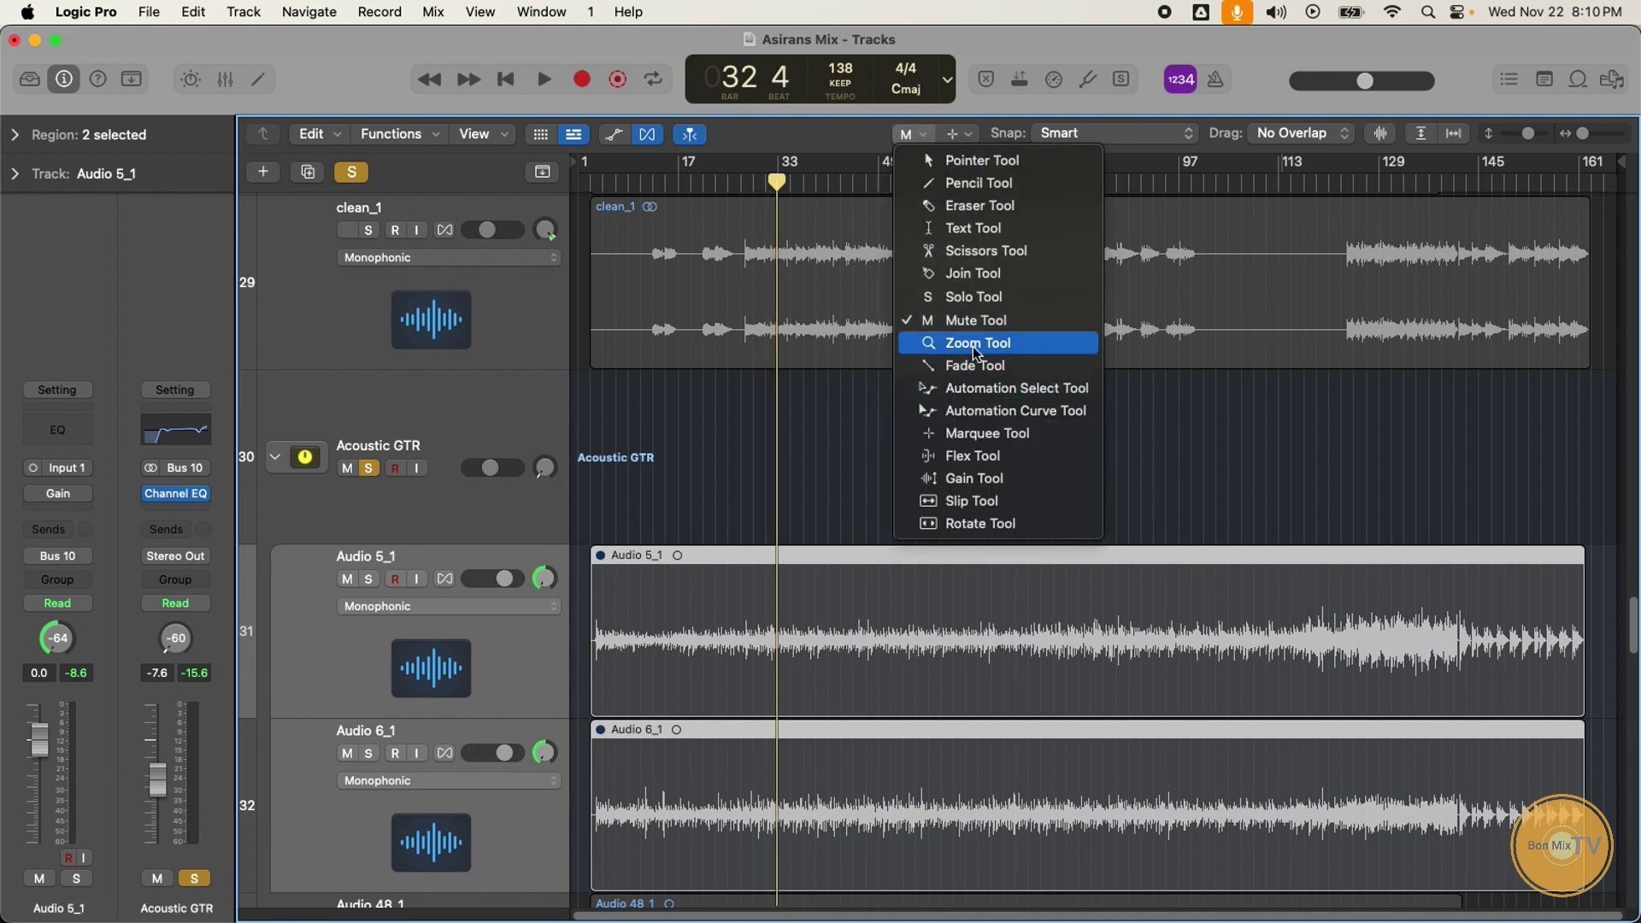
left_click(974, 346)
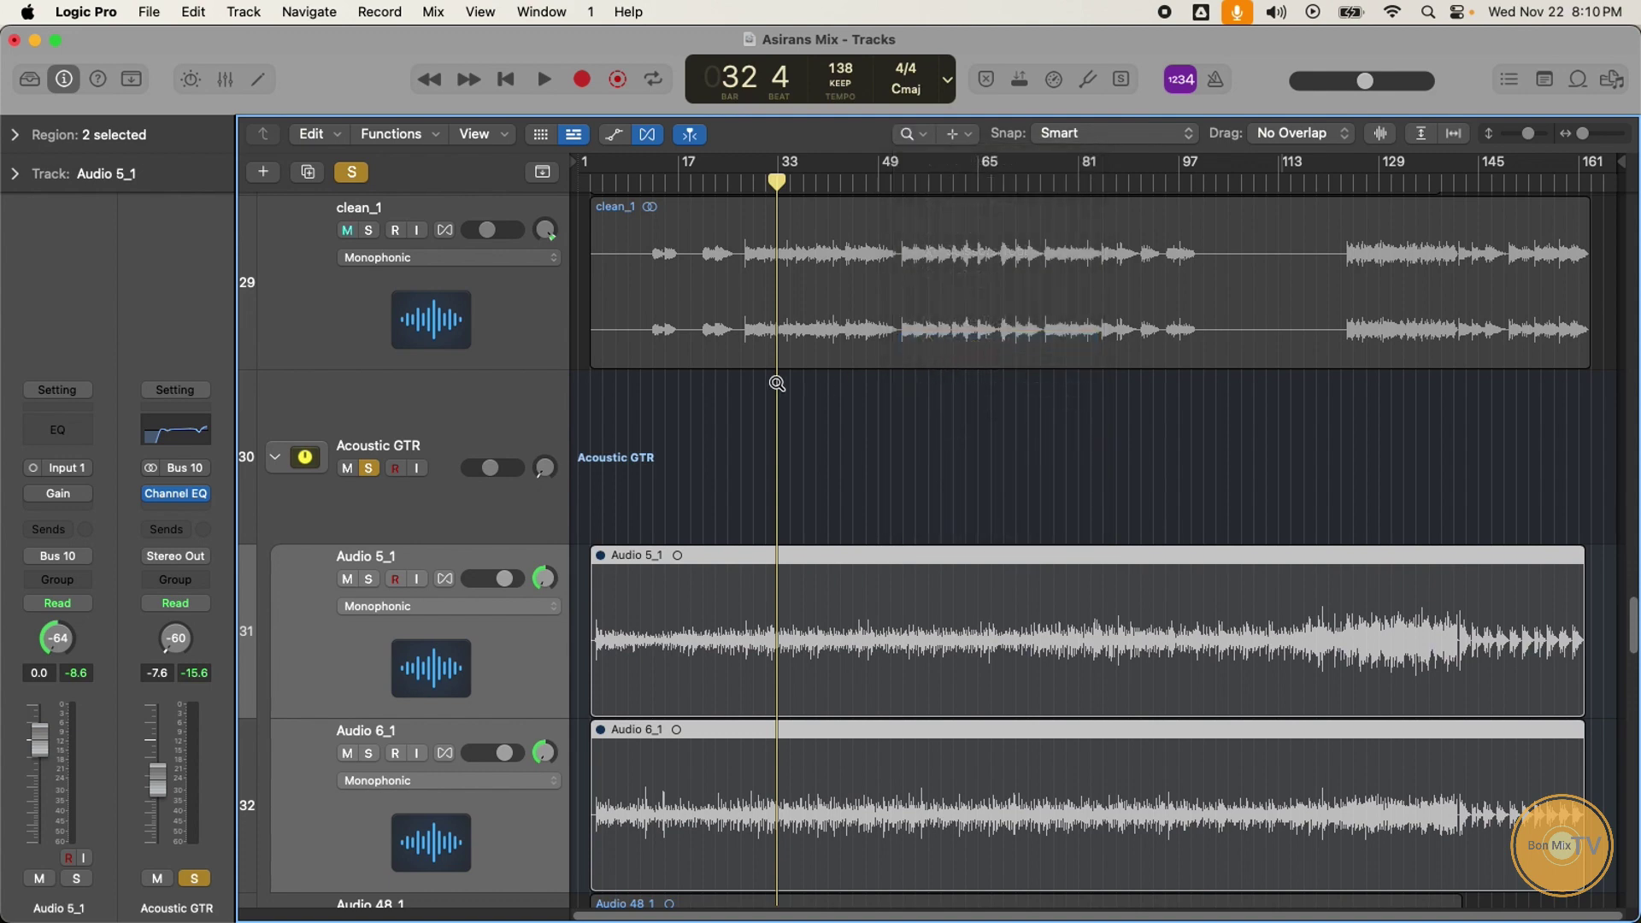
scroll(1000, 385, "up", 5)
key("super+Right")
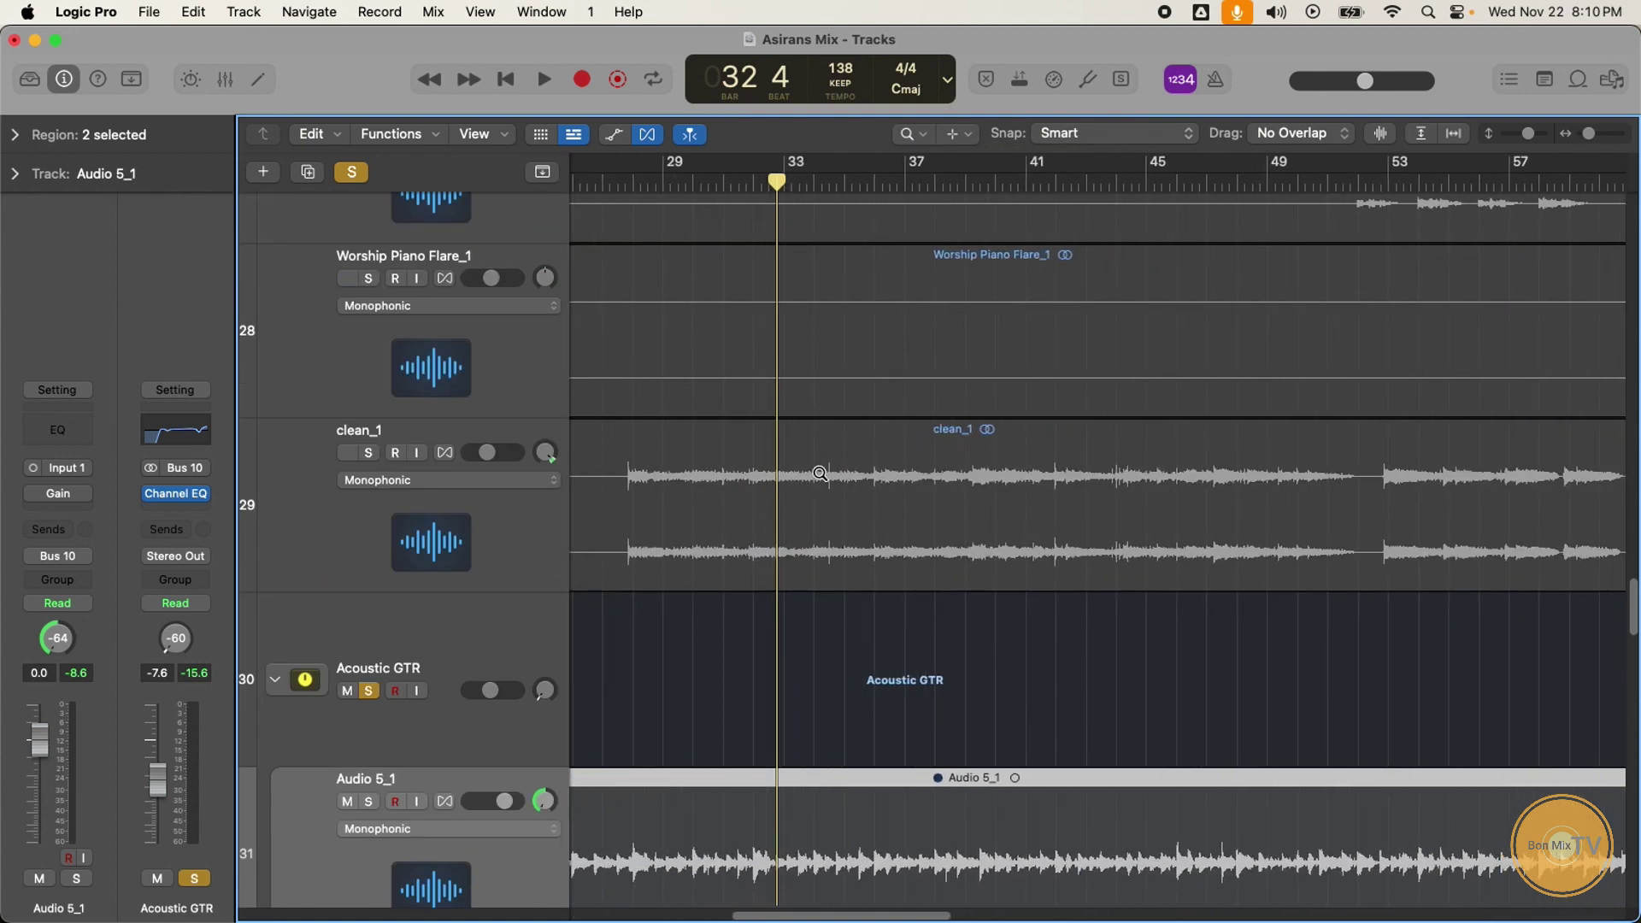
key("super+Right")
key("super+Right")
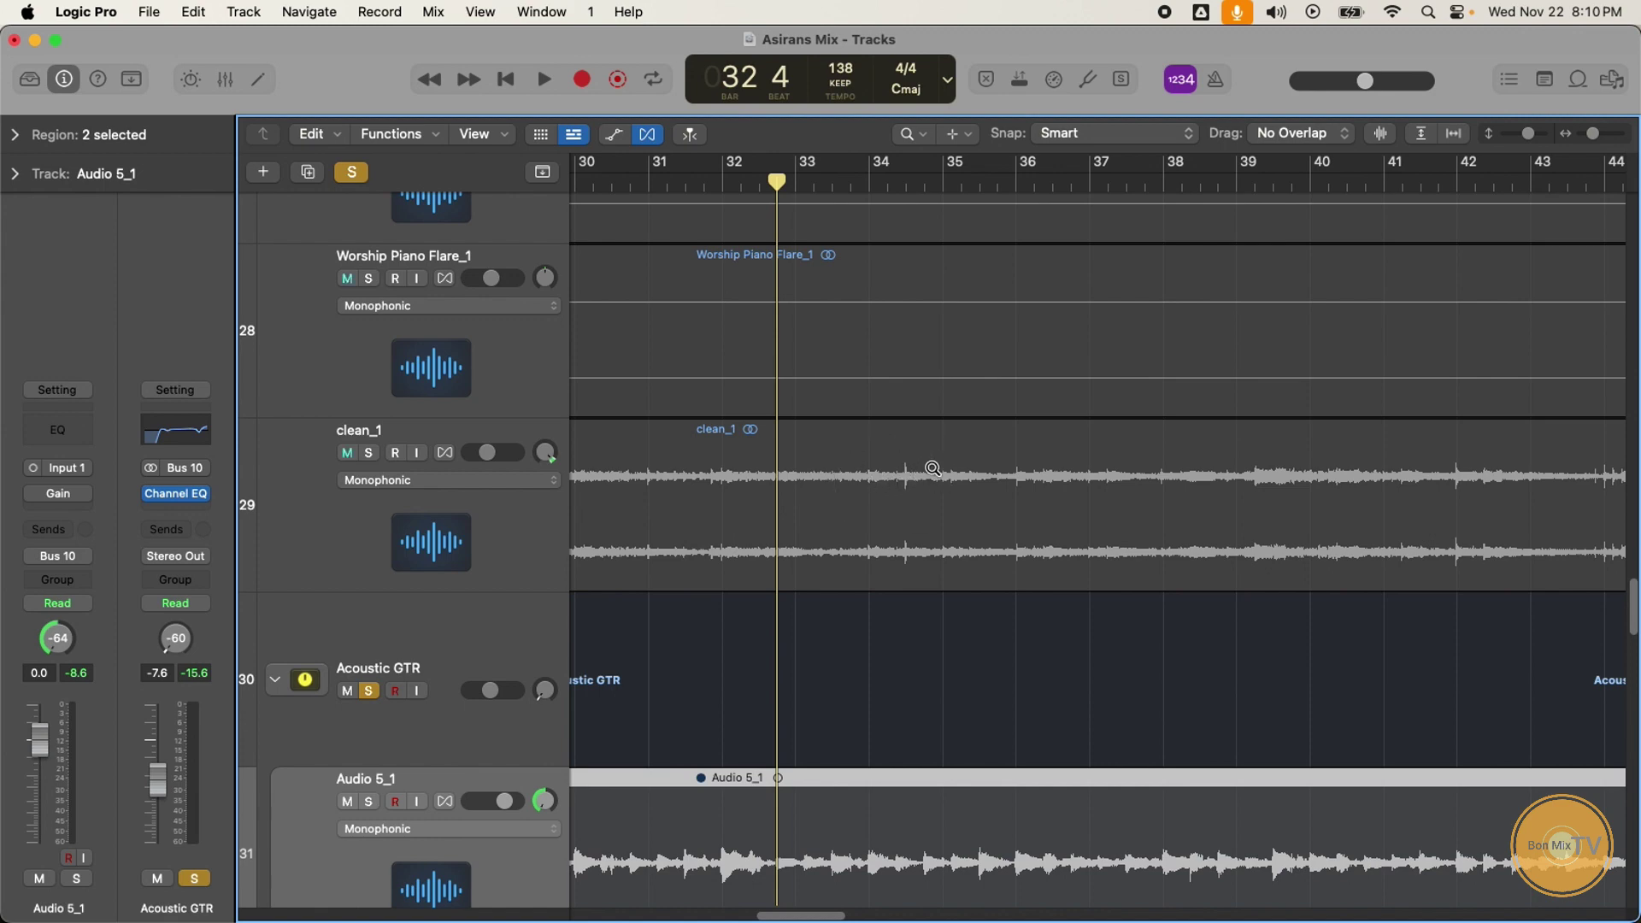
Step: Magnify a section of the clean_1 region around bars 34 to 45 with the Zoom Tool
left_click_drag(876, 472, 1008, 499)
key("super+Left")
key("super+Left")
key("super+Left")
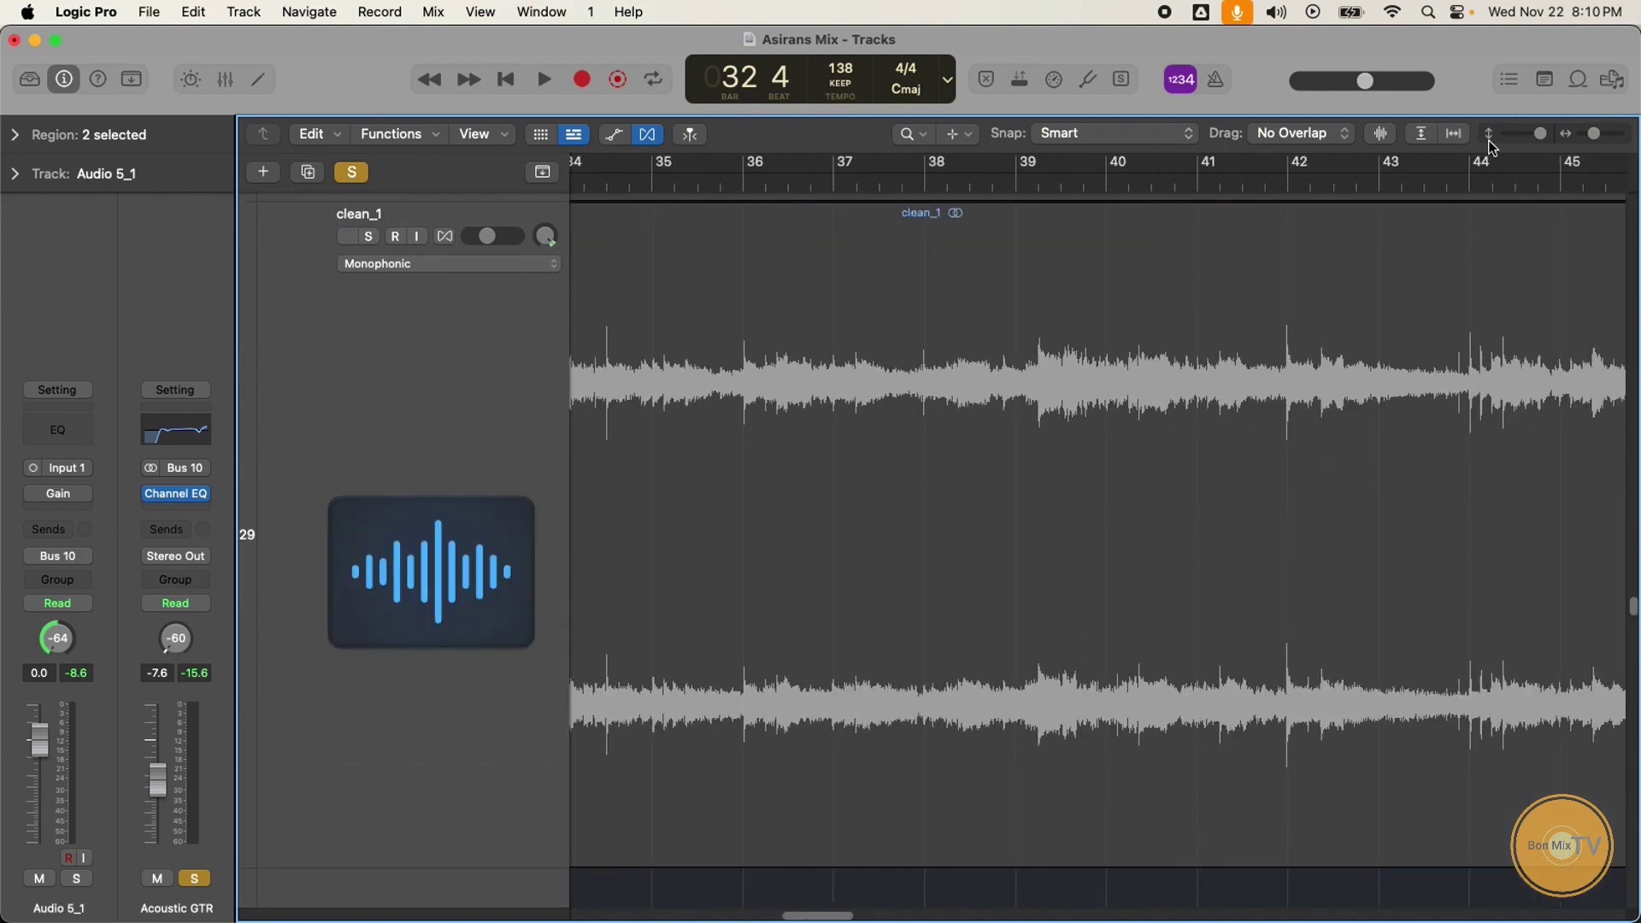
Step: Reduce the track height and magnify a short section of clean_1 around bar 36 with the Zoom Tool
mouse_move(1541, 136)
left_mouse_down()
mouse_move(1504, 136)
mouse_move(1520, 135)
left_mouse_up()
scroll(957, 479, "down", 3)
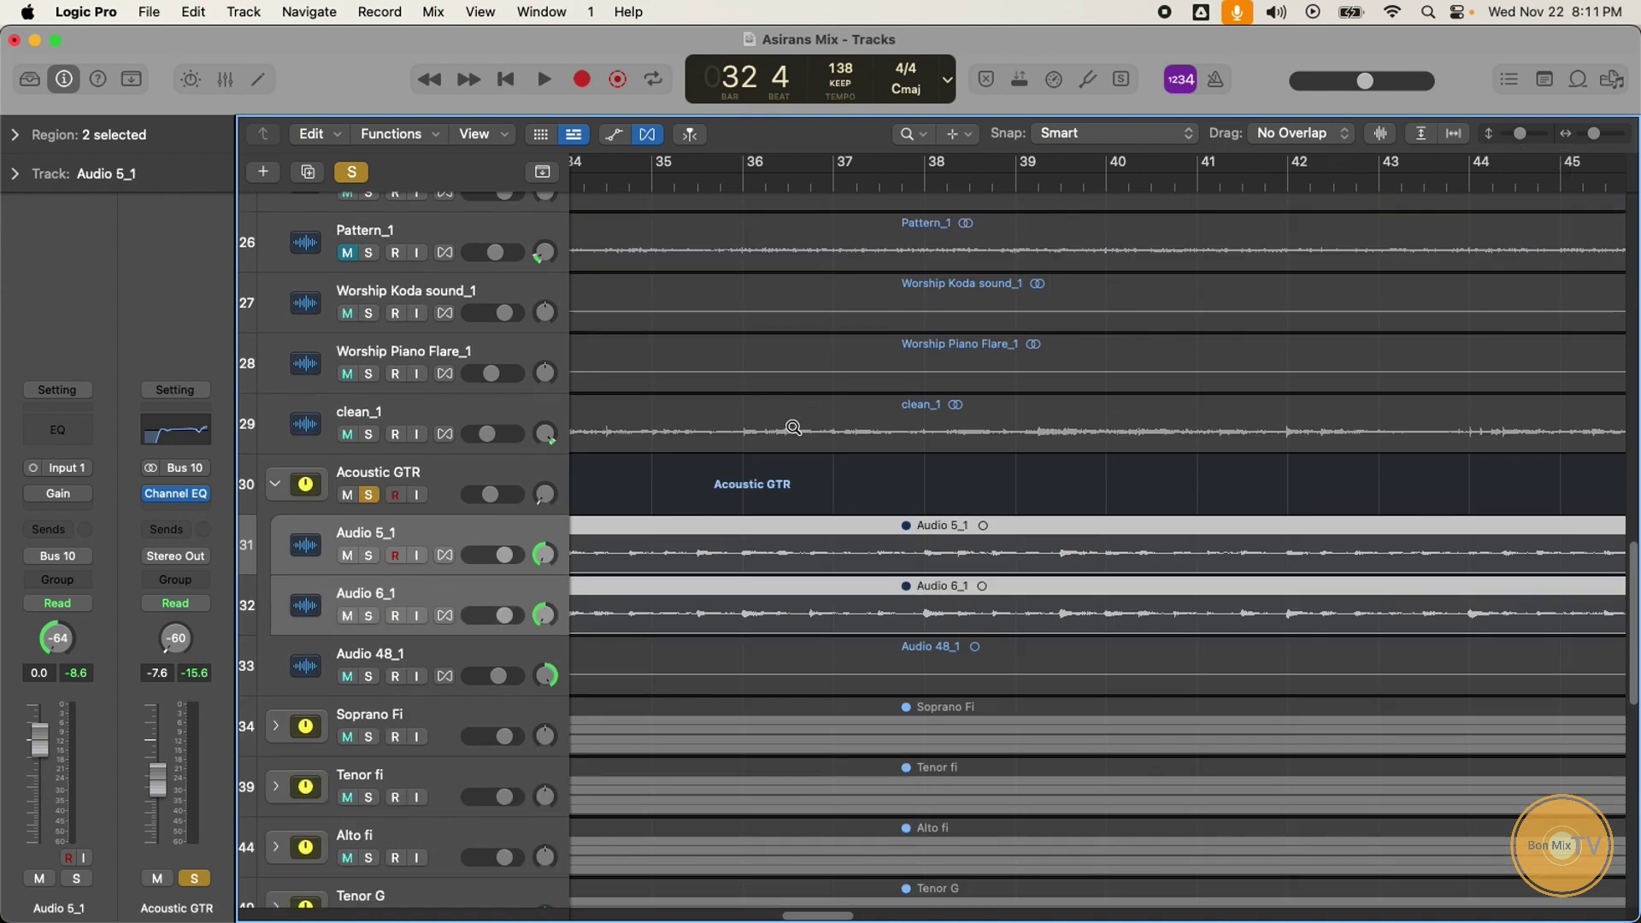
left_click_drag(783, 418, 818, 437)
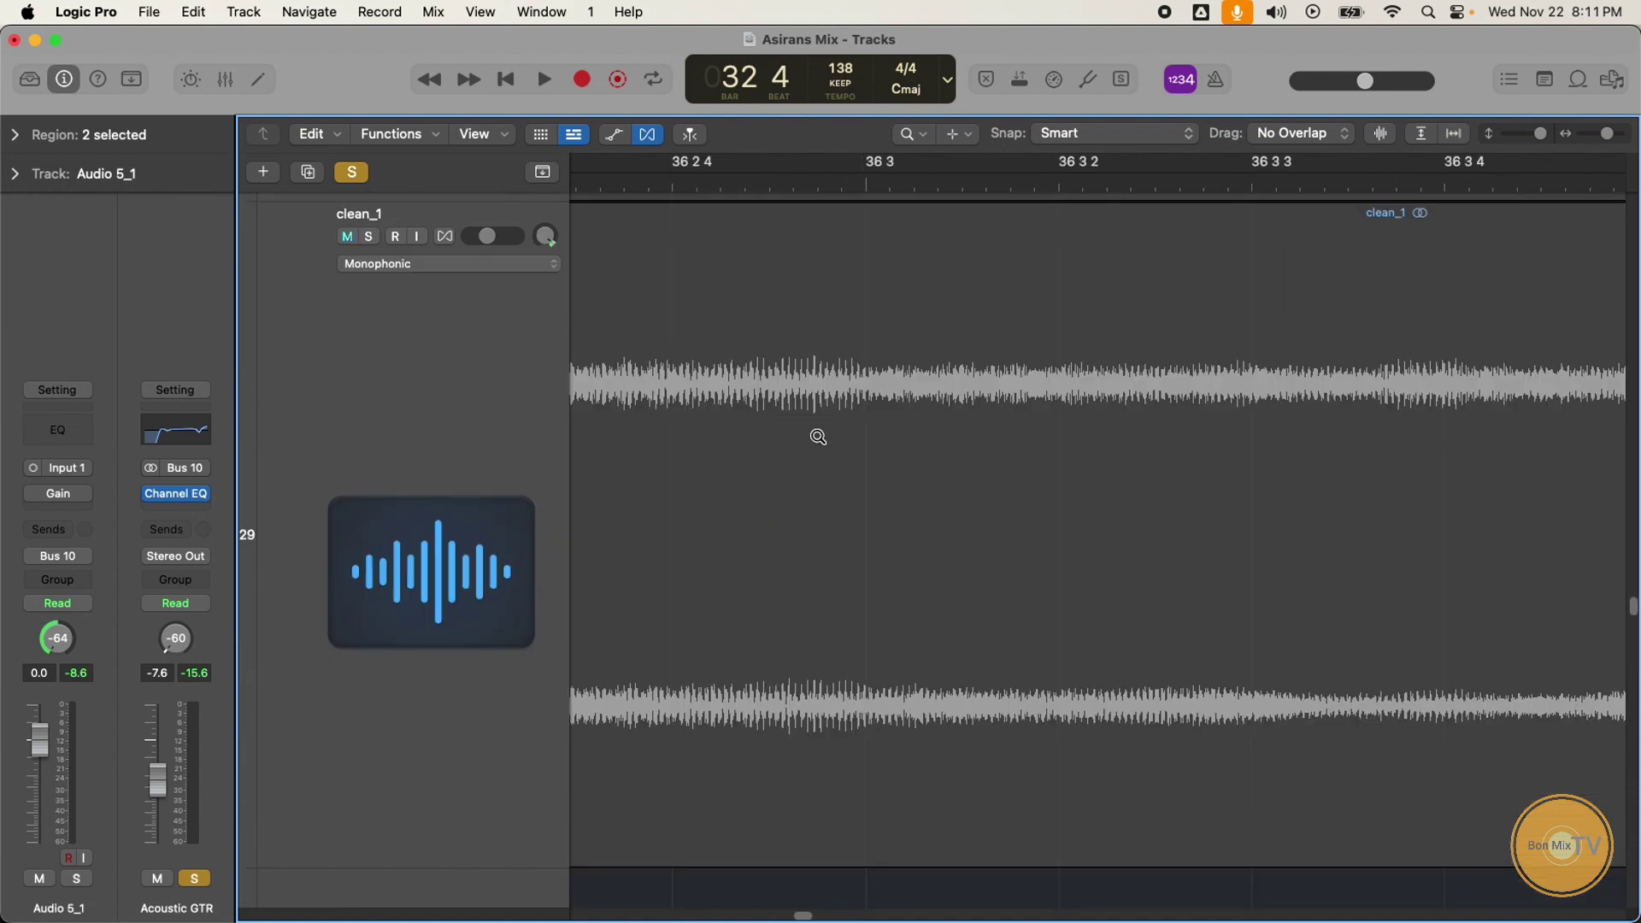
left_click(1135, 422)
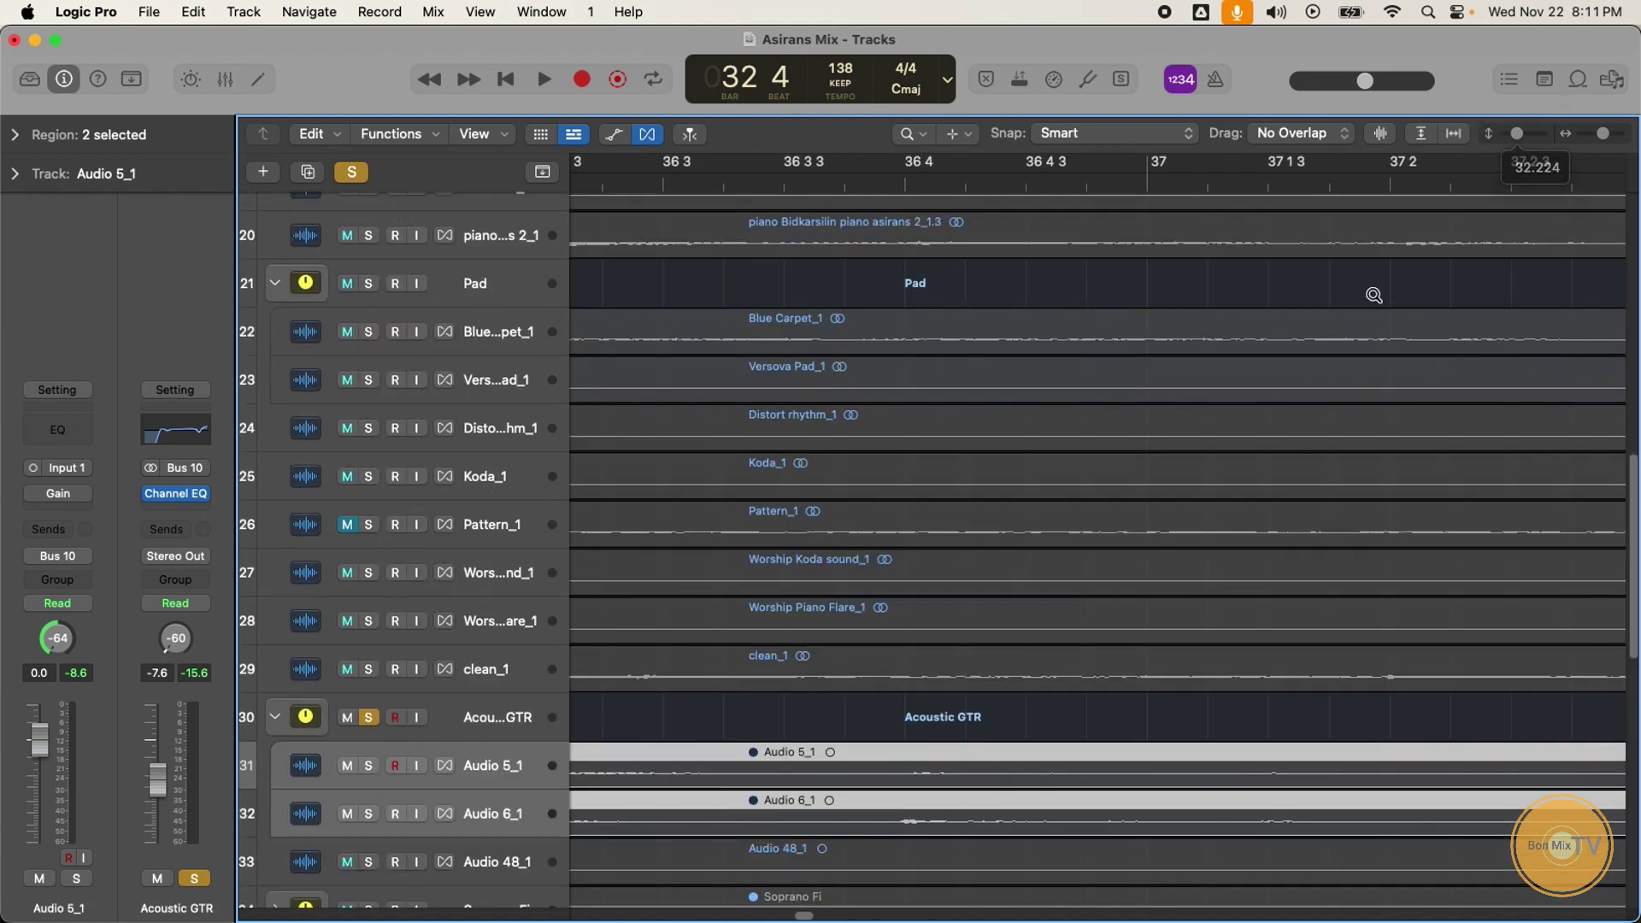
Step: Switch to the Fade Tool, clear the solo and show the start of the Audio 5_1 and Audio 6_1 regions enlarged
left_click(907, 133)
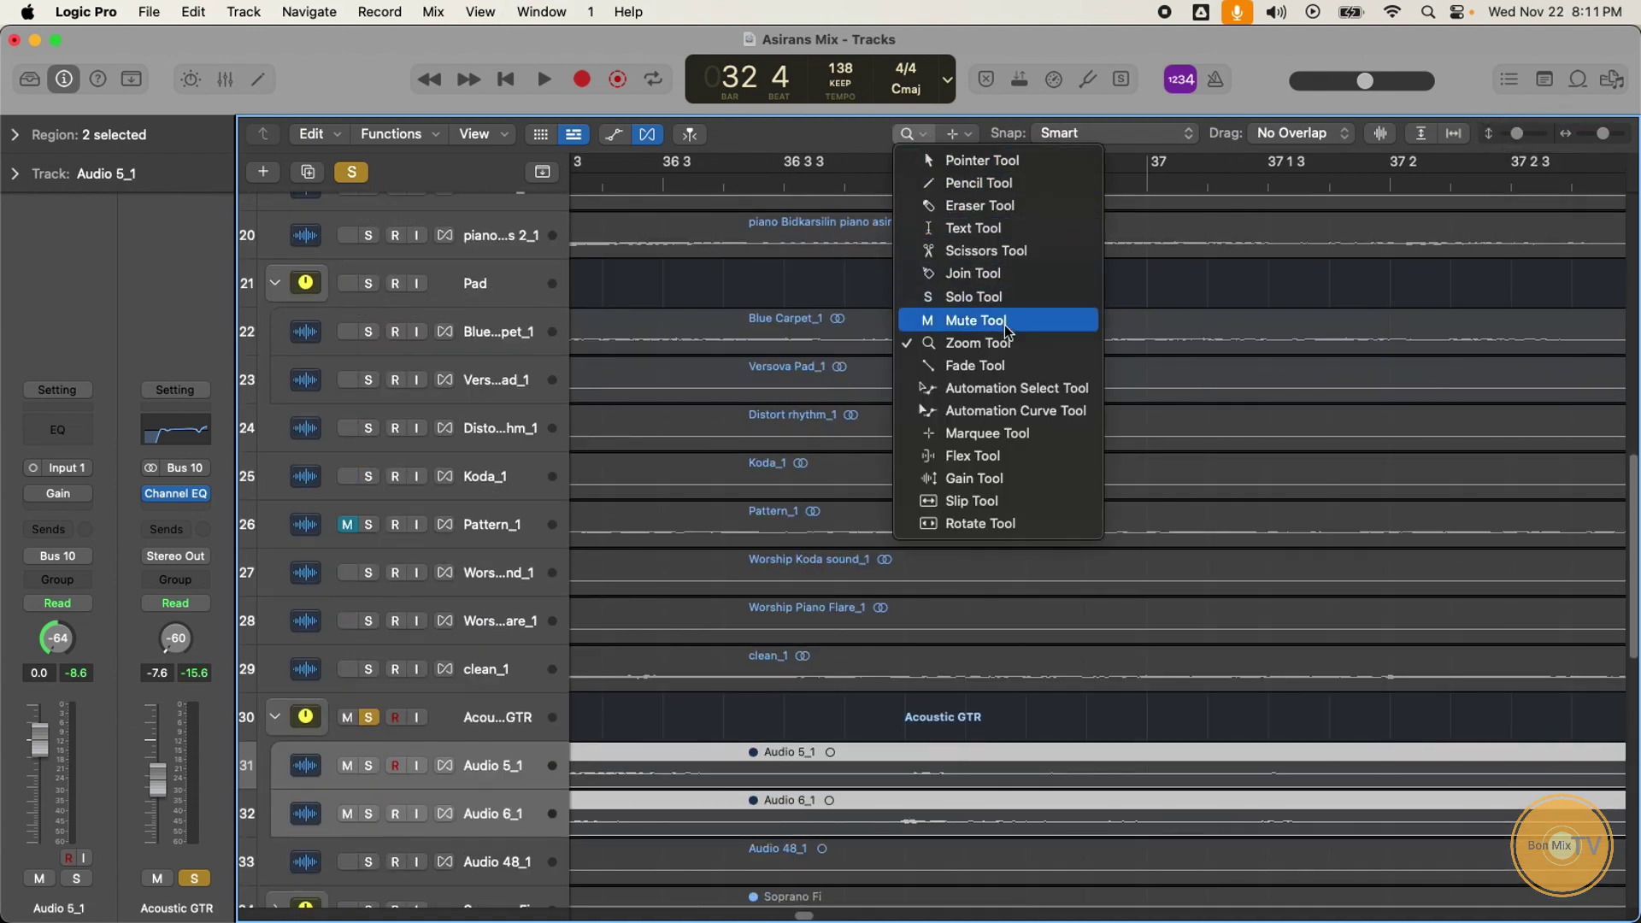
left_click(1008, 365)
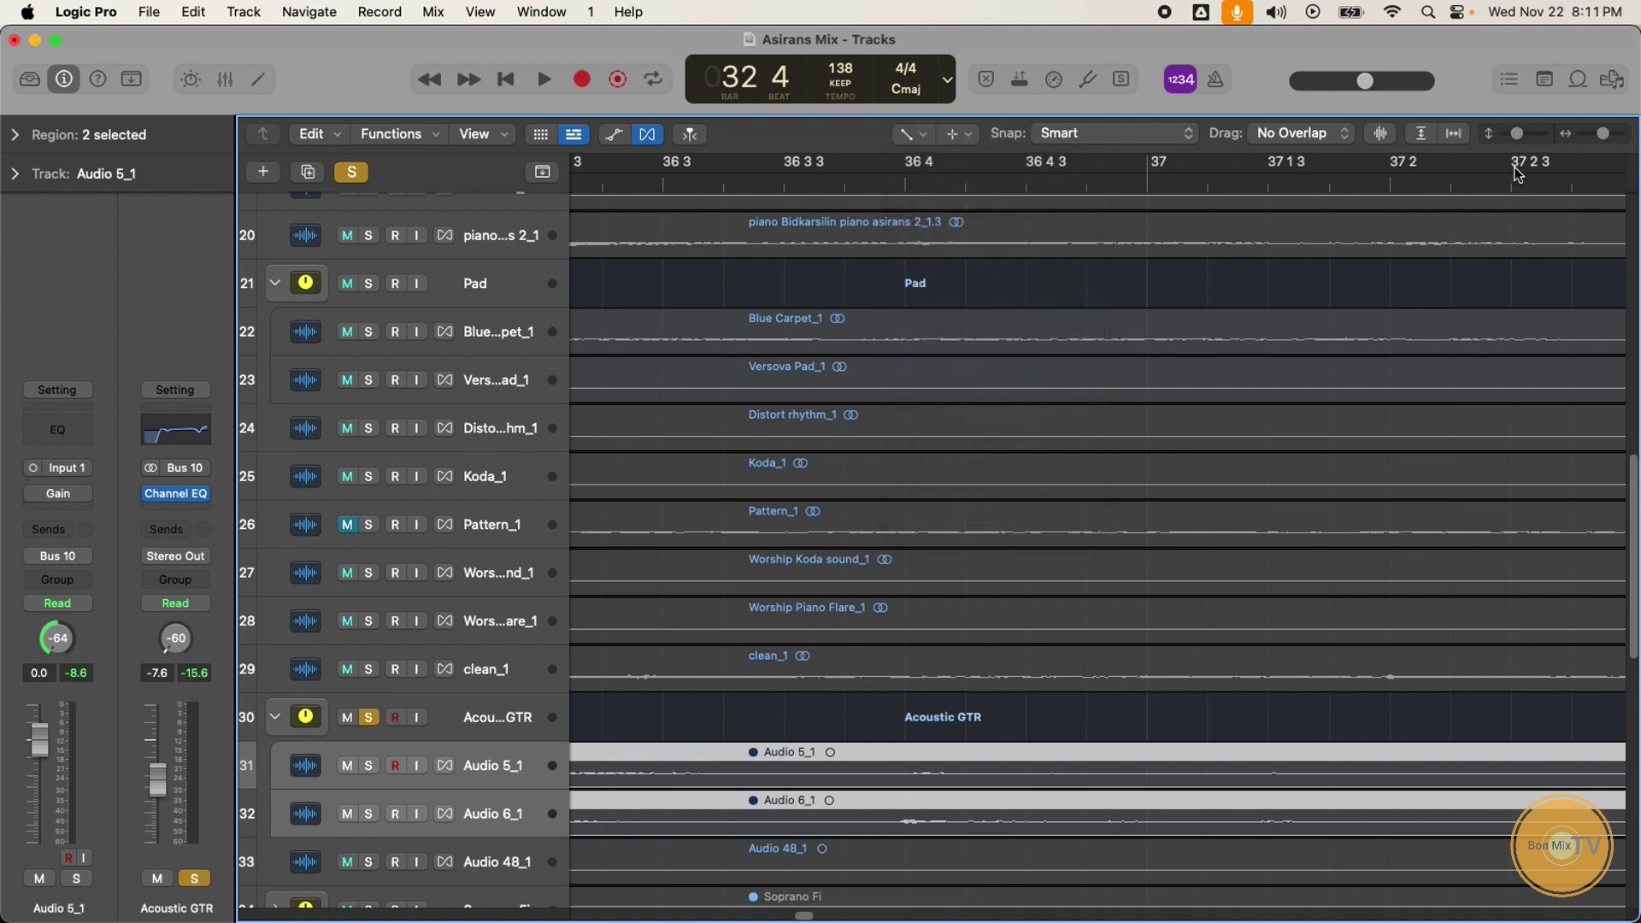
left_click_drag(1518, 133, 1512, 133)
scroll(1191, 432, "up", 4)
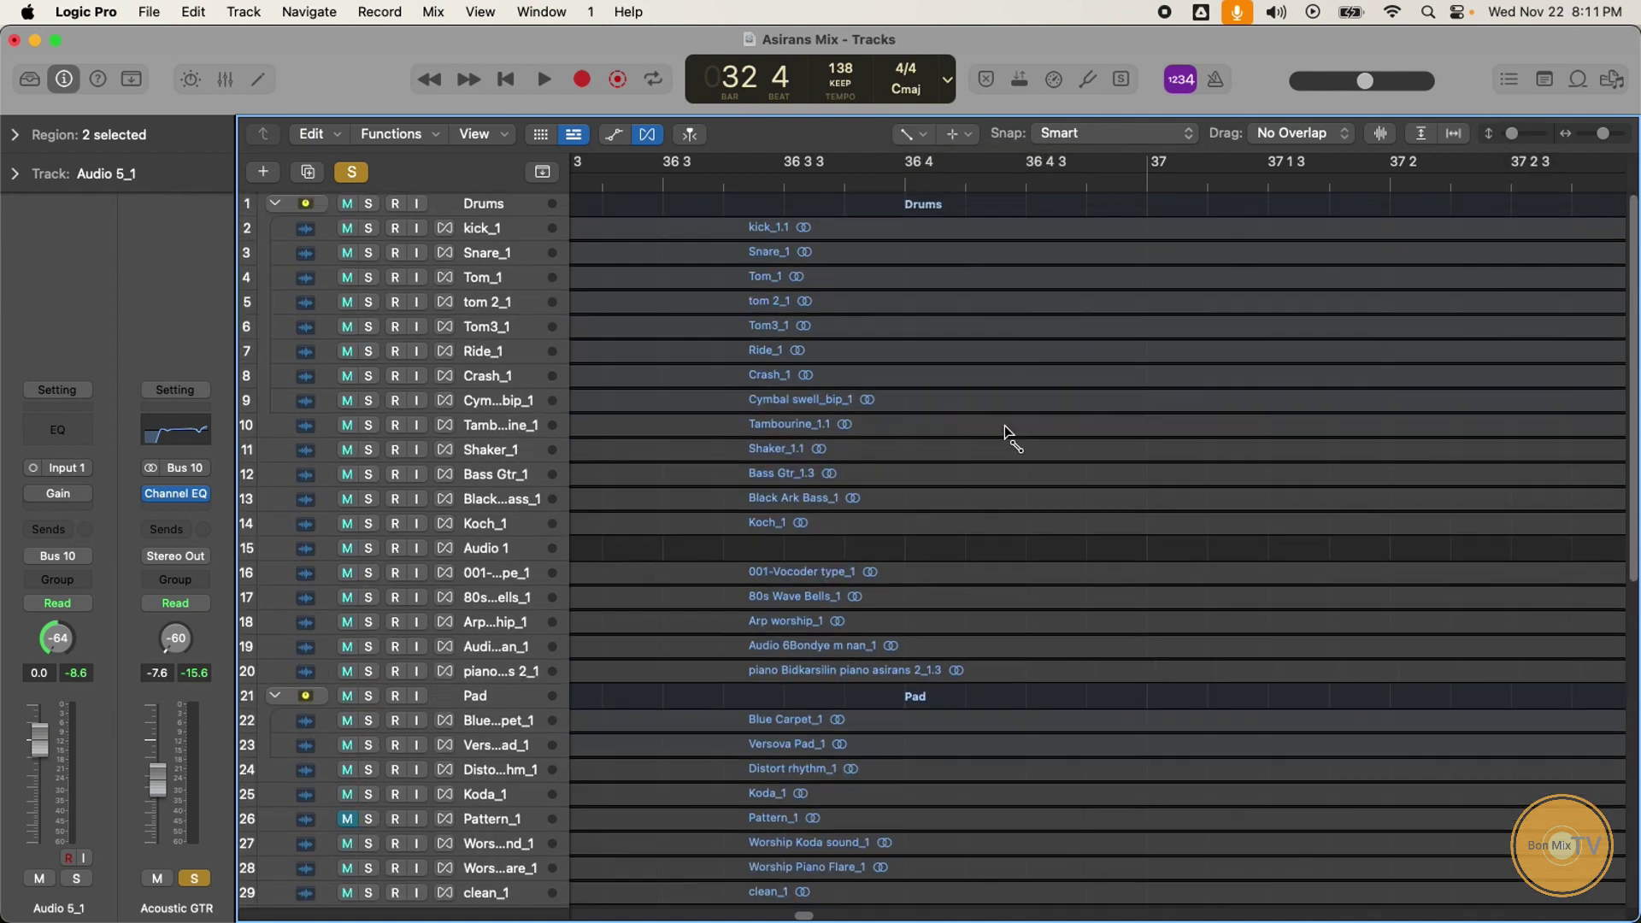
scroll(1008, 432, "down", 12)
left_click(1529, 134)
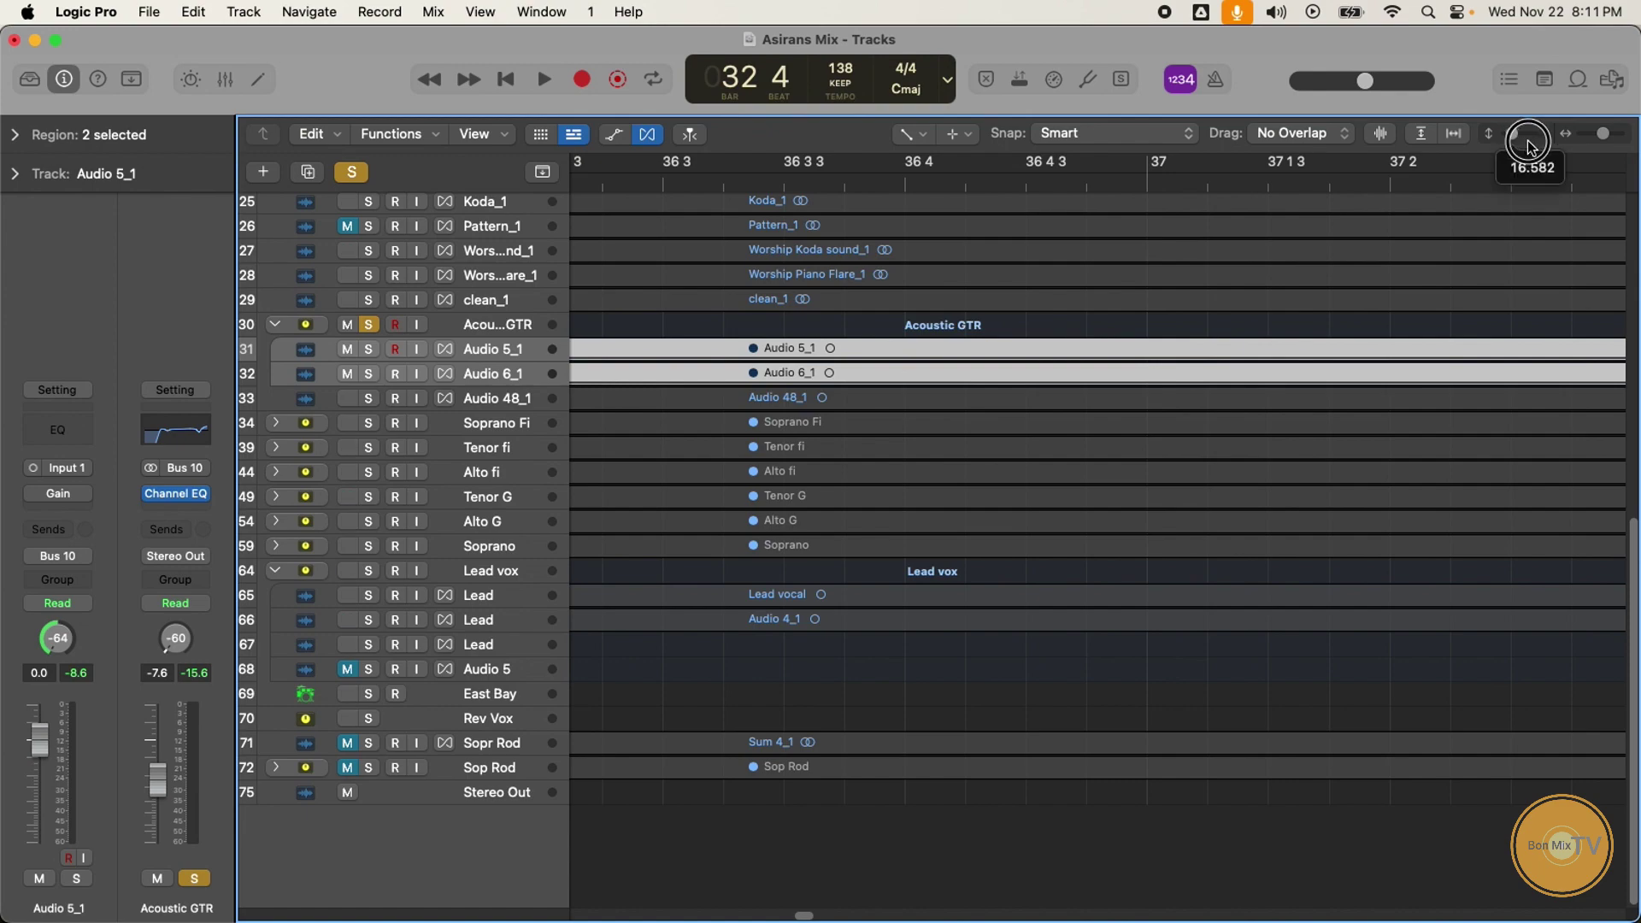
left_click(356, 172)
scroll(897, 427, "down", 5)
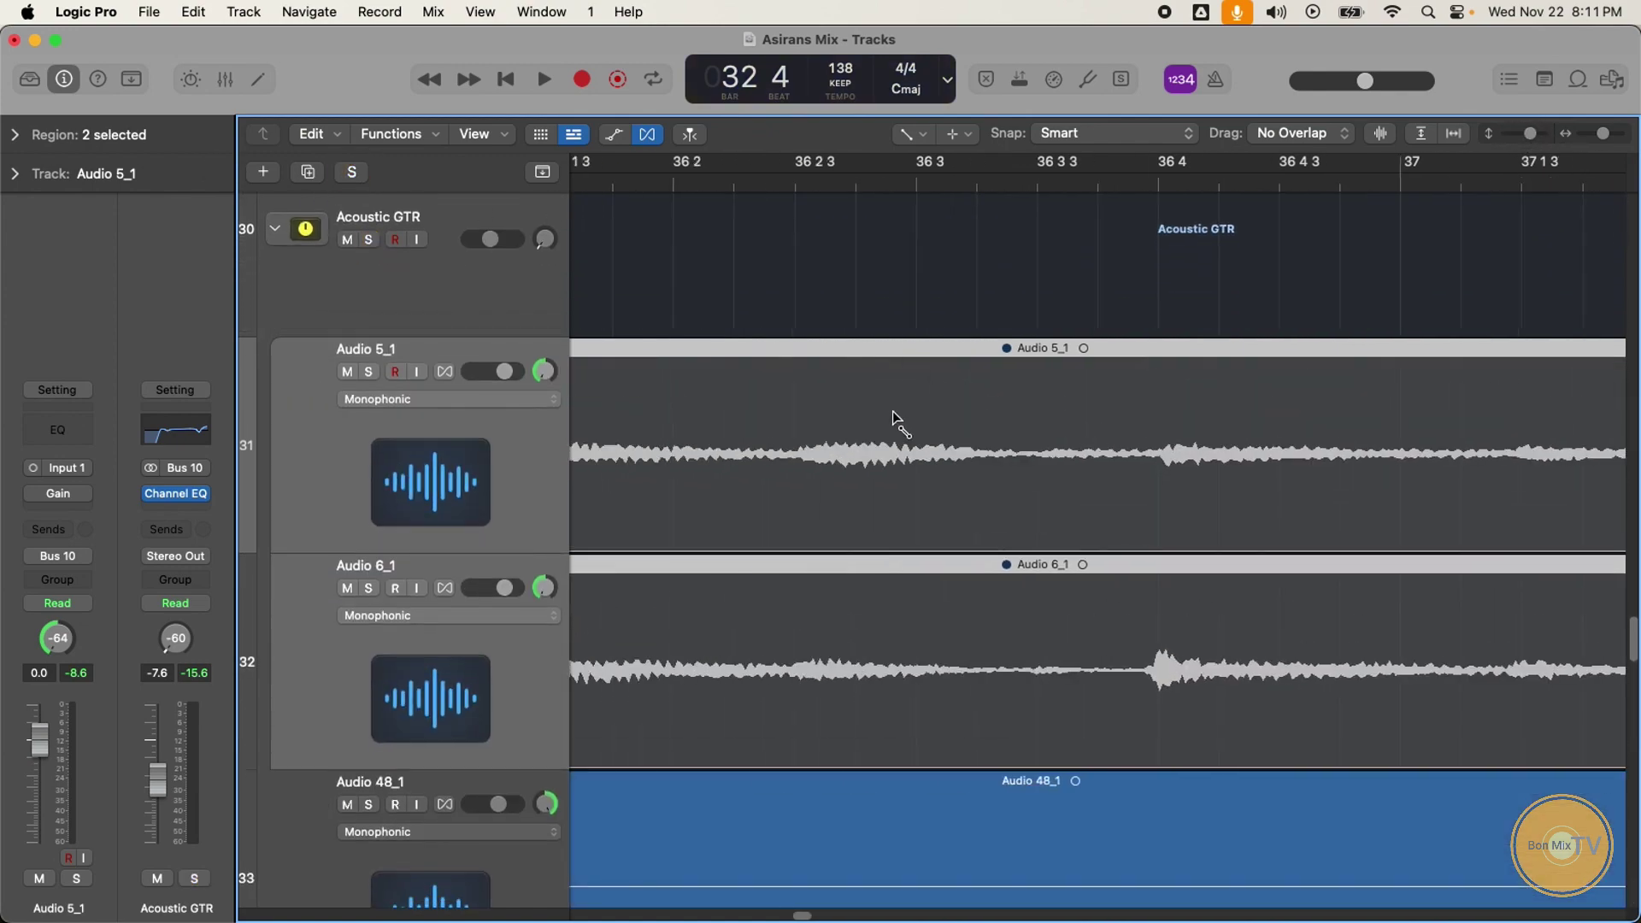
scroll(991, 544, "left", 15)
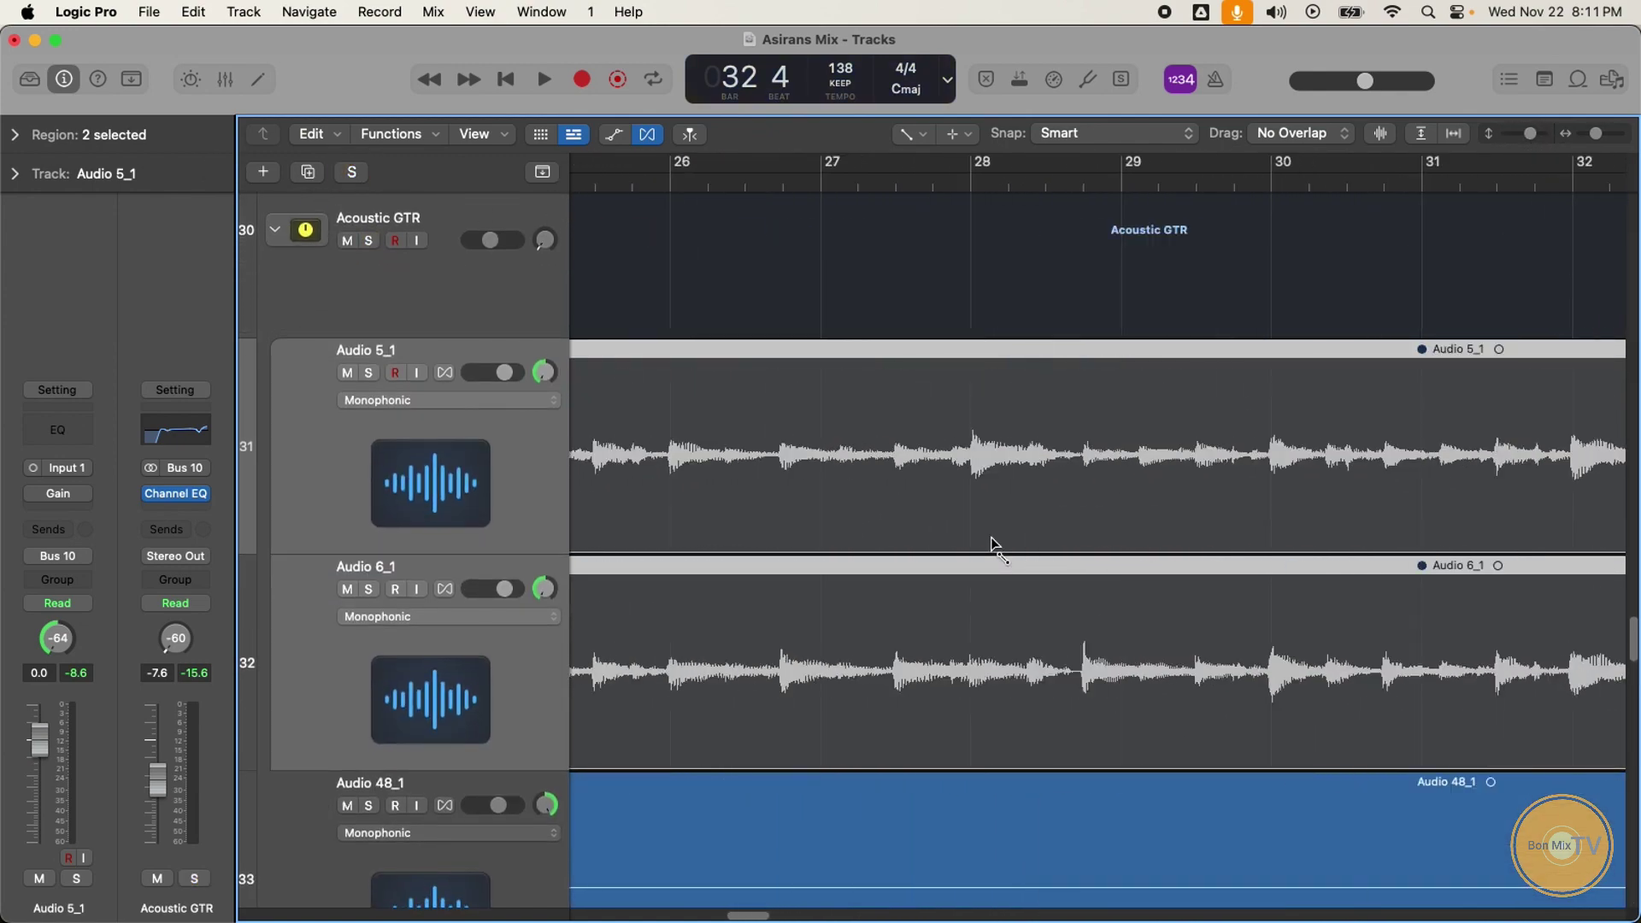
scroll(940, 598, "right", 5)
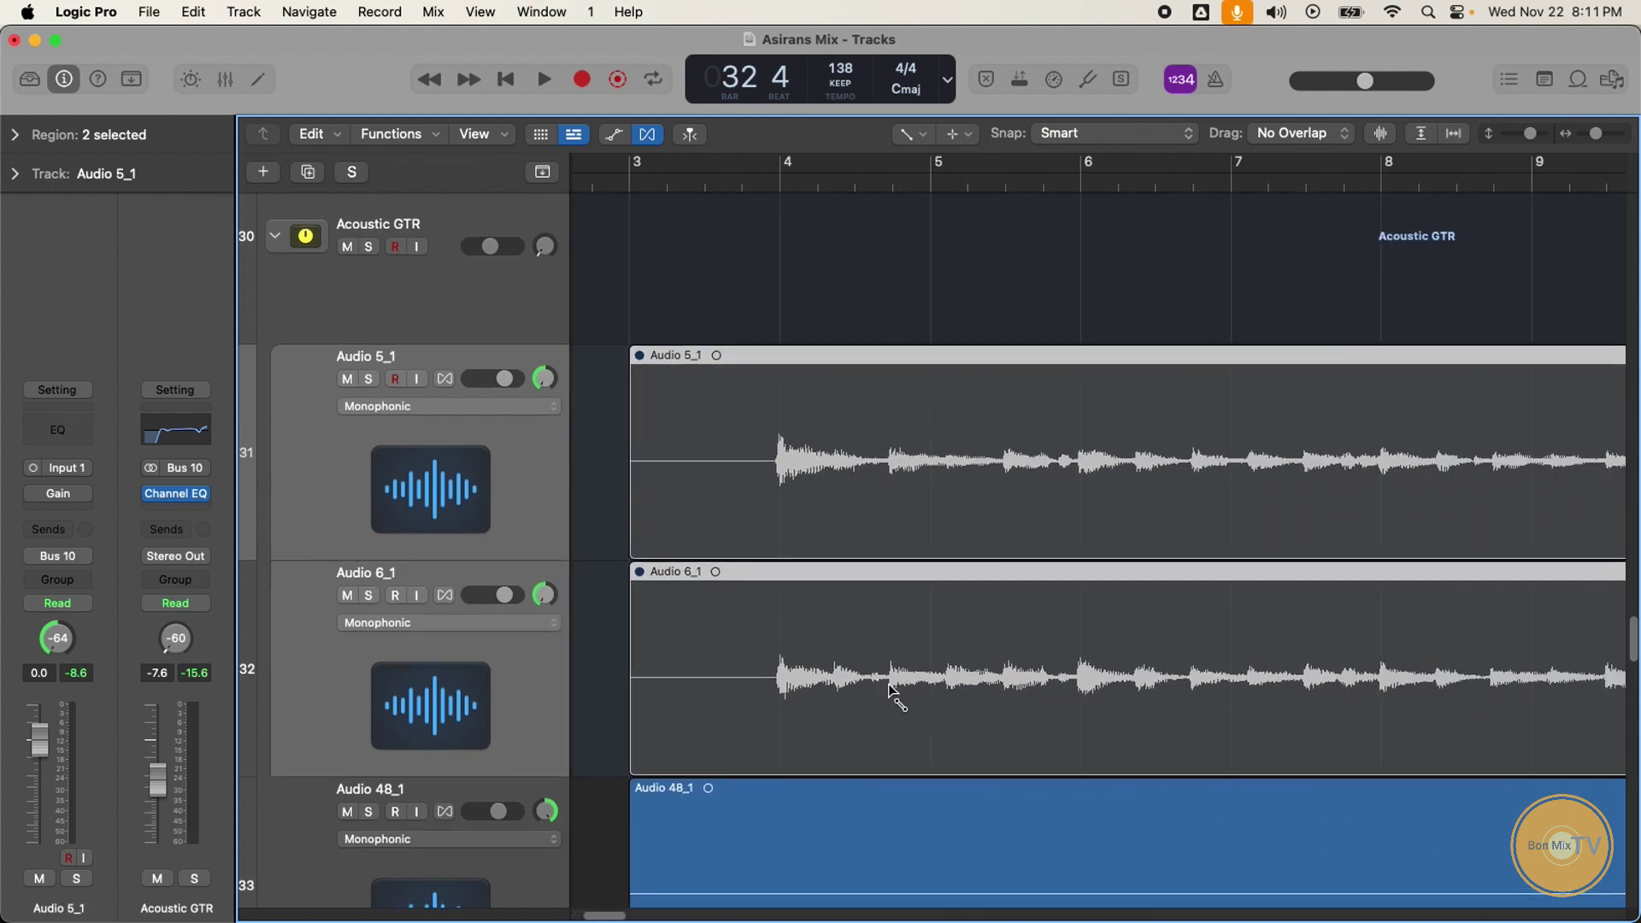
scroll(659, 447, "down", 1)
left_click(1530, 135)
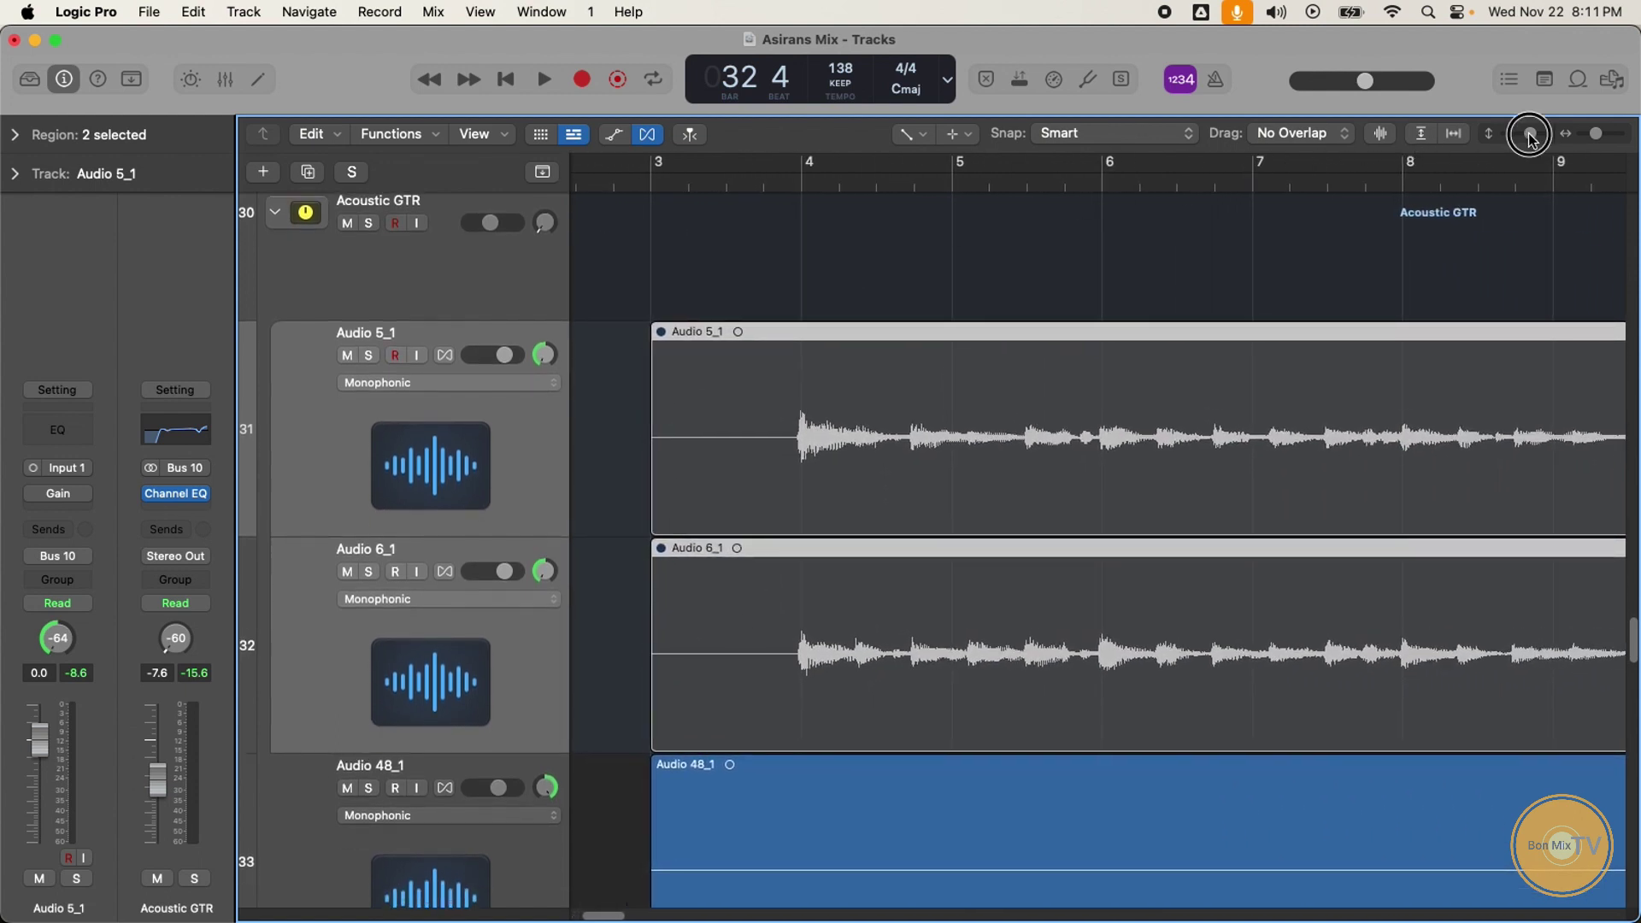
Step: With the Pointer Tool, trim the empty start of the Audio 5_1 and Audio 6_1 regions to just before bar 4
left_click(906, 134)
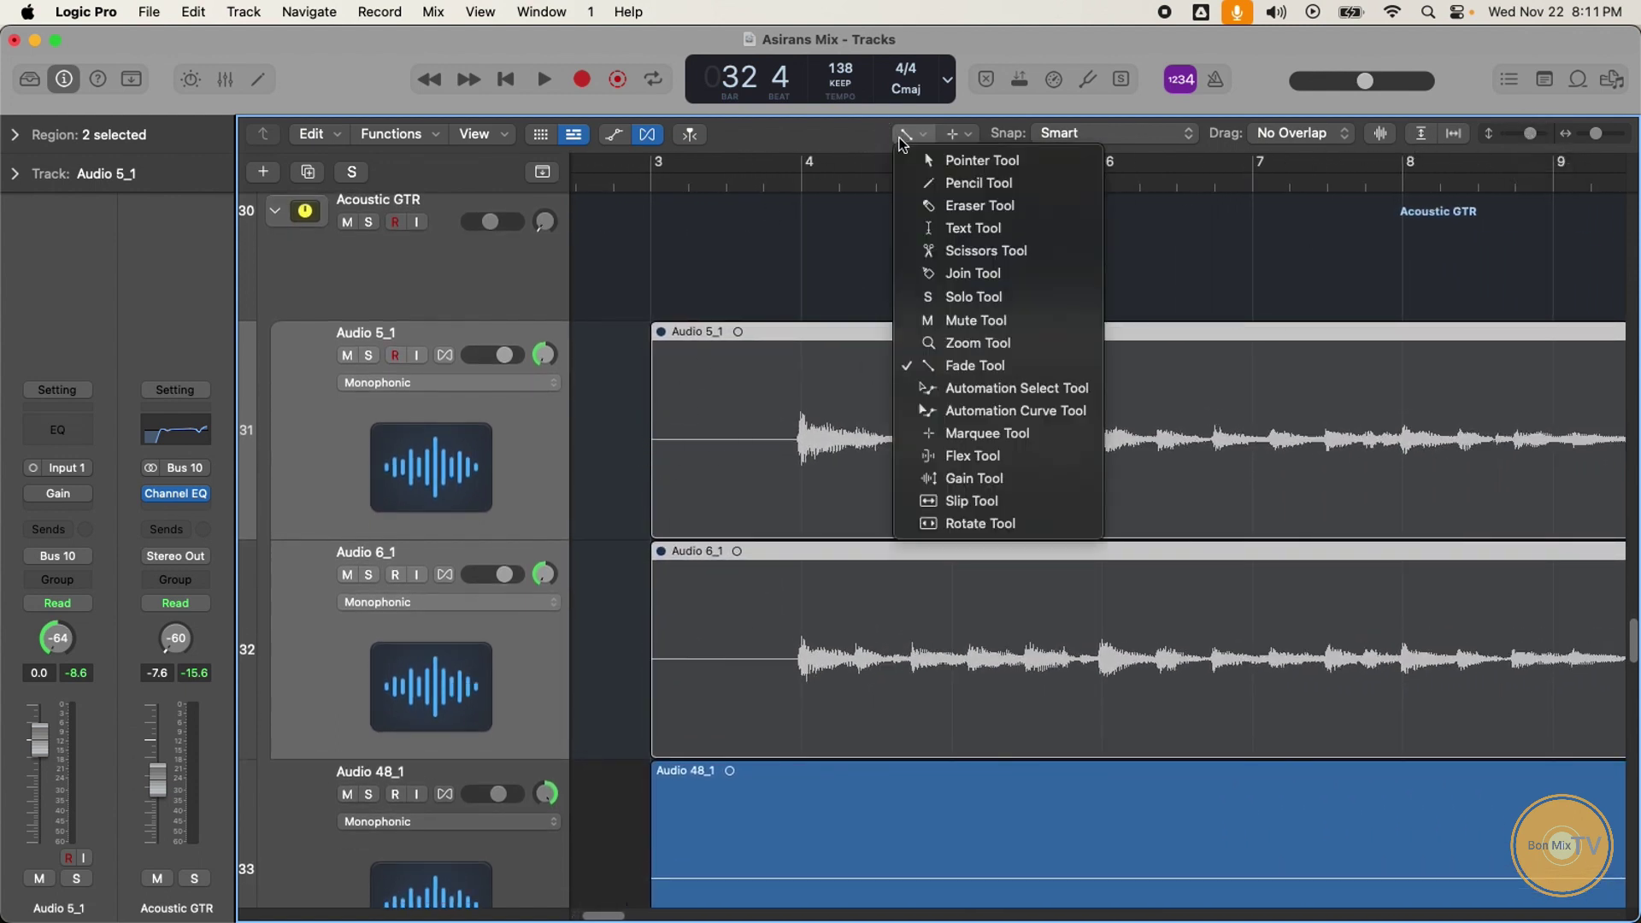
left_click(979, 161)
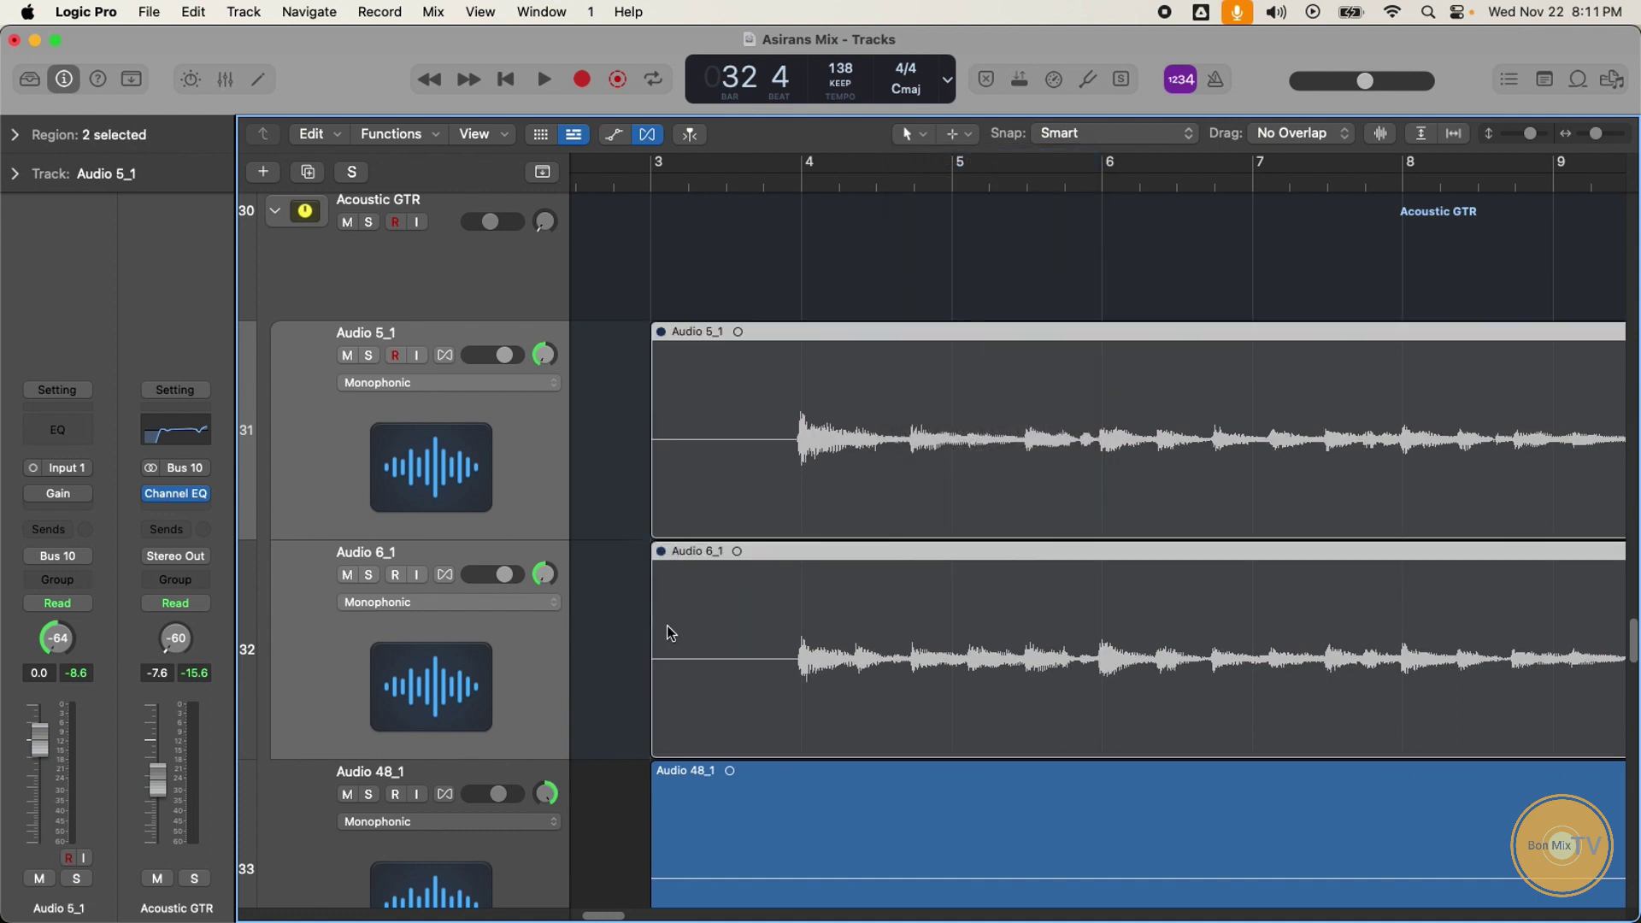
left_click_drag(655, 718, 793, 708)
left_click_drag(769, 540, 768, 540)
Step: Place the playhead at bar 3 beat 4 and unmute the selected Audio 5_1 and Audio 6_1 regions
left_click(369, 223)
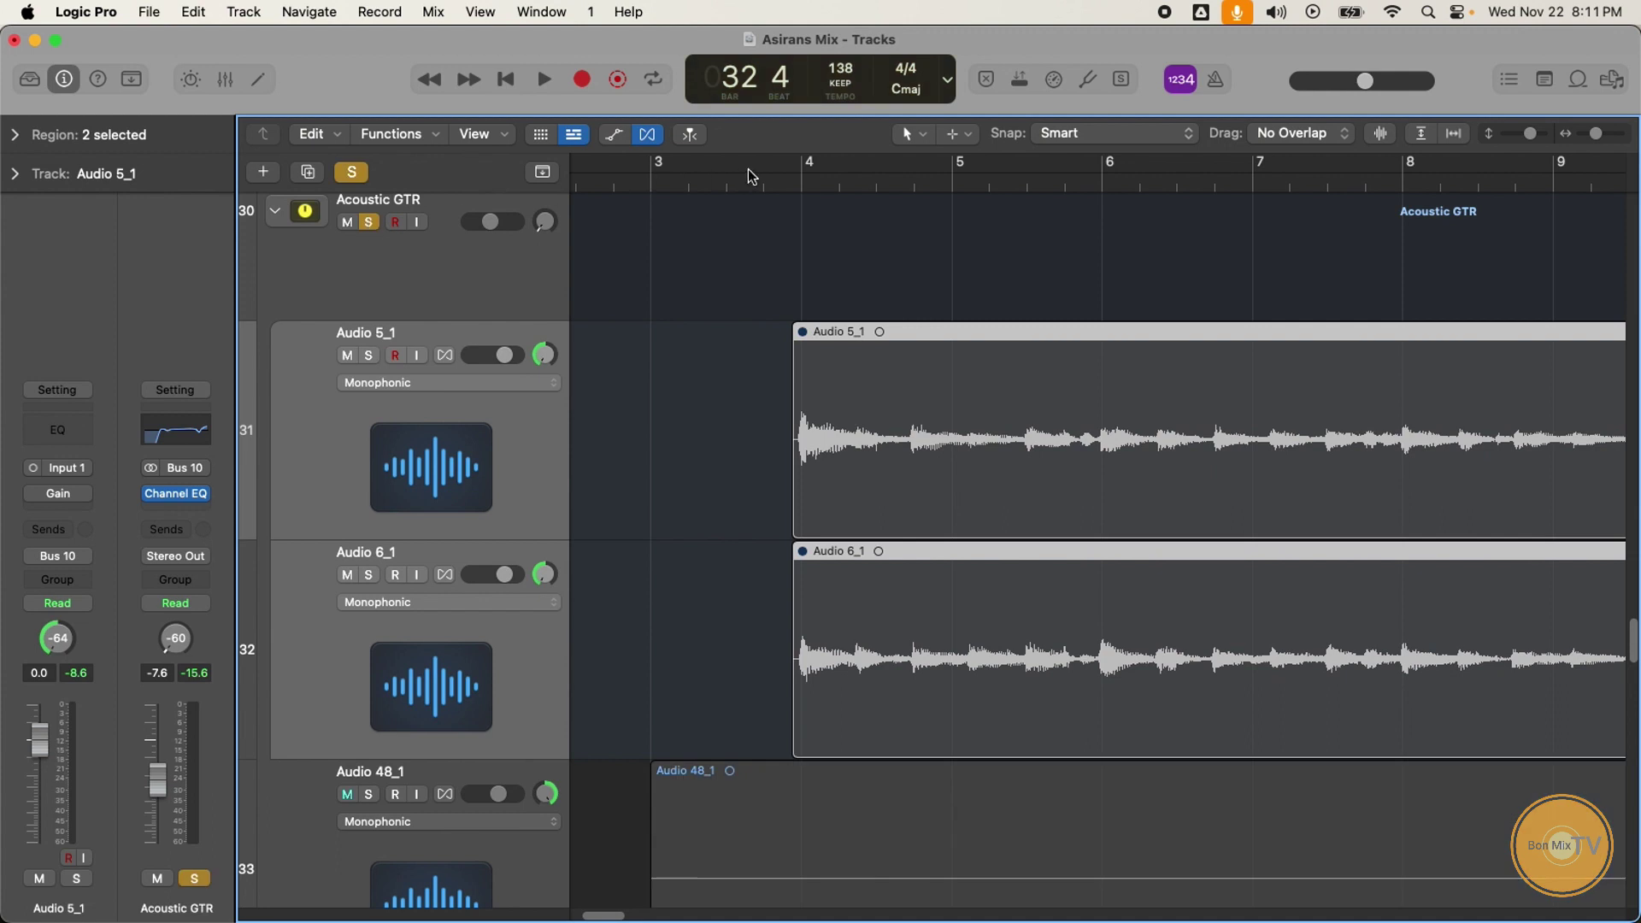
left_click(752, 175)
left_click(369, 223)
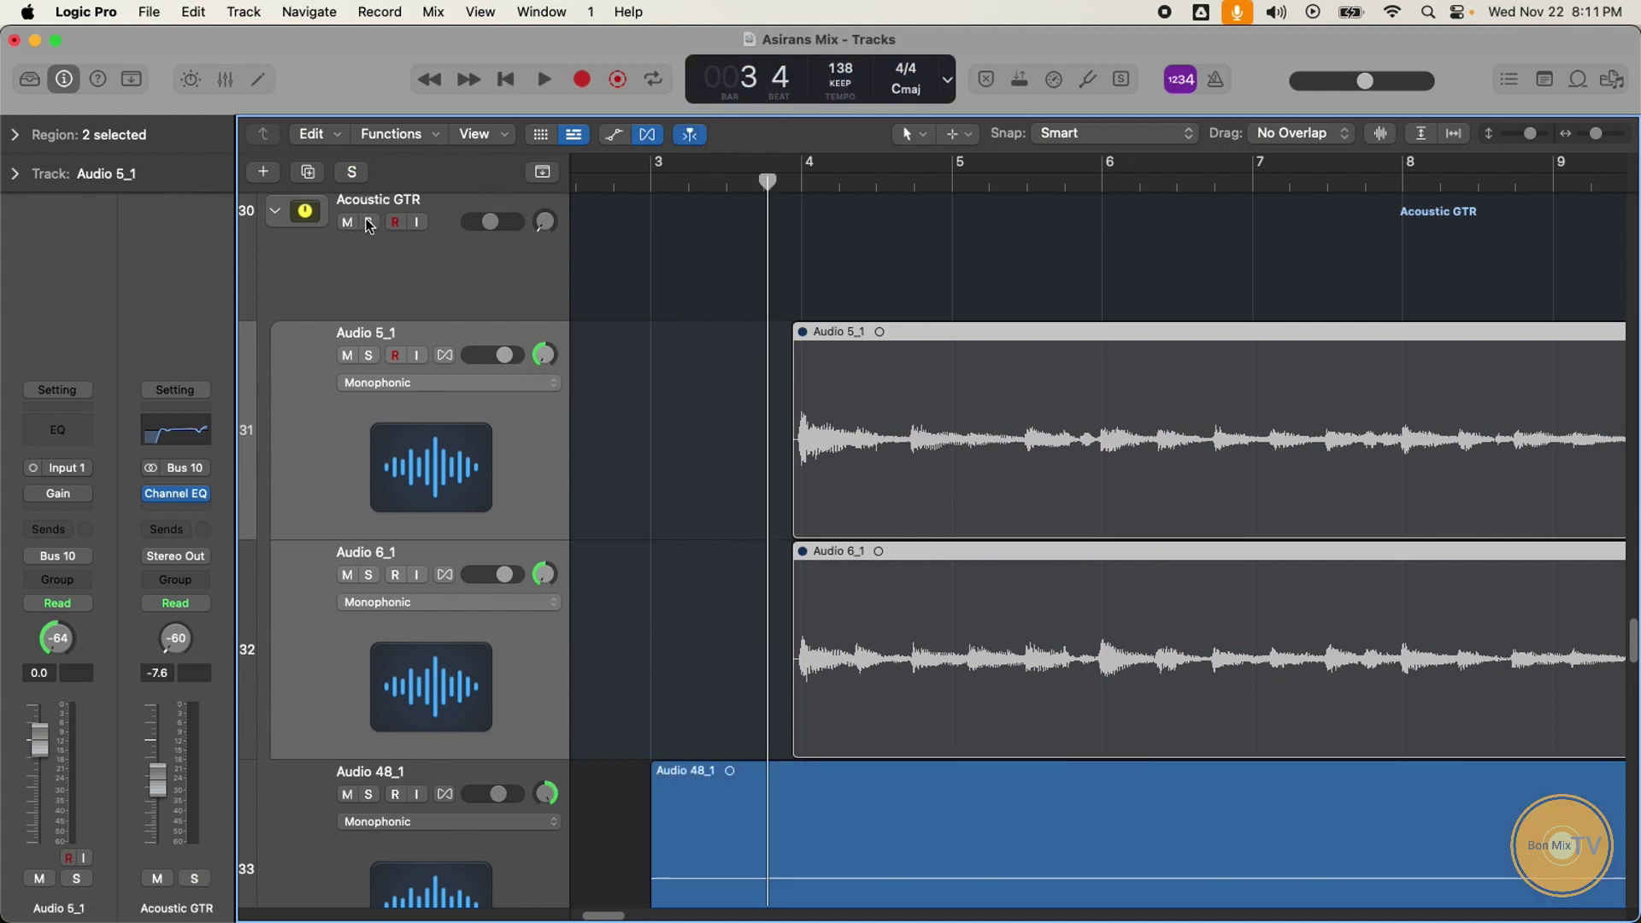
left_click_drag(659, 391, 913, 578)
right_click(885, 433)
key("Escape")
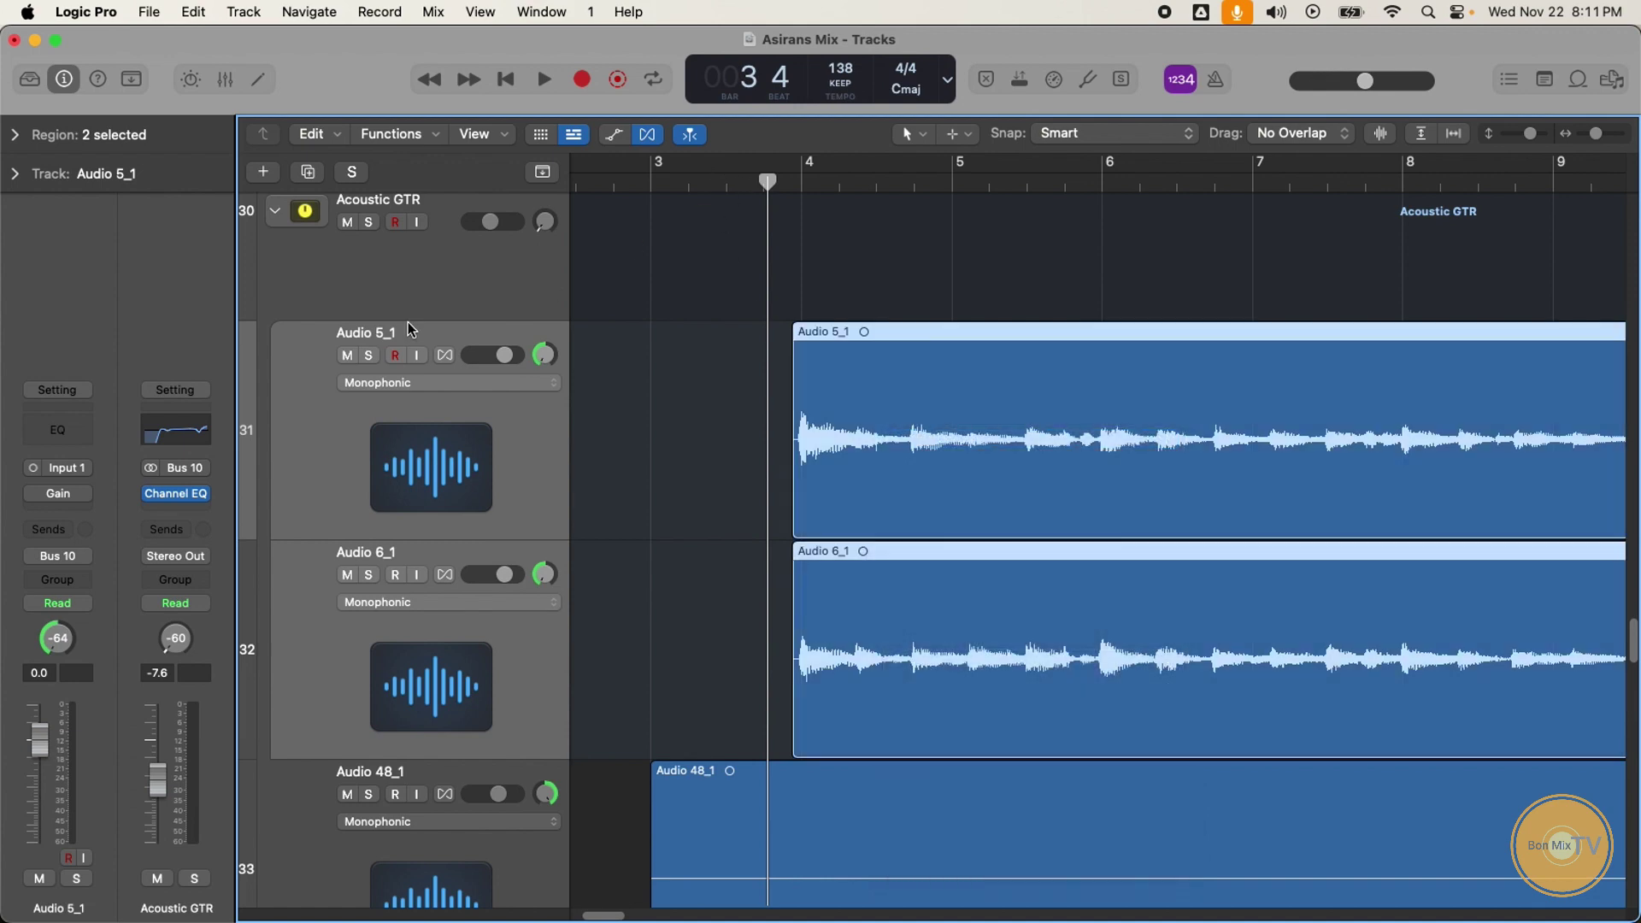
Step: Solo the Acoustic GTR stack, pan the selected Audio 5_1 and Audio 6_1 tracks to +63 and deselect the regions
left_click(369, 224)
scroll(596, 360, "right", 1)
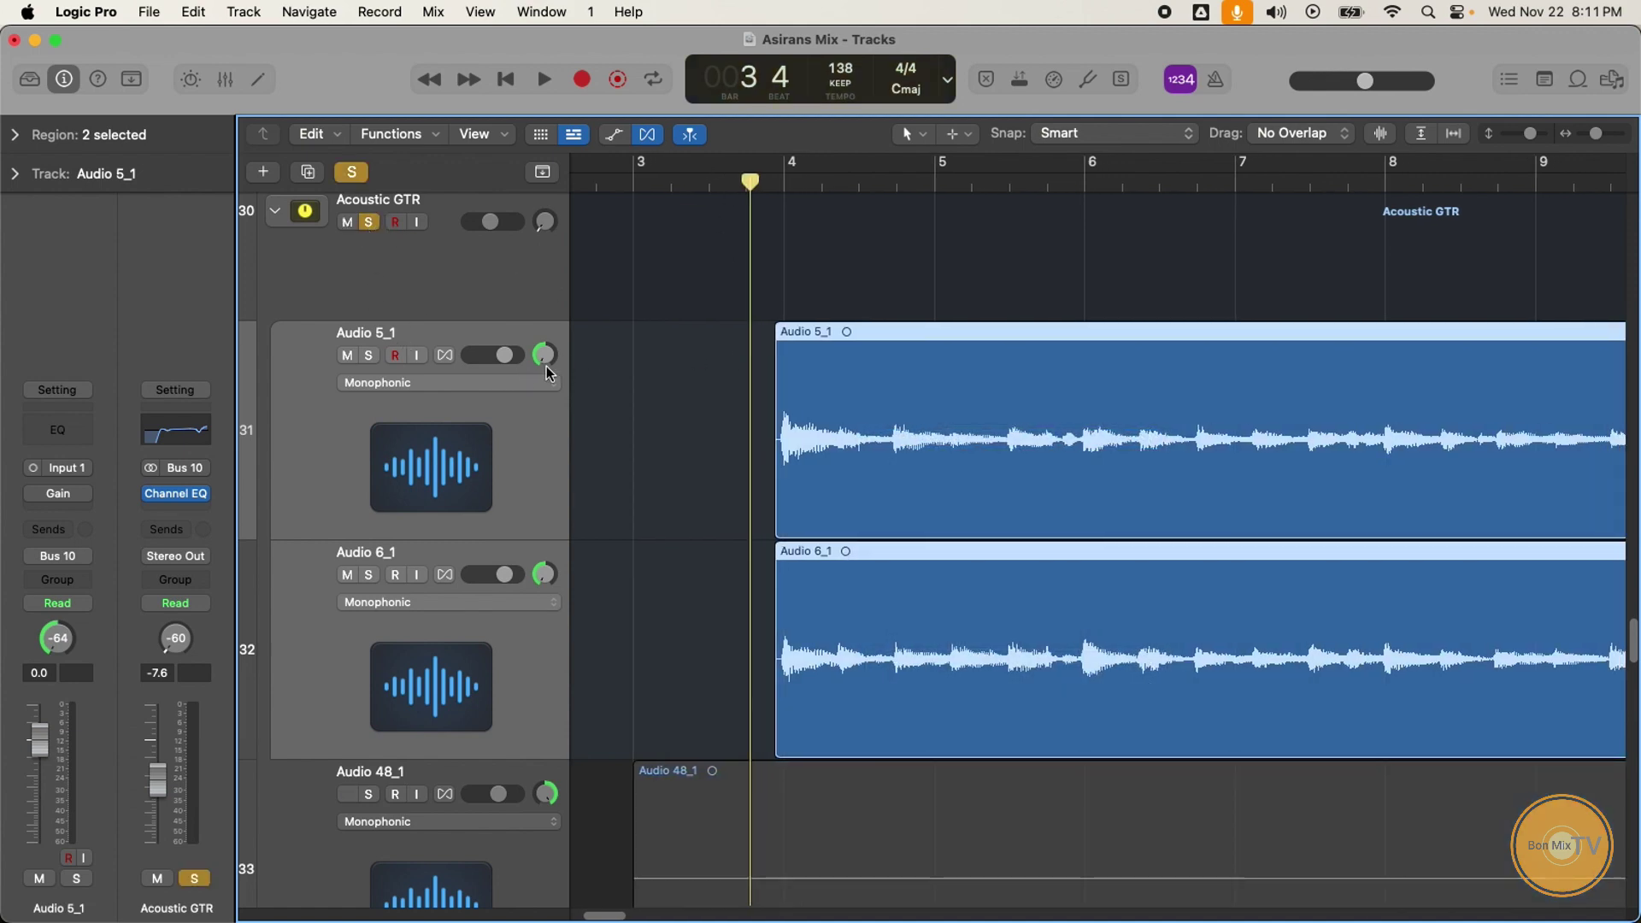
left_click_drag(545, 354, 587, 146)
left_click(604, 487)
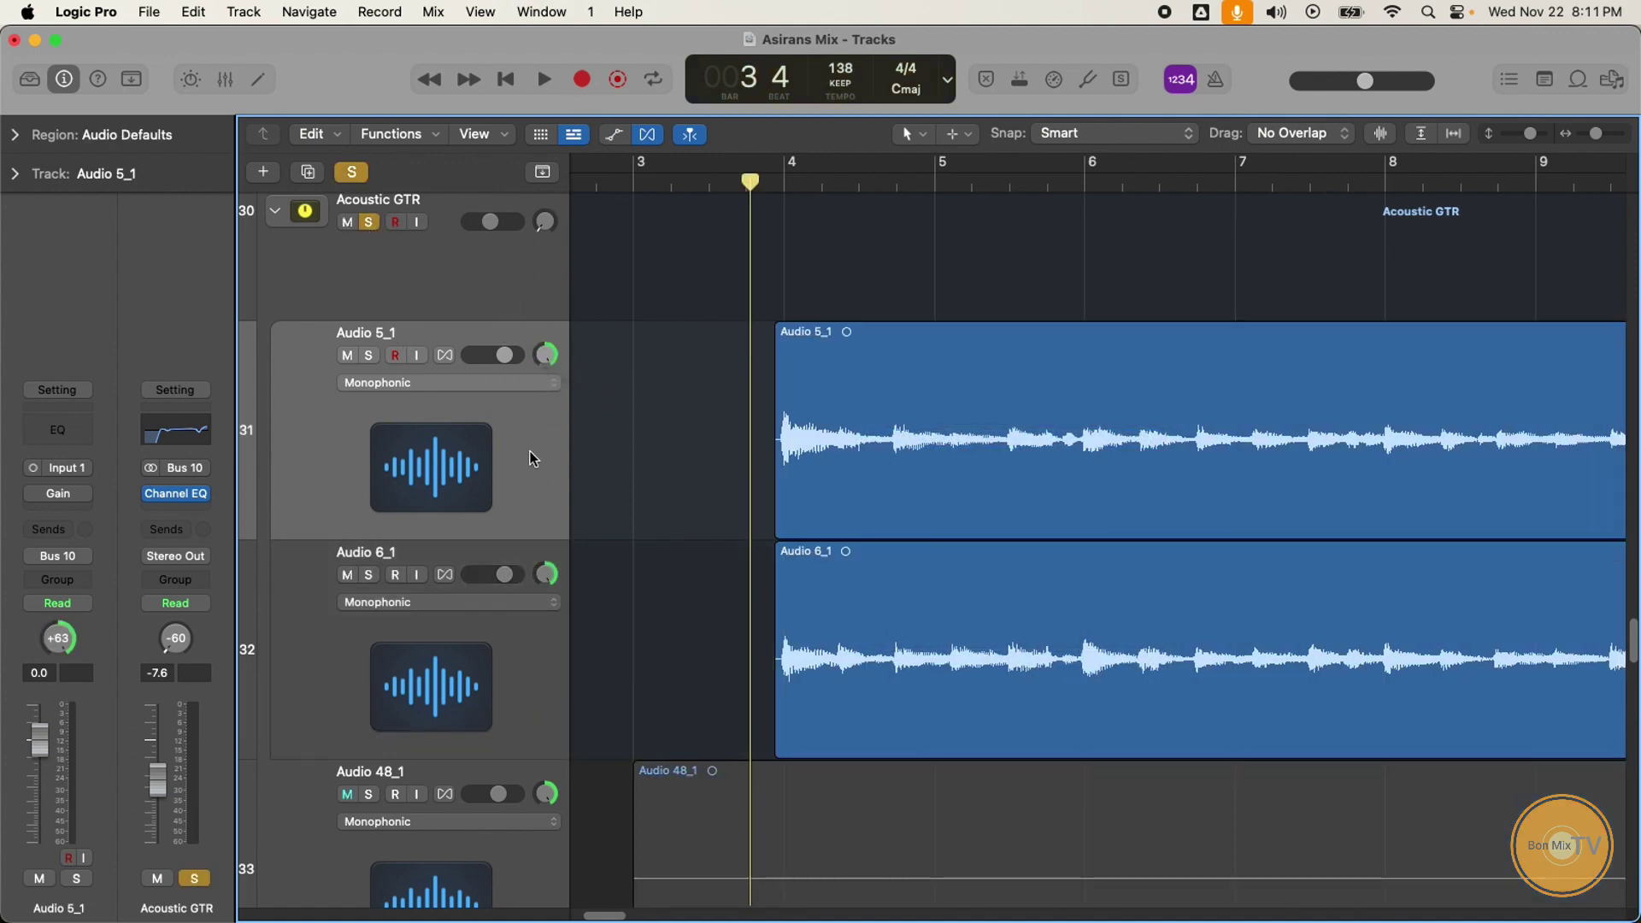
Step: Pan the Audio 6_1 track to the left, reduce the track height slightly and play the soloed guitars from bar 3
left_click_drag(545, 575, 615, 718)
left_click_drag(1530, 134, 1527, 134)
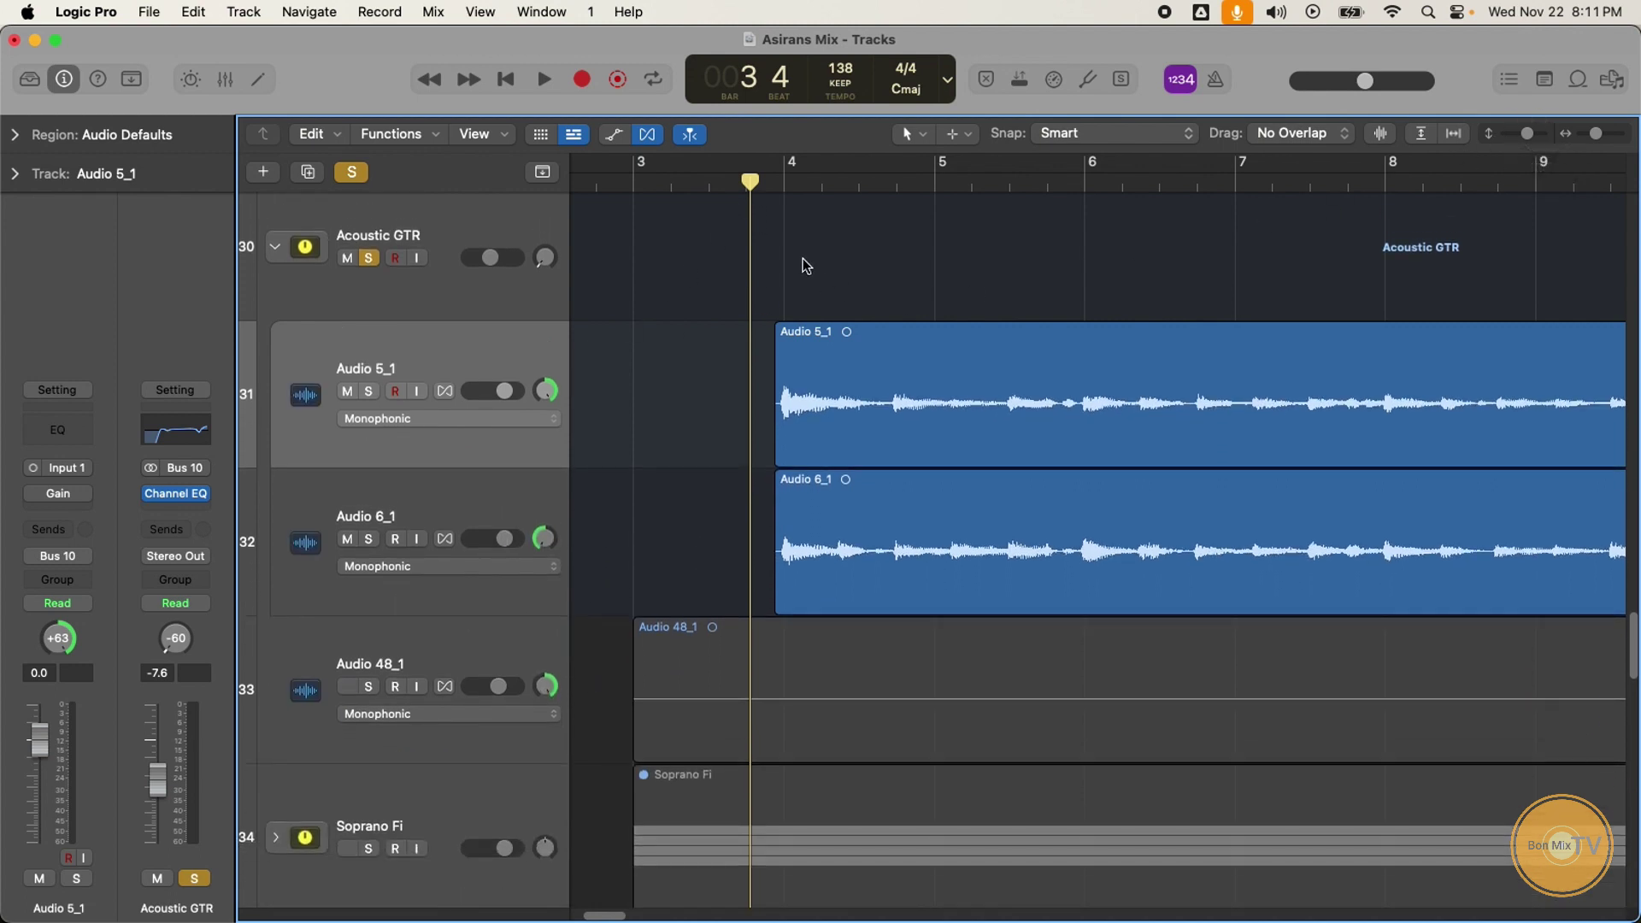
key("space")
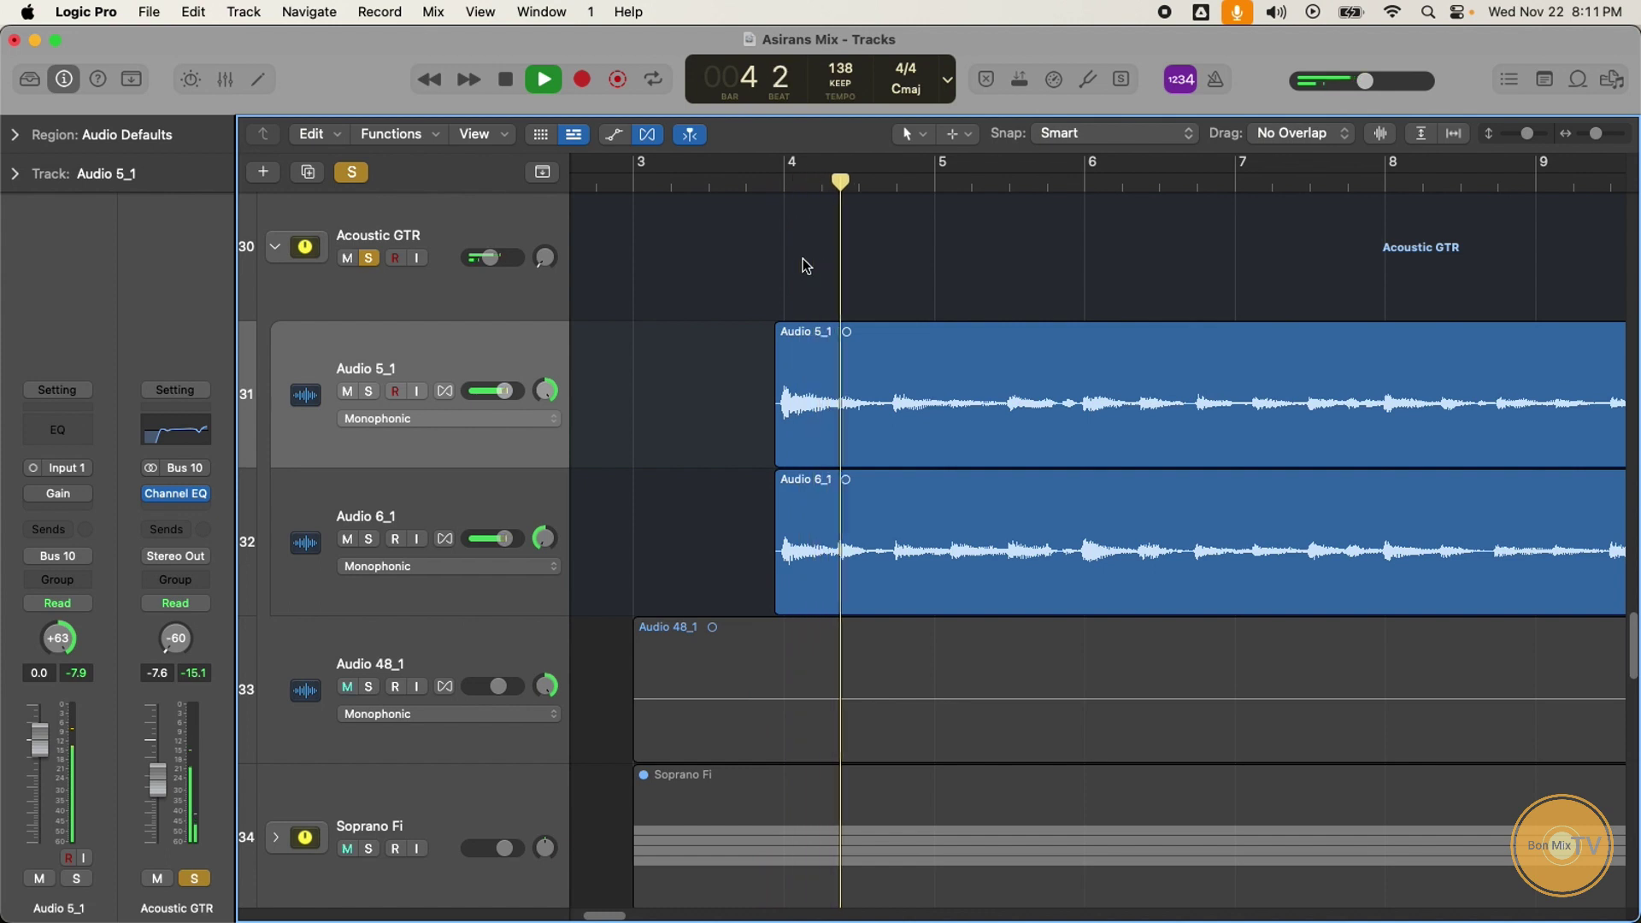
Step: Stop playback and reset the Acoustic GTR stack's pan to the centre
key("space")
left_click_drag(543, 256, 544, 191)
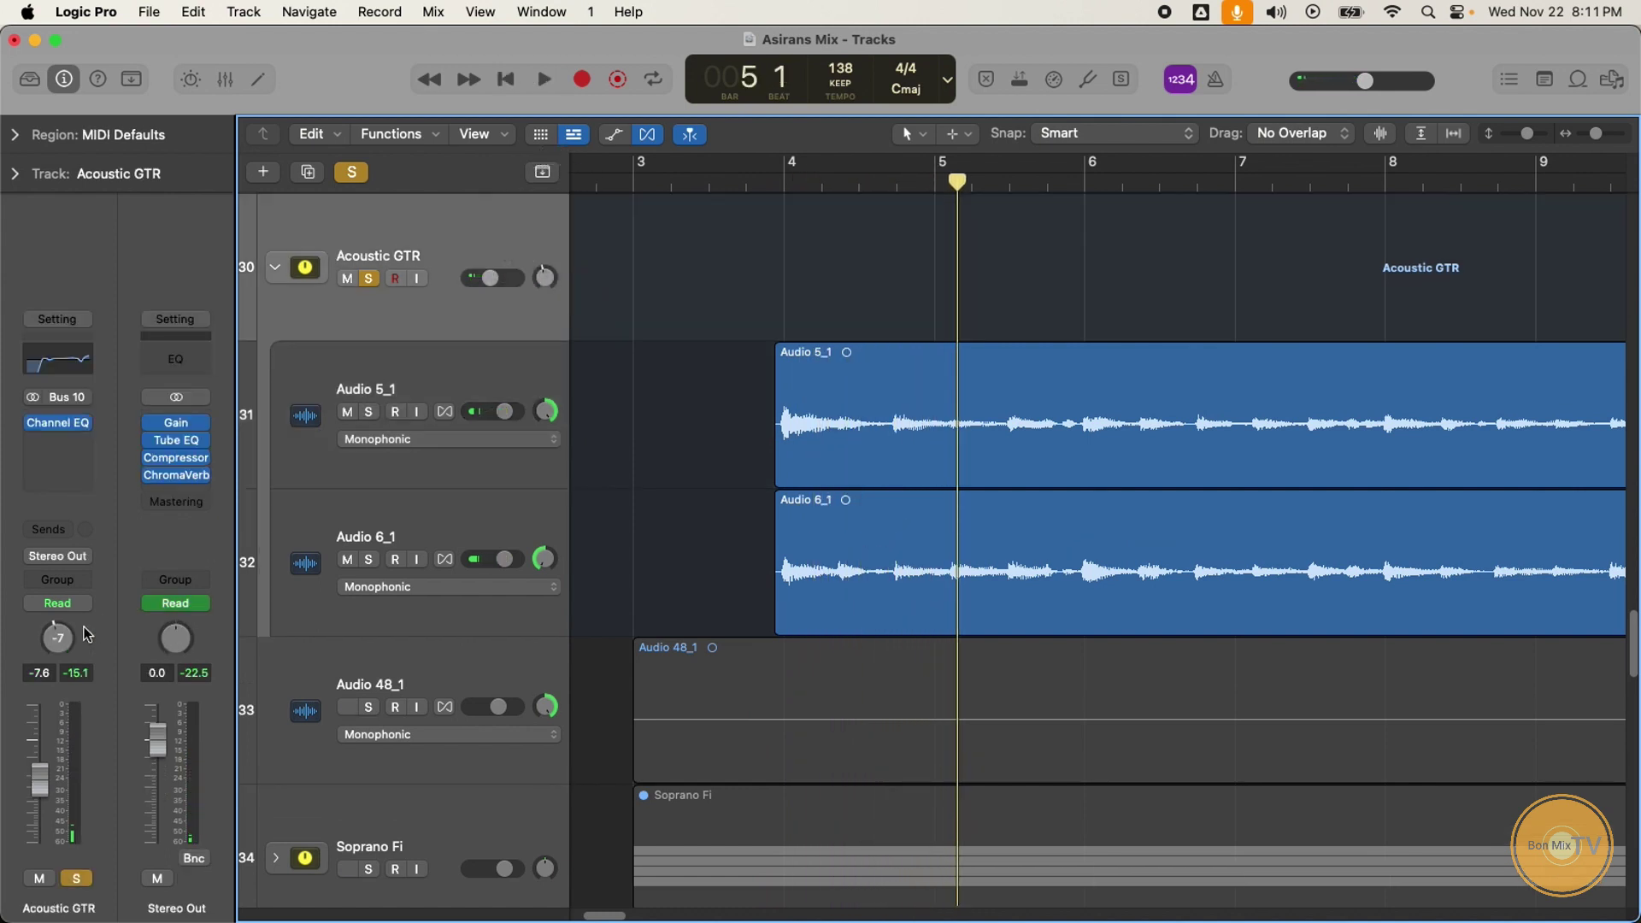
left_click_drag(57, 637, 60, 631)
left_click(60, 628)
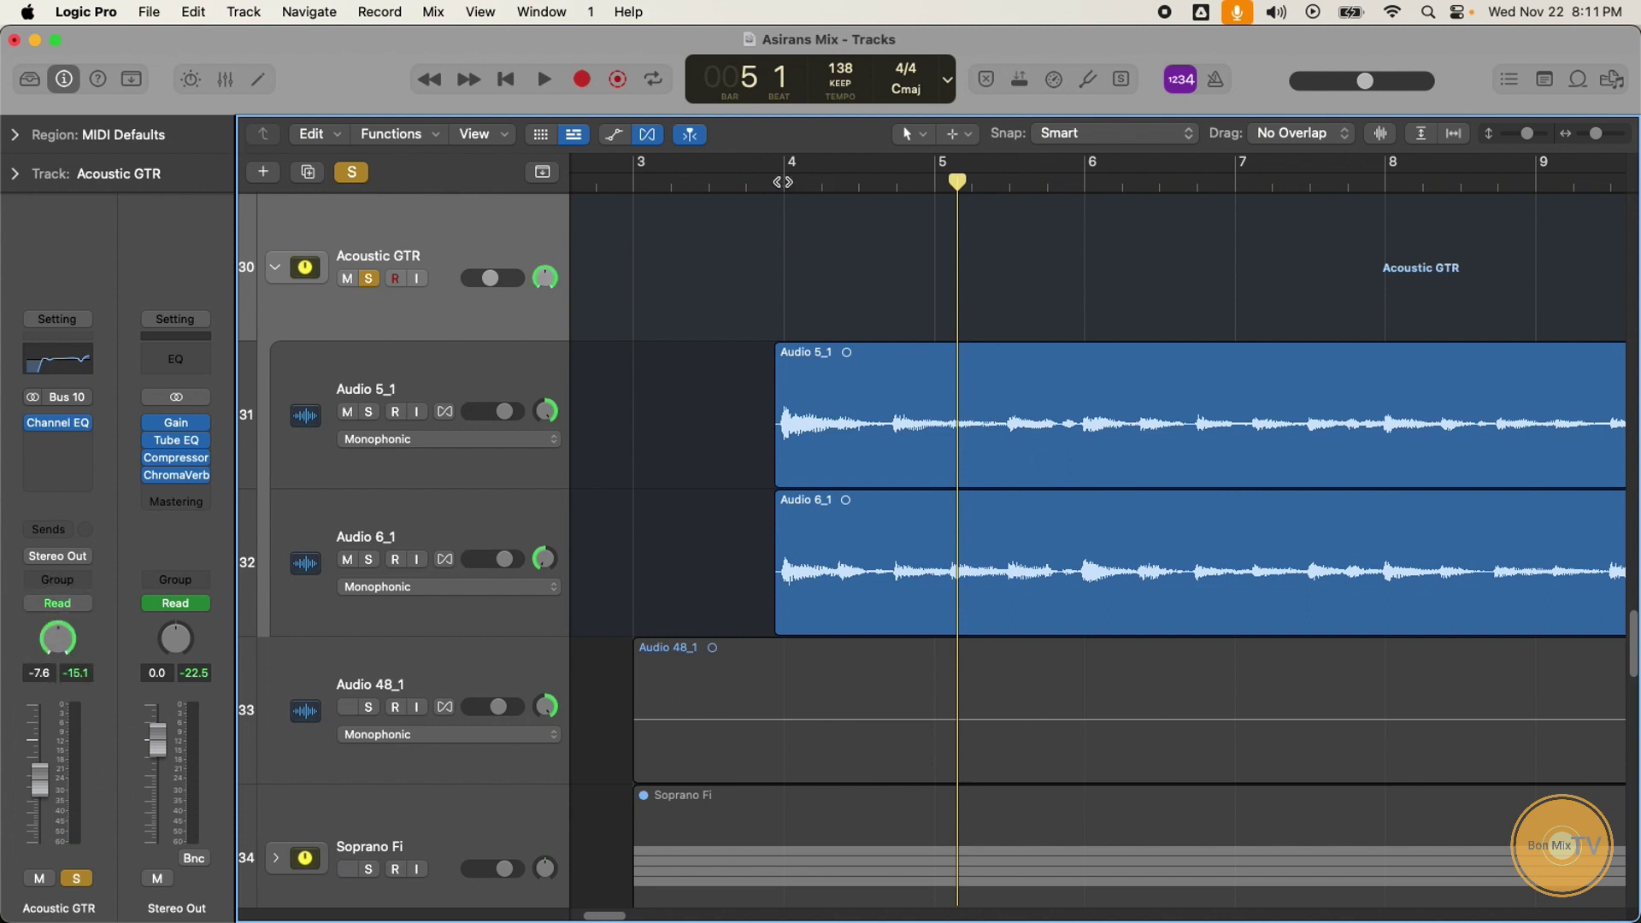
Step: Play the soloed acoustic guitars from bar 4 and stop shortly before bar 5
left_click(782, 182)
key("space")
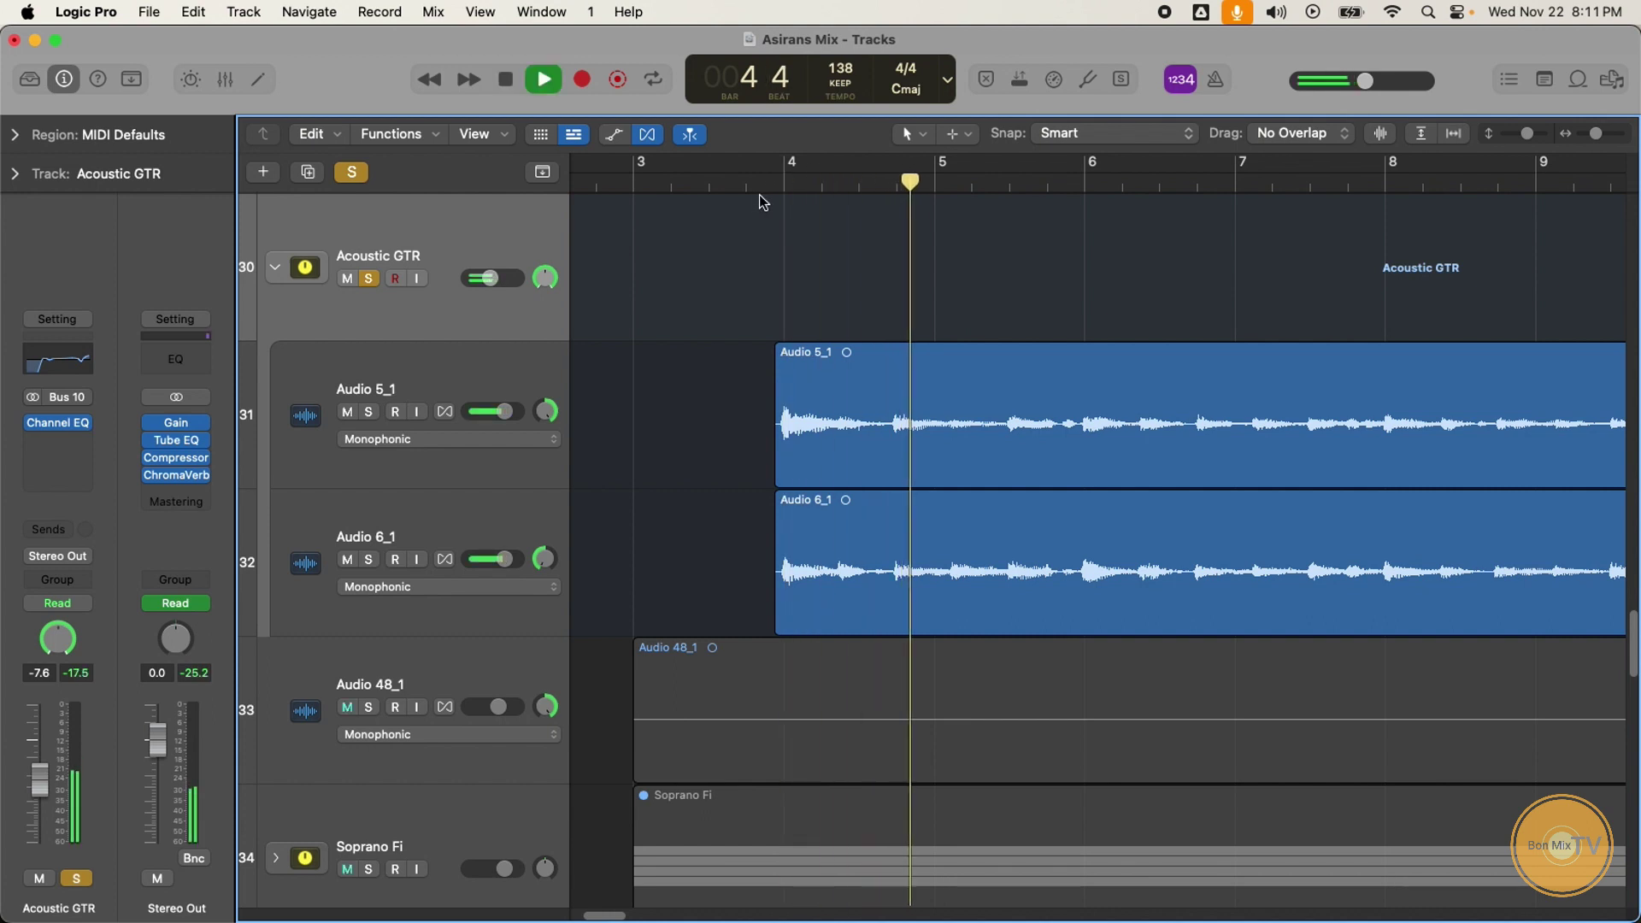
key("space")
Step: With the Fade Tool, add a fade-in about one bar long to the Audio 5_1 and Audio 6_1 regions and play it
left_click(921, 136)
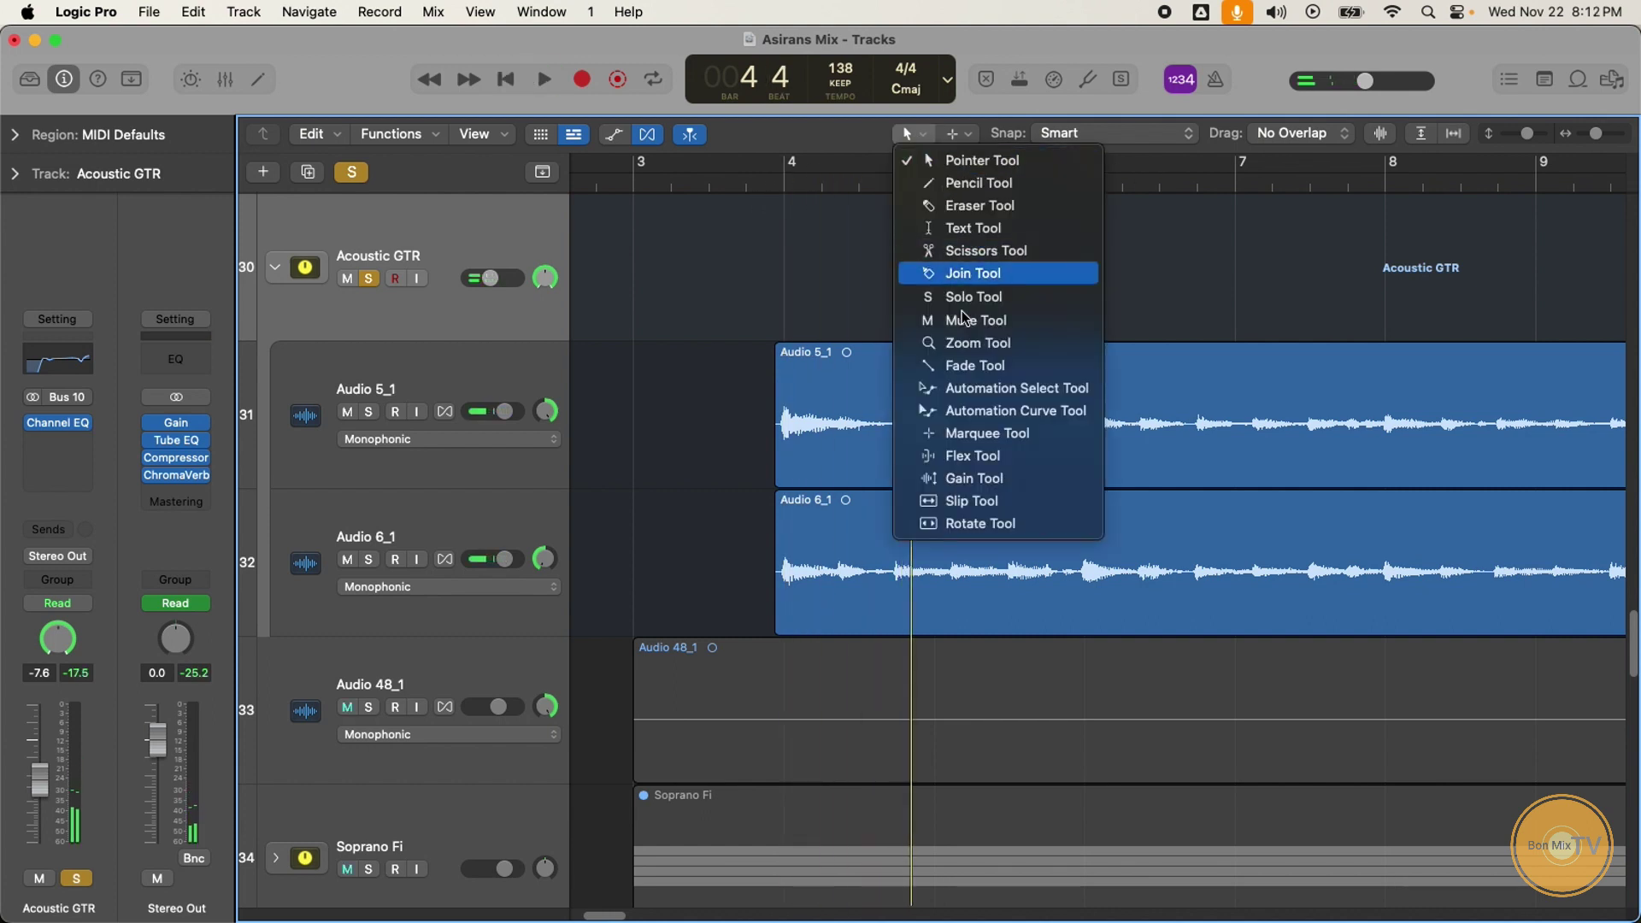
left_click(974, 363)
left_click_drag(726, 366, 677, 440)
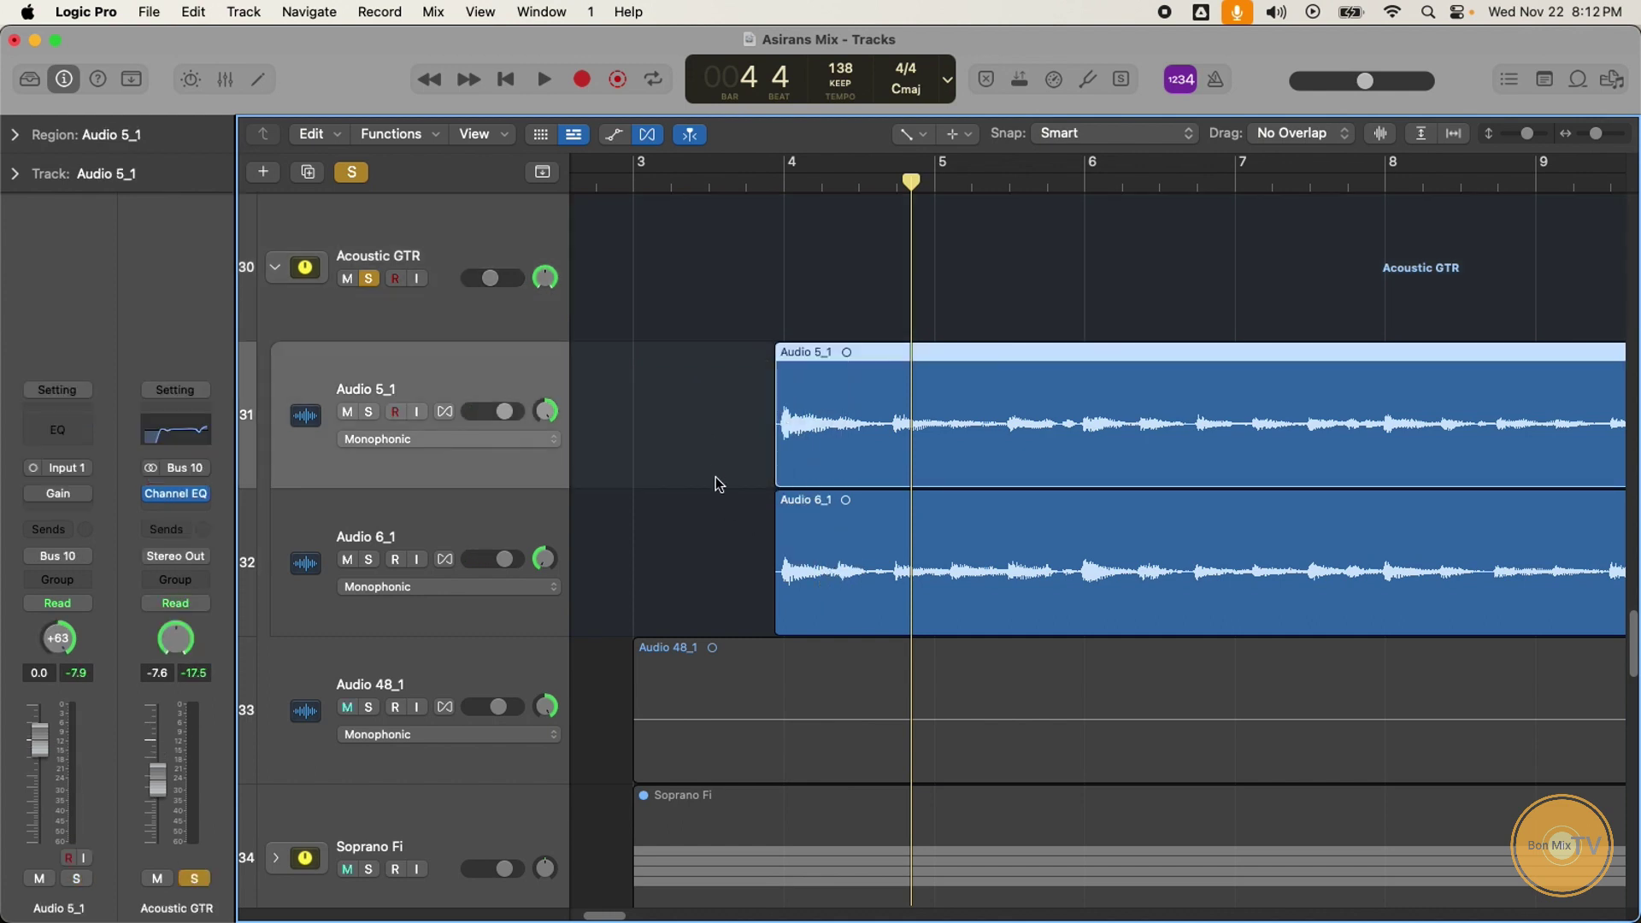
mouse_move(665, 551)
left_mouse_down()
mouse_move(769, 476)
mouse_move(803, 425)
left_mouse_up()
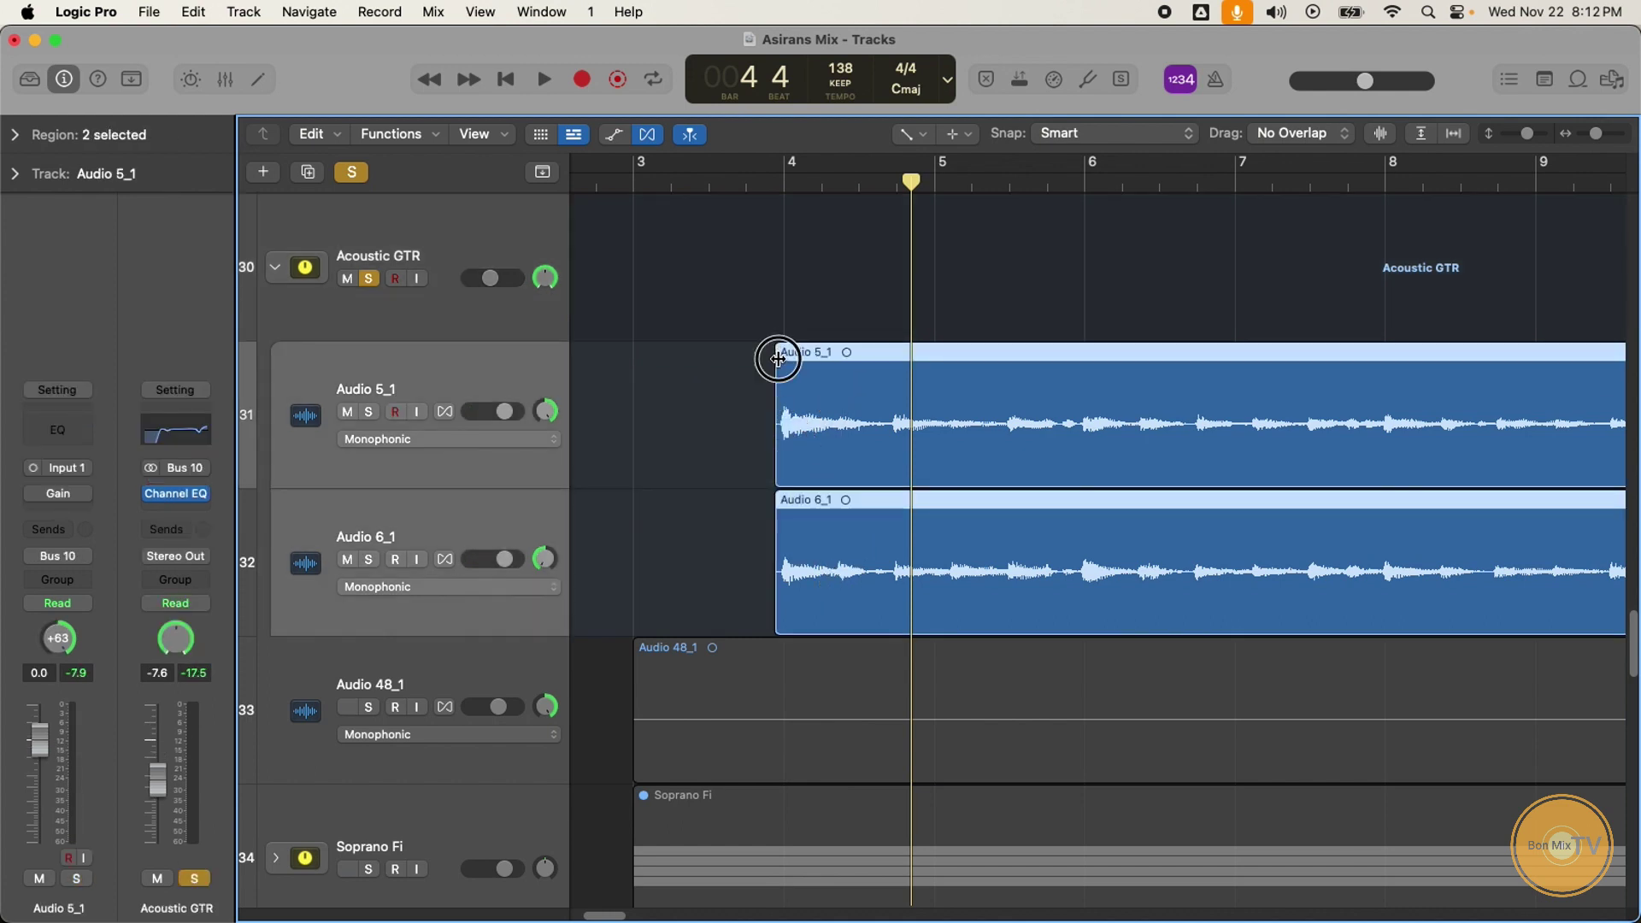
left_click_drag(777, 356, 927, 356)
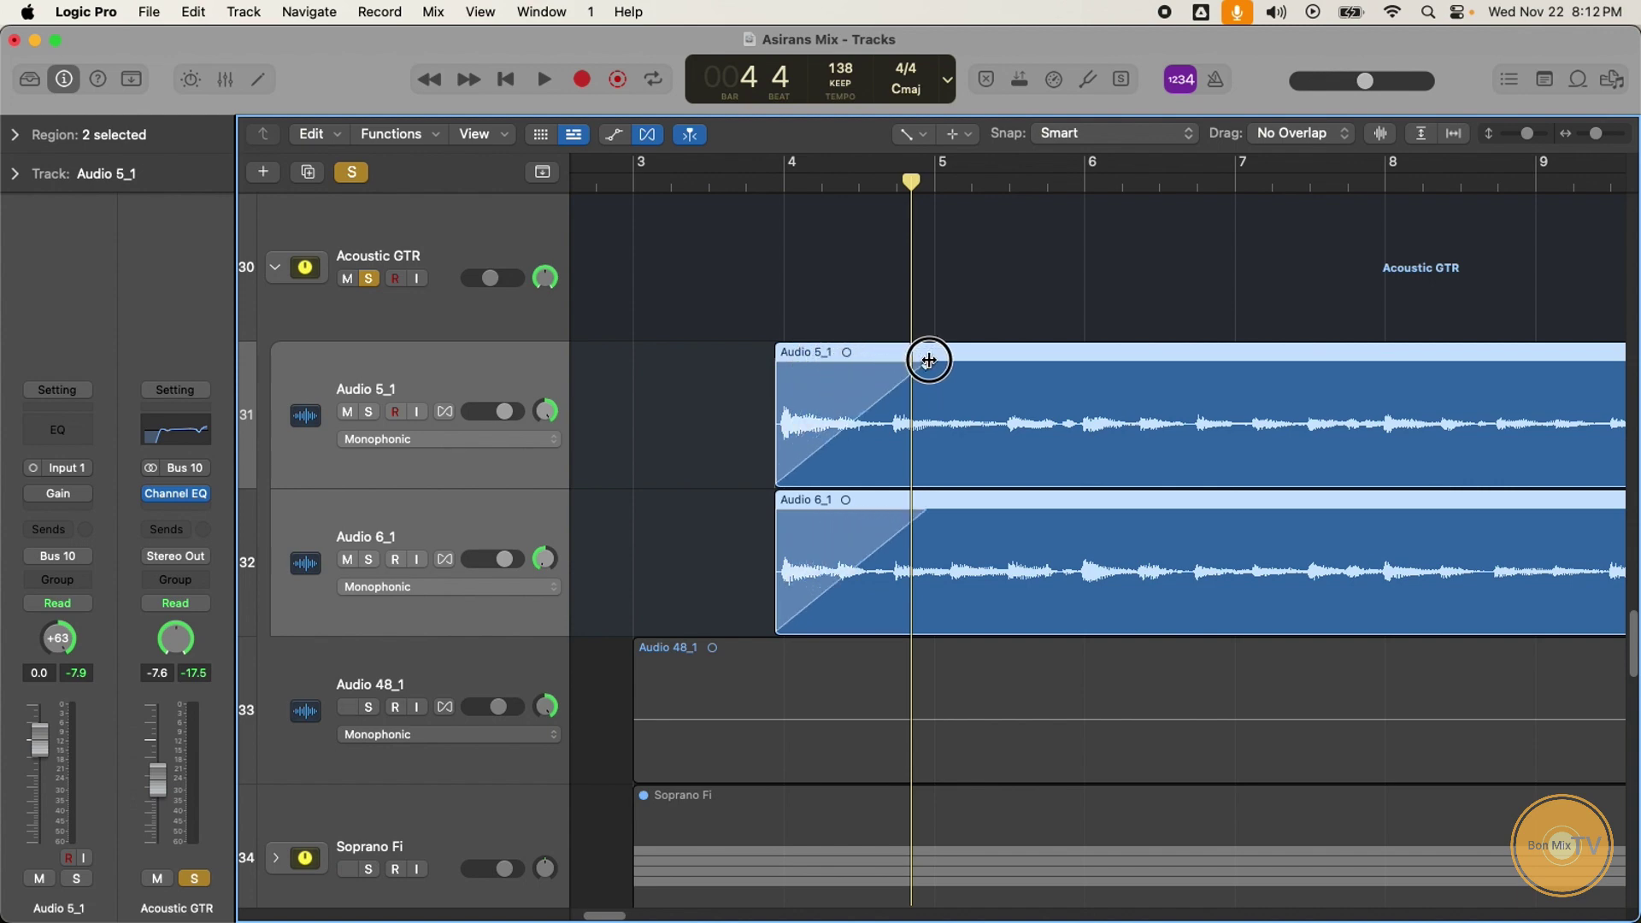
left_click(719, 179)
key("space")
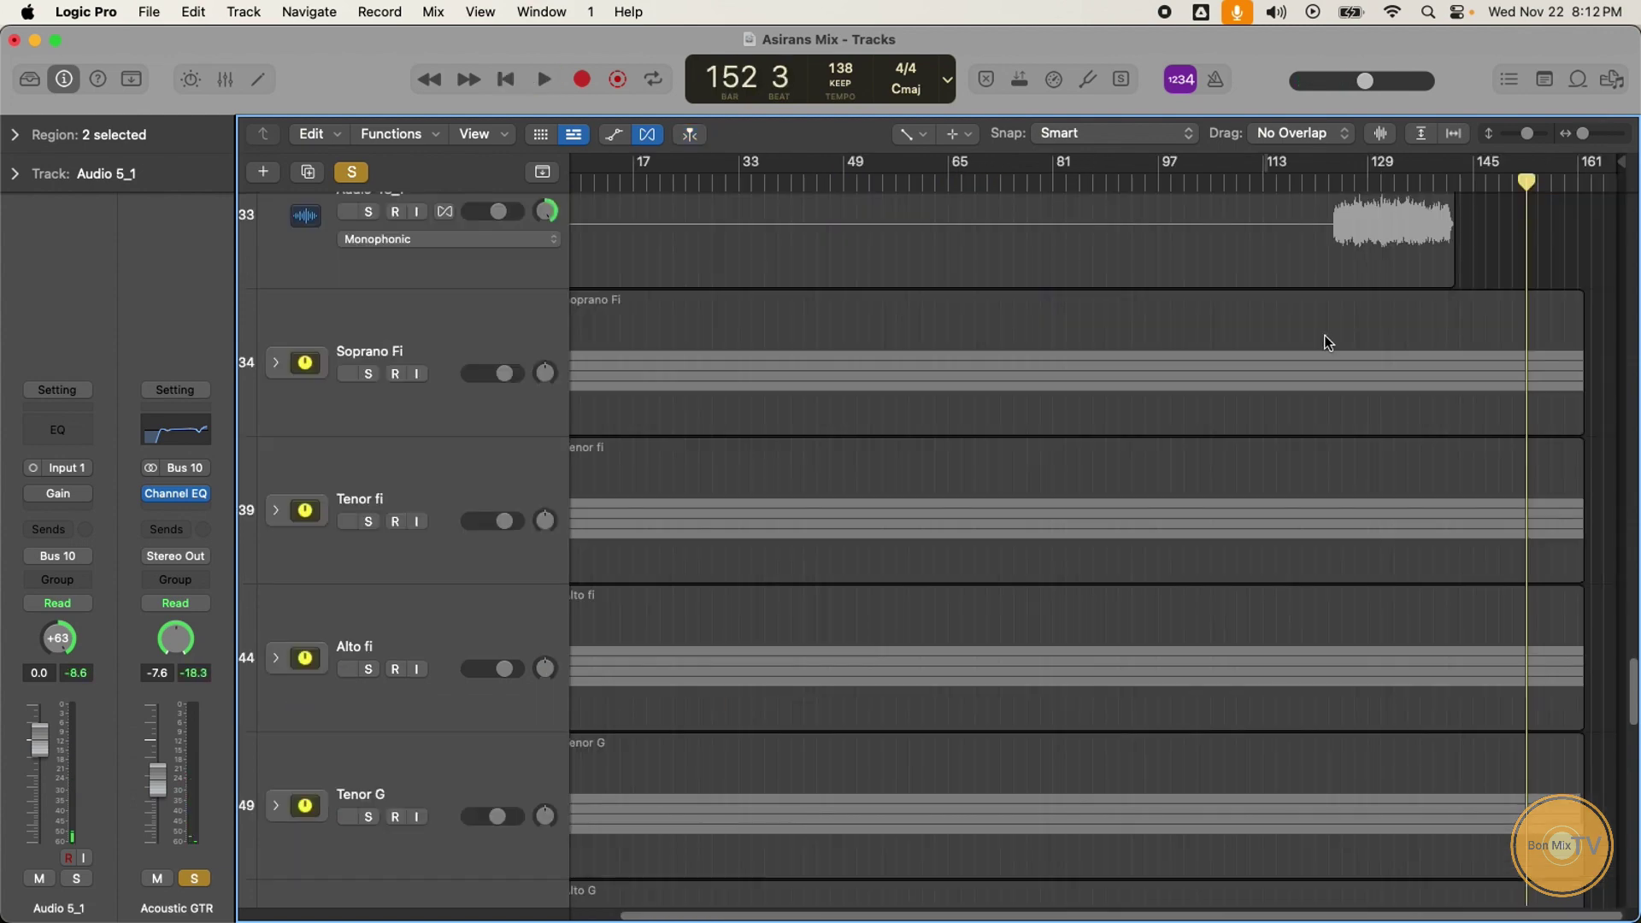
Step: Show the track automation lanes and switch to the Pointer Tool
scroll(982, 363, "up", 8)
scroll(982, 362, "up", 3)
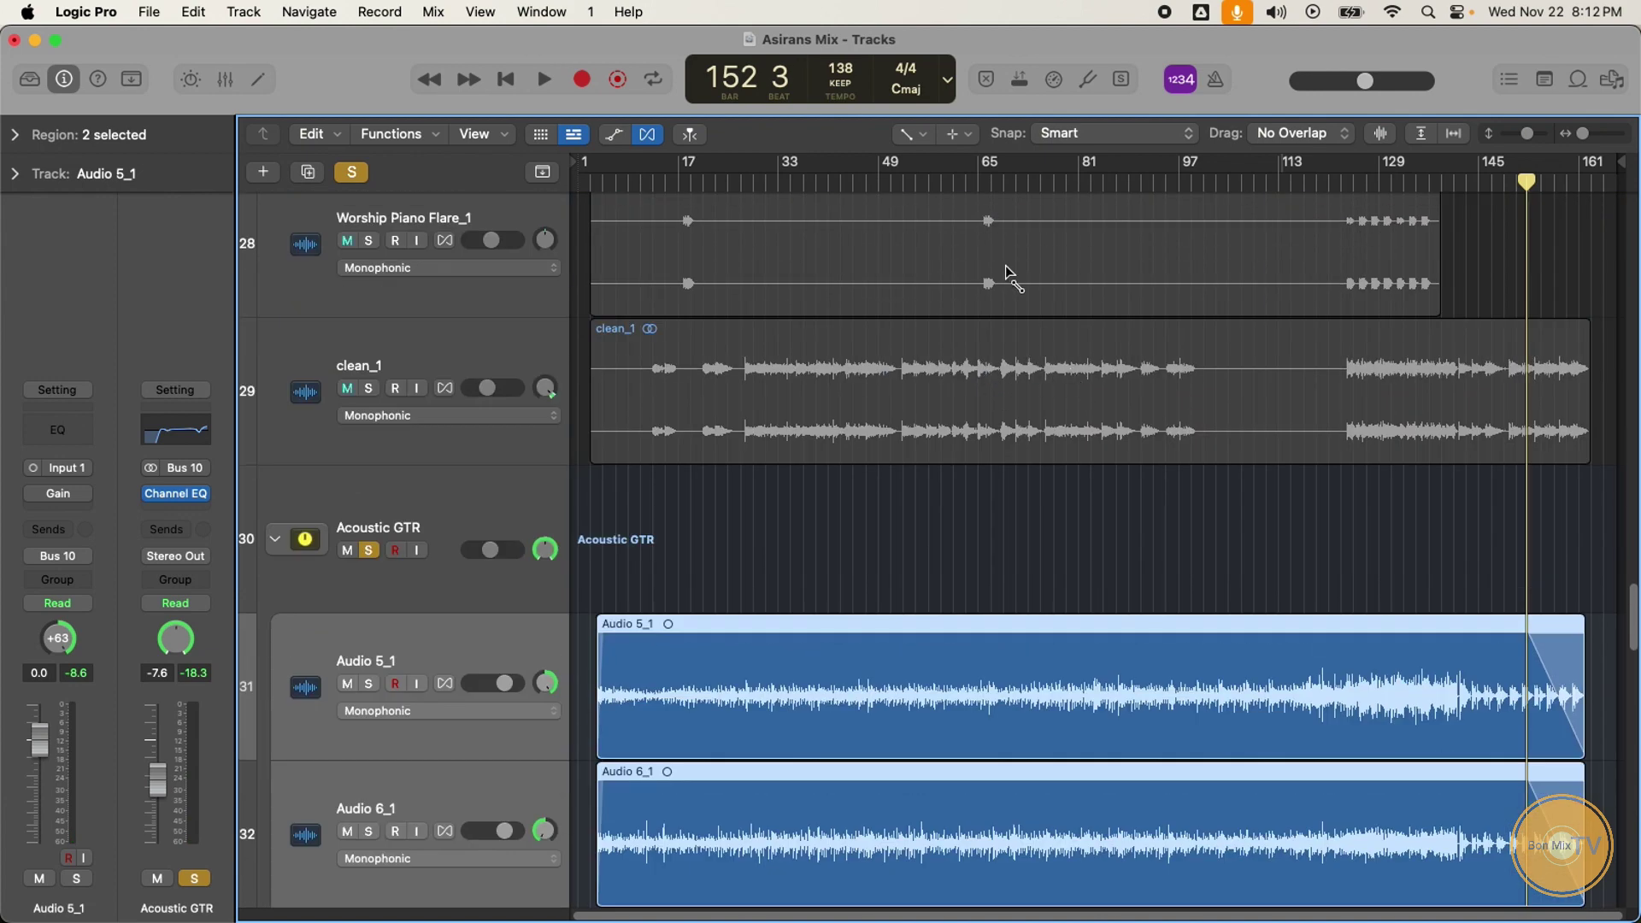
left_click(919, 140)
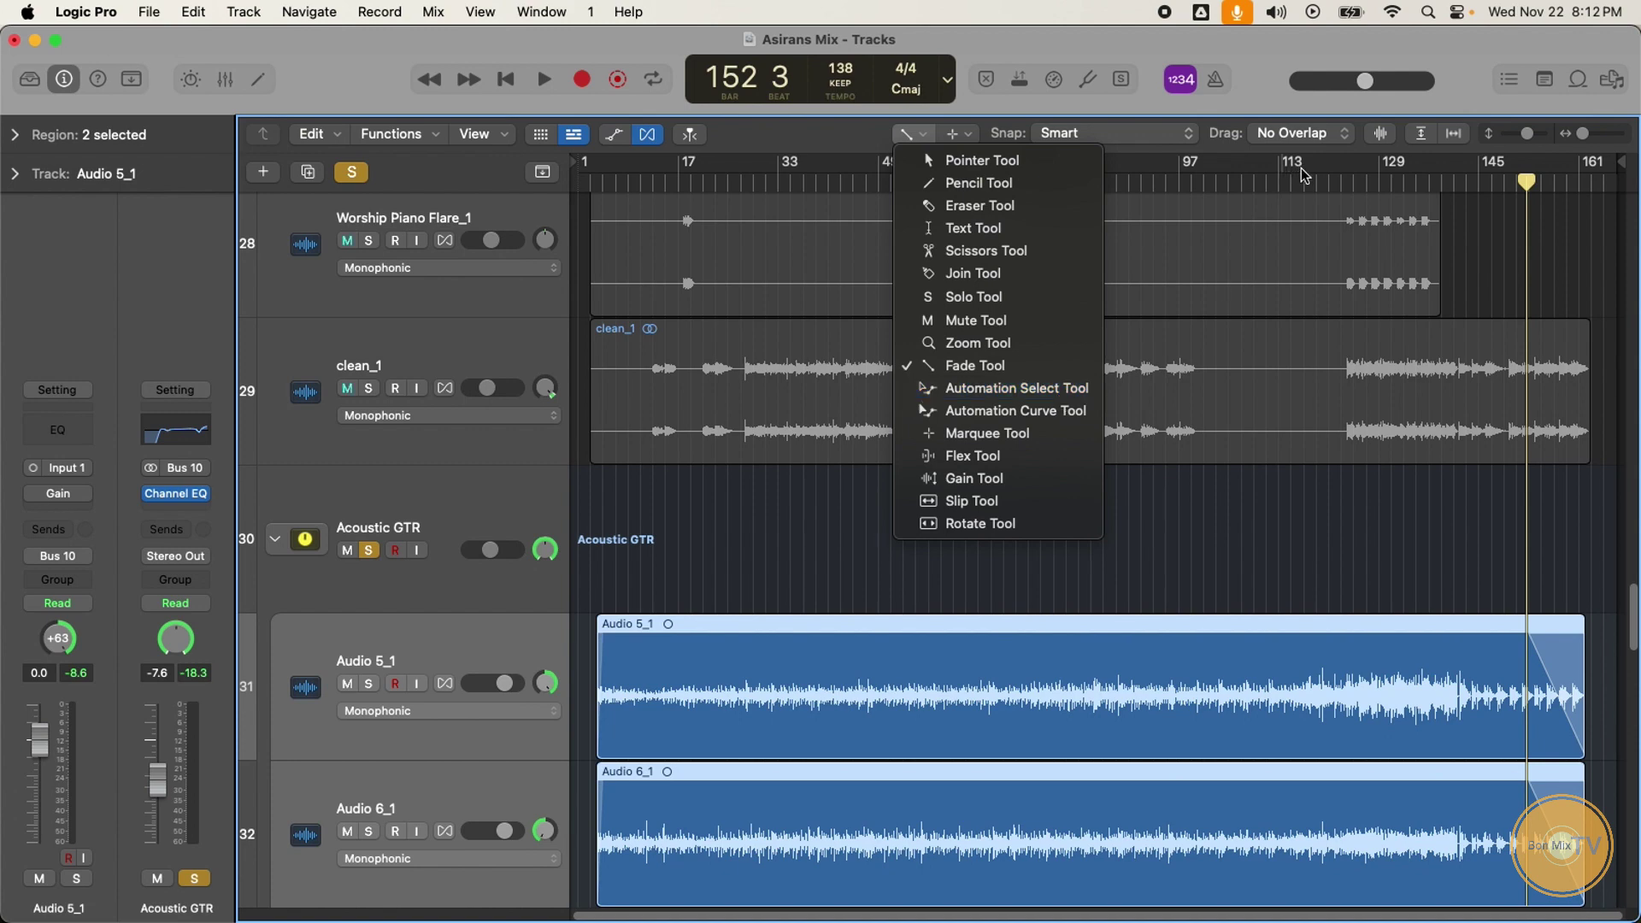
left_click(1084, 557)
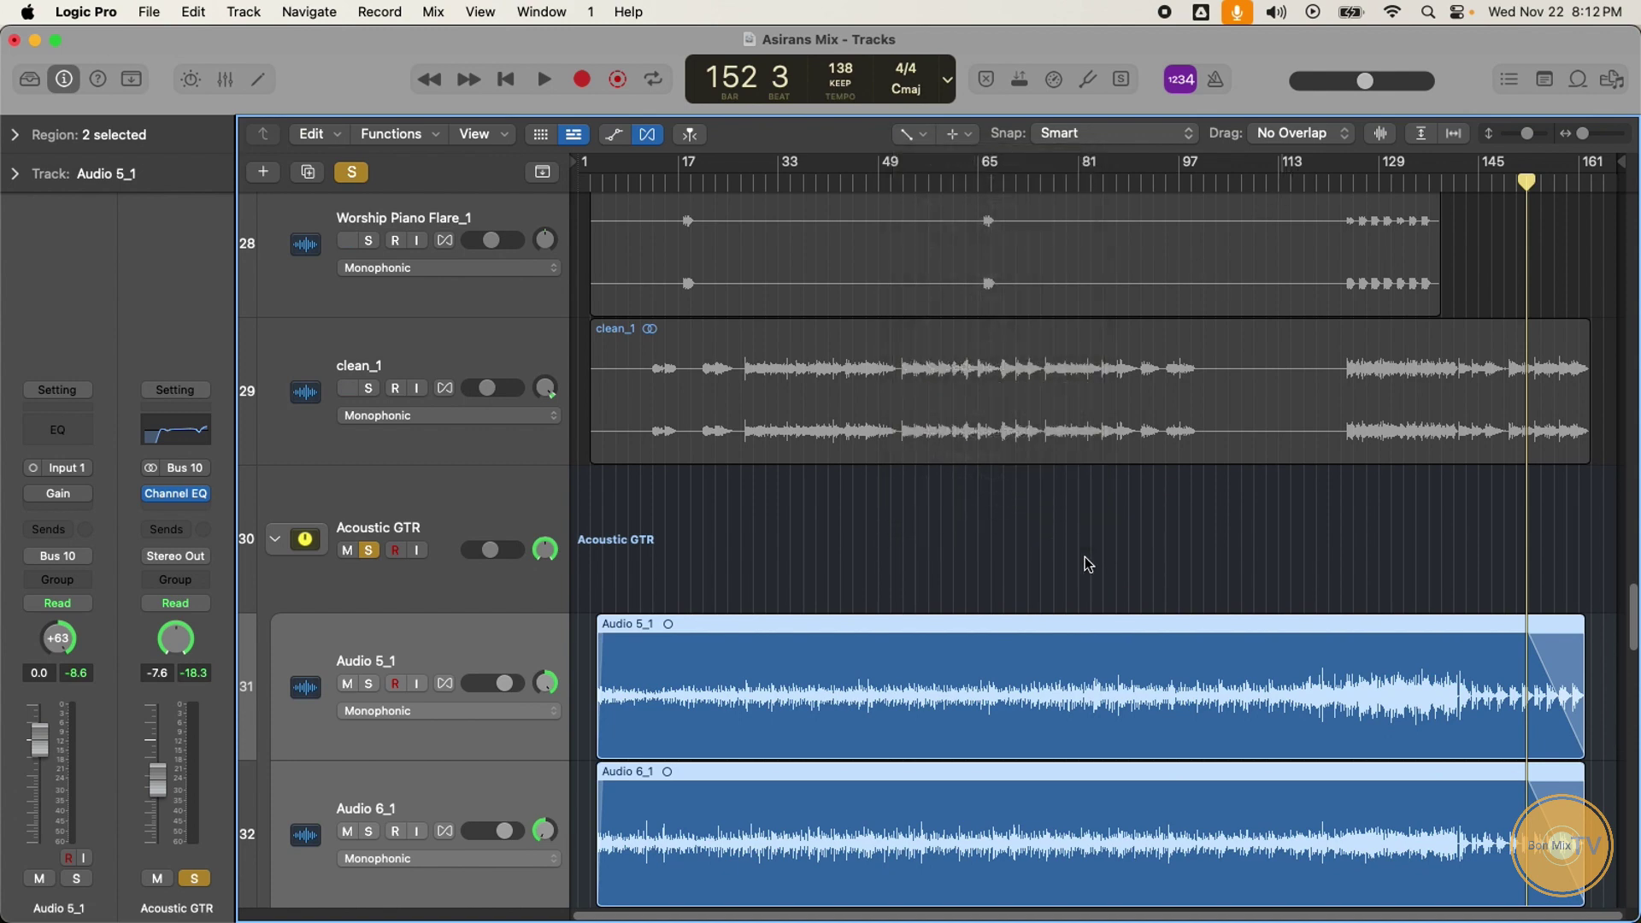
key("a")
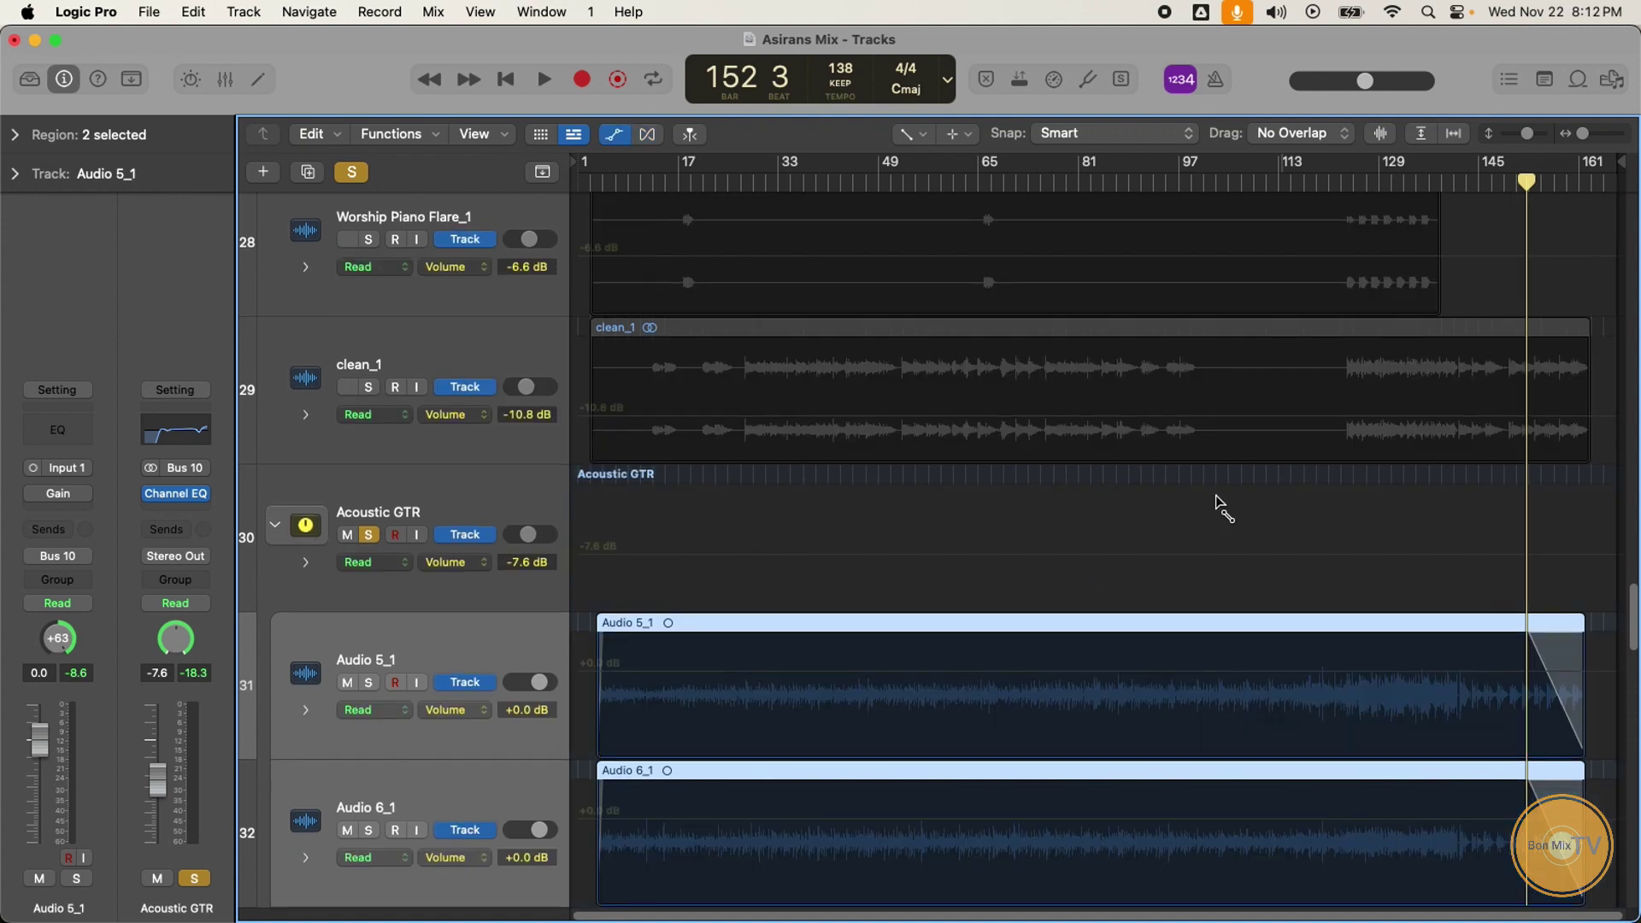
left_click(908, 134)
left_click(980, 159)
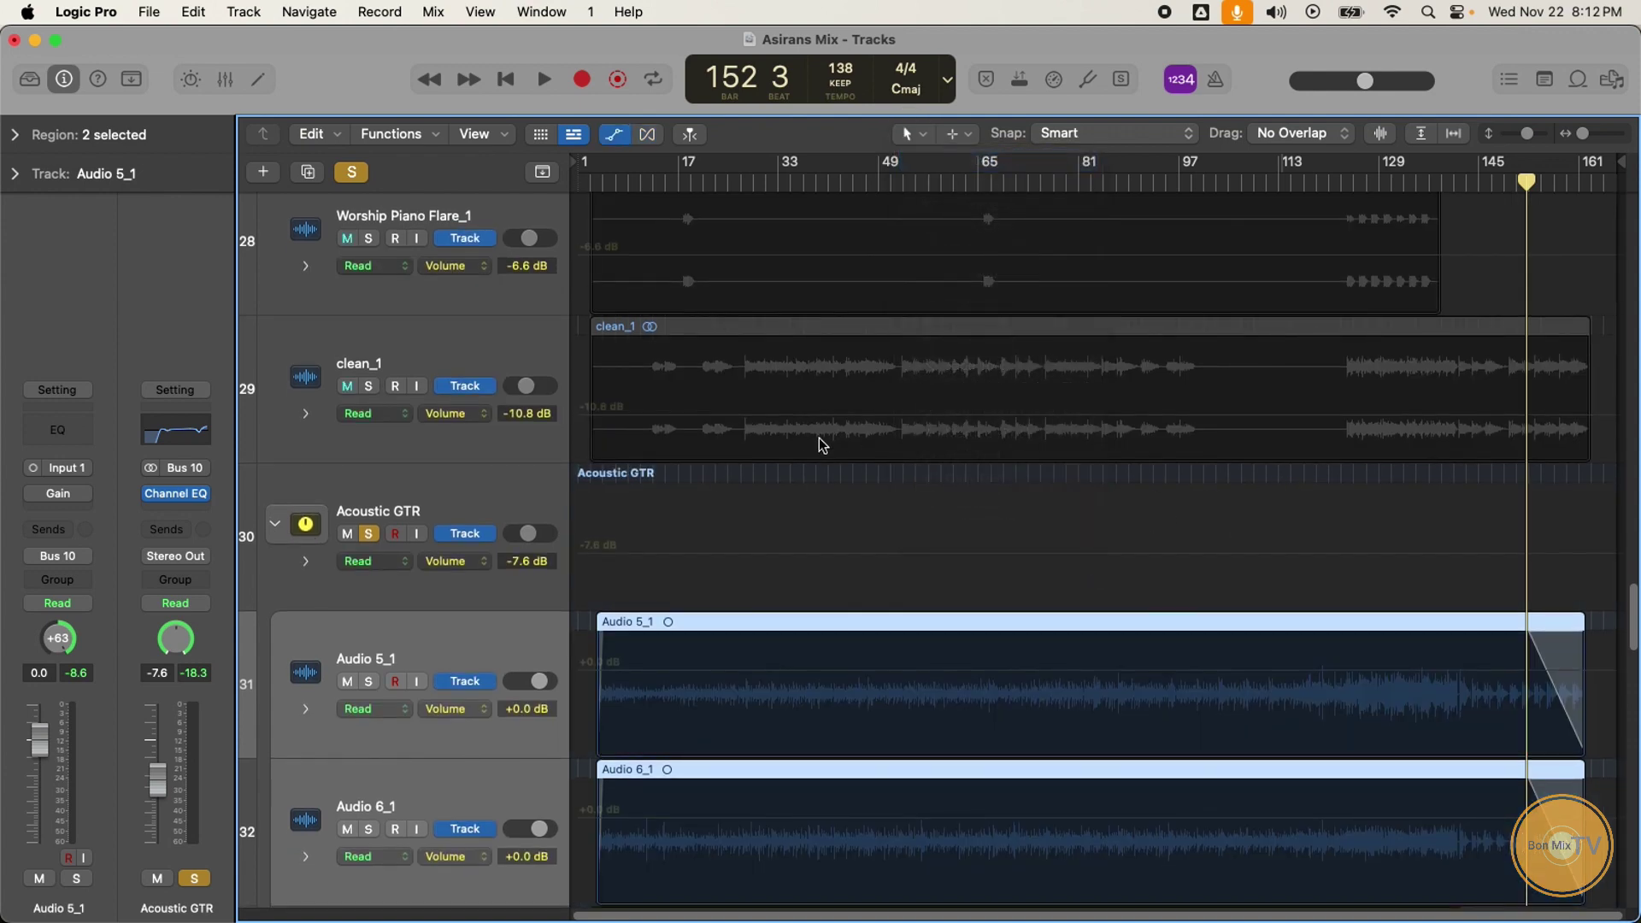
Step: Add a row of volume automation points at -10.8 dB on the clean_1 track between about bars 49 and 99
left_click(847, 414)
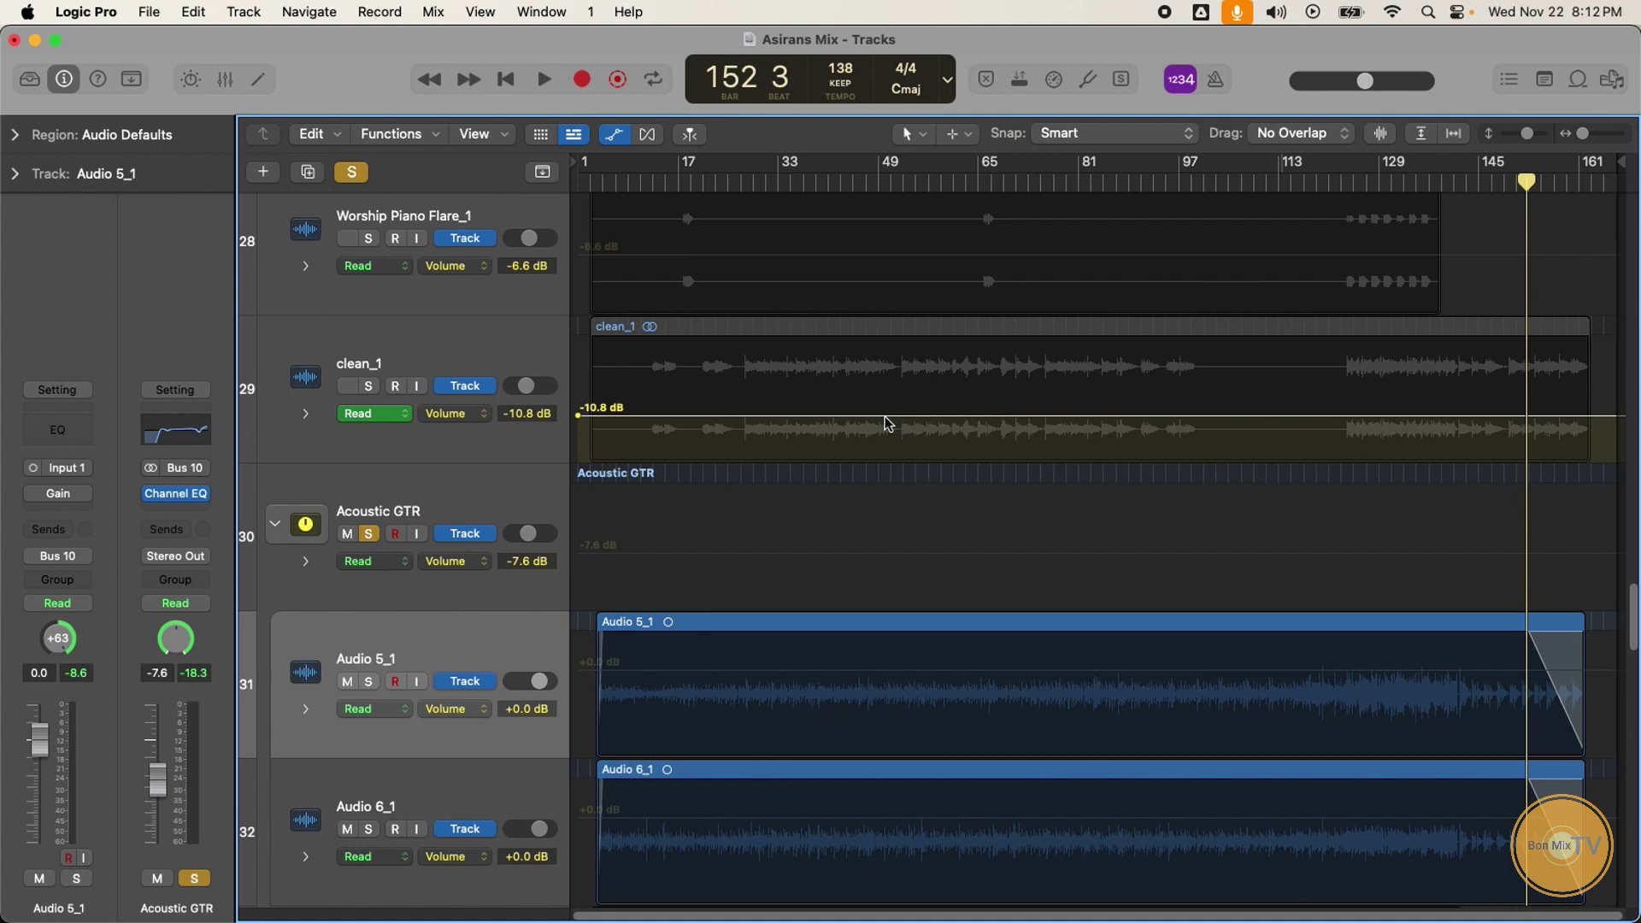
left_click(876, 416)
left_click(893, 415)
left_click(909, 416)
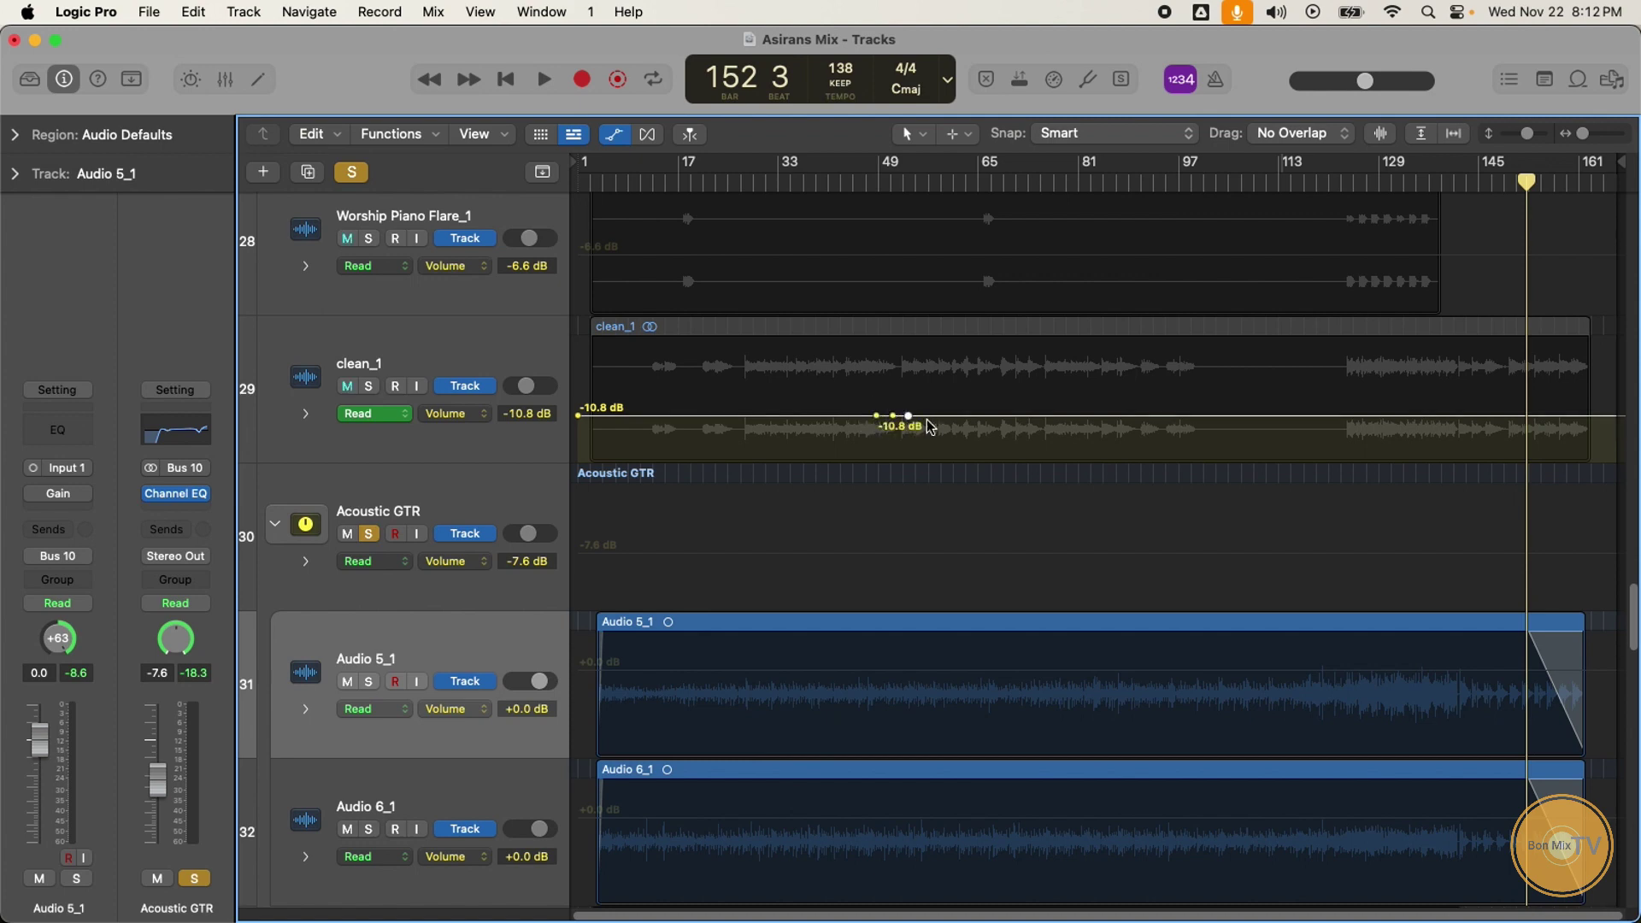
left_click(943, 417)
left_click(930, 415)
left_click(974, 415)
left_click(1017, 415)
left_click(1038, 416)
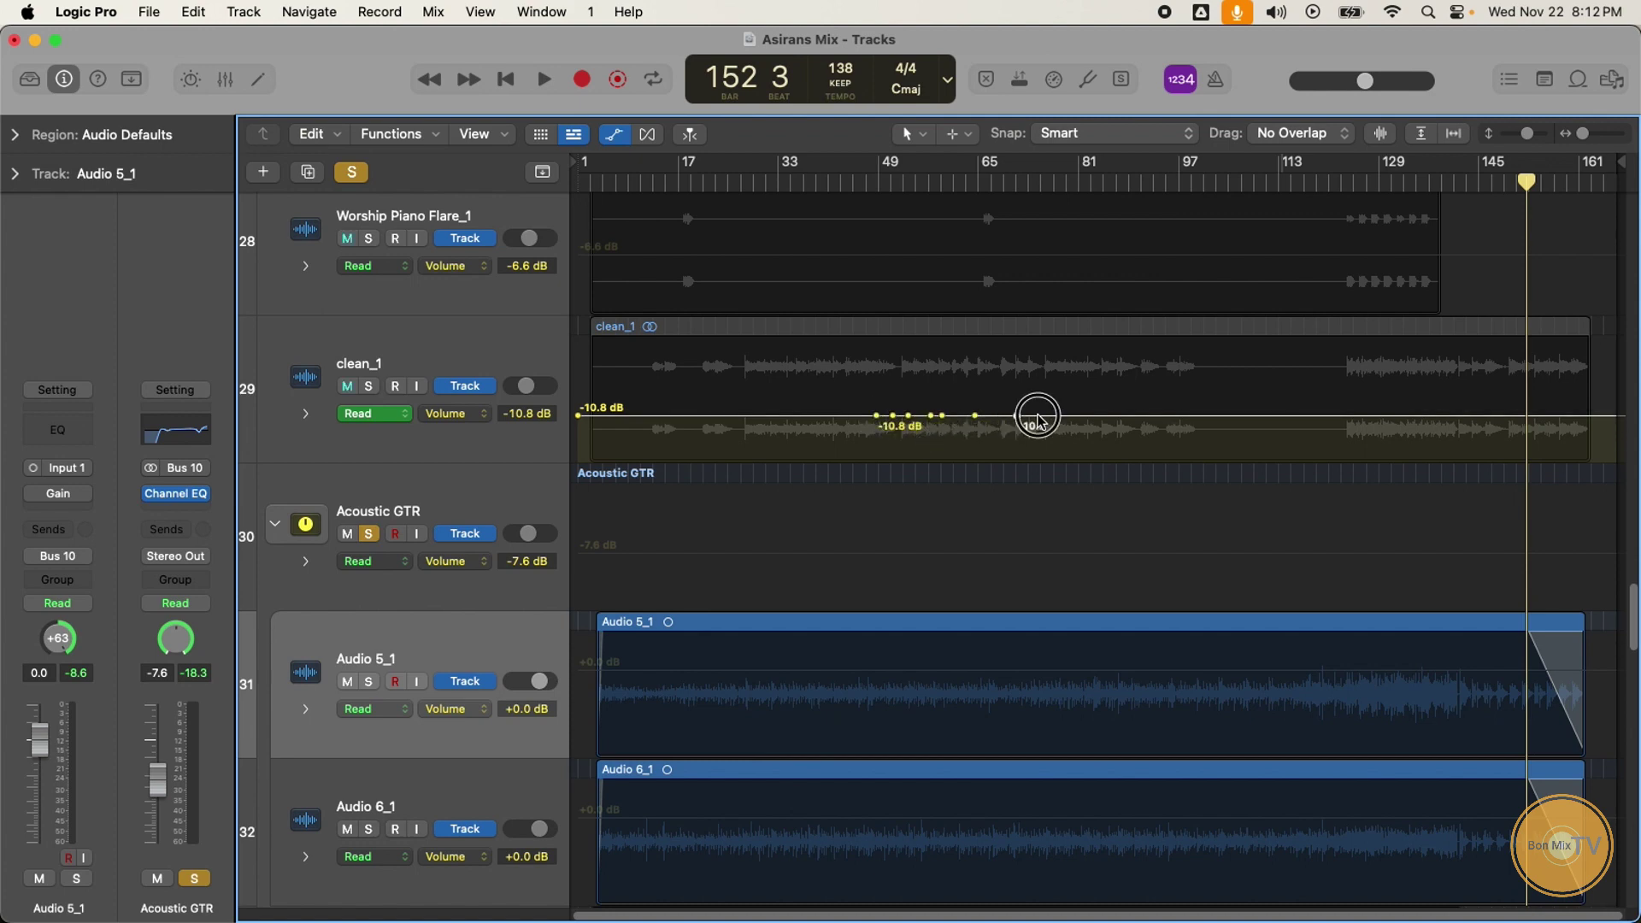
left_click(1097, 415)
left_click(1115, 416)
left_click(1150, 416)
left_click(1170, 416)
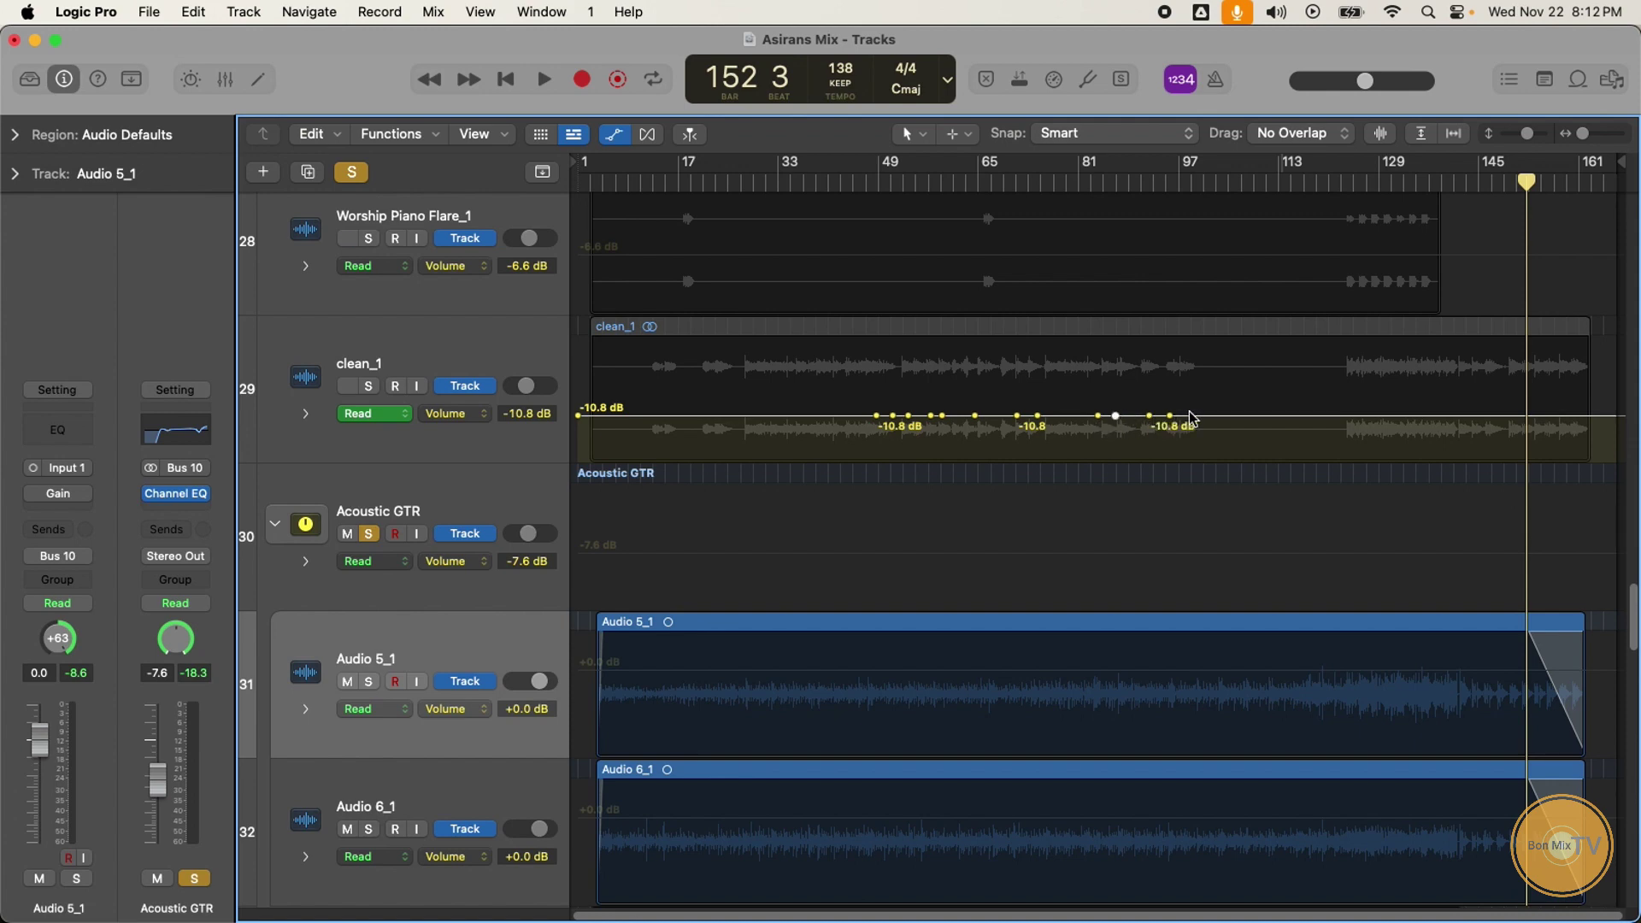
left_click(1193, 415)
Step: With the Automation Select Tool, select different groups of clean_1 volume points, finishing with the single point near bar 64
left_click(913, 134)
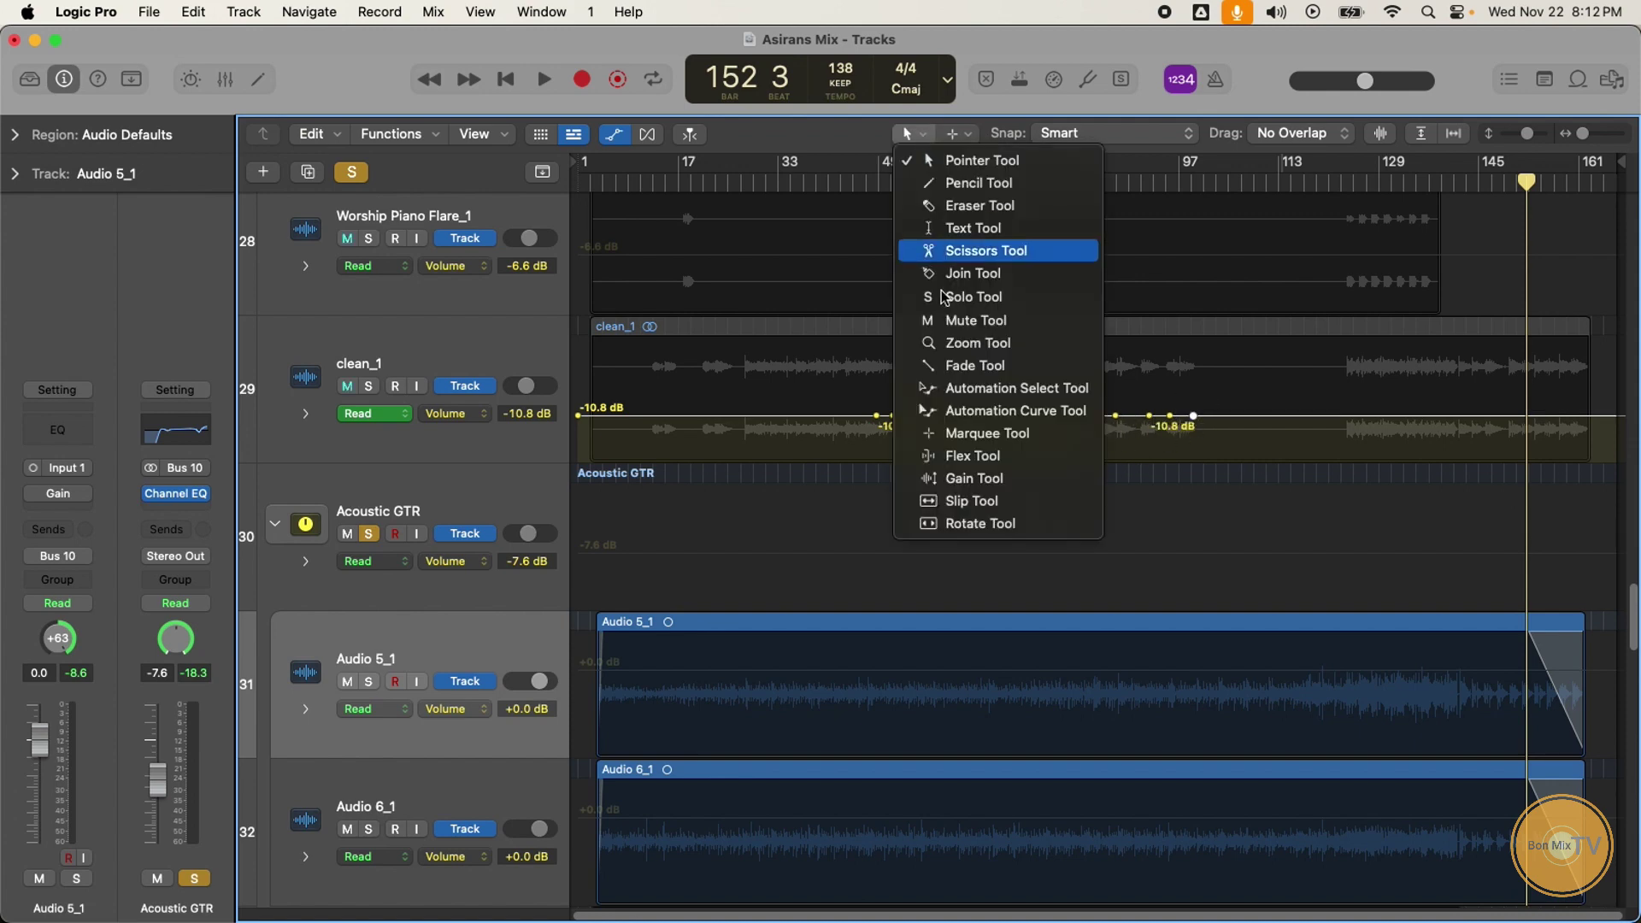
left_click(983, 393)
left_click_drag(1141, 416, 1209, 429)
left_click_drag(1081, 389, 1201, 428)
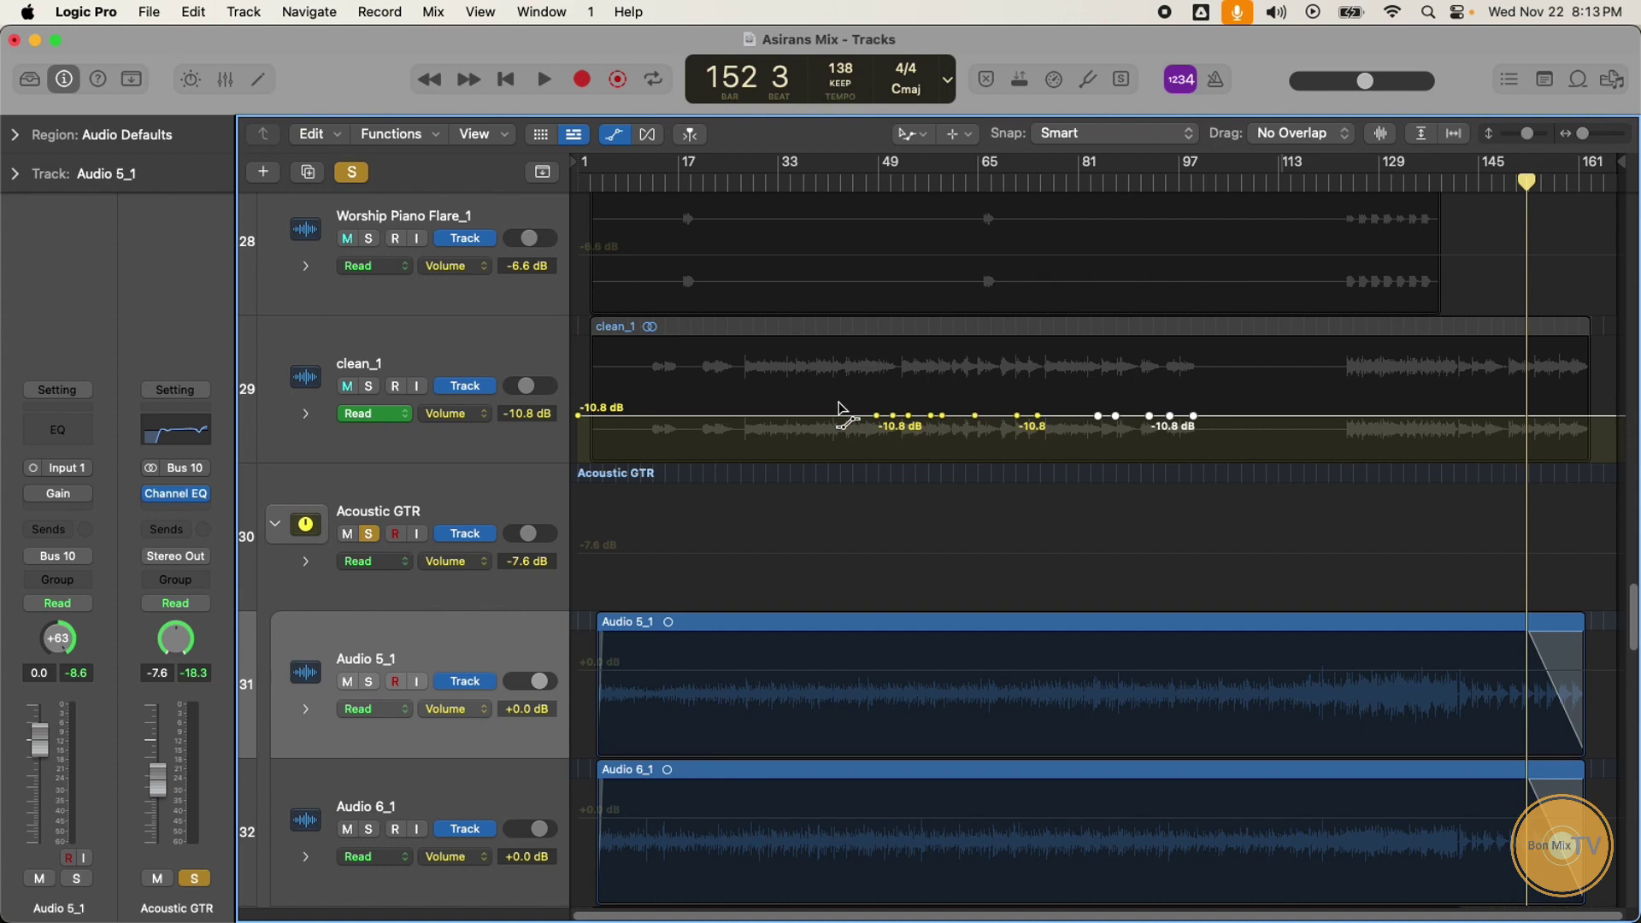
left_click_drag(841, 400, 969, 458)
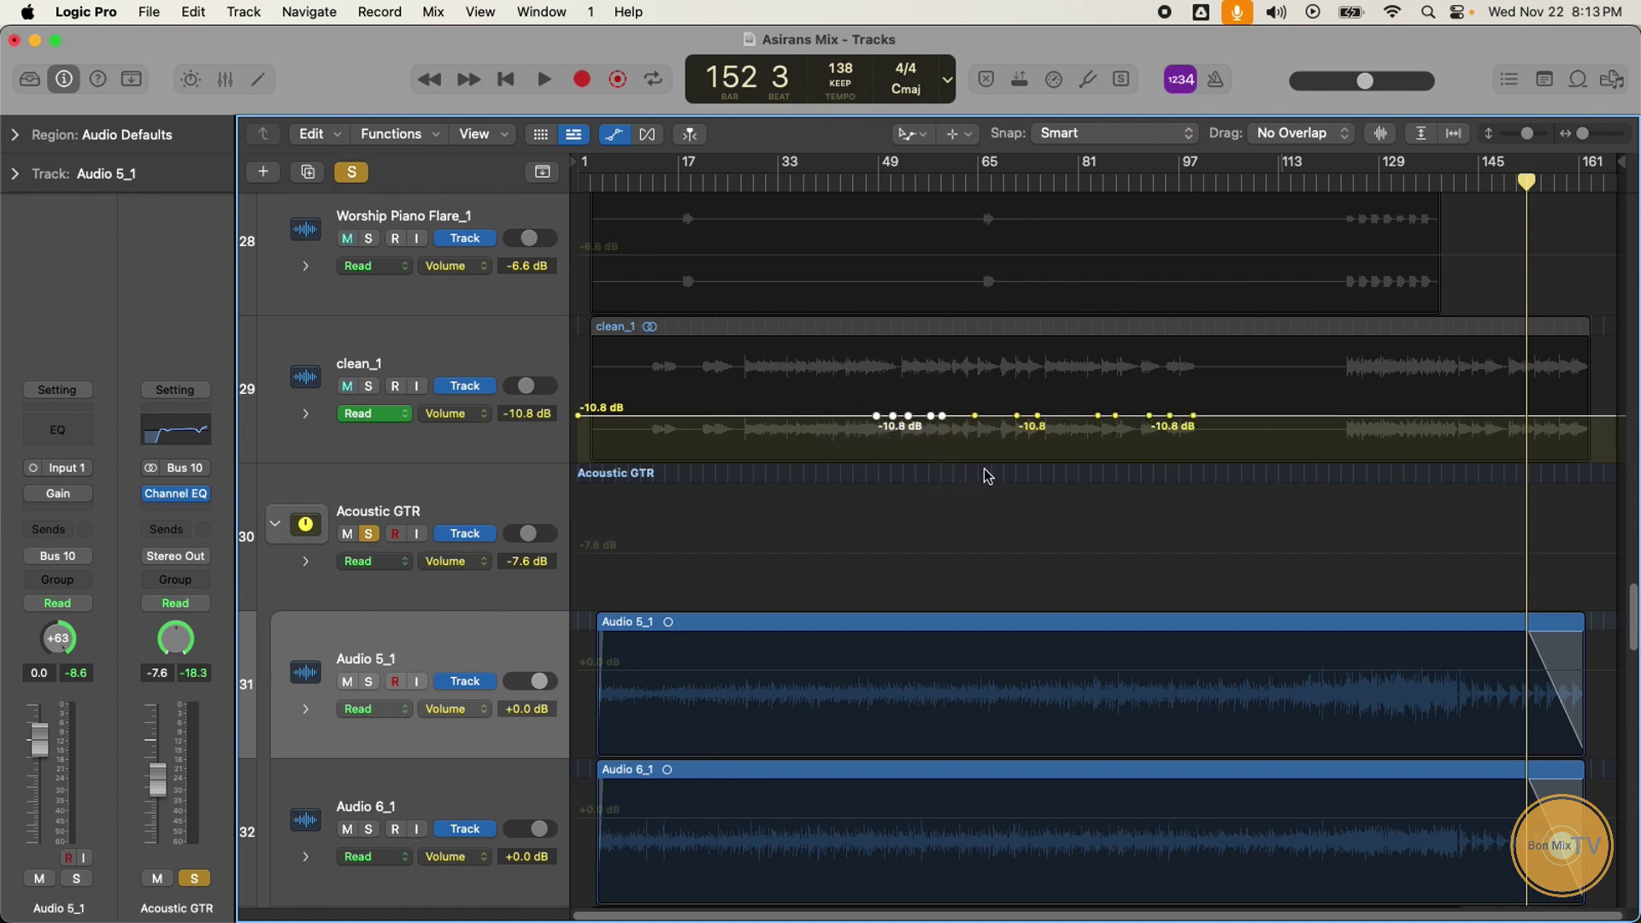
left_click(1038, 416)
left_click(974, 416)
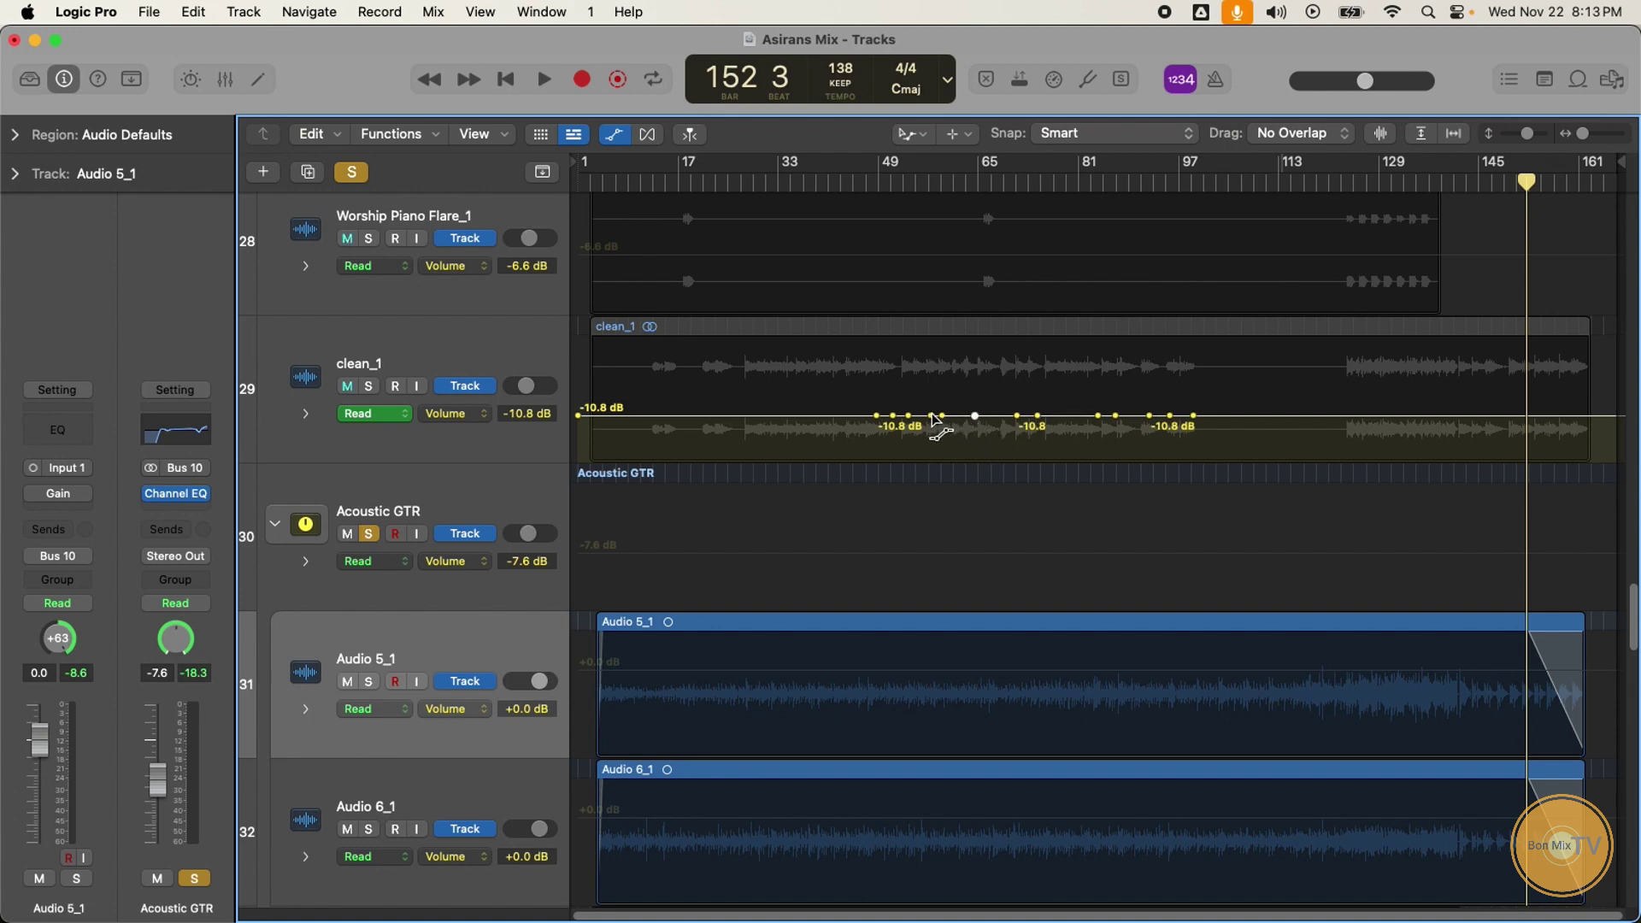
Step: Lower two clean_1 volume points, to about -45.2 dB near bar 57 and about -40.6 dB near bar 51
left_click_drag(930, 416, 894, 453)
left_click(894, 416)
left_click(893, 416)
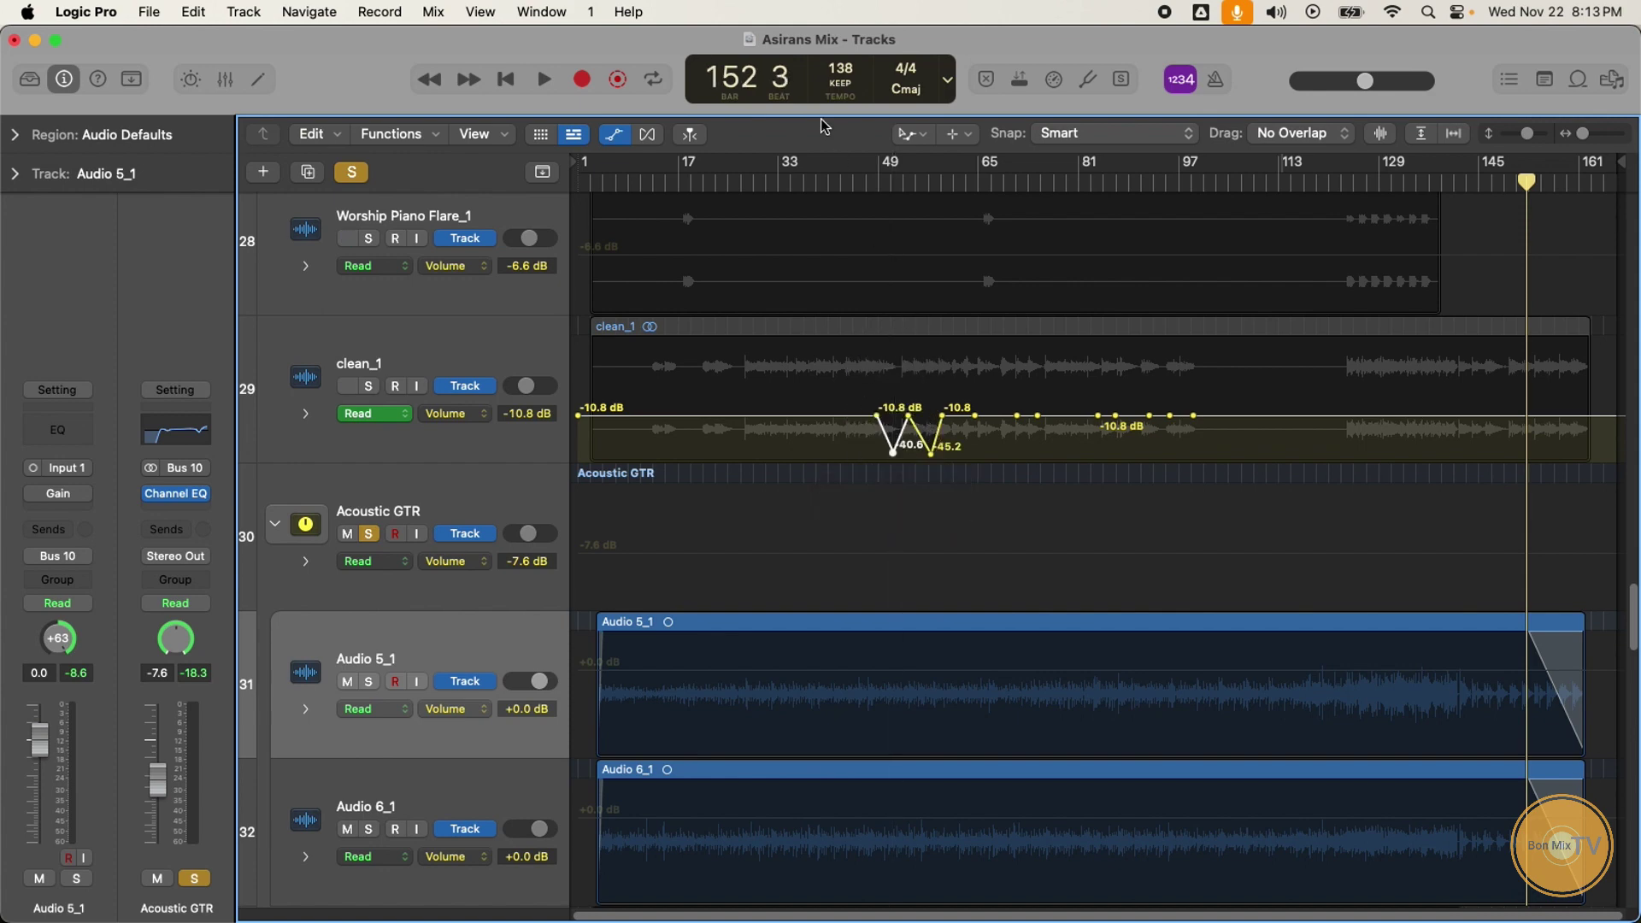
Step: With the Automation Curve Tool, bend the first descending clean_1 volume segment, between about bars 49 and 51, into an S-curve
left_click(909, 135)
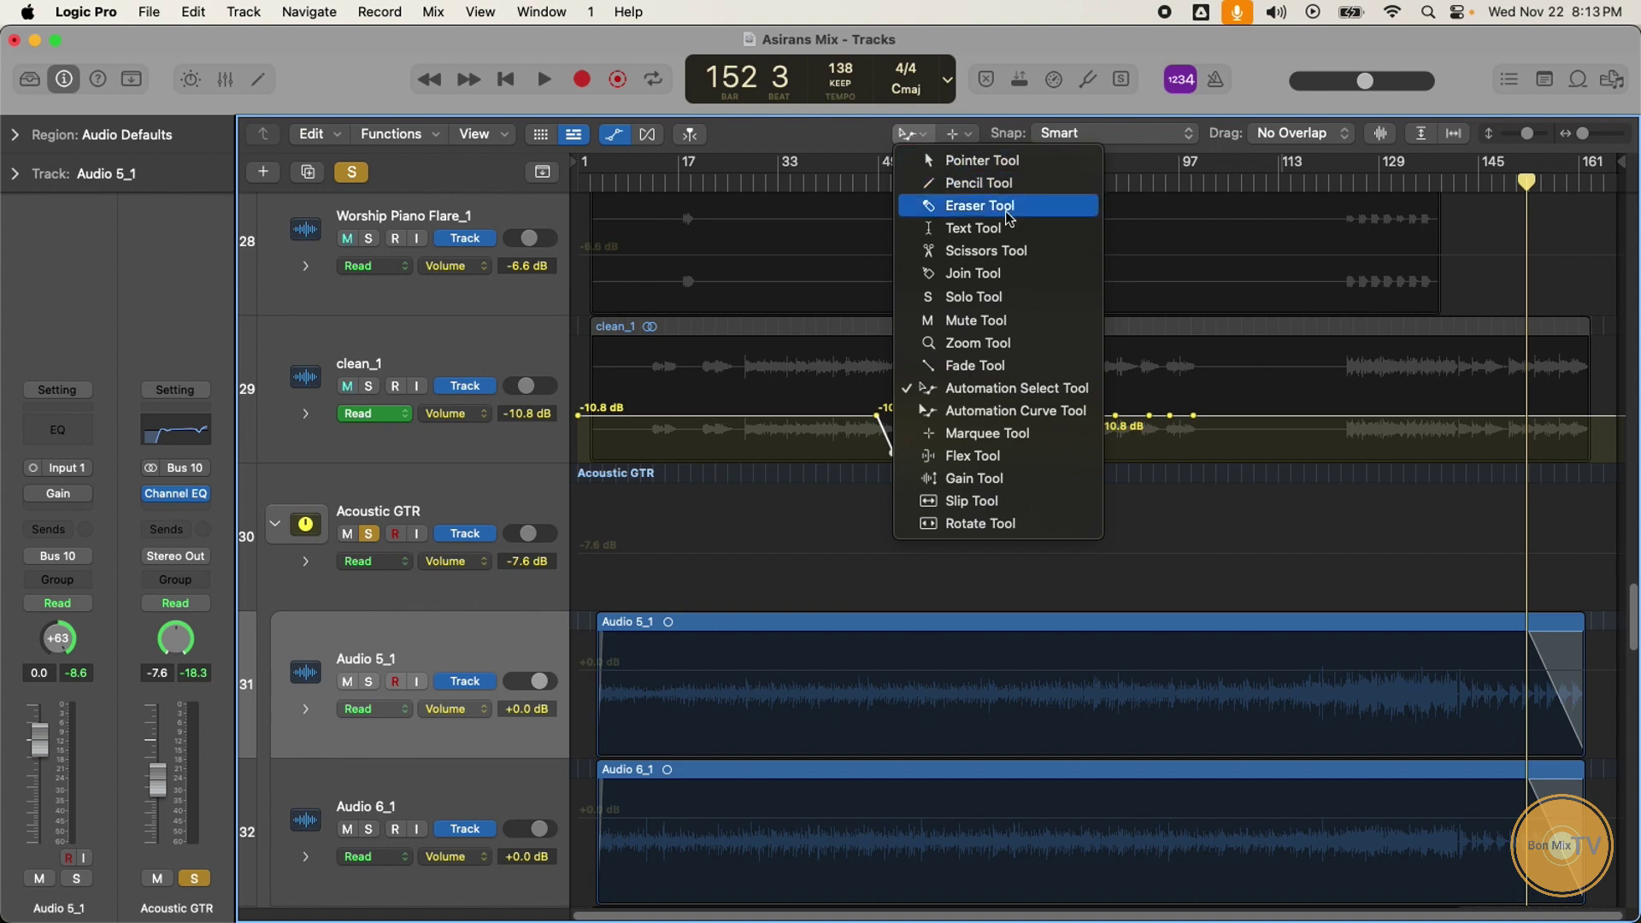
left_click(1012, 412)
key("super+Right")
key("super+Right")
scroll(1028, 471, "left", 20)
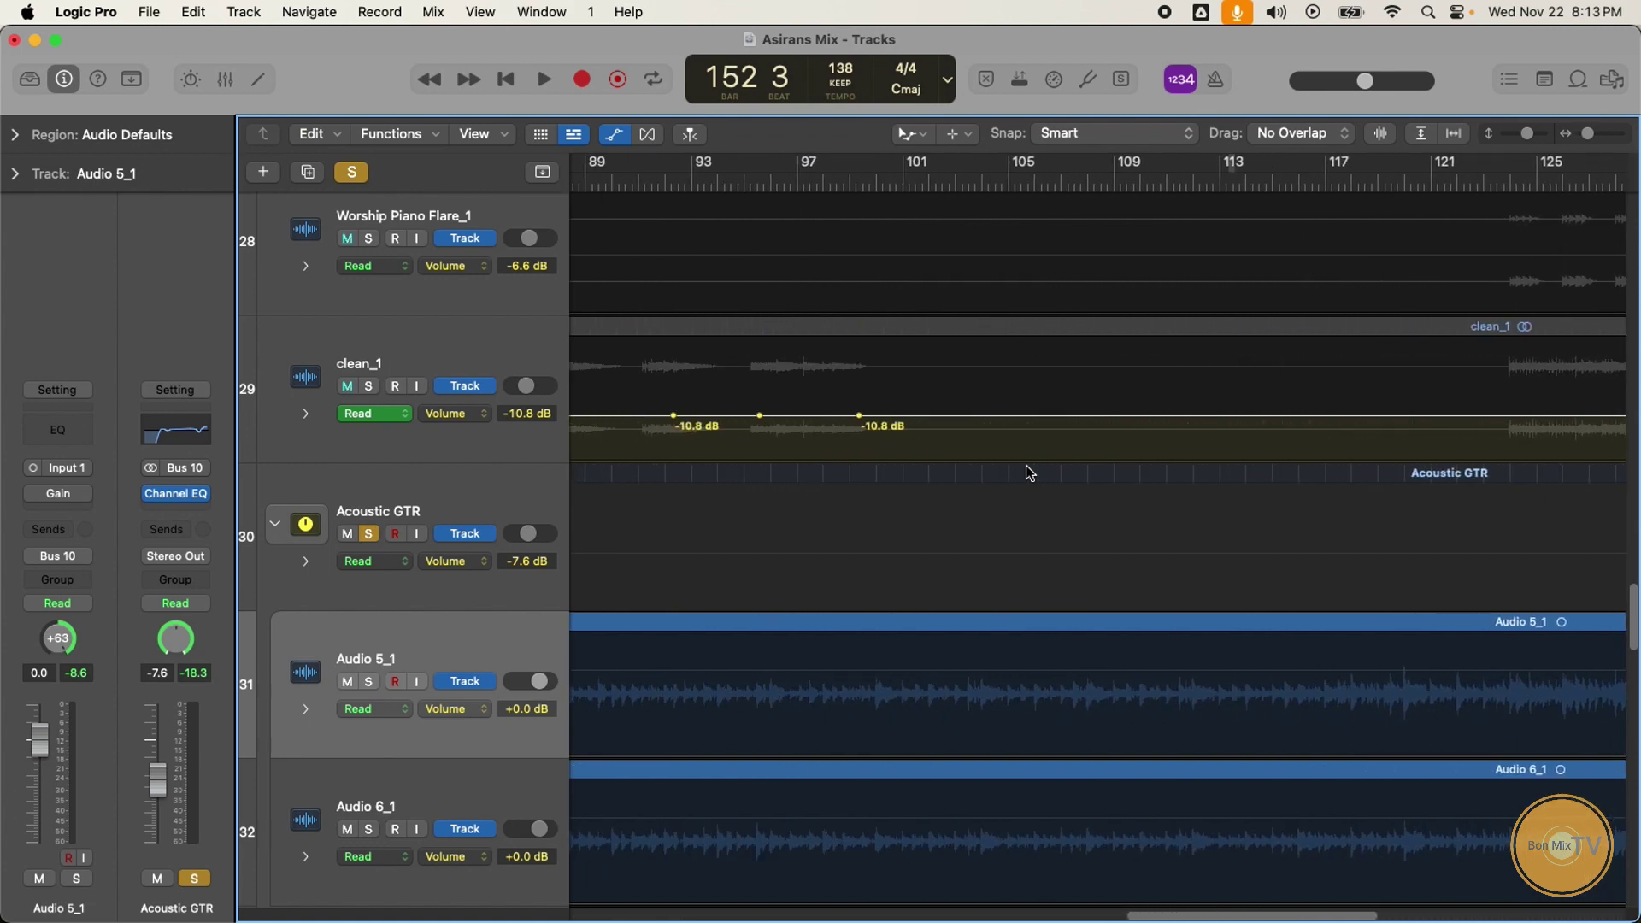
key("super+Right")
key("super+Right")
key("super+Right")
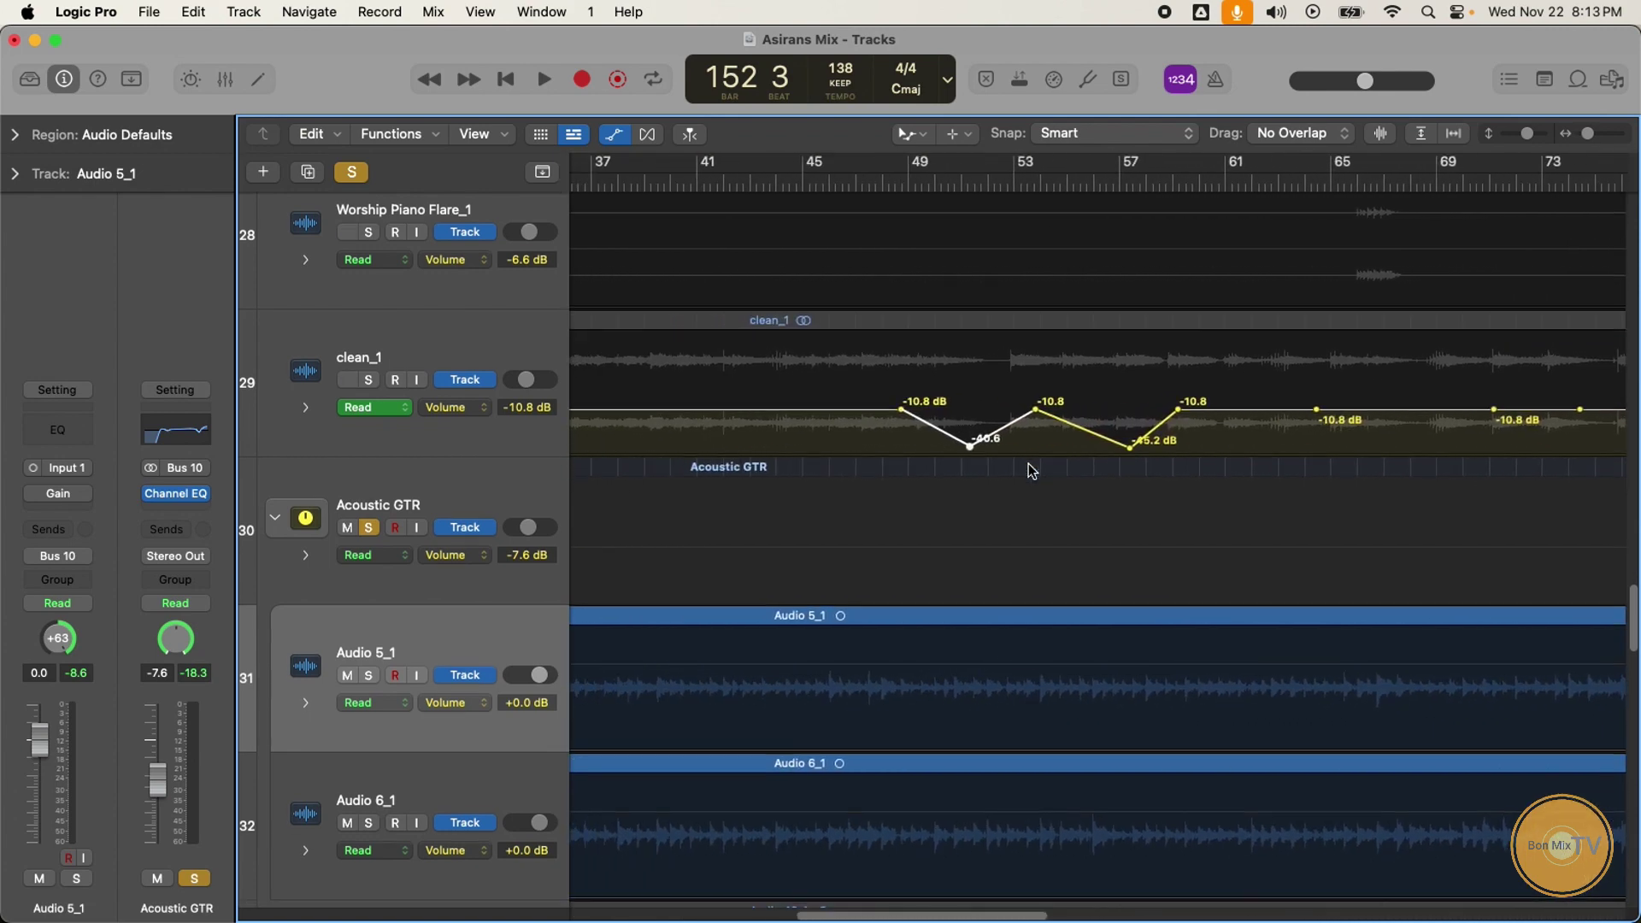
scroll(1032, 470, "right", 5)
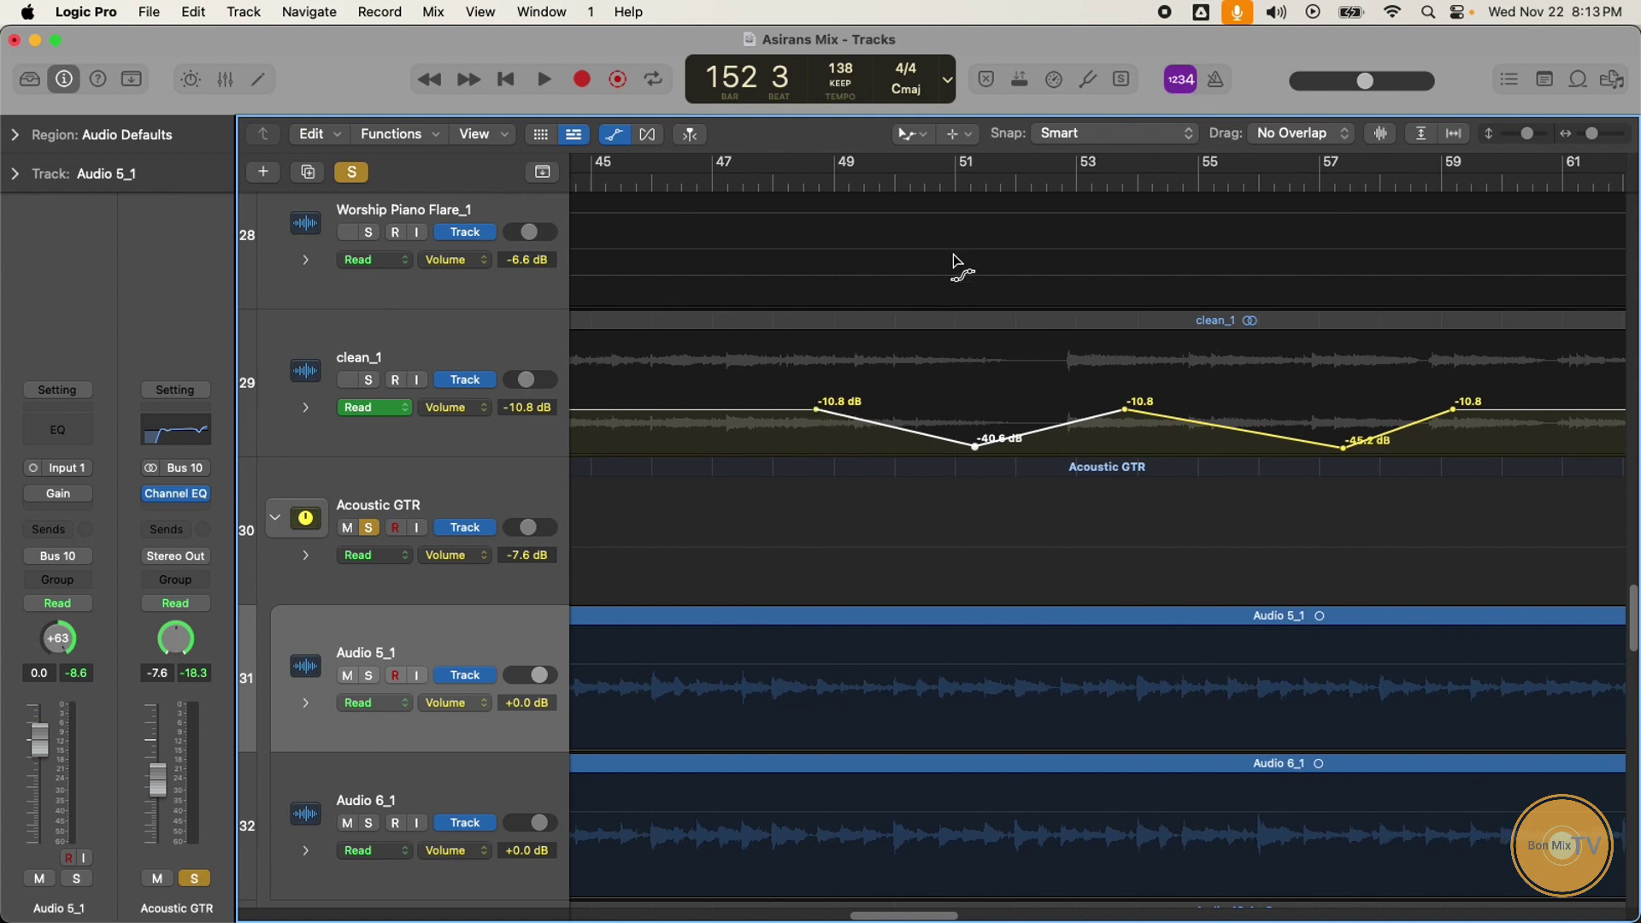
left_click(919, 140)
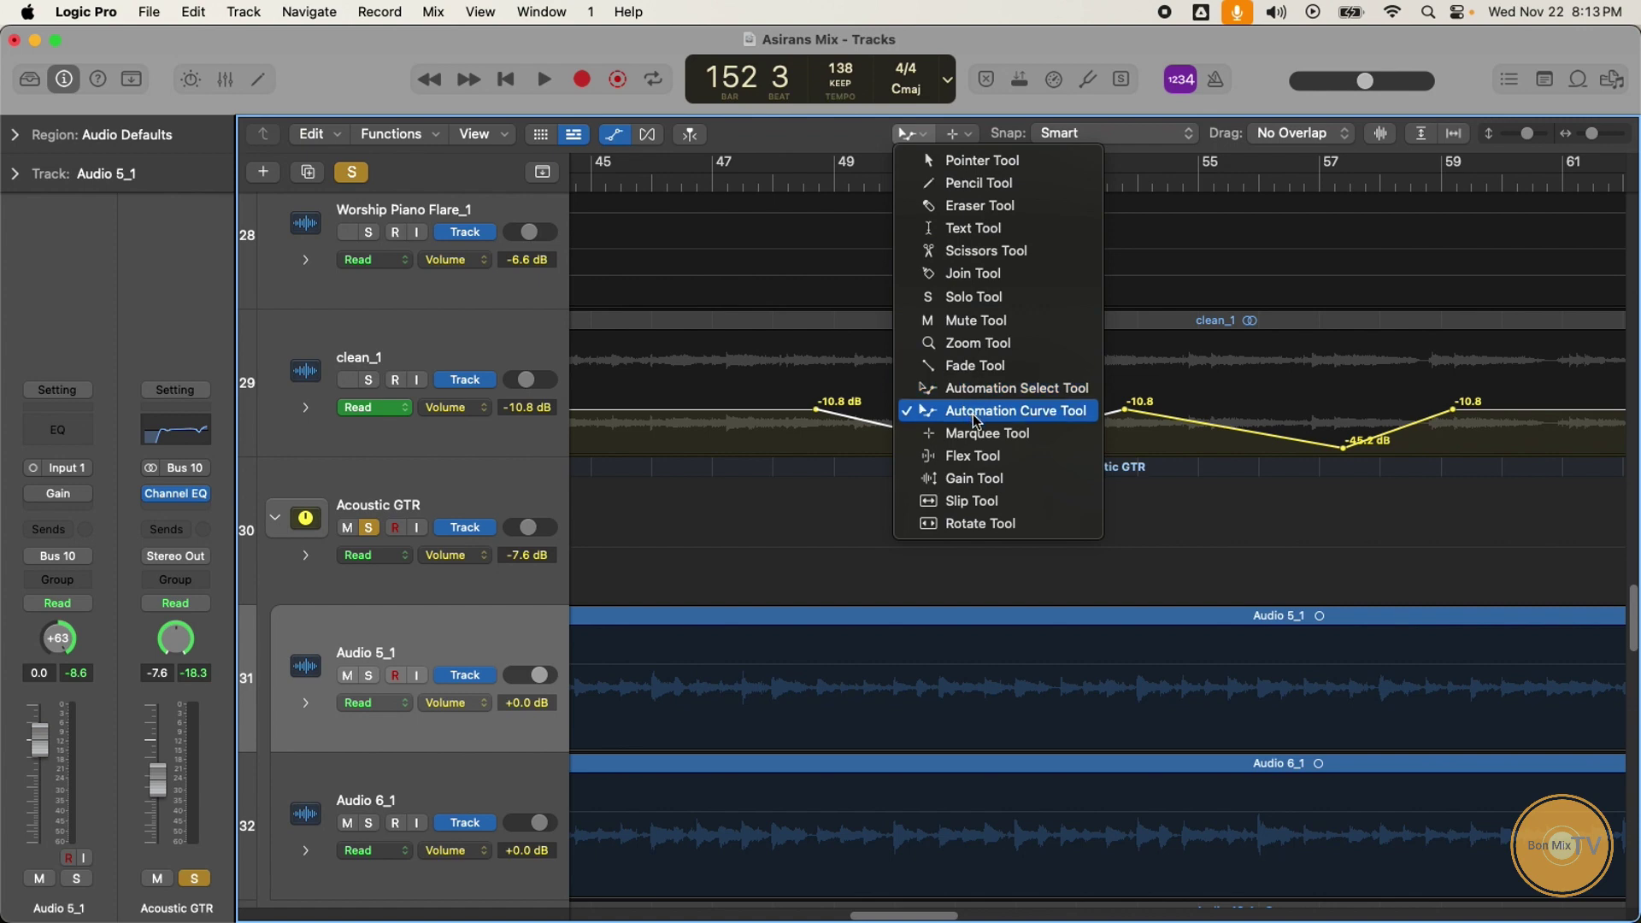
left_click(869, 422)
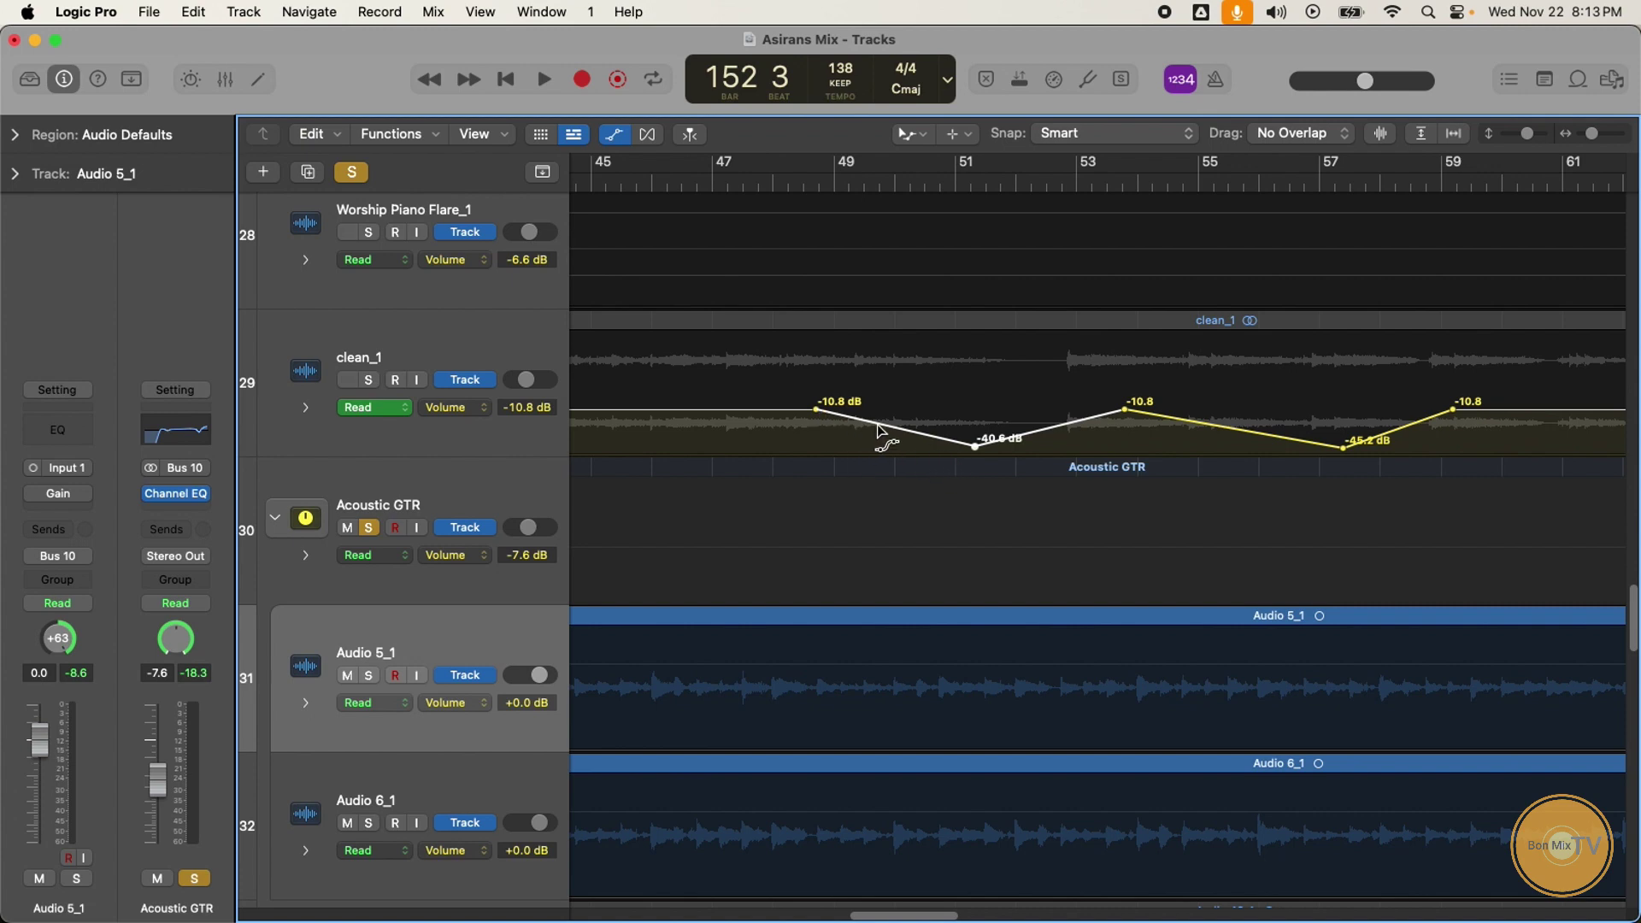
left_click_drag(890, 430, 881, 466)
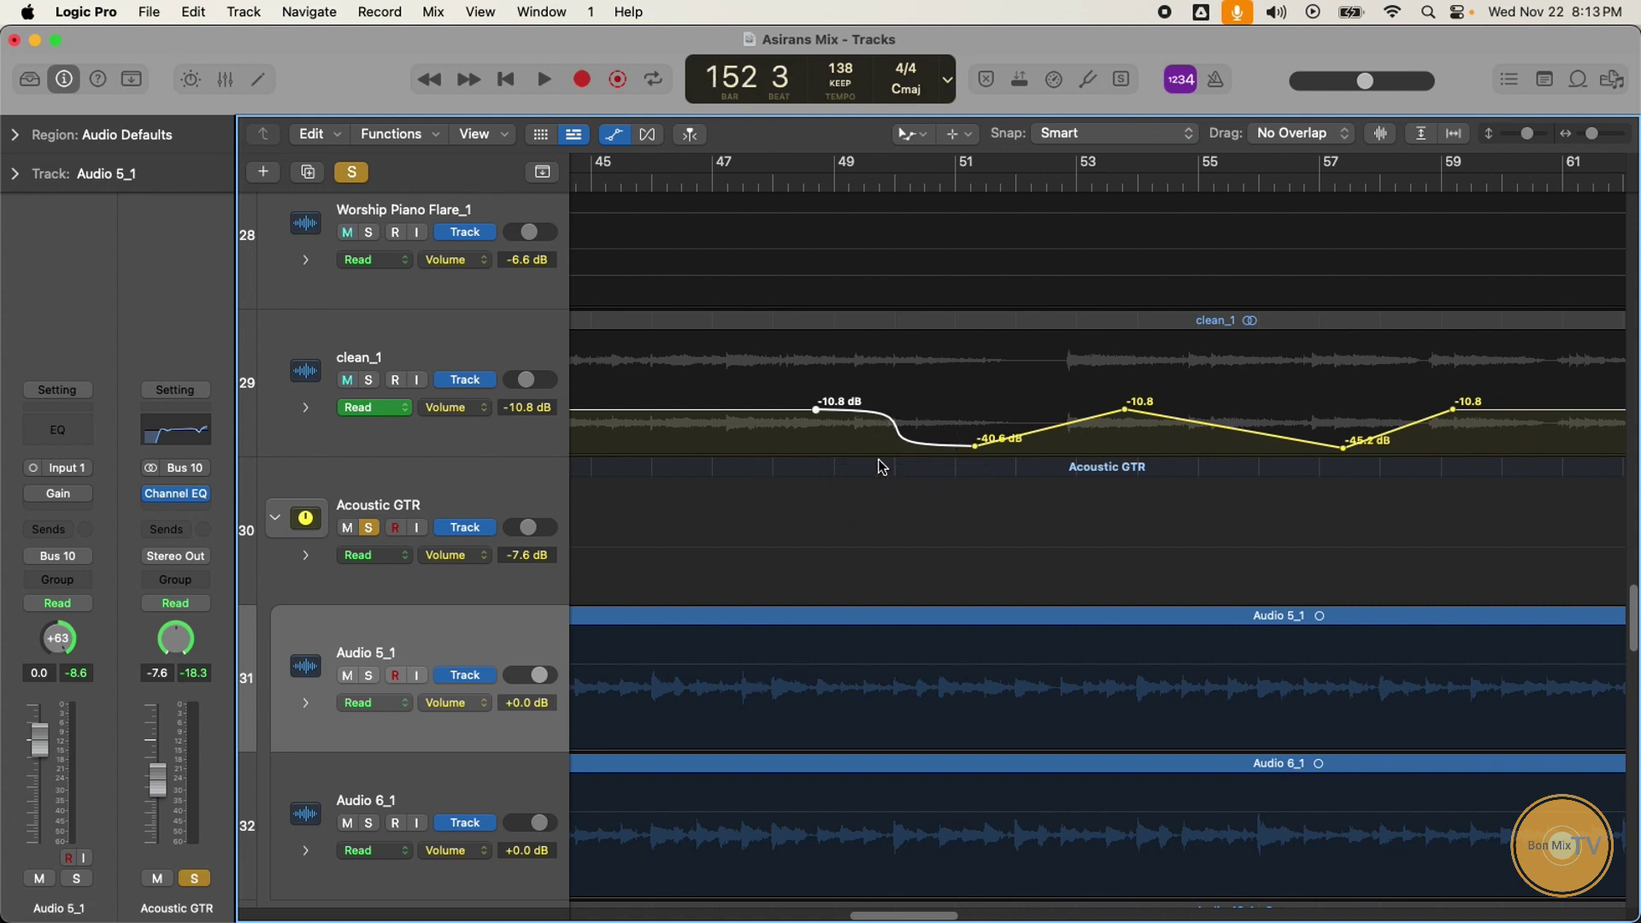
Step: With the Marquee Tool, select about two bars of the Audio 5_1 track, from just before bar 142 to just before bar 144
left_click(908, 134)
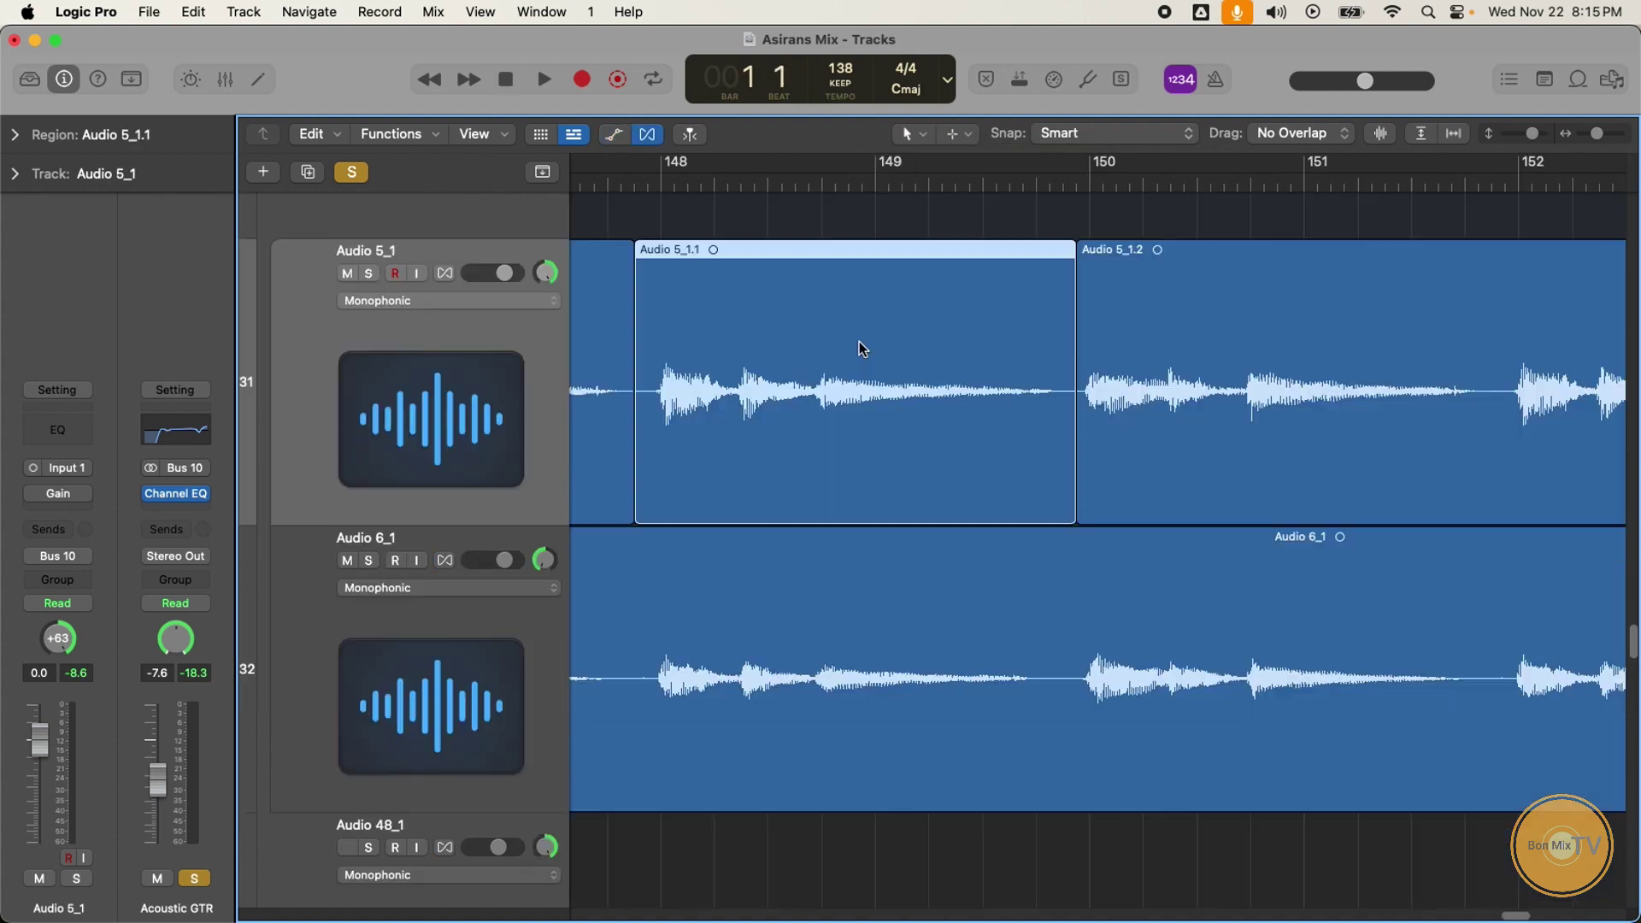
key("super+Left")
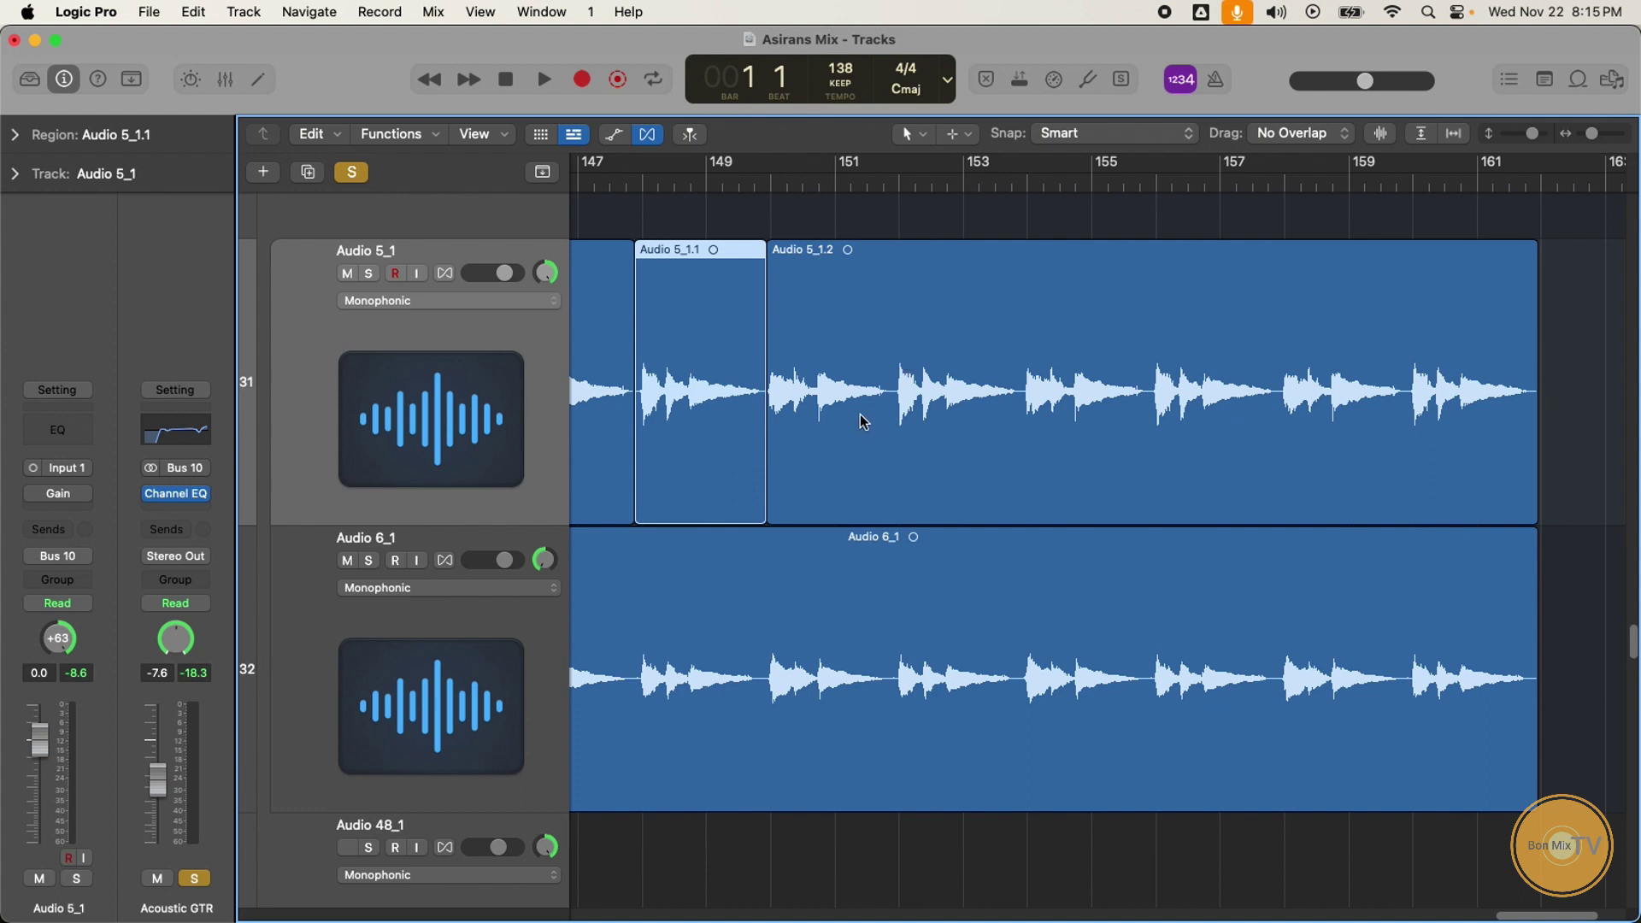
scroll(860, 419, "left", 5)
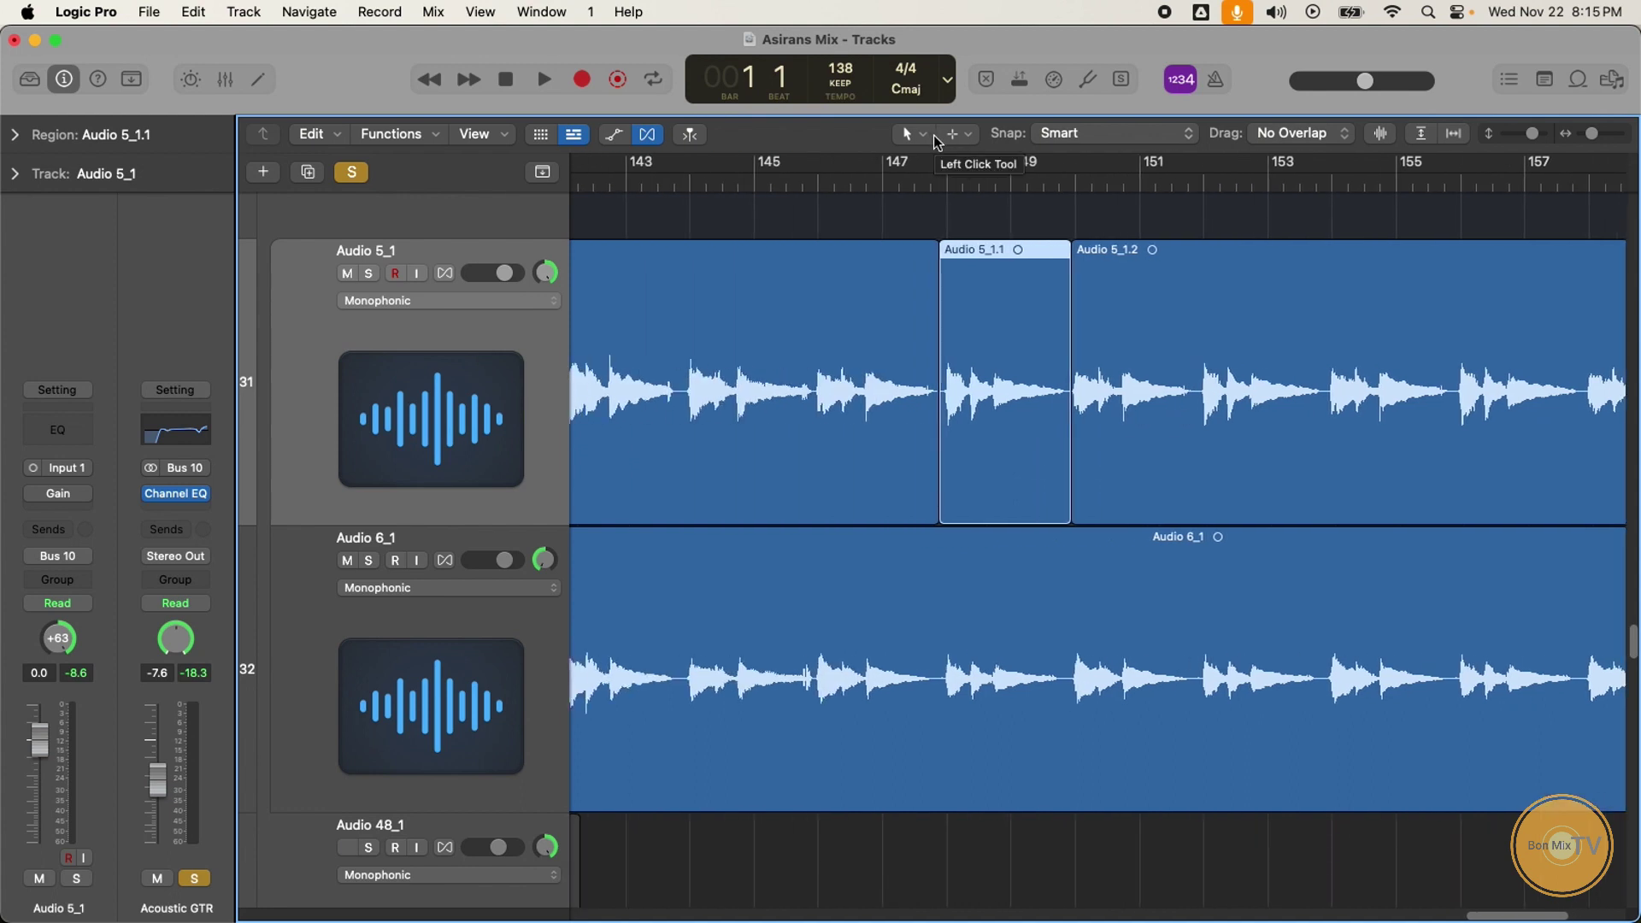
scroll(981, 265, "left", 5)
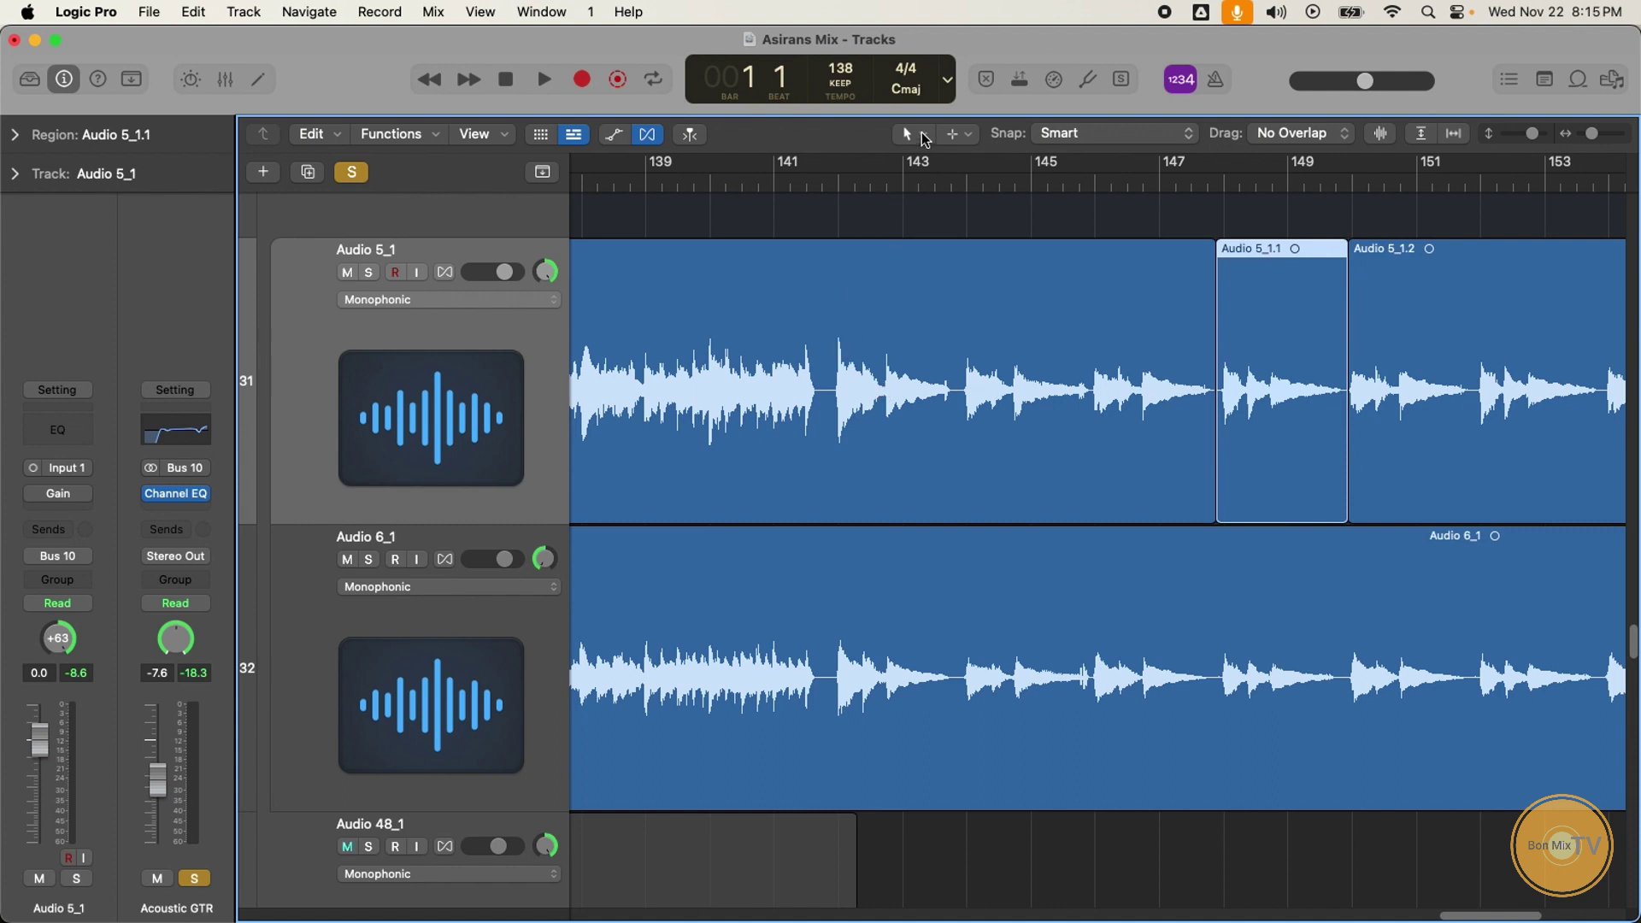
left_click(923, 135)
left_click(950, 434)
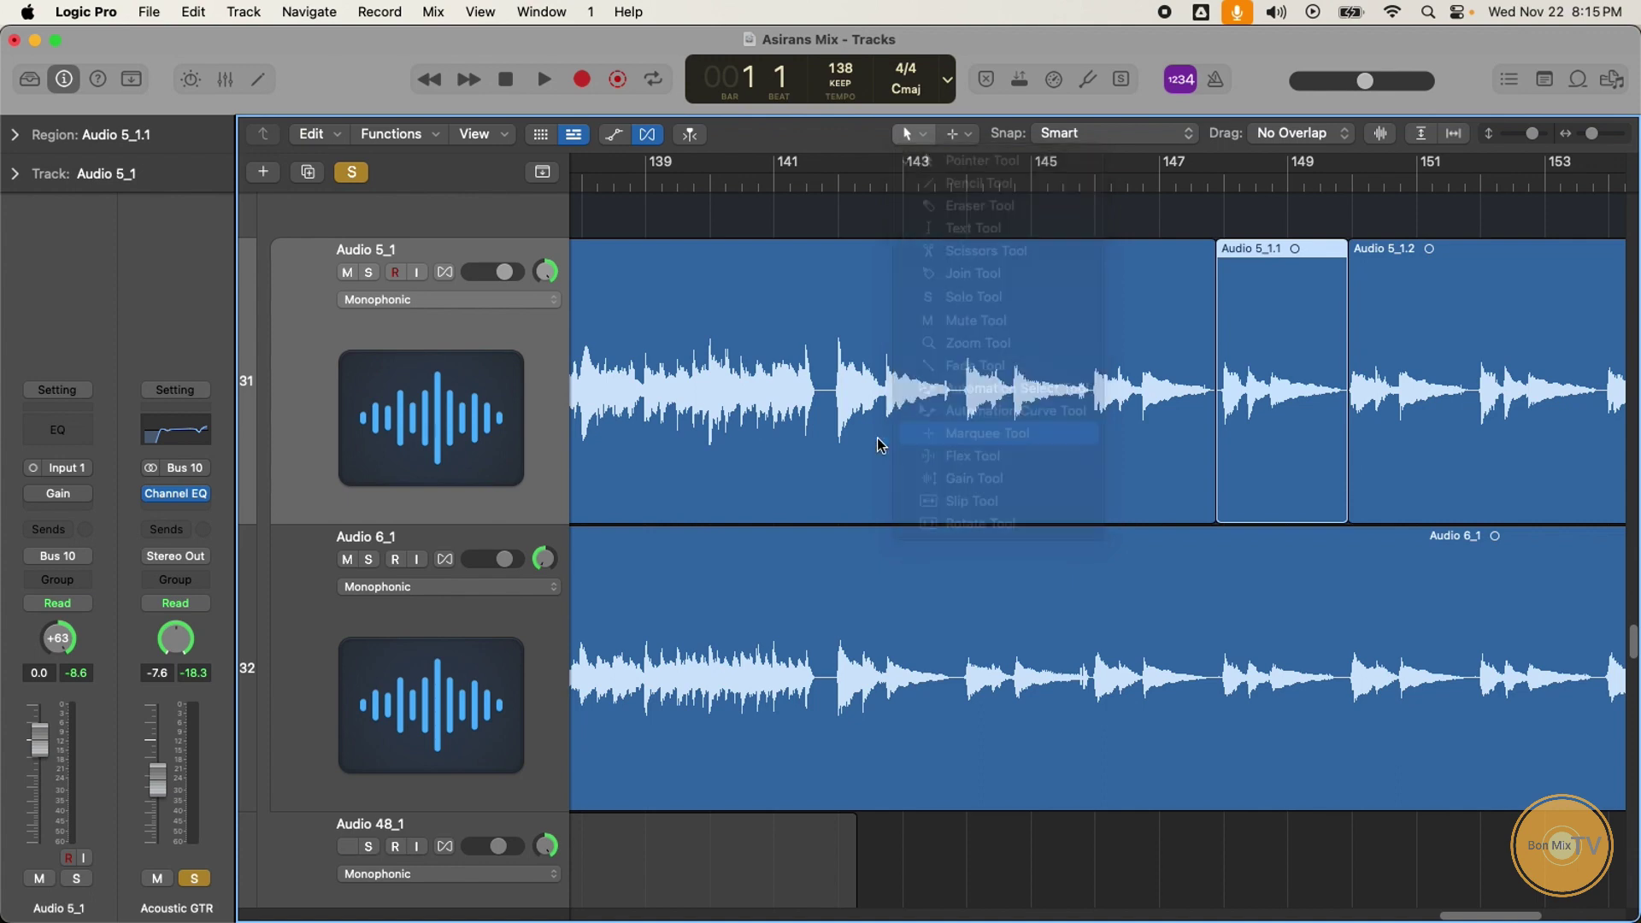
left_click_drag(821, 396, 958, 429)
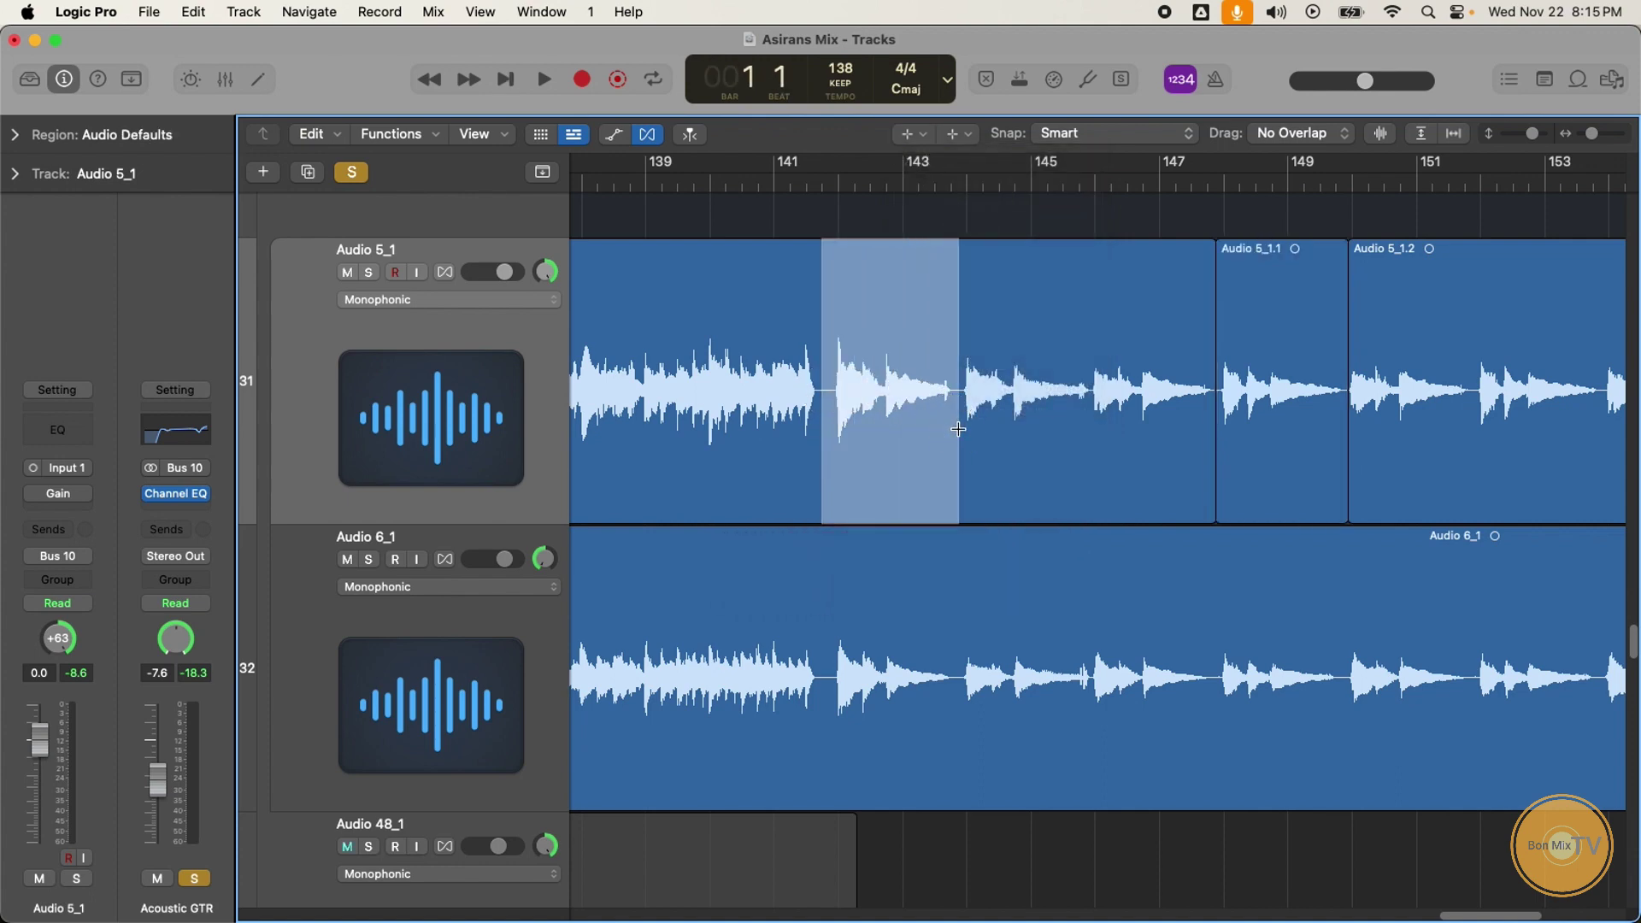
Step: Delete the selected two-bar section of Audio 5_1, and undo the deletion
key("Delete")
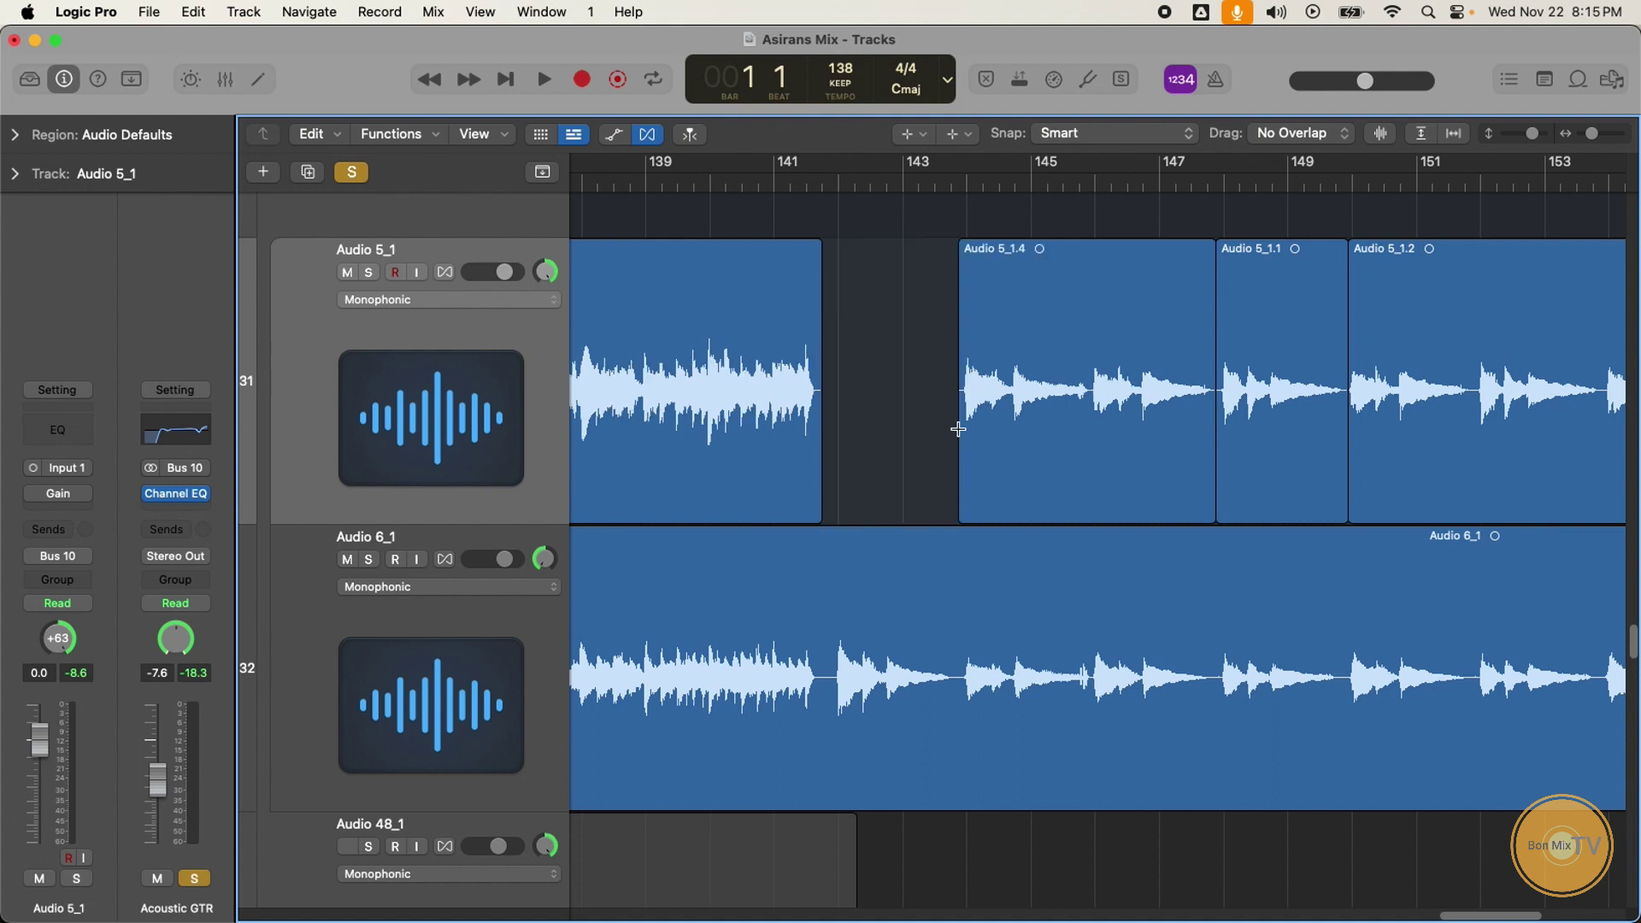
key("super+z")
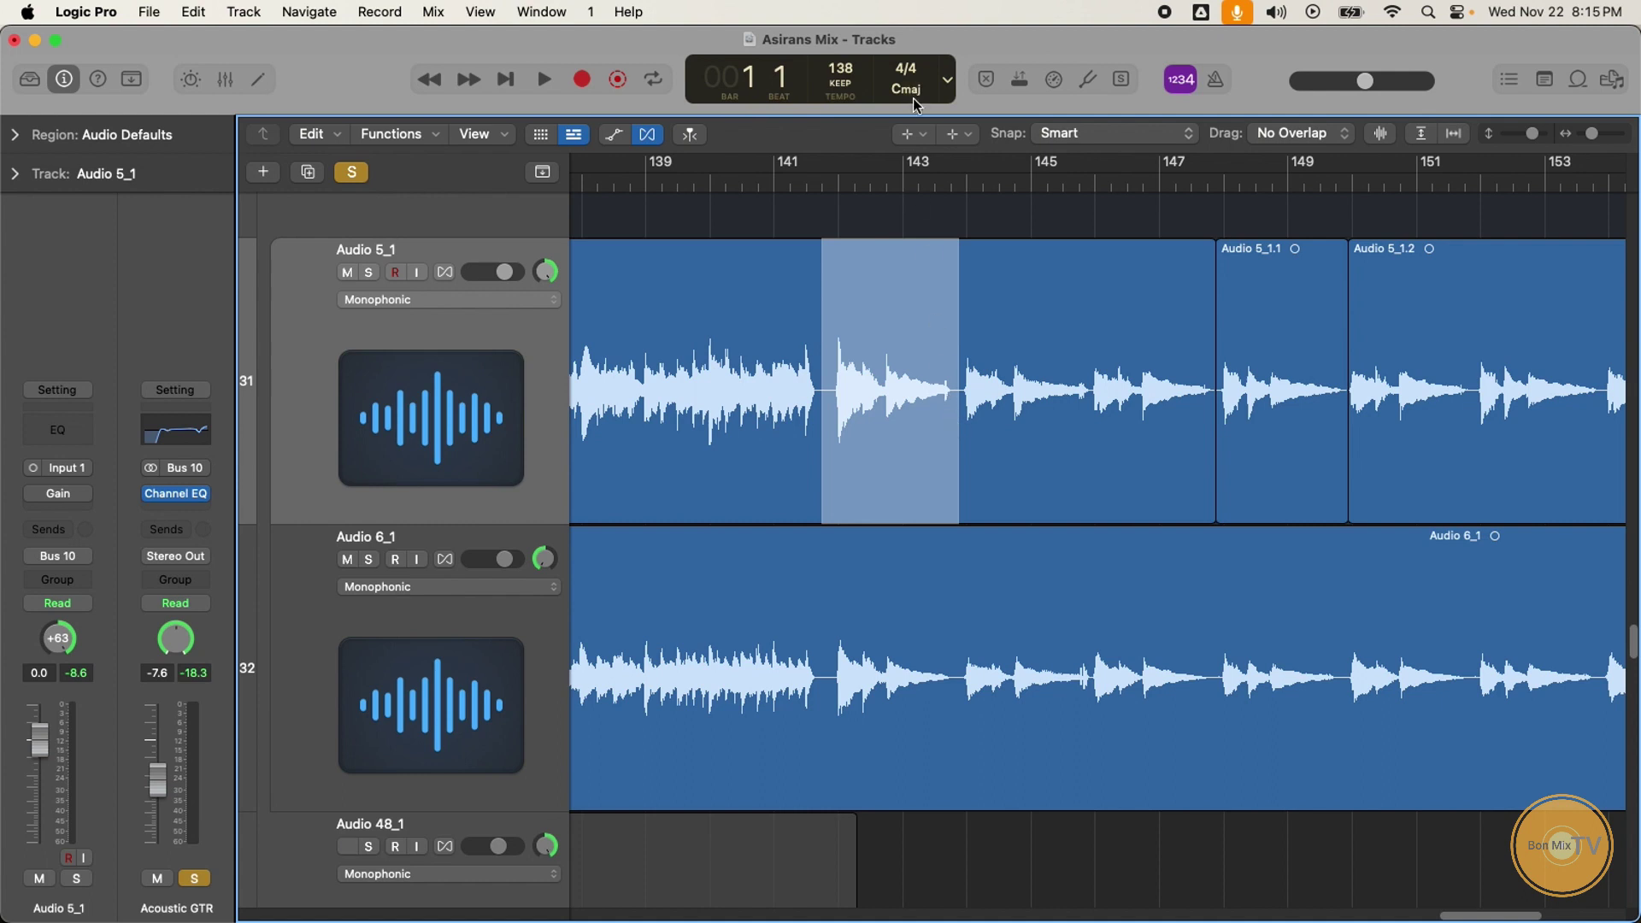
Step: With the Pointer Tool, split the Audio 5_1 region at both edges of the marquee selection
left_click(913, 134)
left_click(951, 165)
left_click(894, 345)
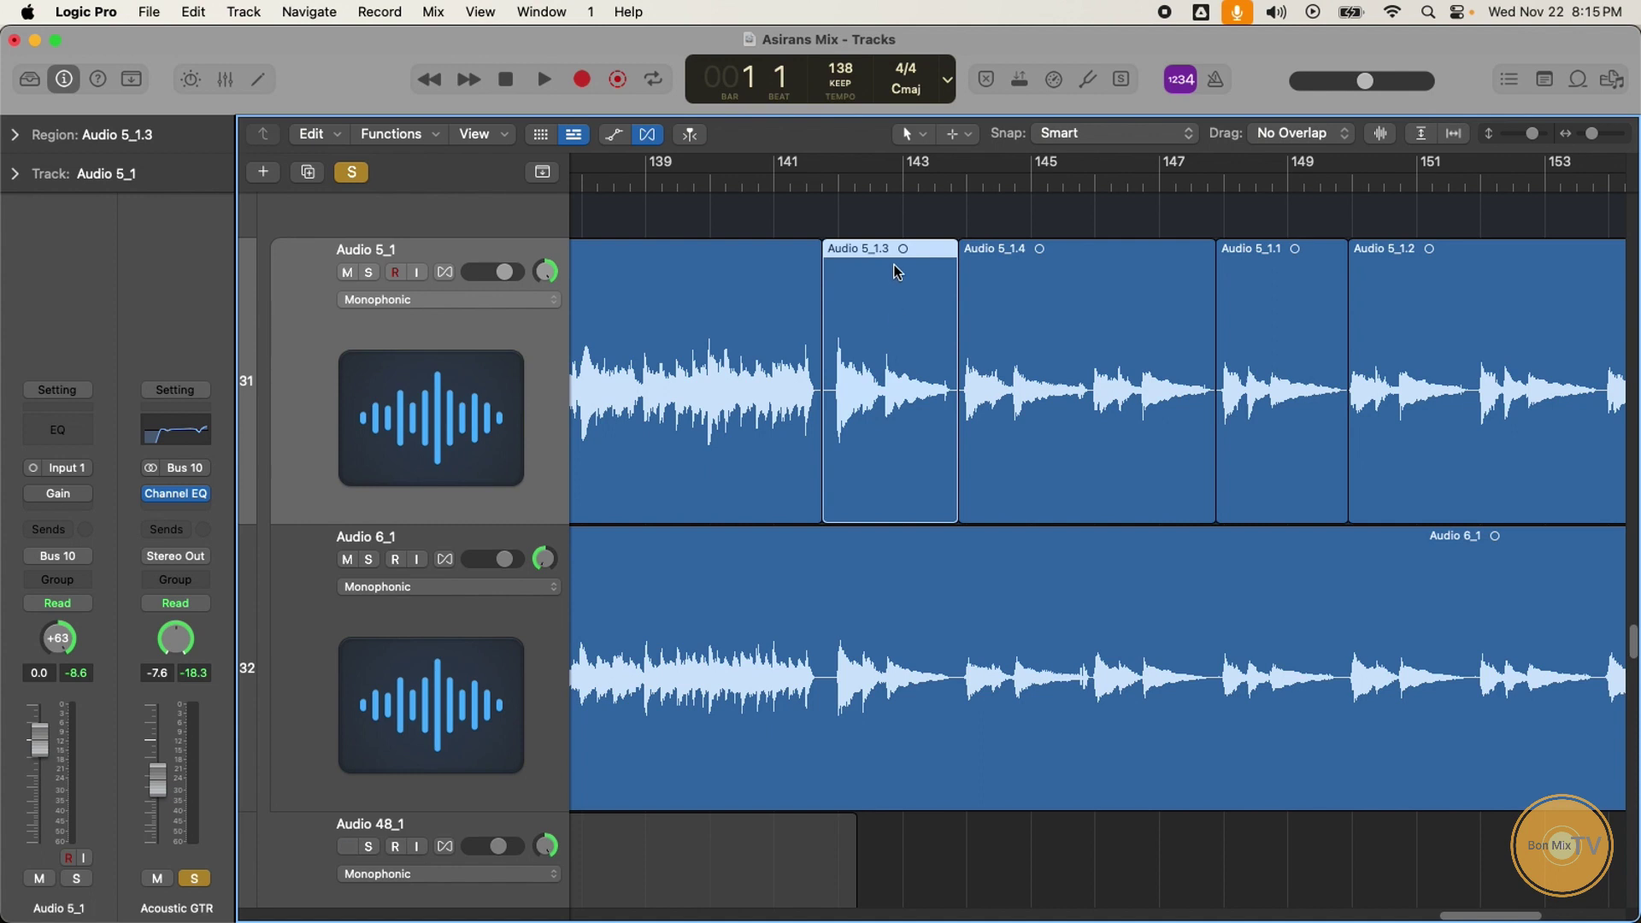
left_click(909, 135)
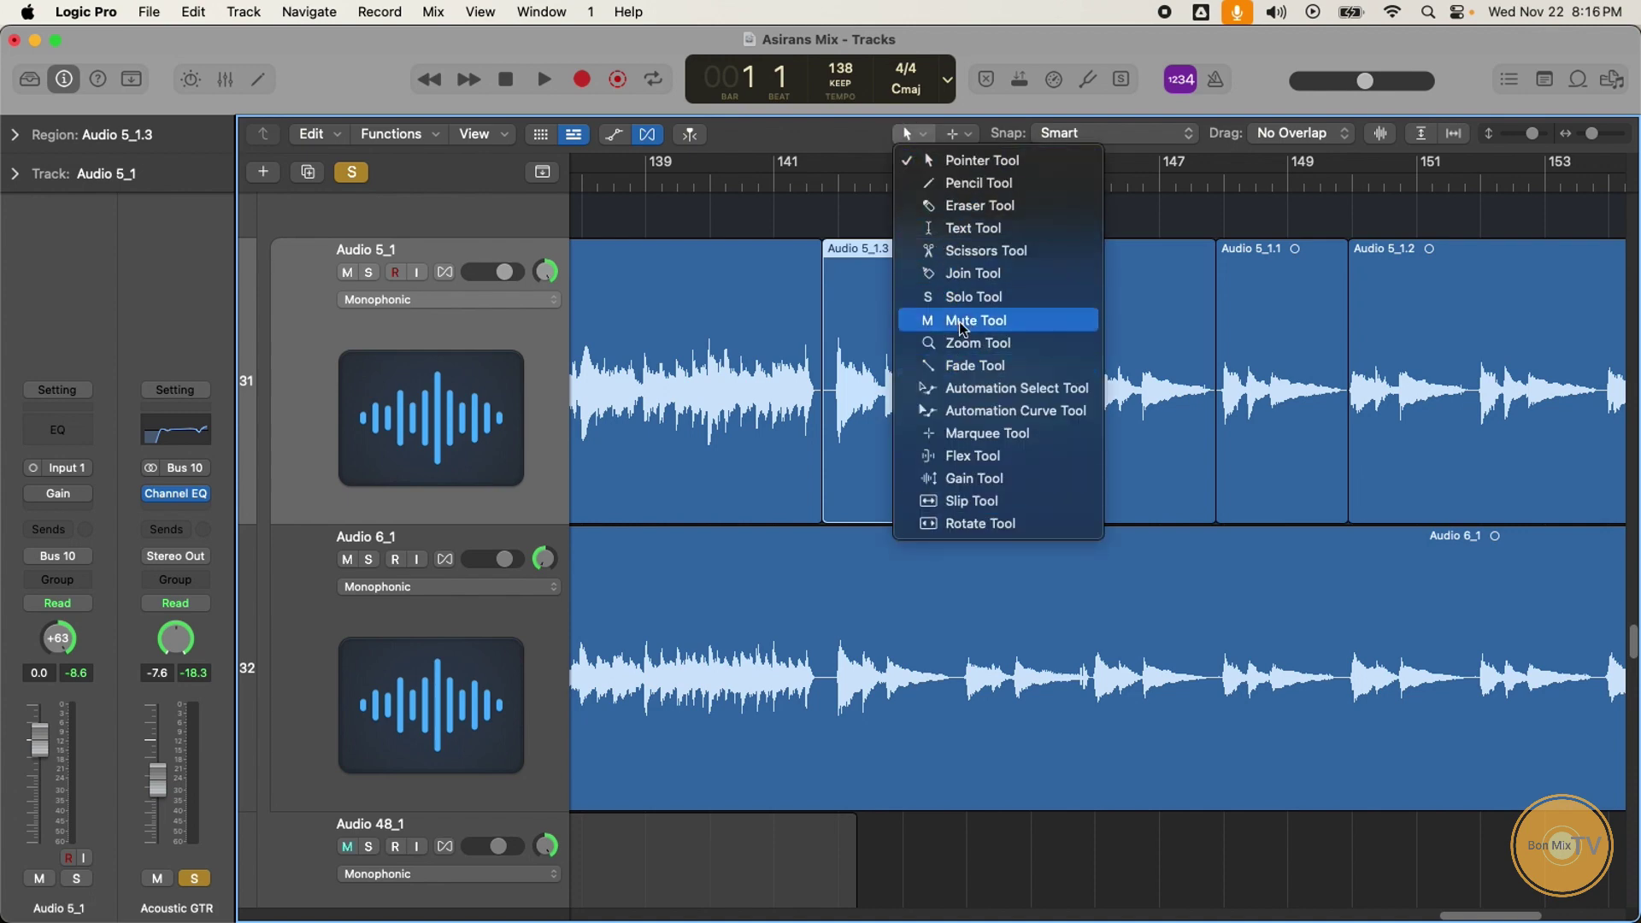
left_click(841, 134)
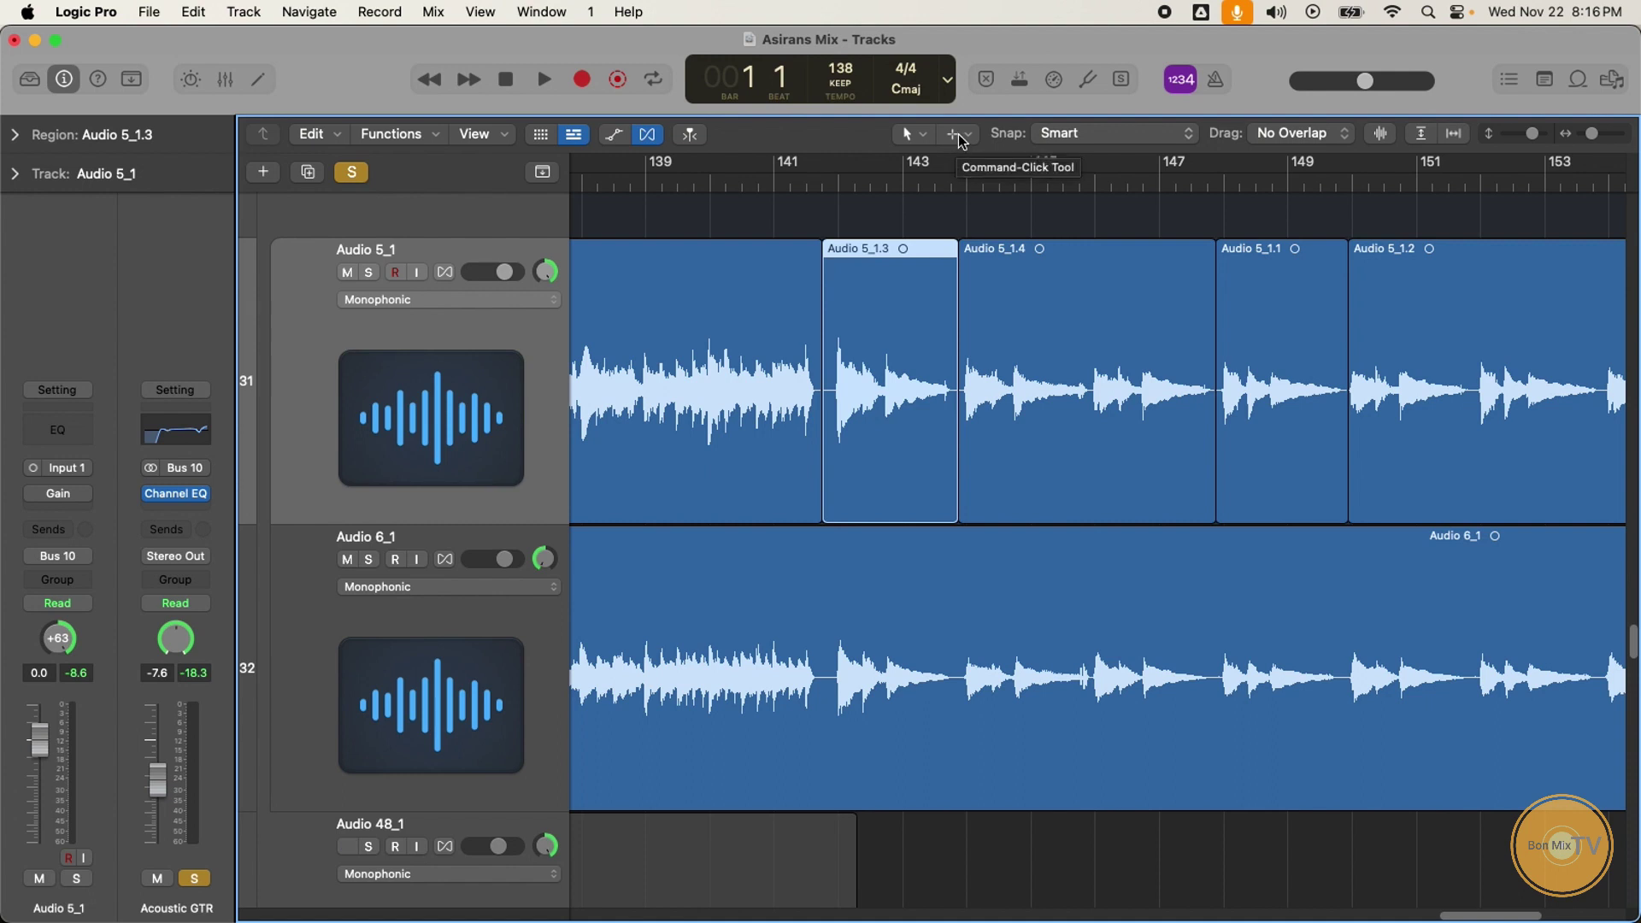
Step: Marquee-select about two bars of Audio 6_1, from just before bar 142 to just before bar 144, and split them off with the Pointer Tool
scroll(1066, 366, "down", 5)
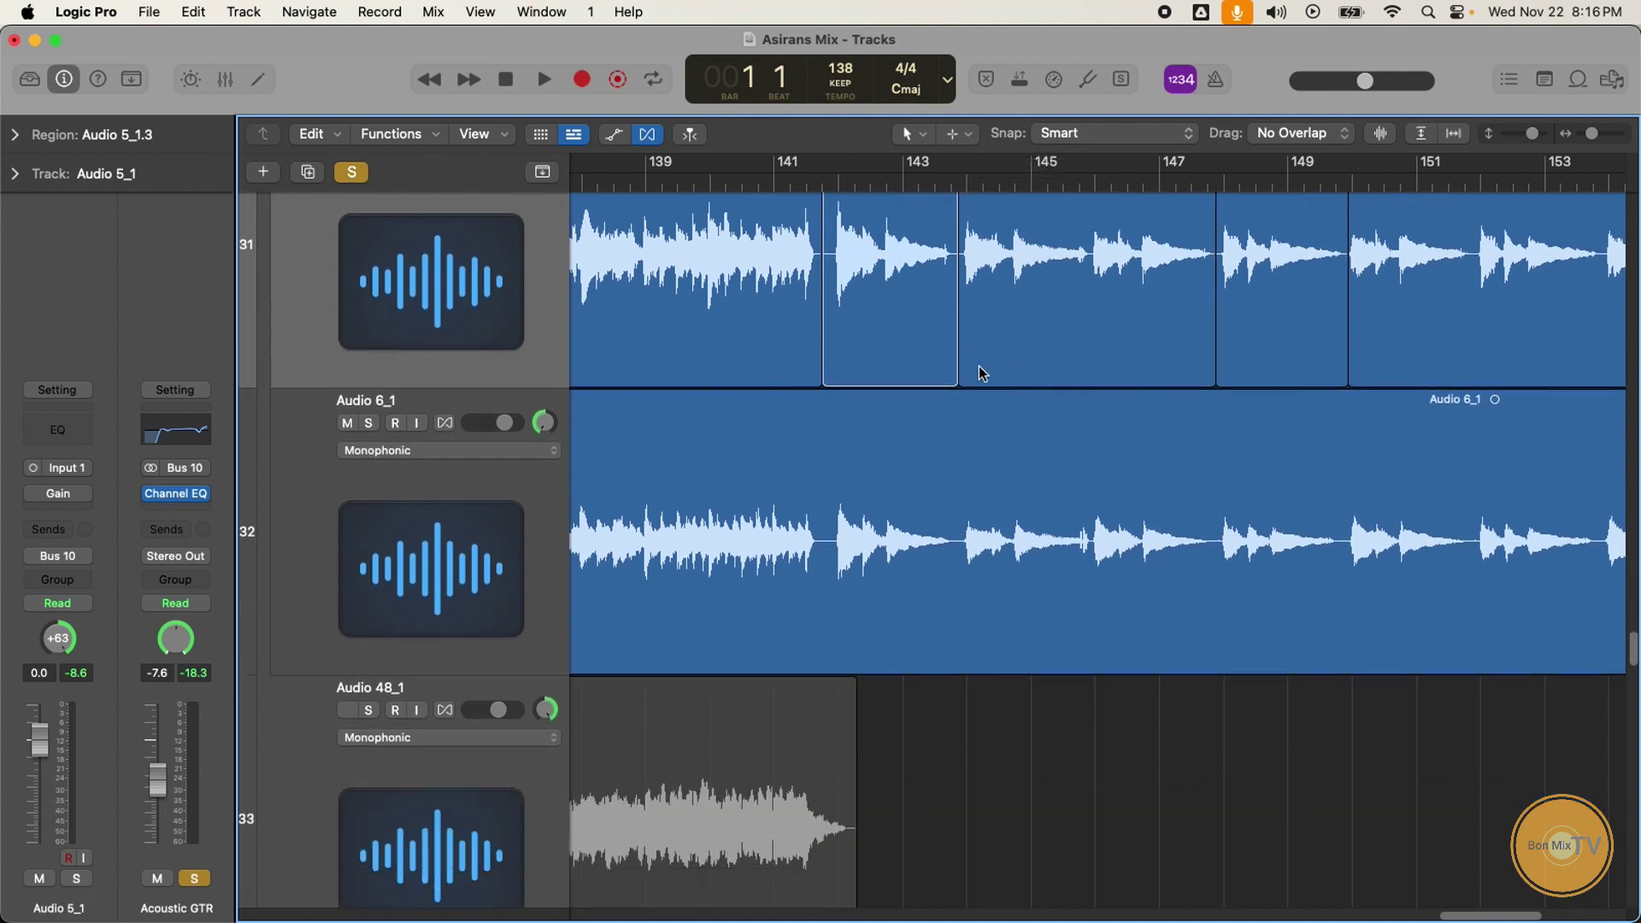
scroll(1000, 581, "right", 3)
scroll(991, 572, "up", 1)
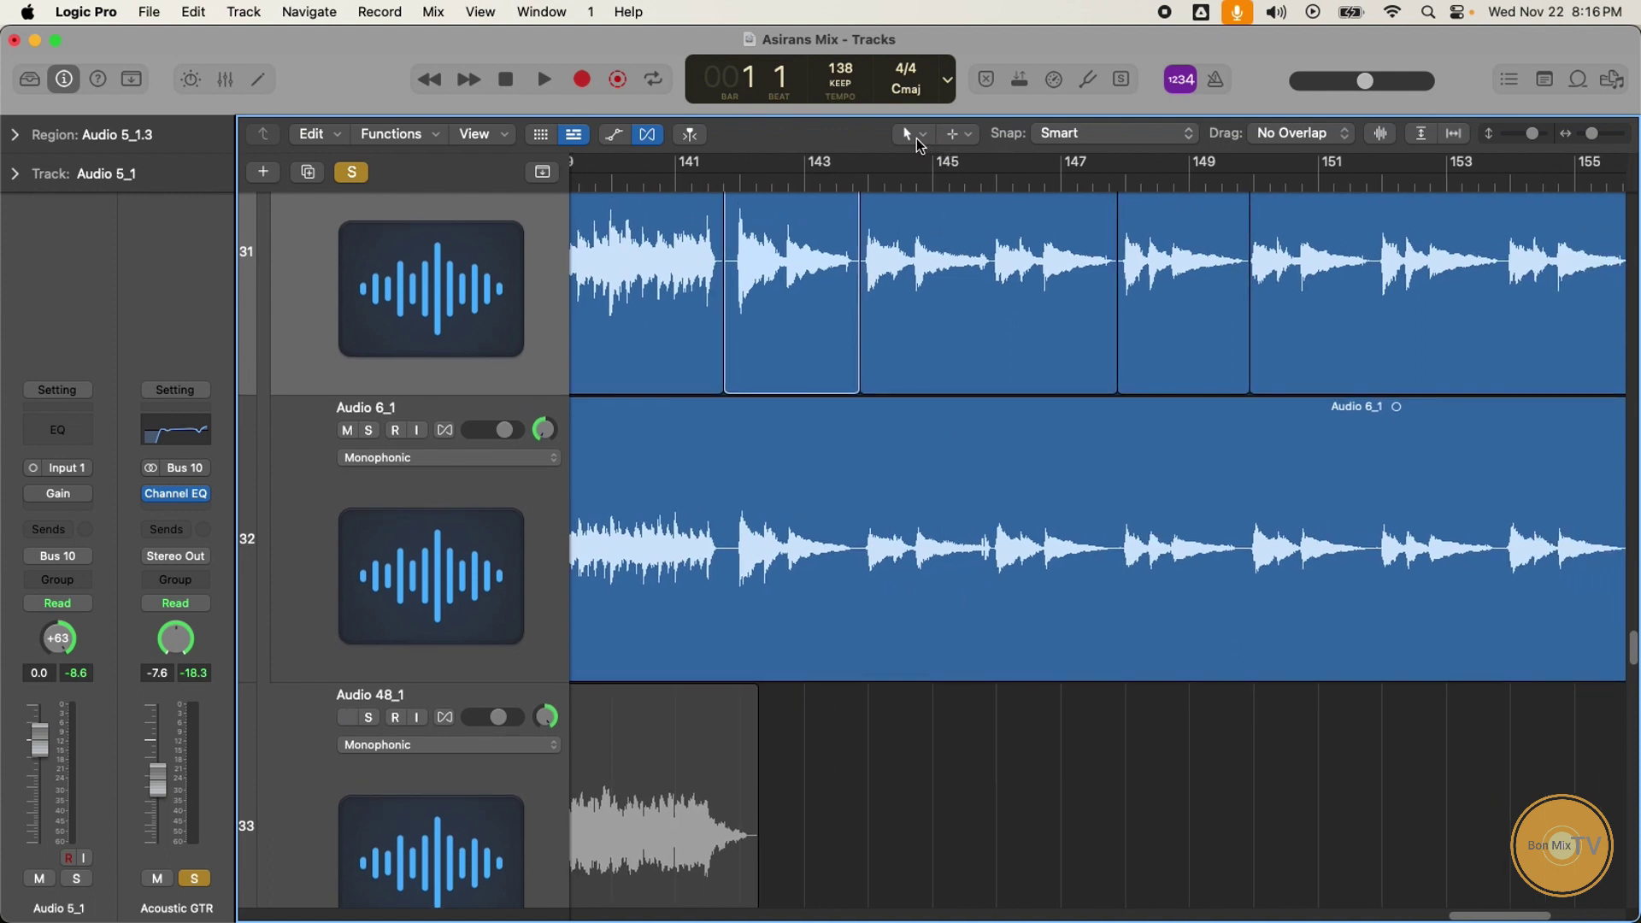
left_click(916, 137)
left_click(931, 162)
left_click(796, 534)
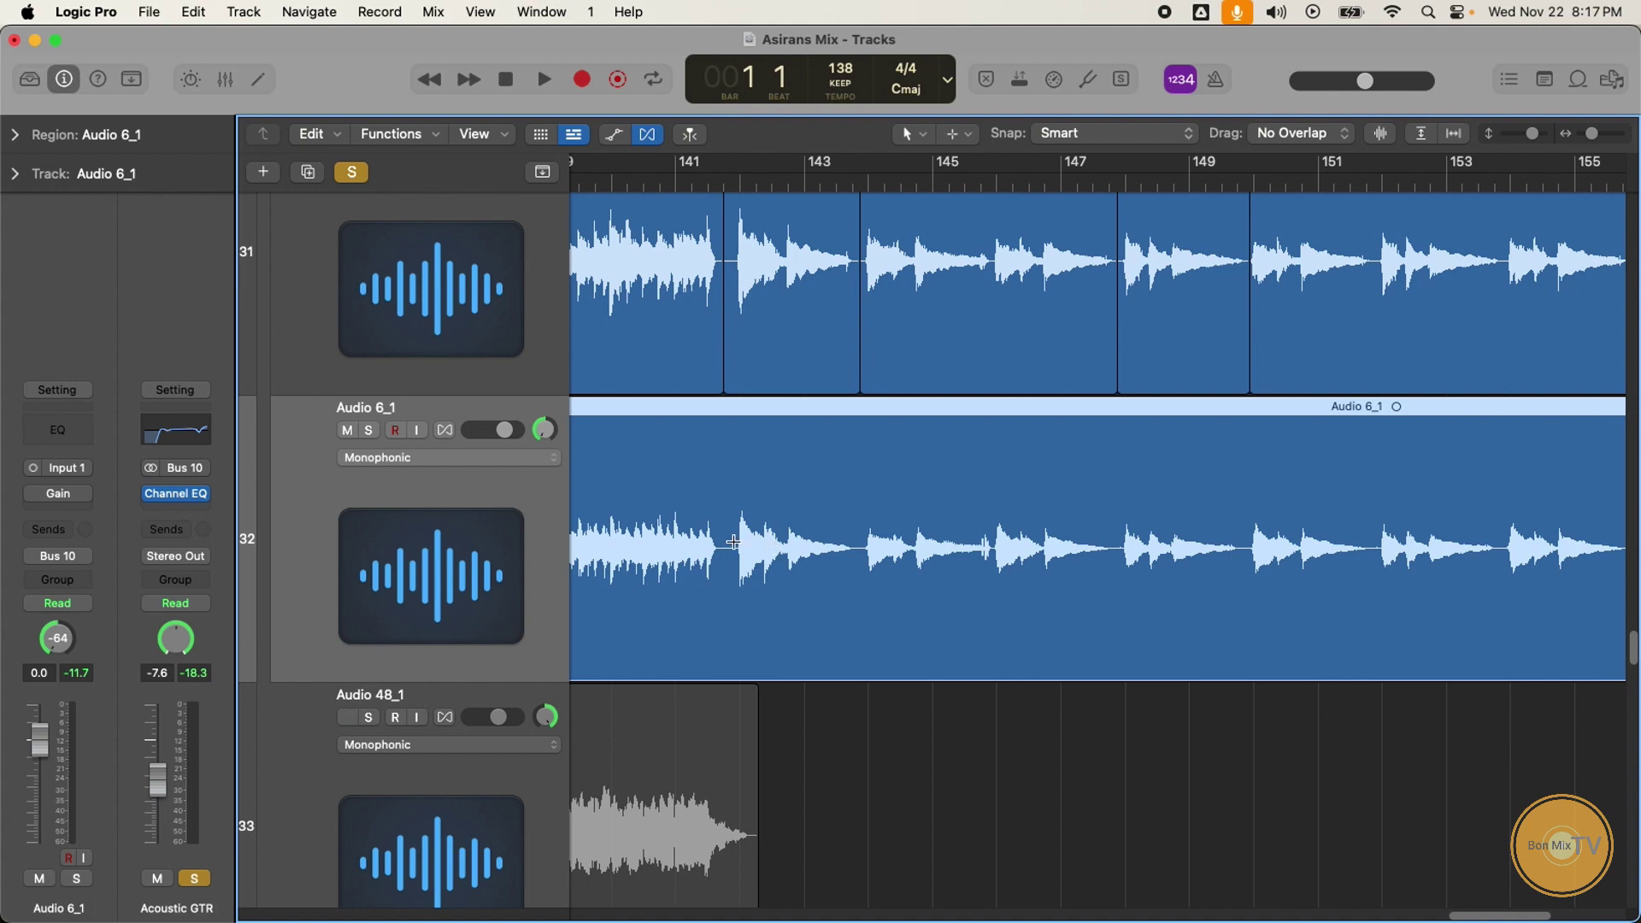
left_click_drag(727, 537, 860, 540)
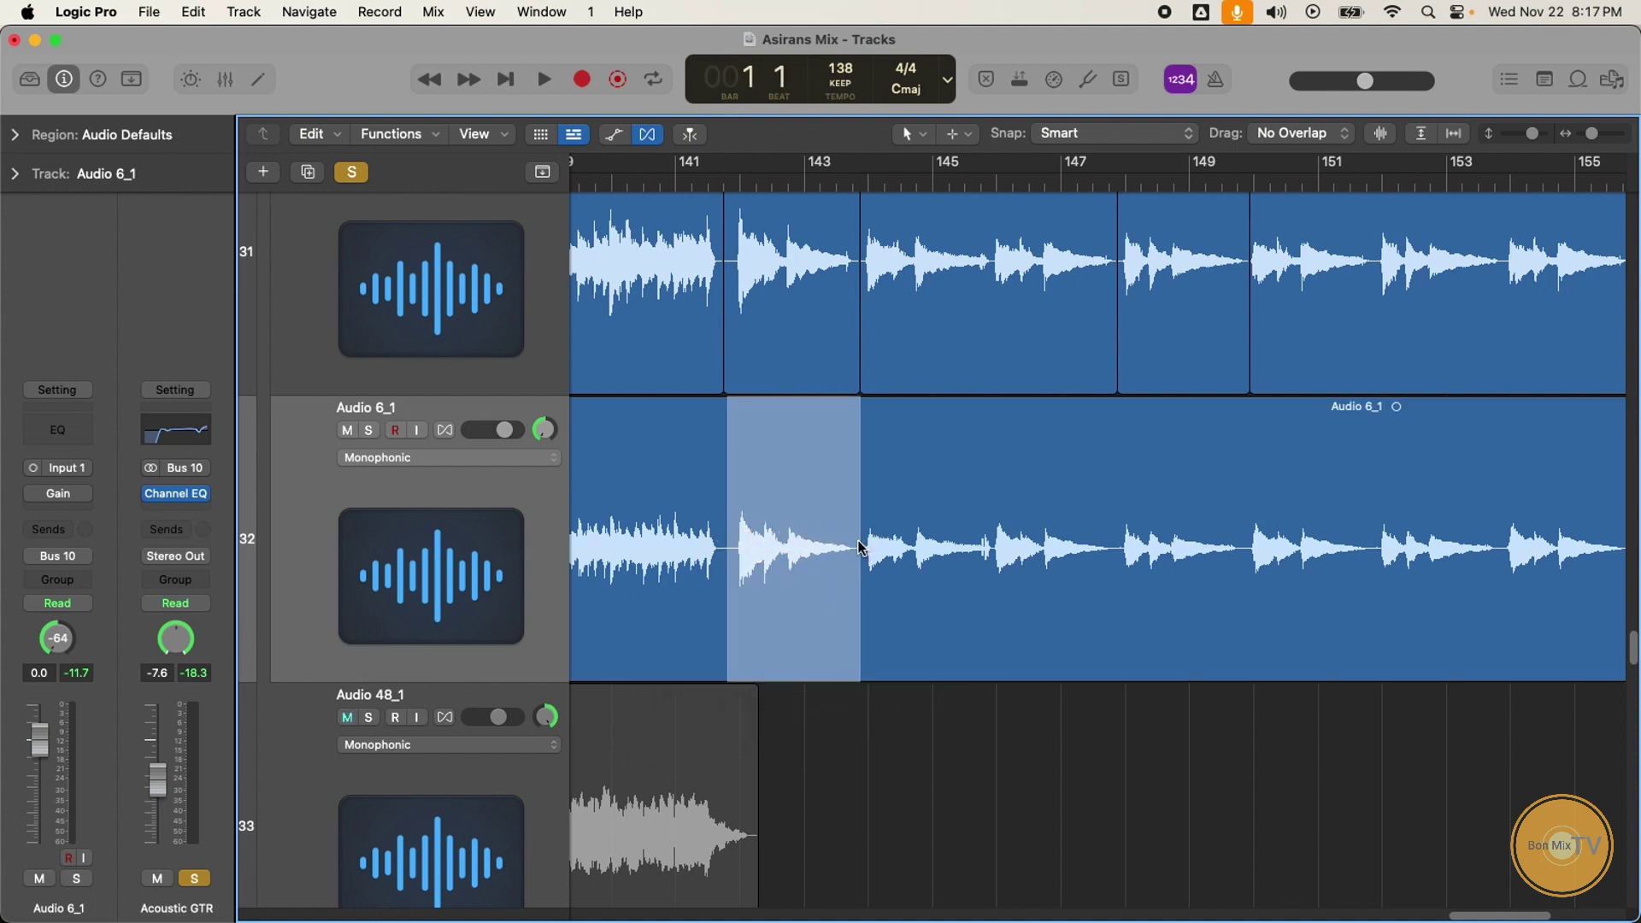
left_click(813, 493)
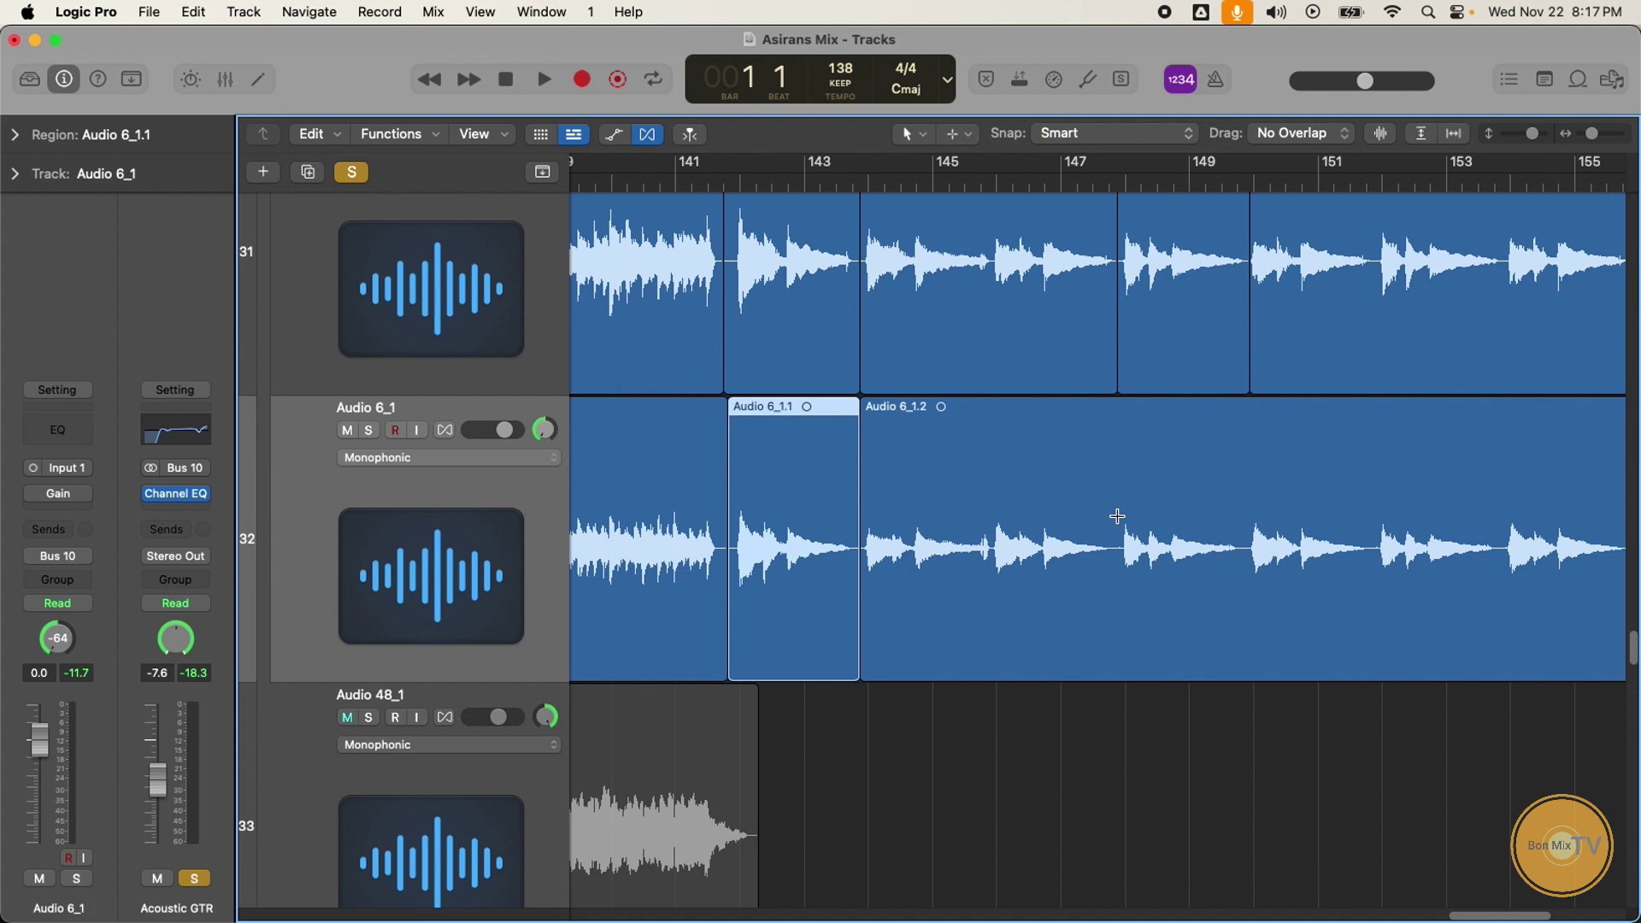
Step: Split two more two-bar sections out of Audio 6_1, one from just before bar 148 and one from 151 4 1 1 to 153 4 1 1
left_click_drag(1113, 515, 1244, 521)
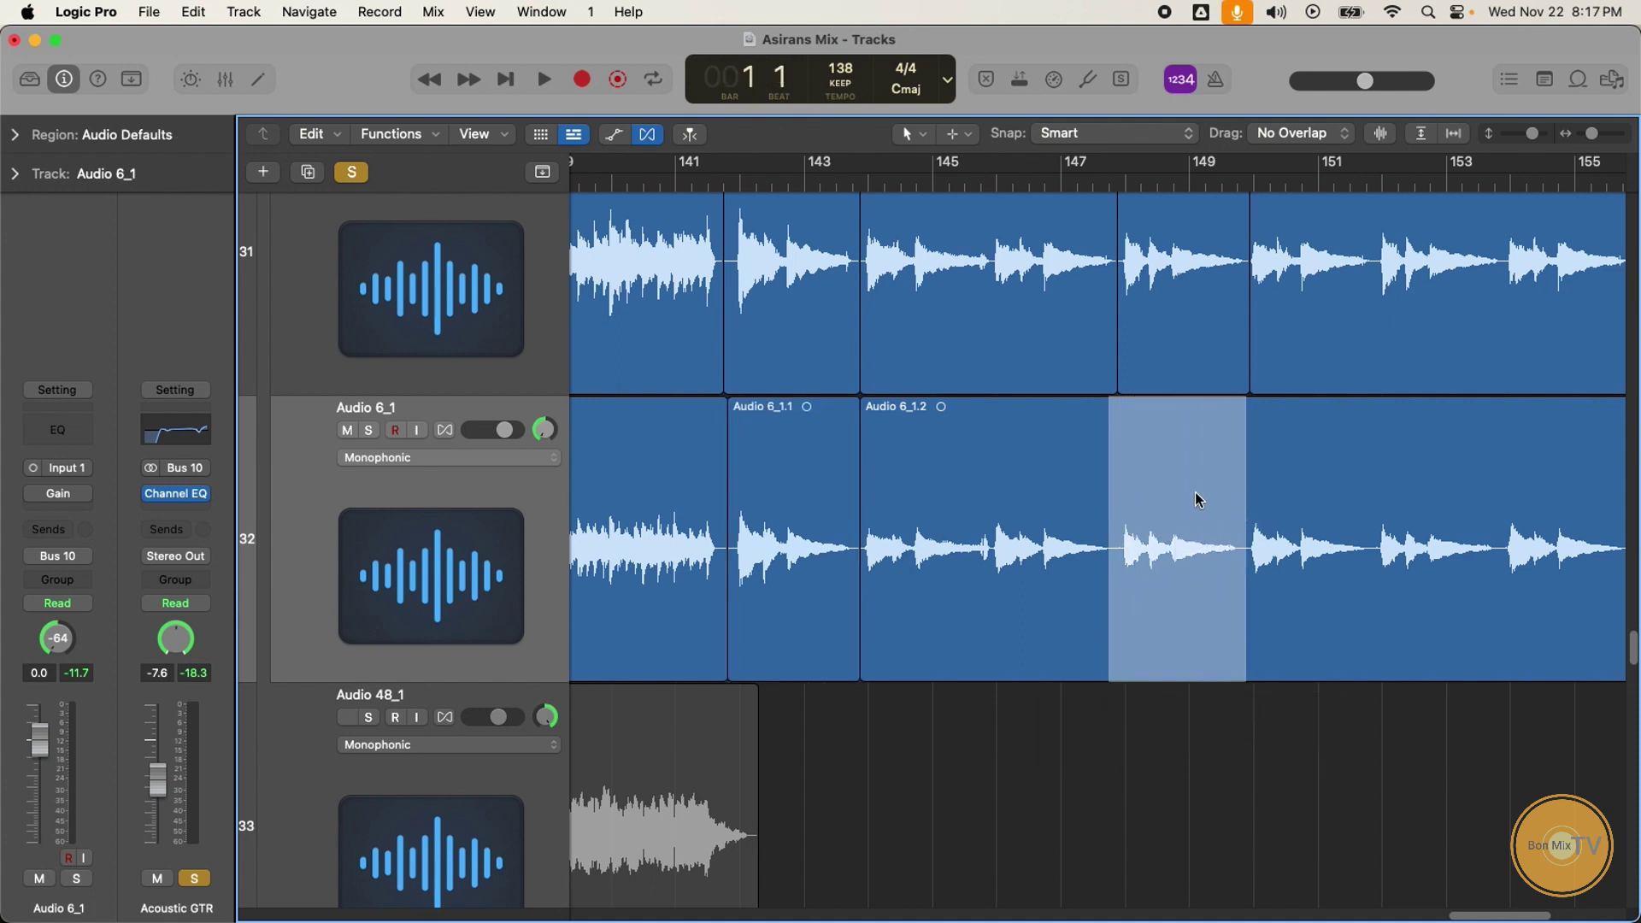
left_click(1195, 500)
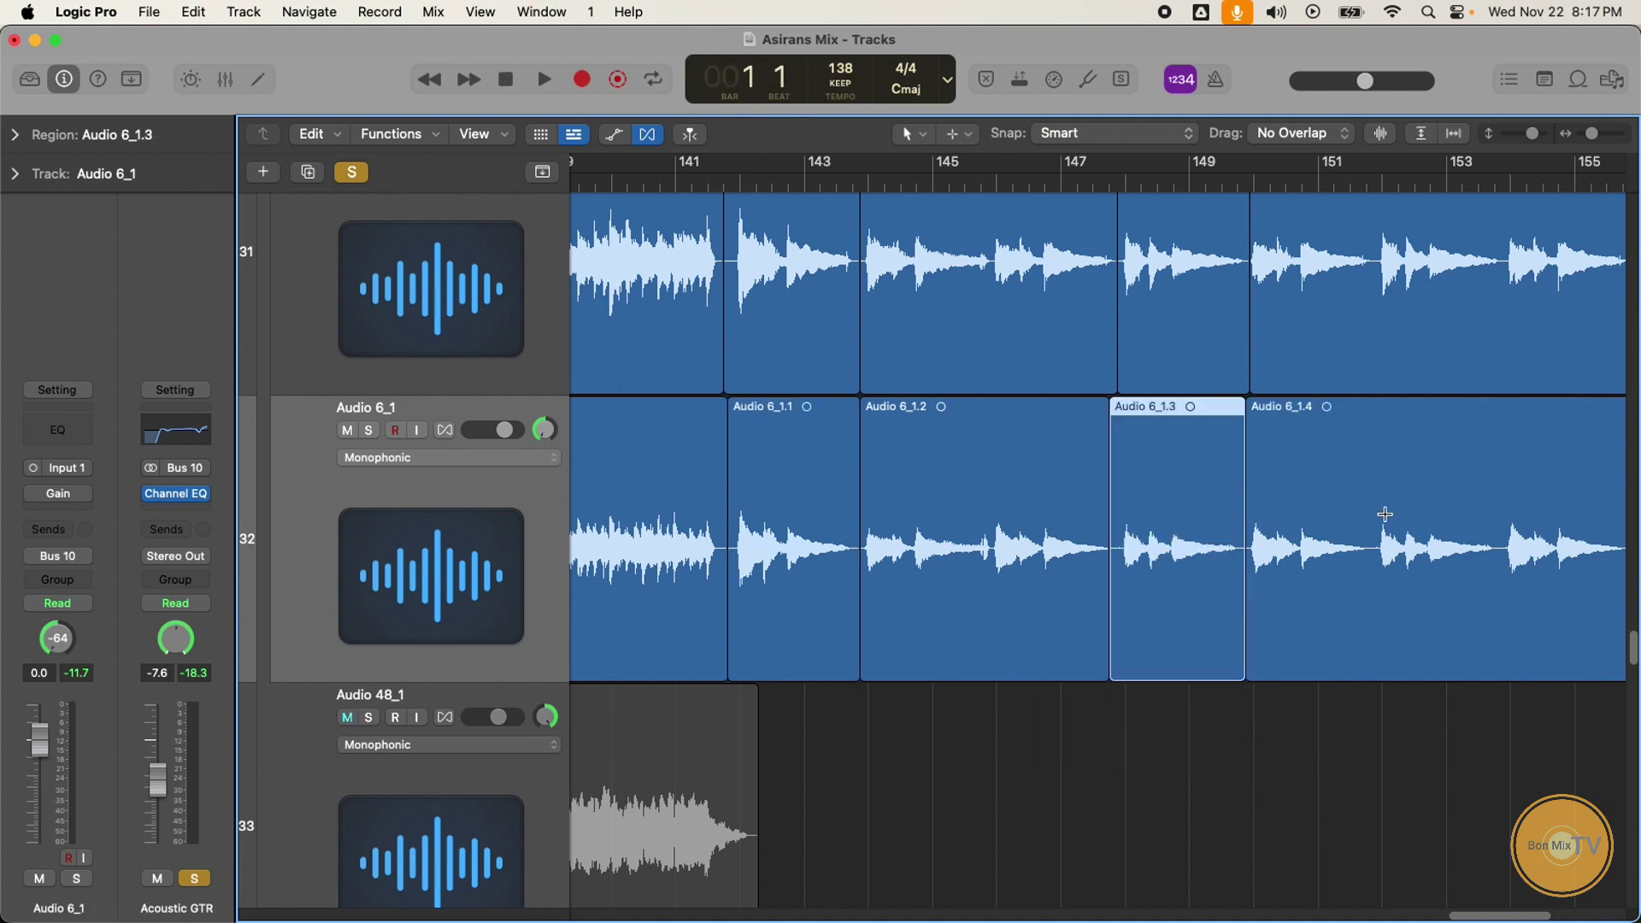
left_click_drag(1367, 500, 1495, 505)
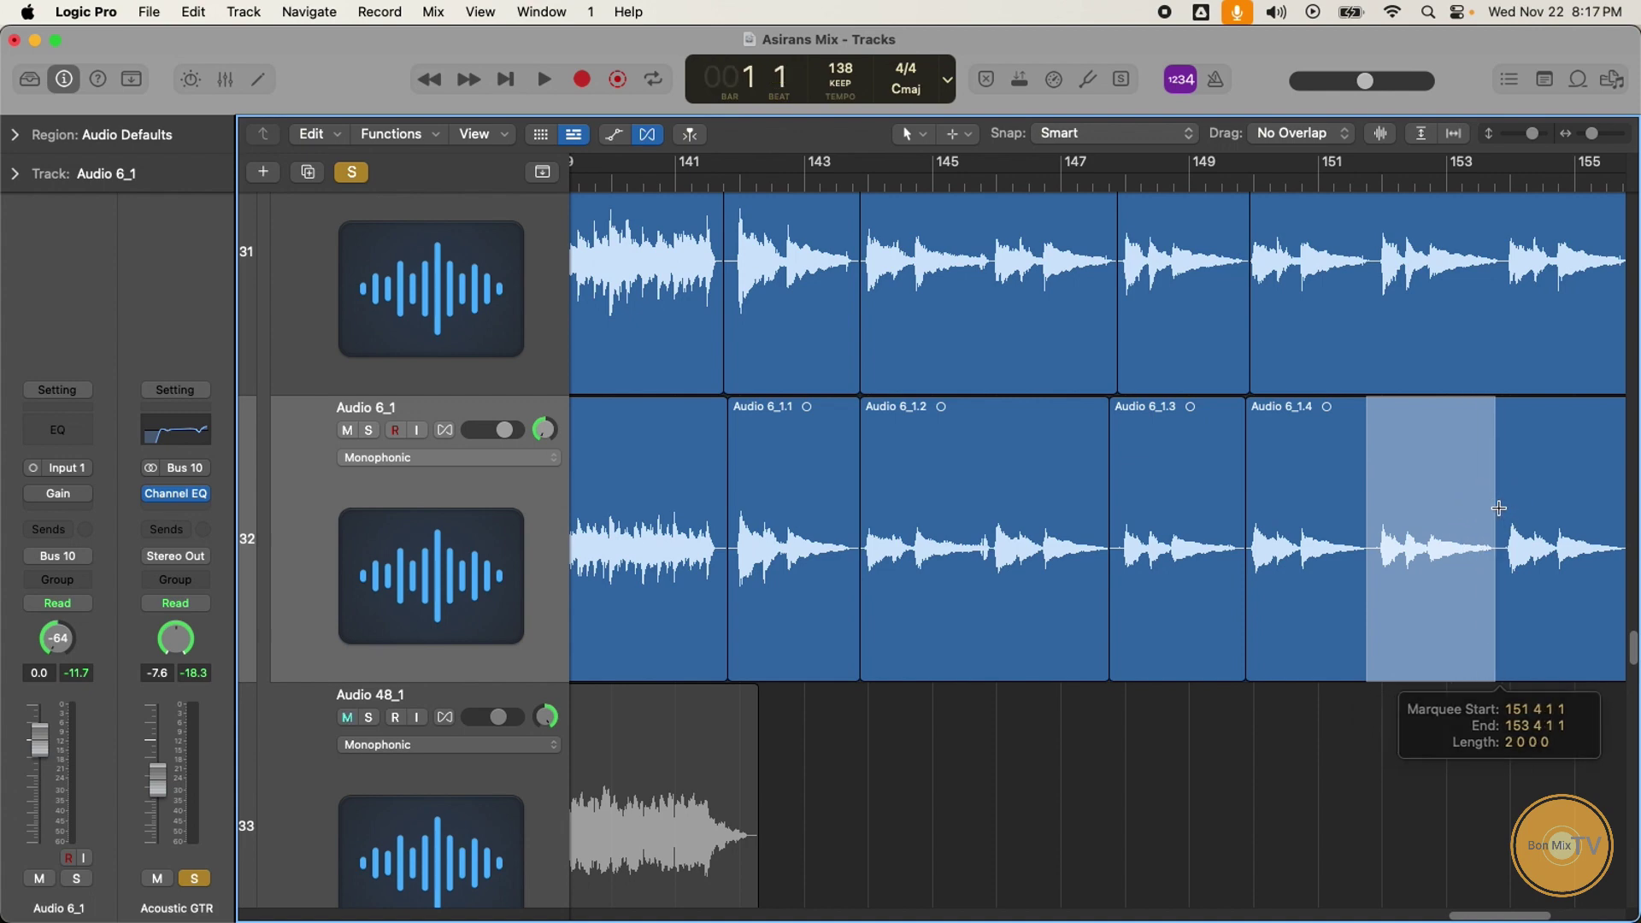
left_click(1456, 480)
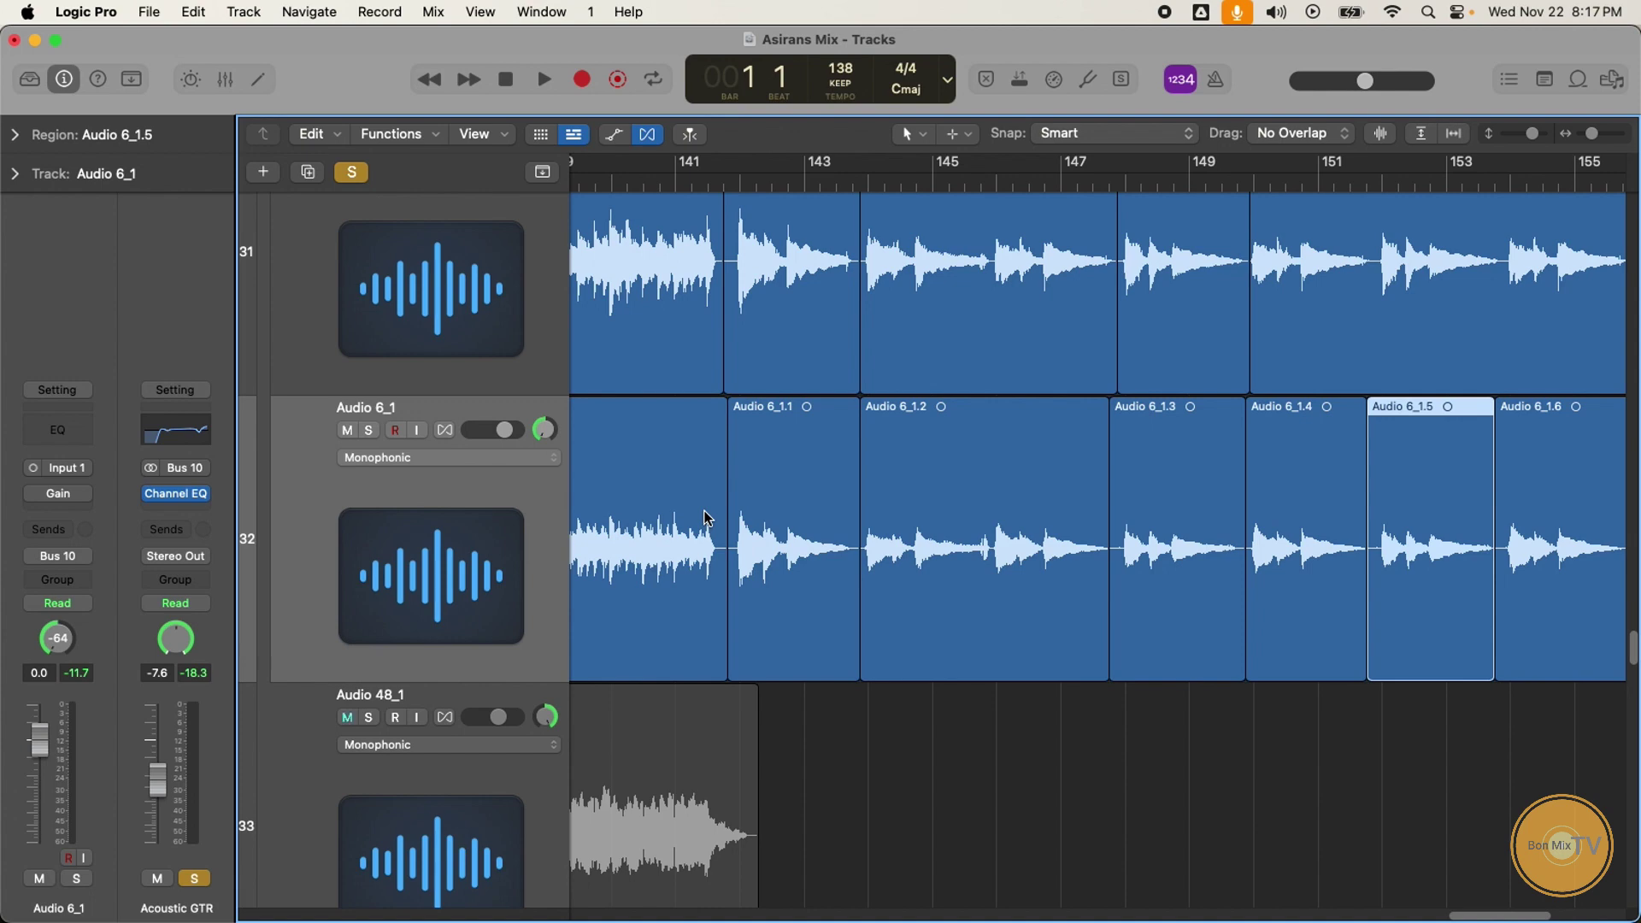
Step: Choose the Flex Tool and select the Audio 6_1 region between about bars 144 and 148
left_click(911, 138)
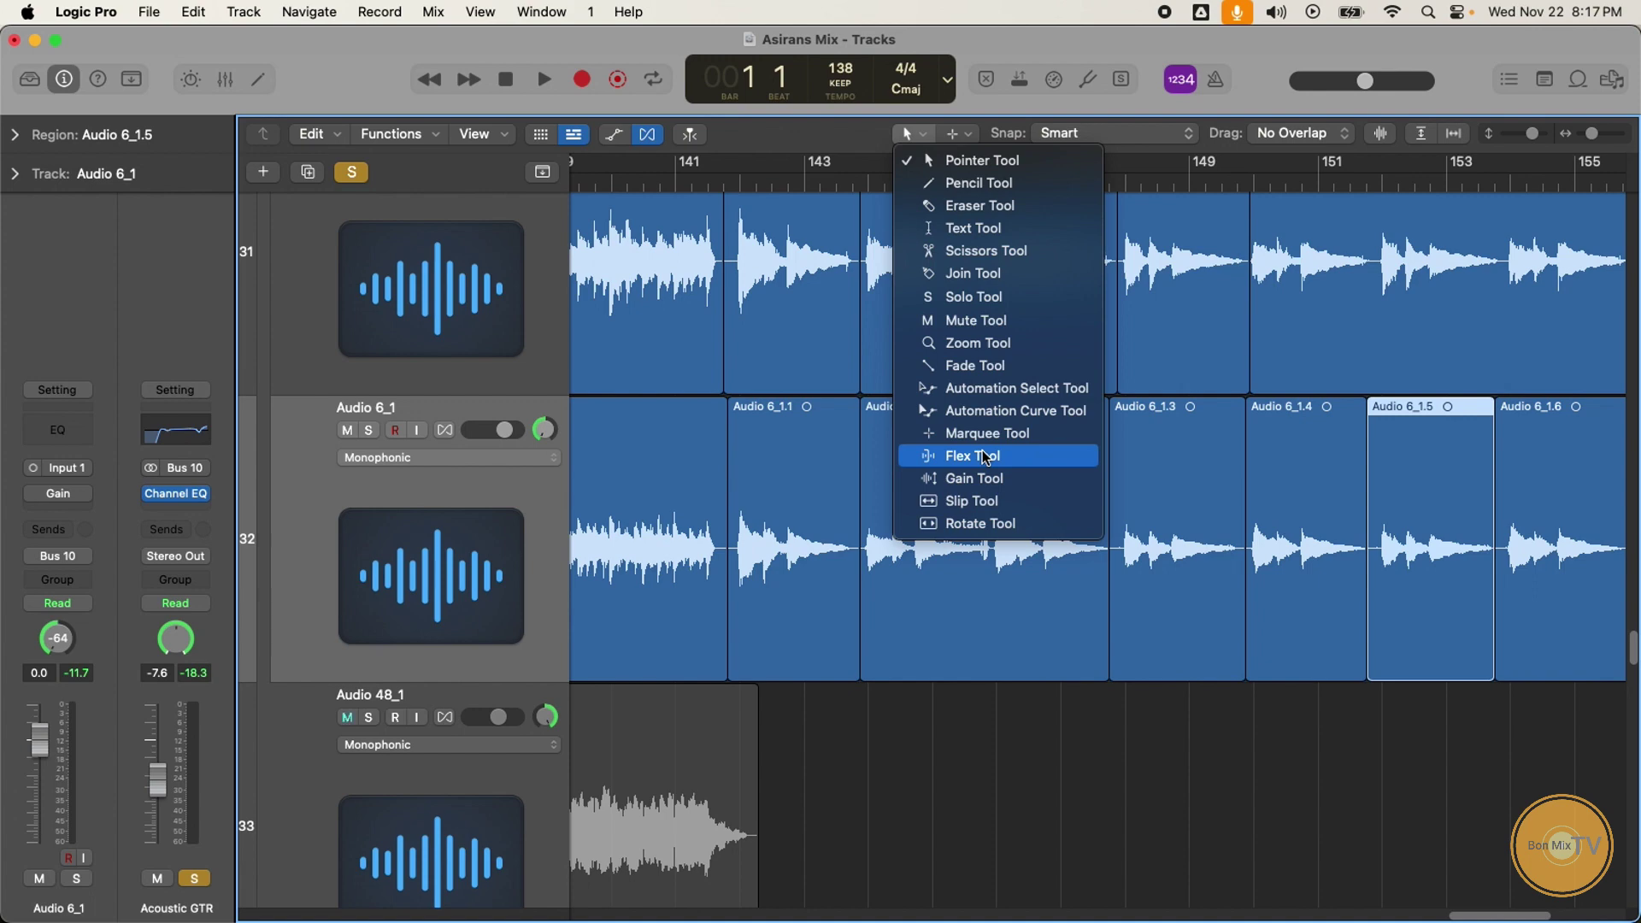
left_click(984, 457)
left_click(962, 523)
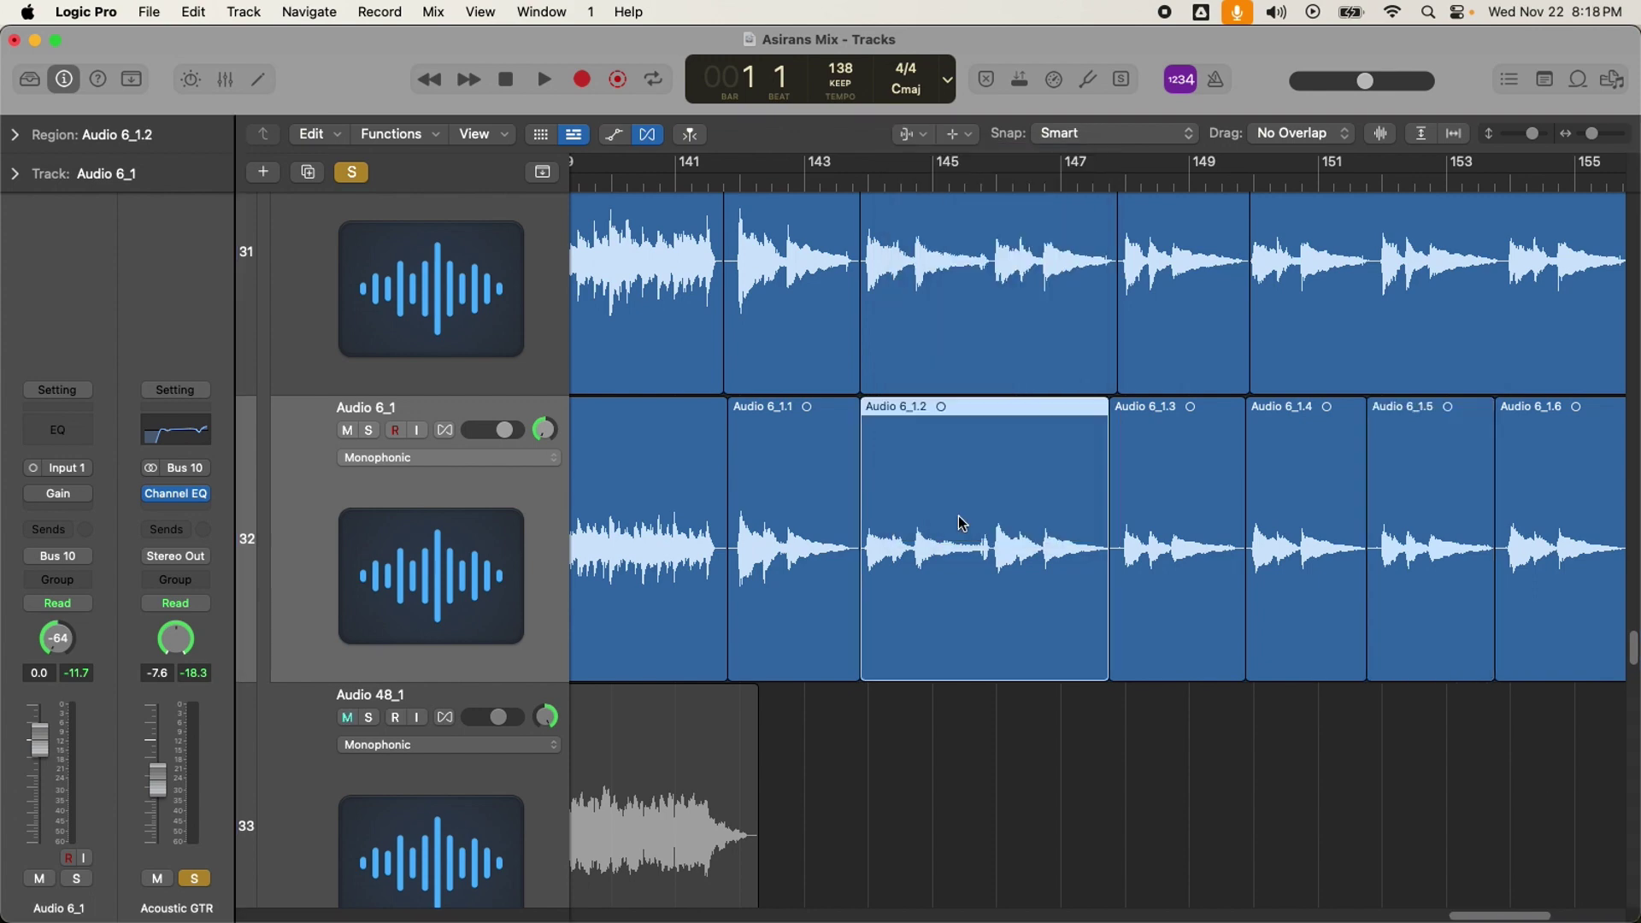
left_click(909, 134)
left_click(970, 454)
Step: Look through the Flex Pitch and Flex Time modes available for the Audio 6_1 track
left_click(446, 458)
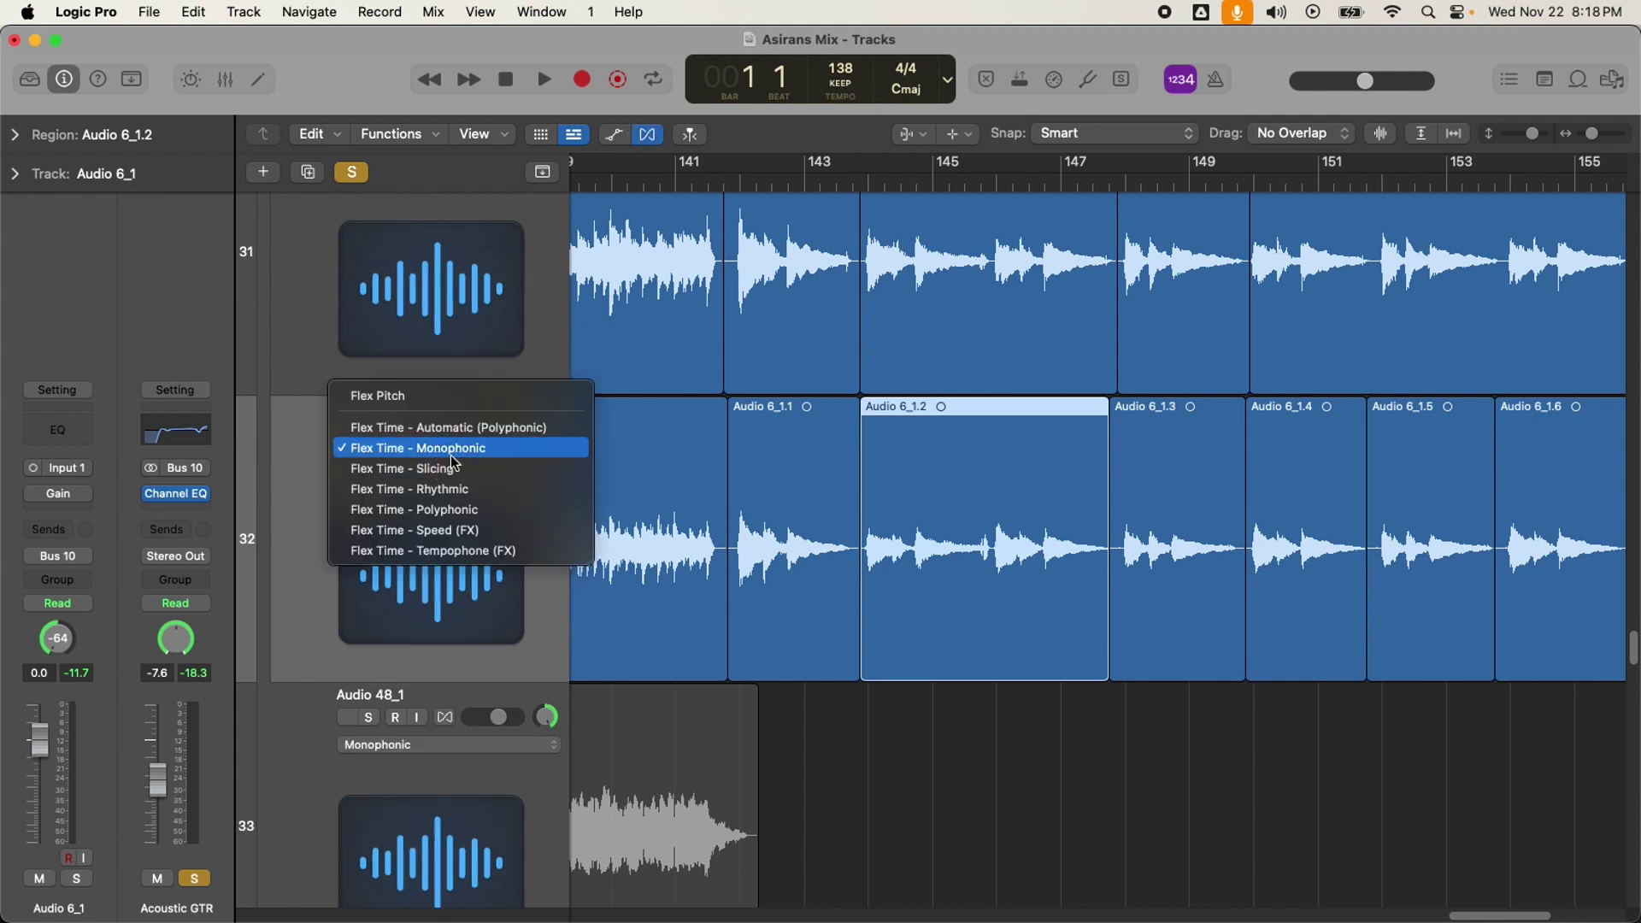
left_click(900, 691)
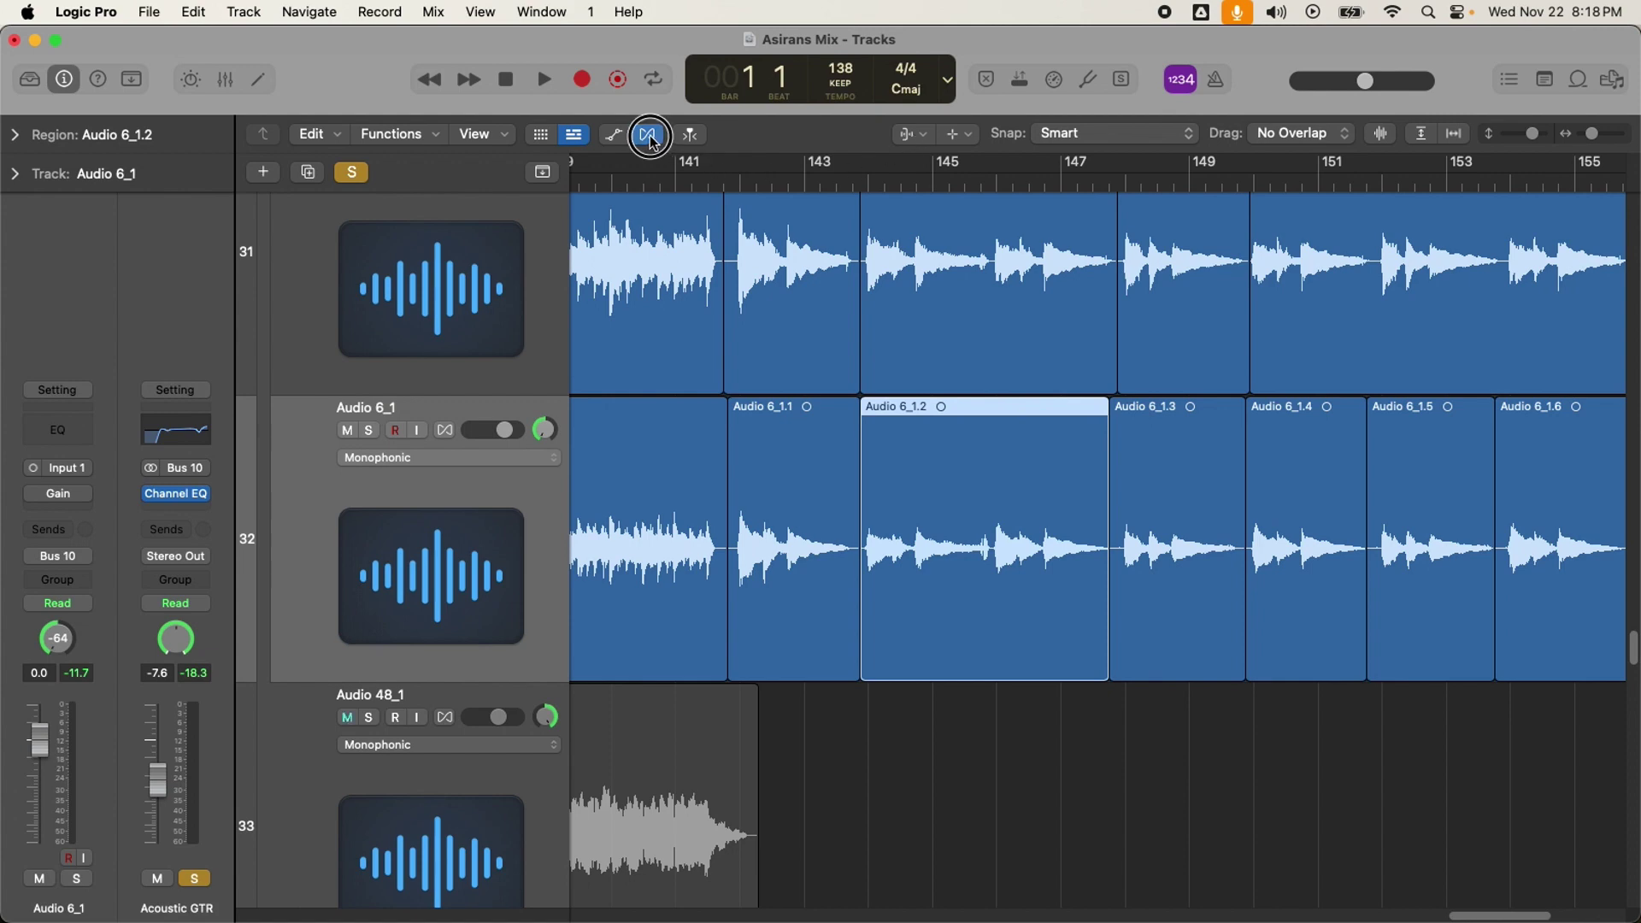
left_click(469, 453)
left_click(854, 779)
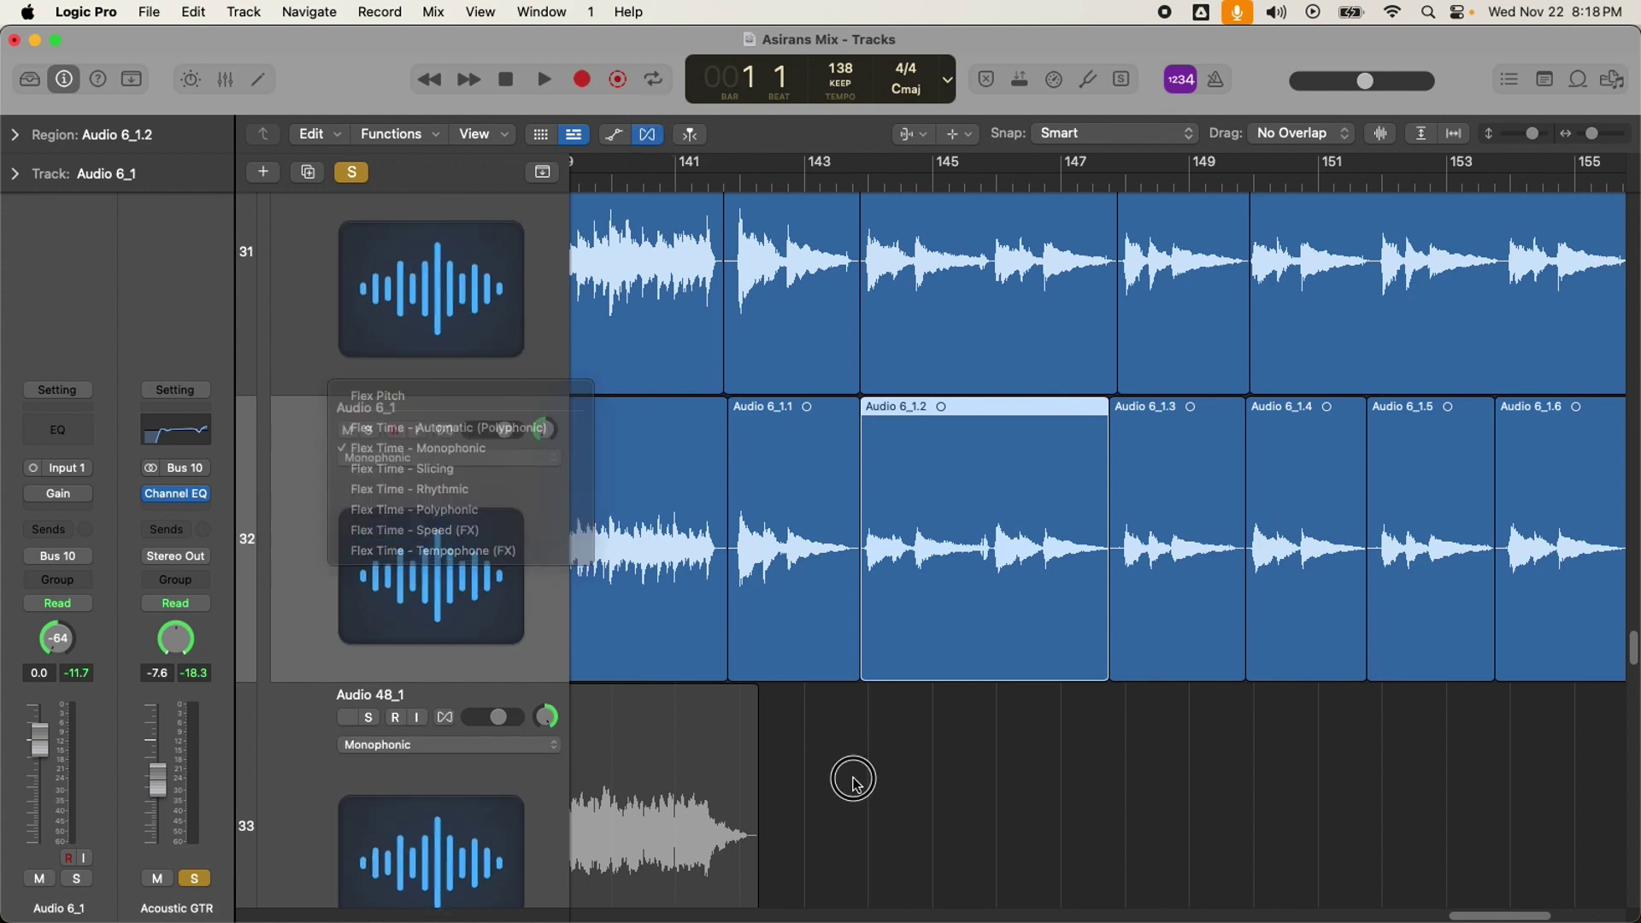
left_click(908, 134)
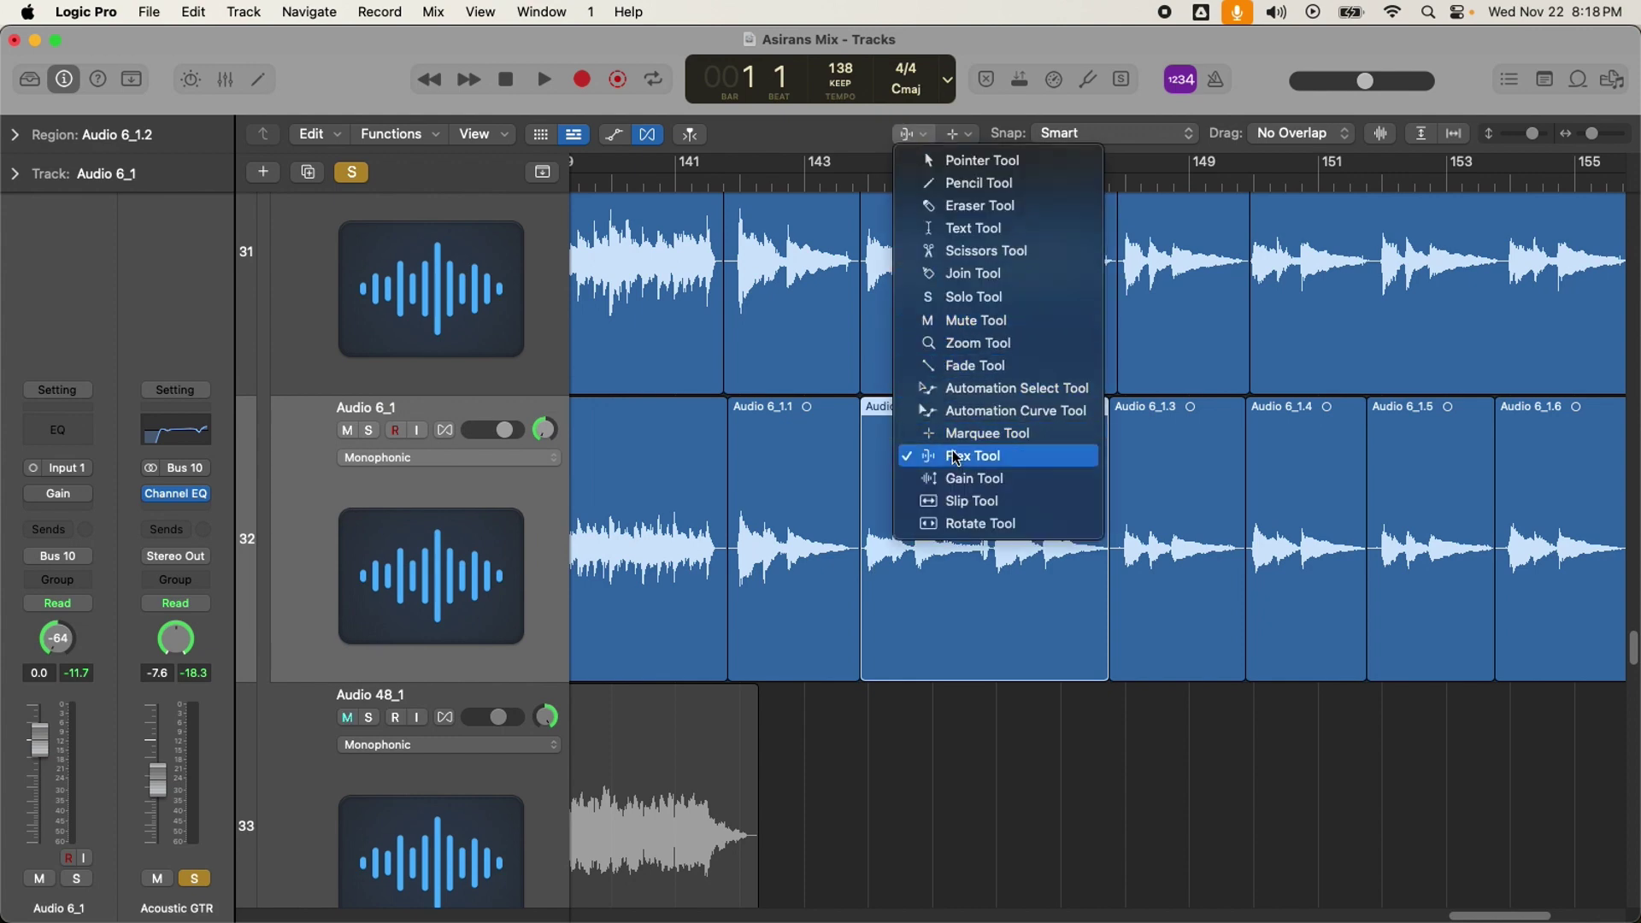
left_click(957, 459)
key("Up")
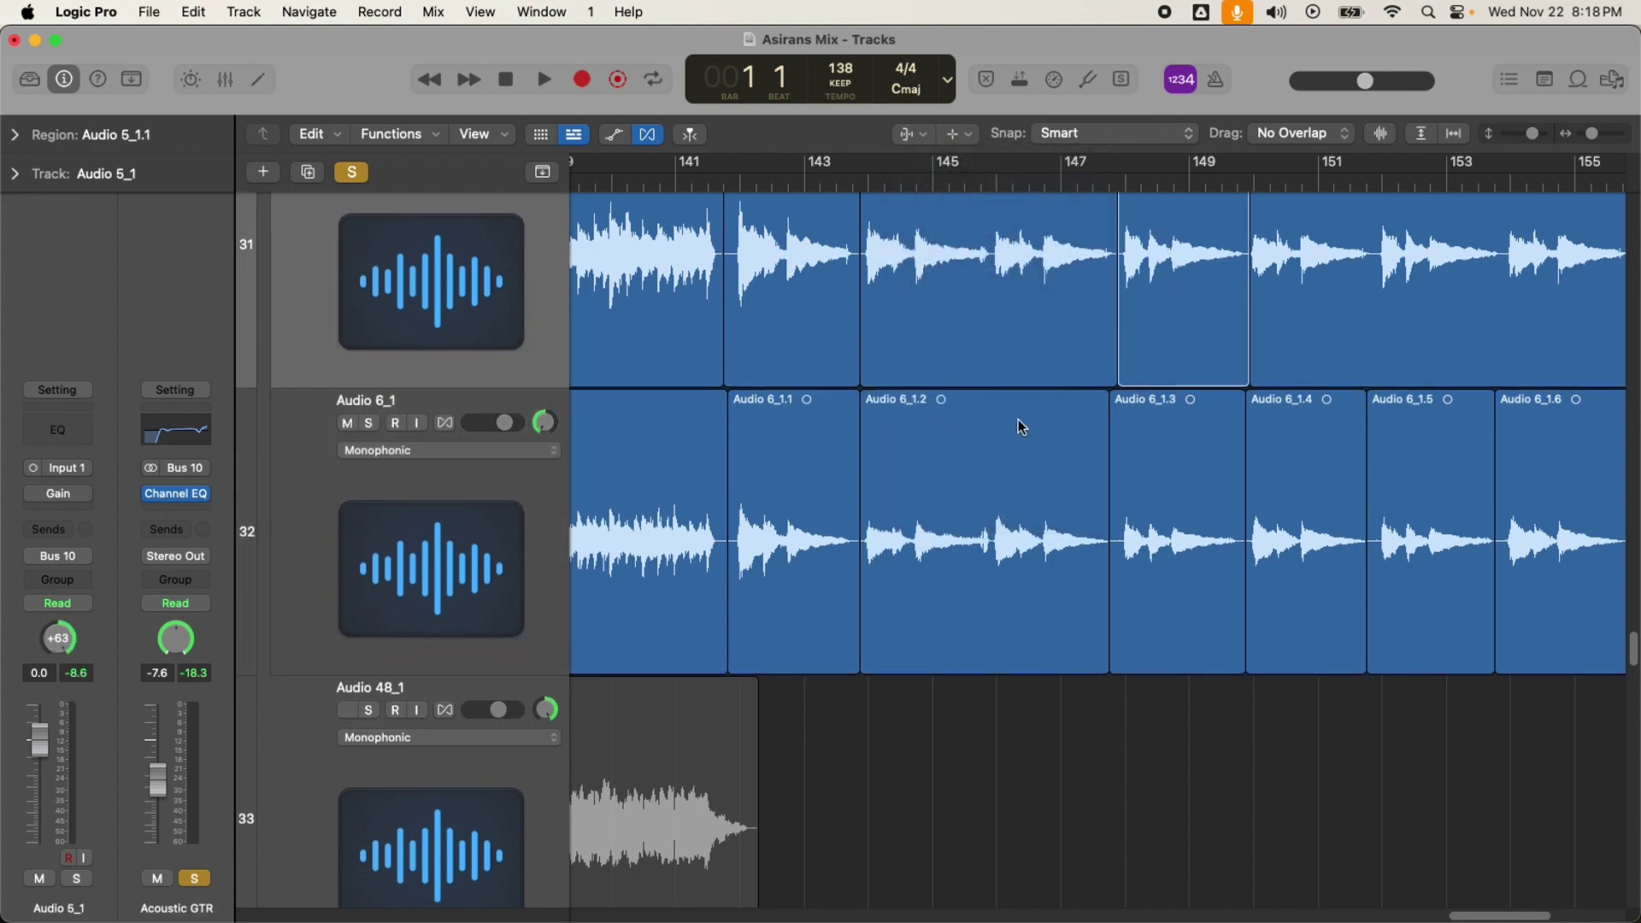
scroll(706, 633, "down", 5)
left_click(672, 444)
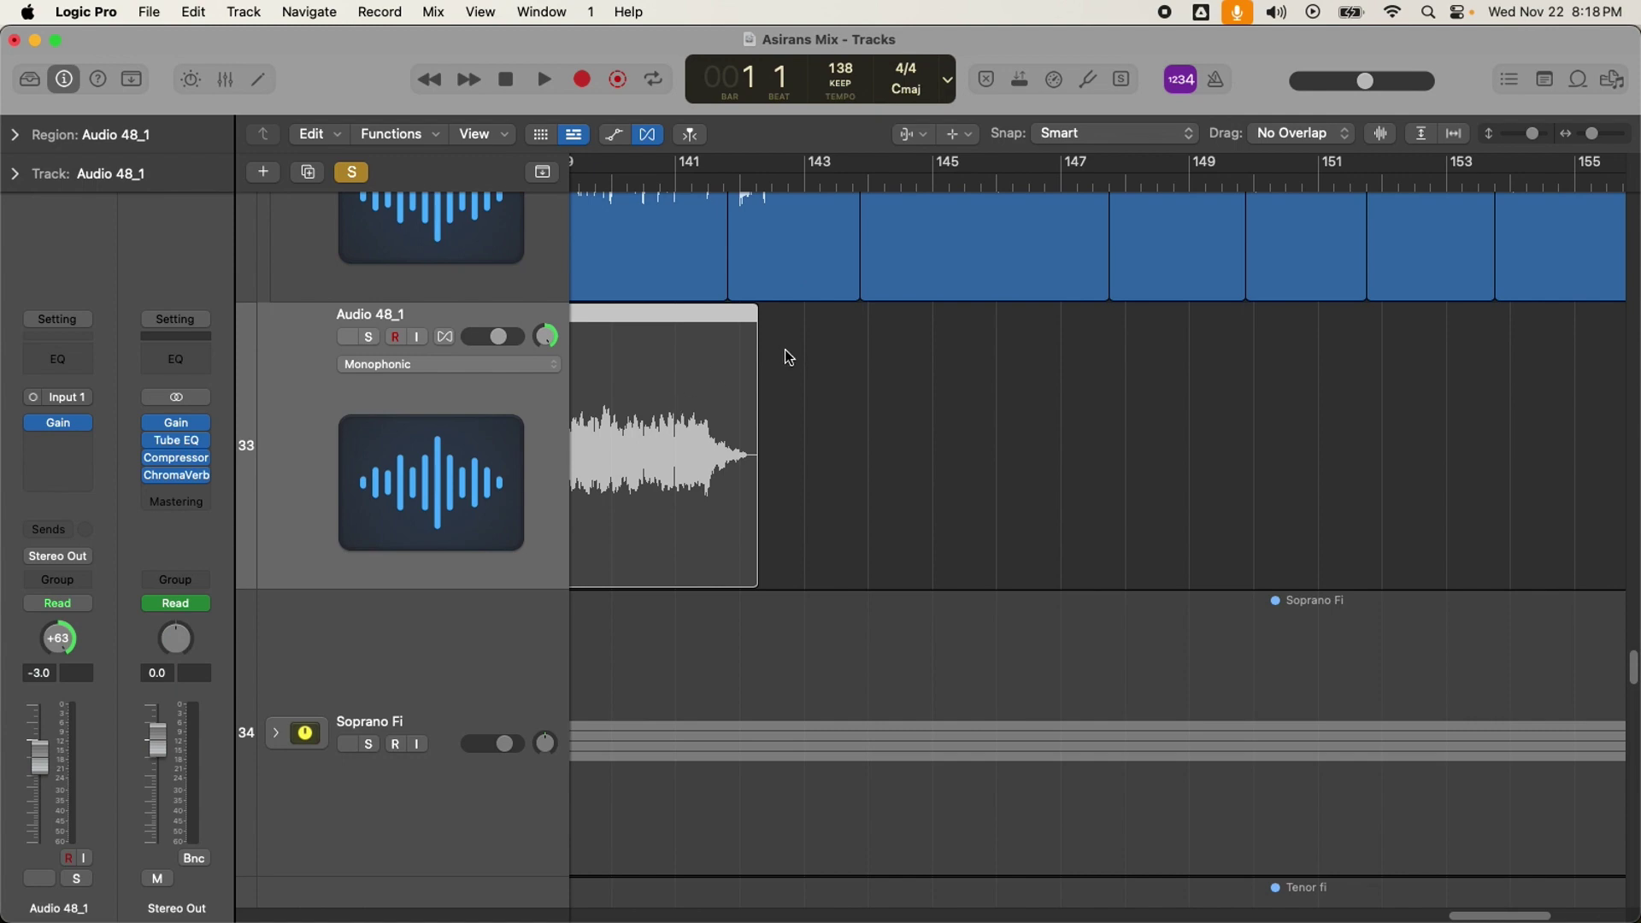
Step: Select the Audio 5_1.4 region, show Flex on the Audio 5_1 track to view its available modes, and hide Flex again
scroll(788, 358, "up", 4)
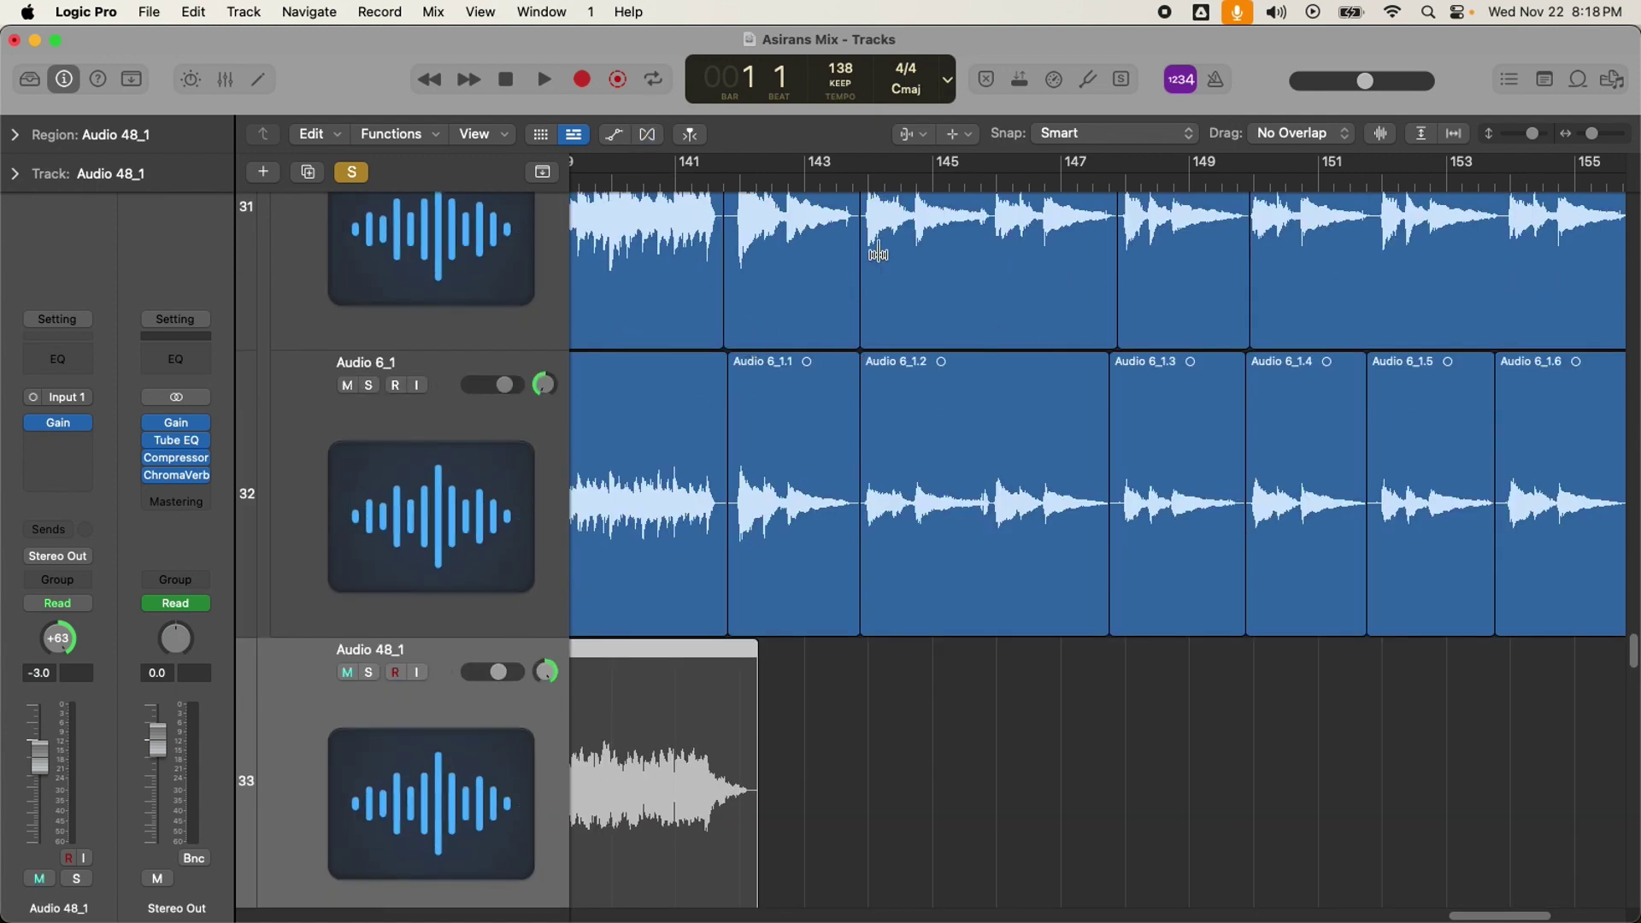
scroll(883, 558, "up", 4)
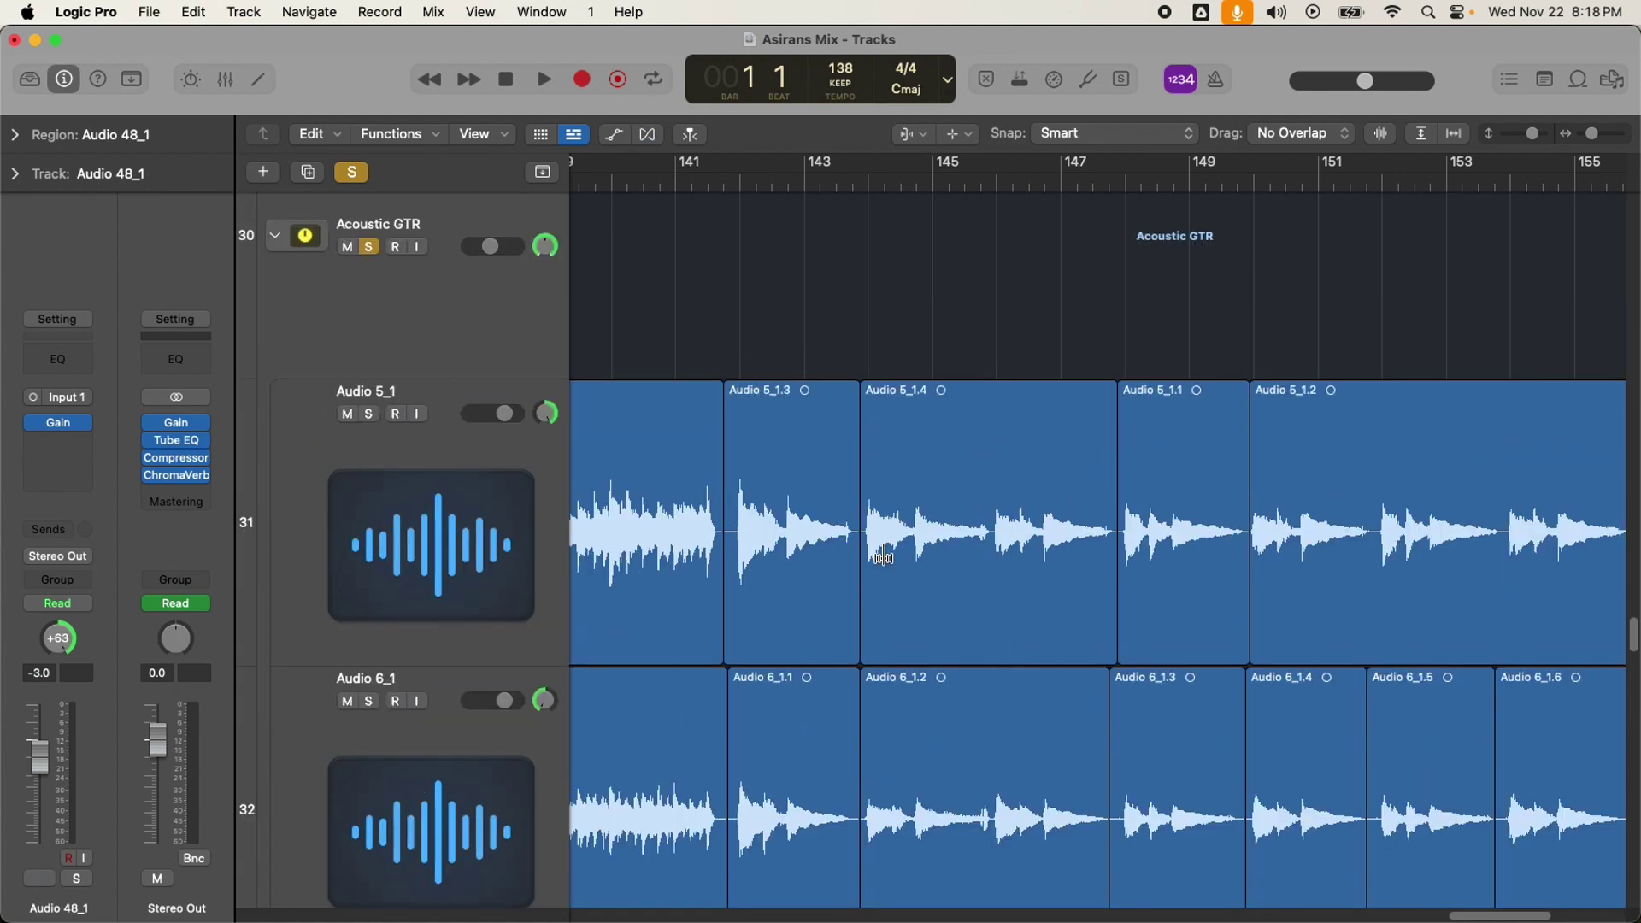
key("ctrl+m")
left_click(943, 436)
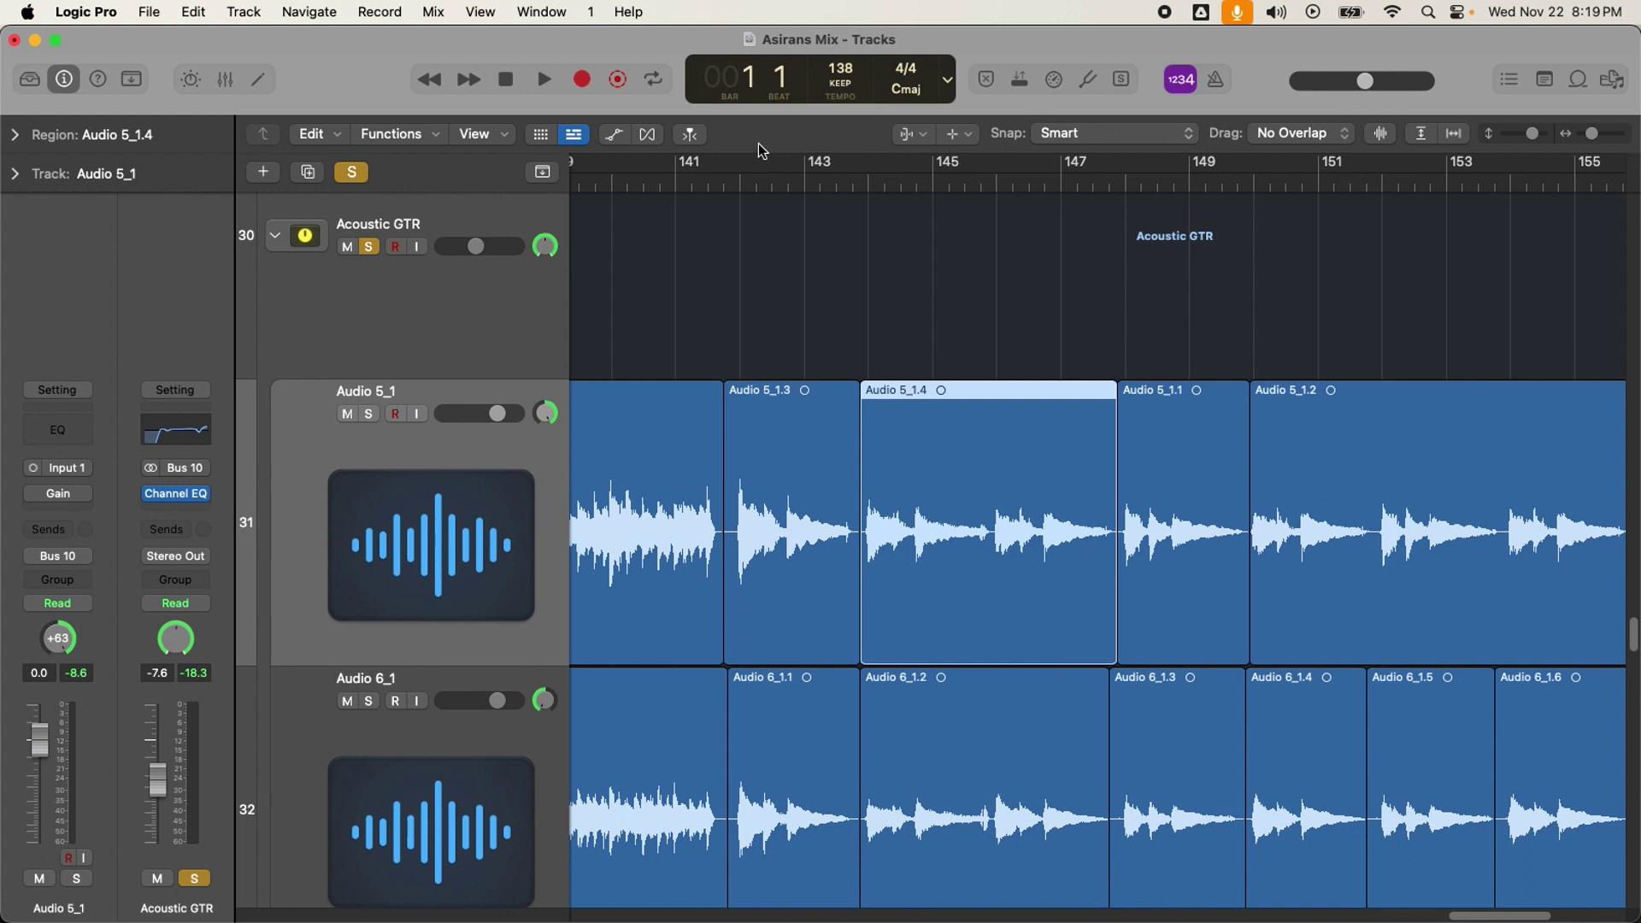
left_click(648, 134)
left_click(414, 439)
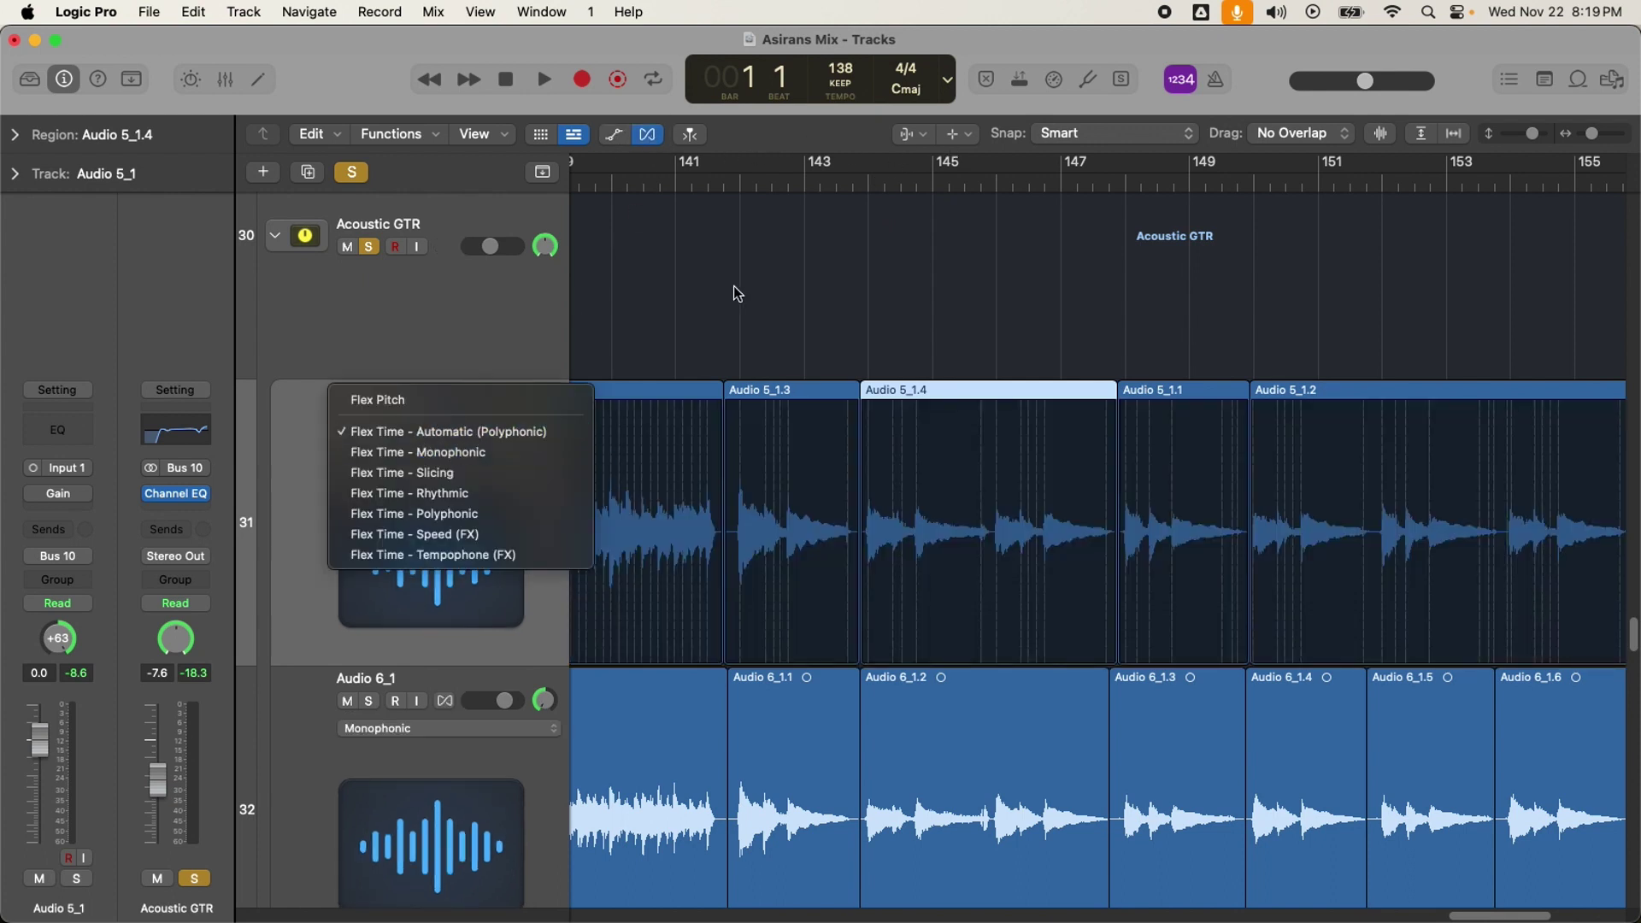
left_click(497, 305)
left_click(913, 134)
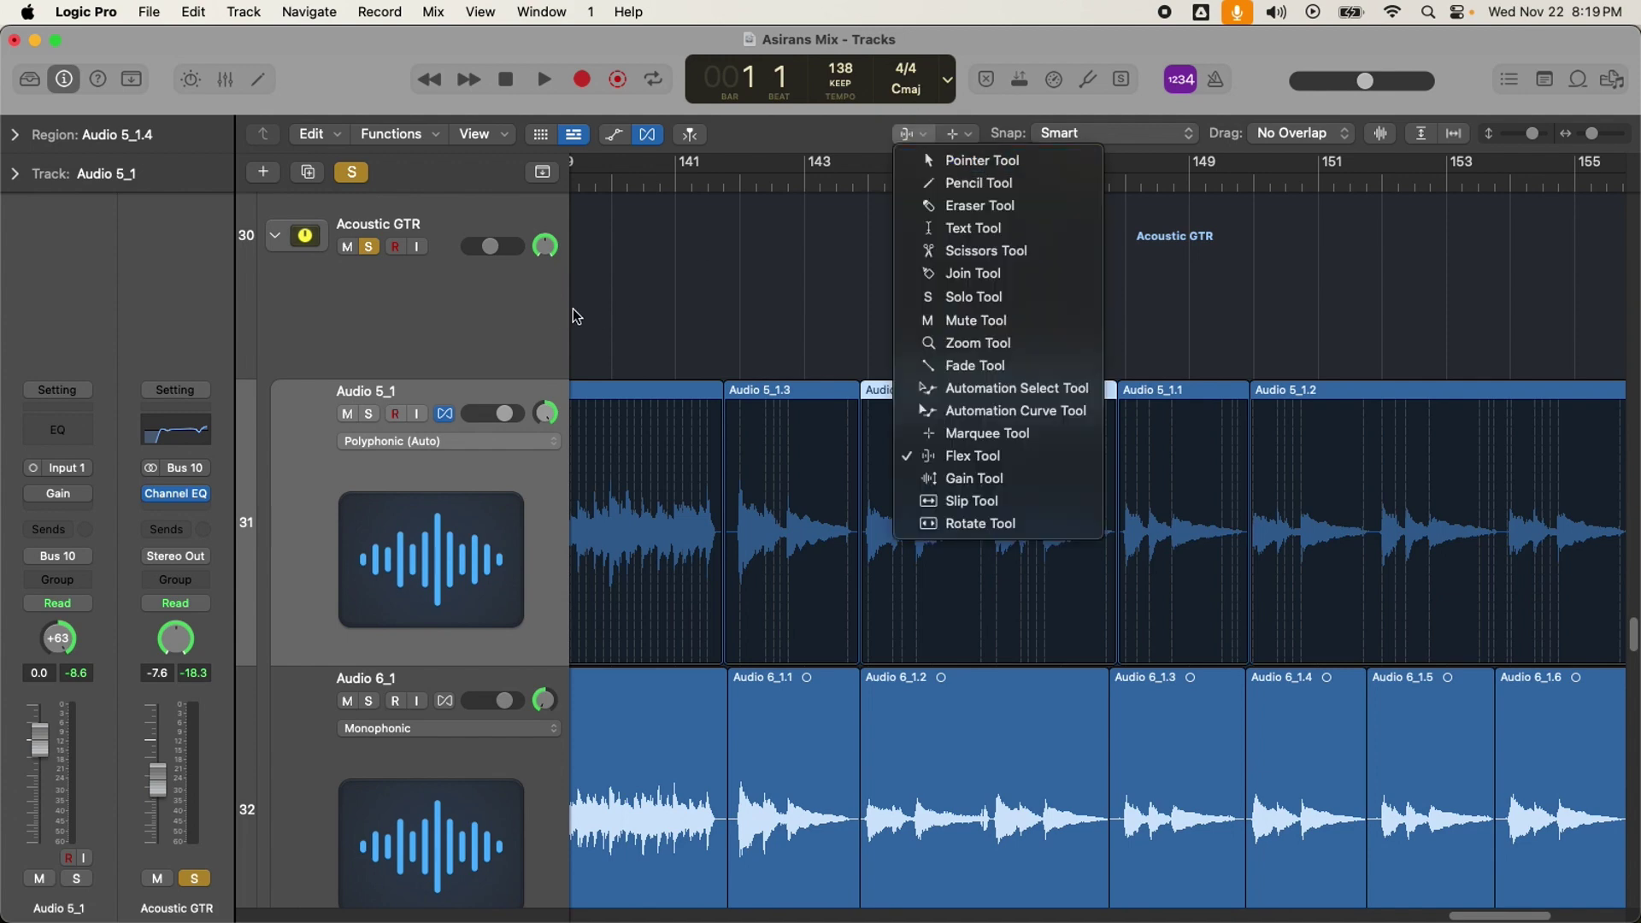
key("Escape")
left_click(648, 135)
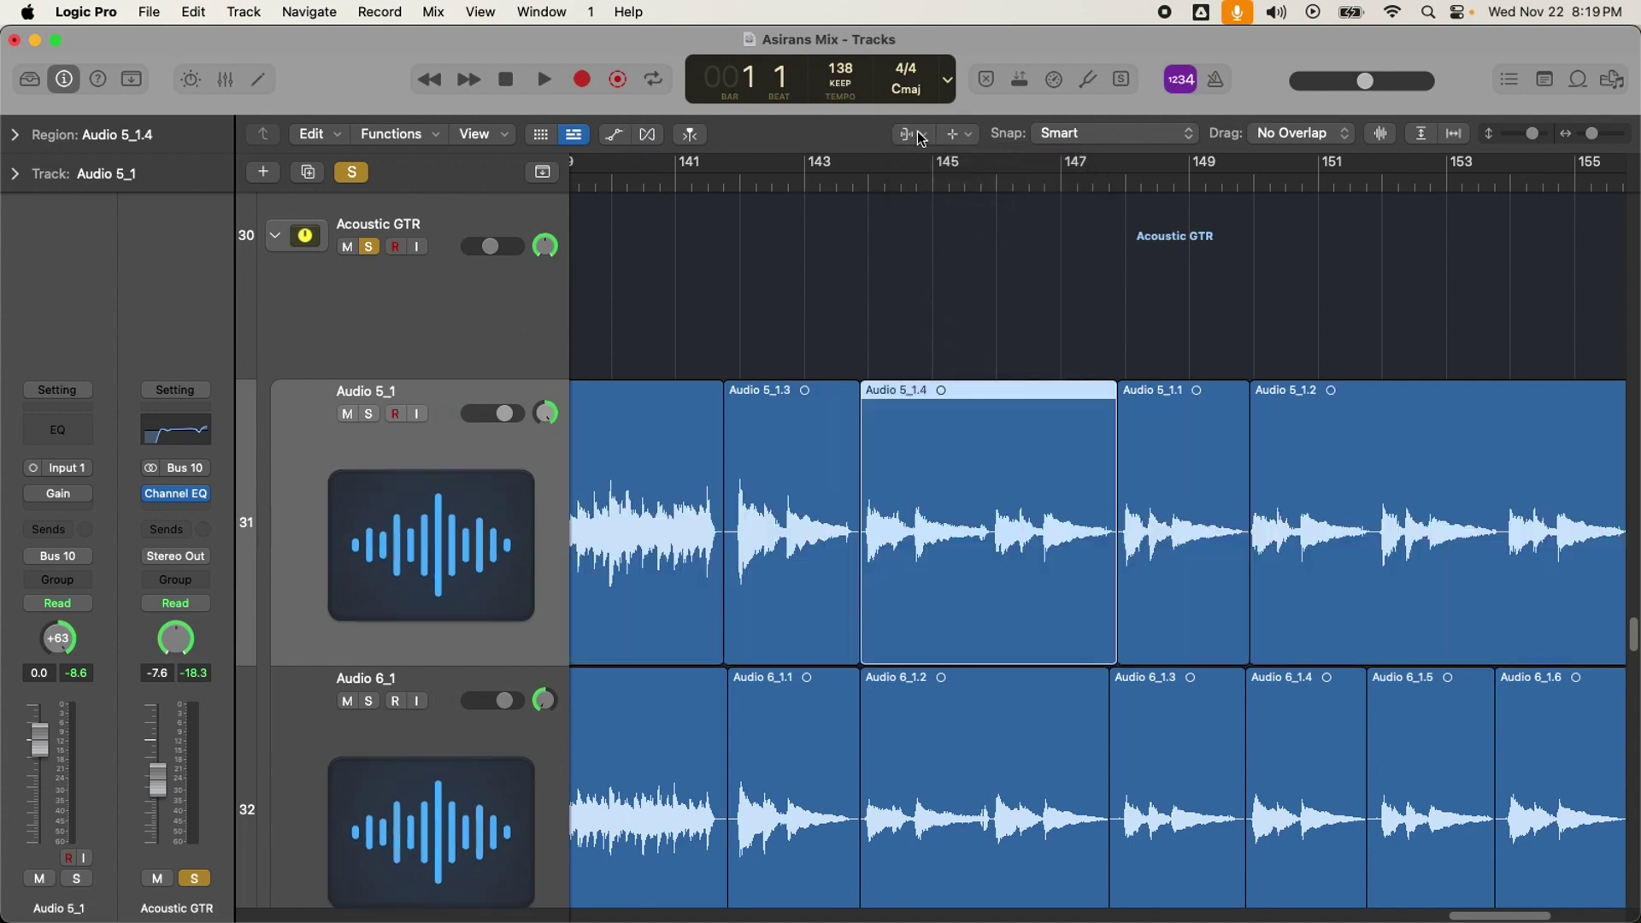
Step: With the Gain Tool, lower the gain of all five visible Audio 5_1 regions, taking Audio 5_1.1 to about -9.8 dB
left_click(914, 134)
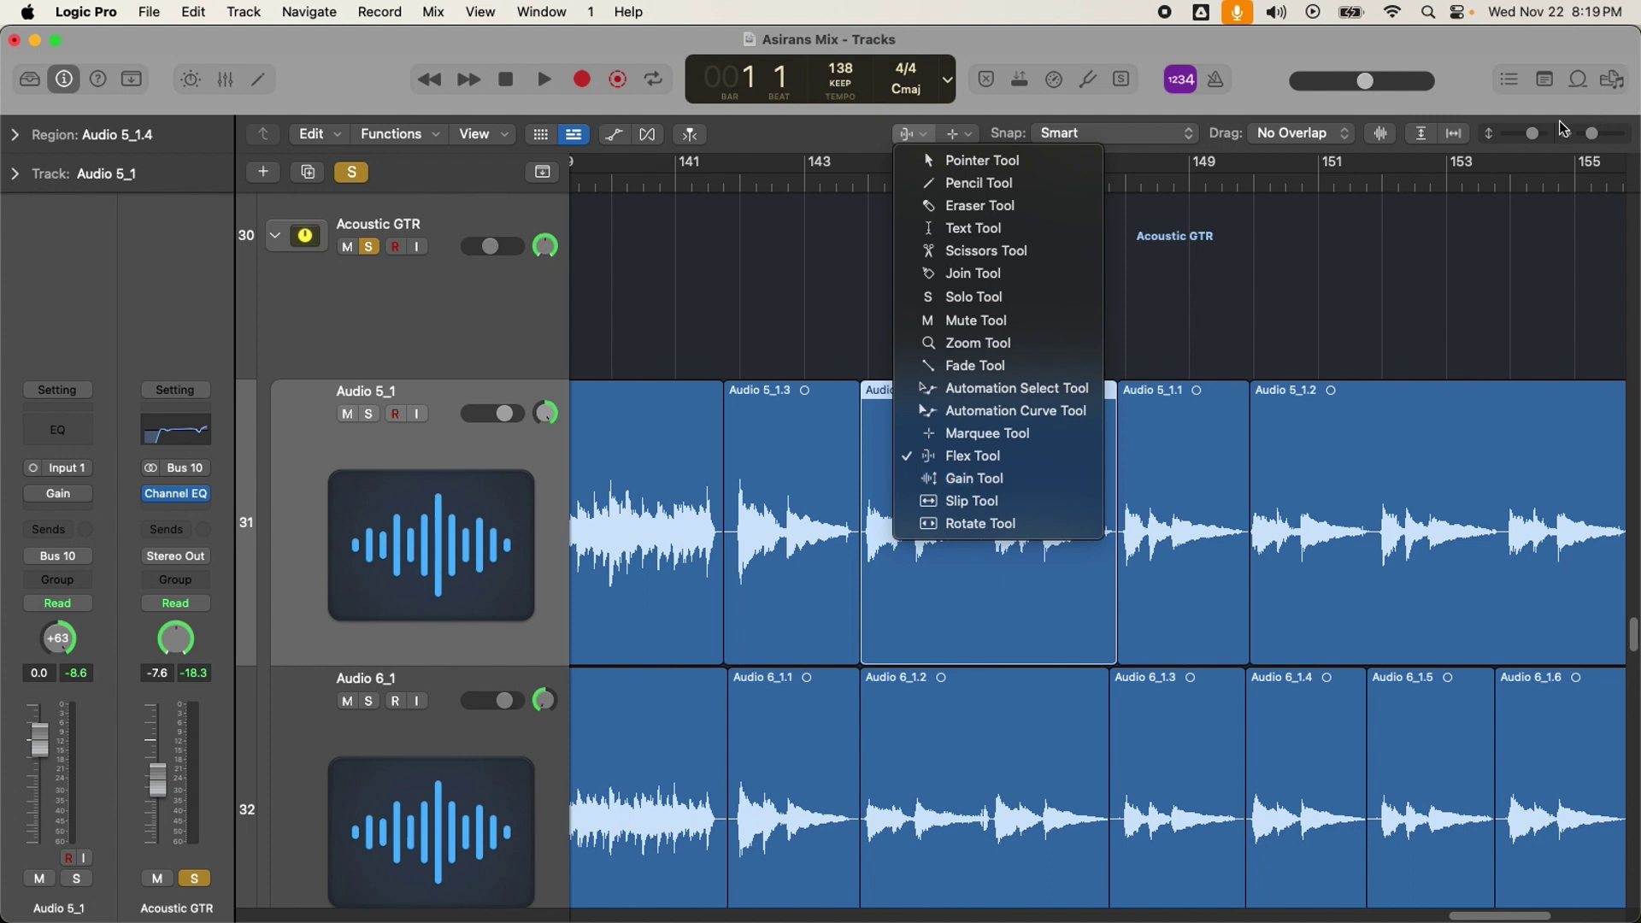
left_click(1028, 478)
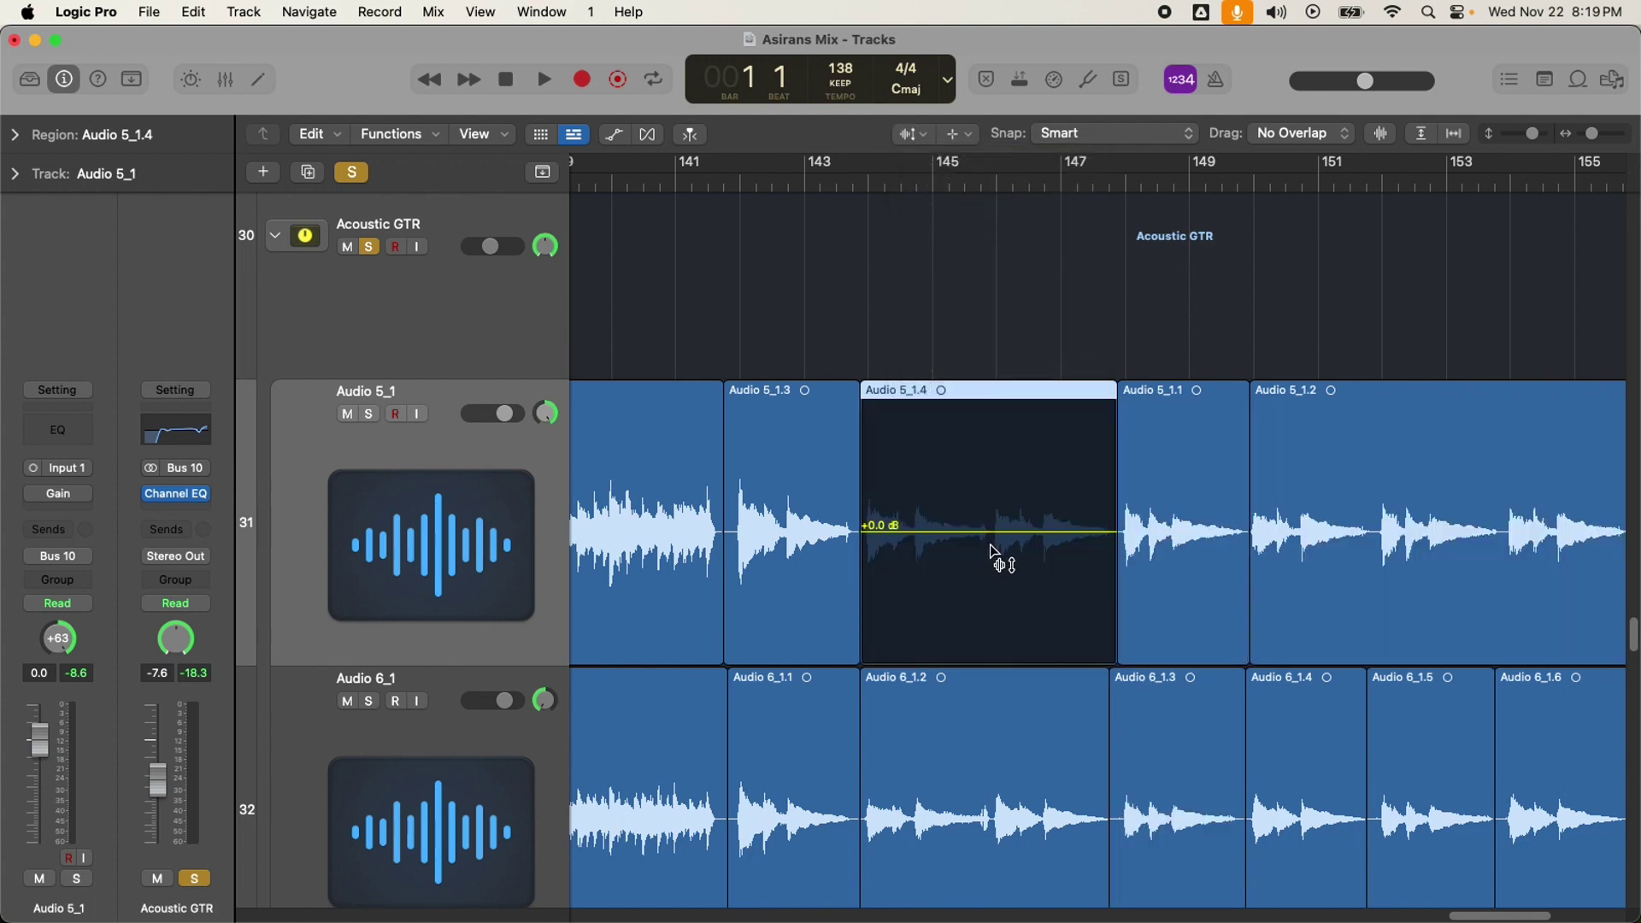
left_click_drag(997, 549, 989, 633)
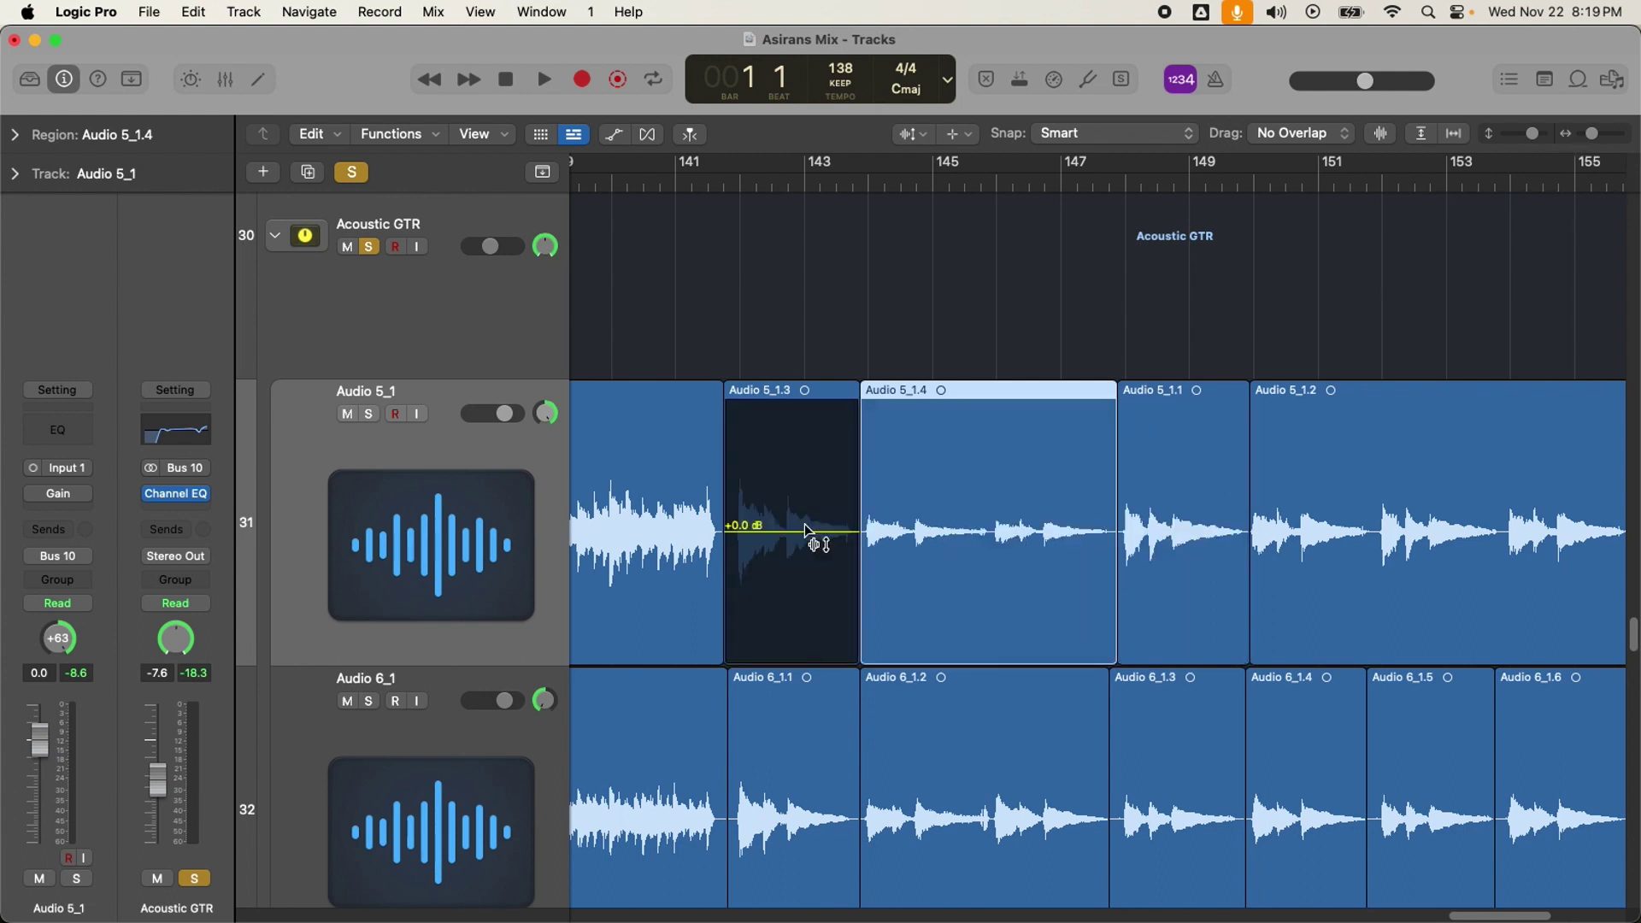
left_click_drag(758, 541, 763, 652)
left_click_drag(1147, 572, 1180, 663)
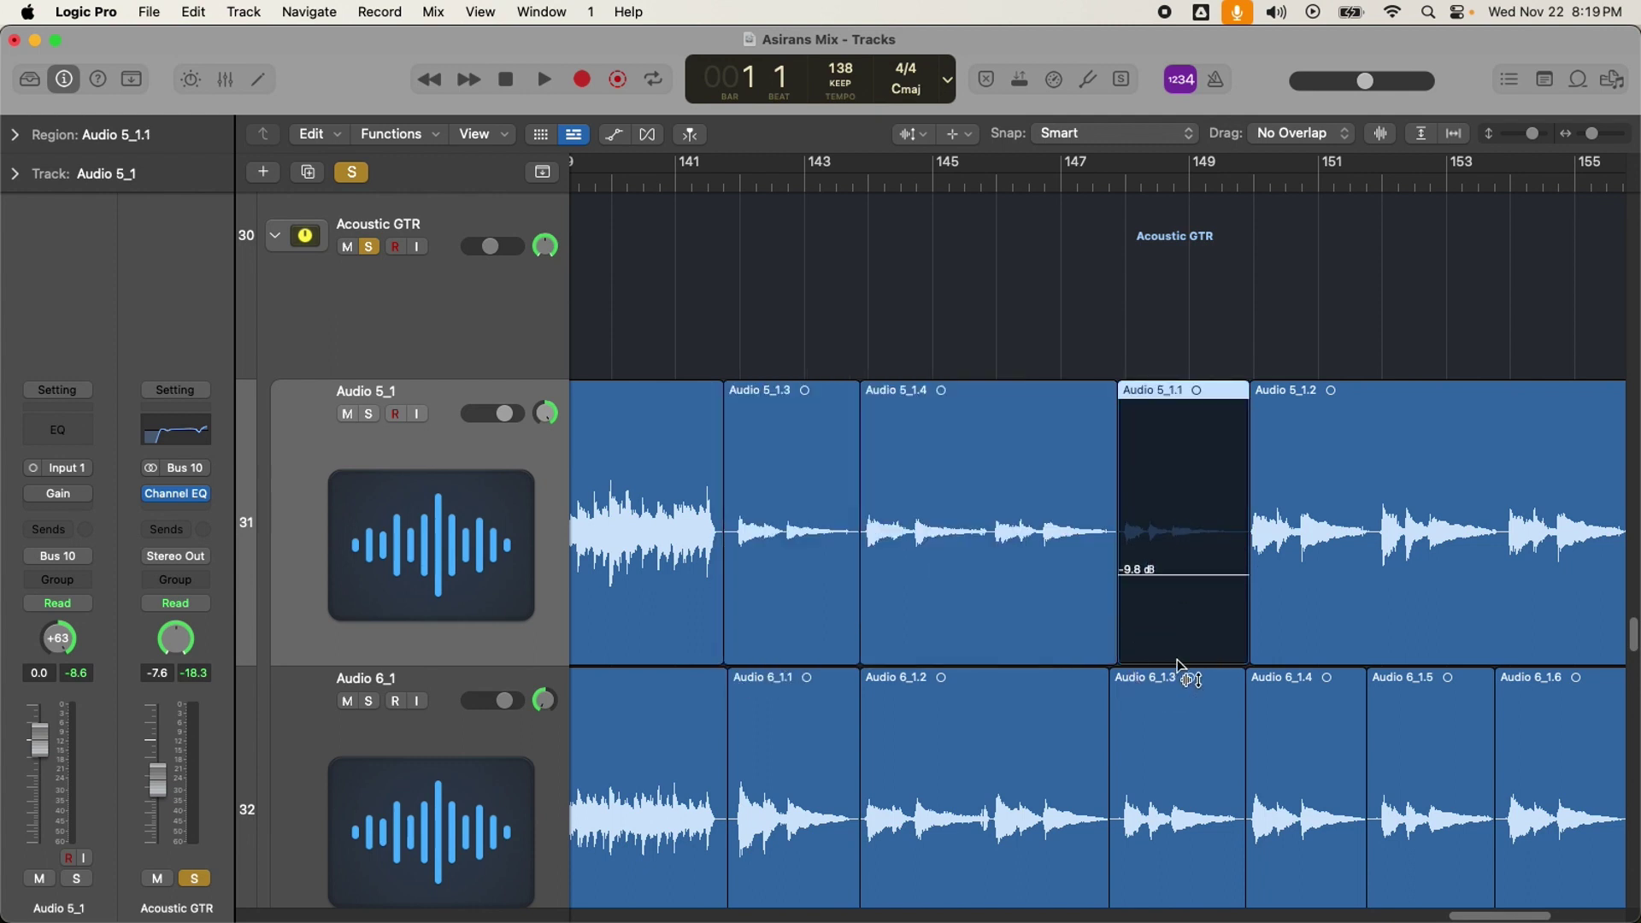
left_click_drag(1363, 597, 1366, 658)
left_click_drag(673, 575, 677, 658)
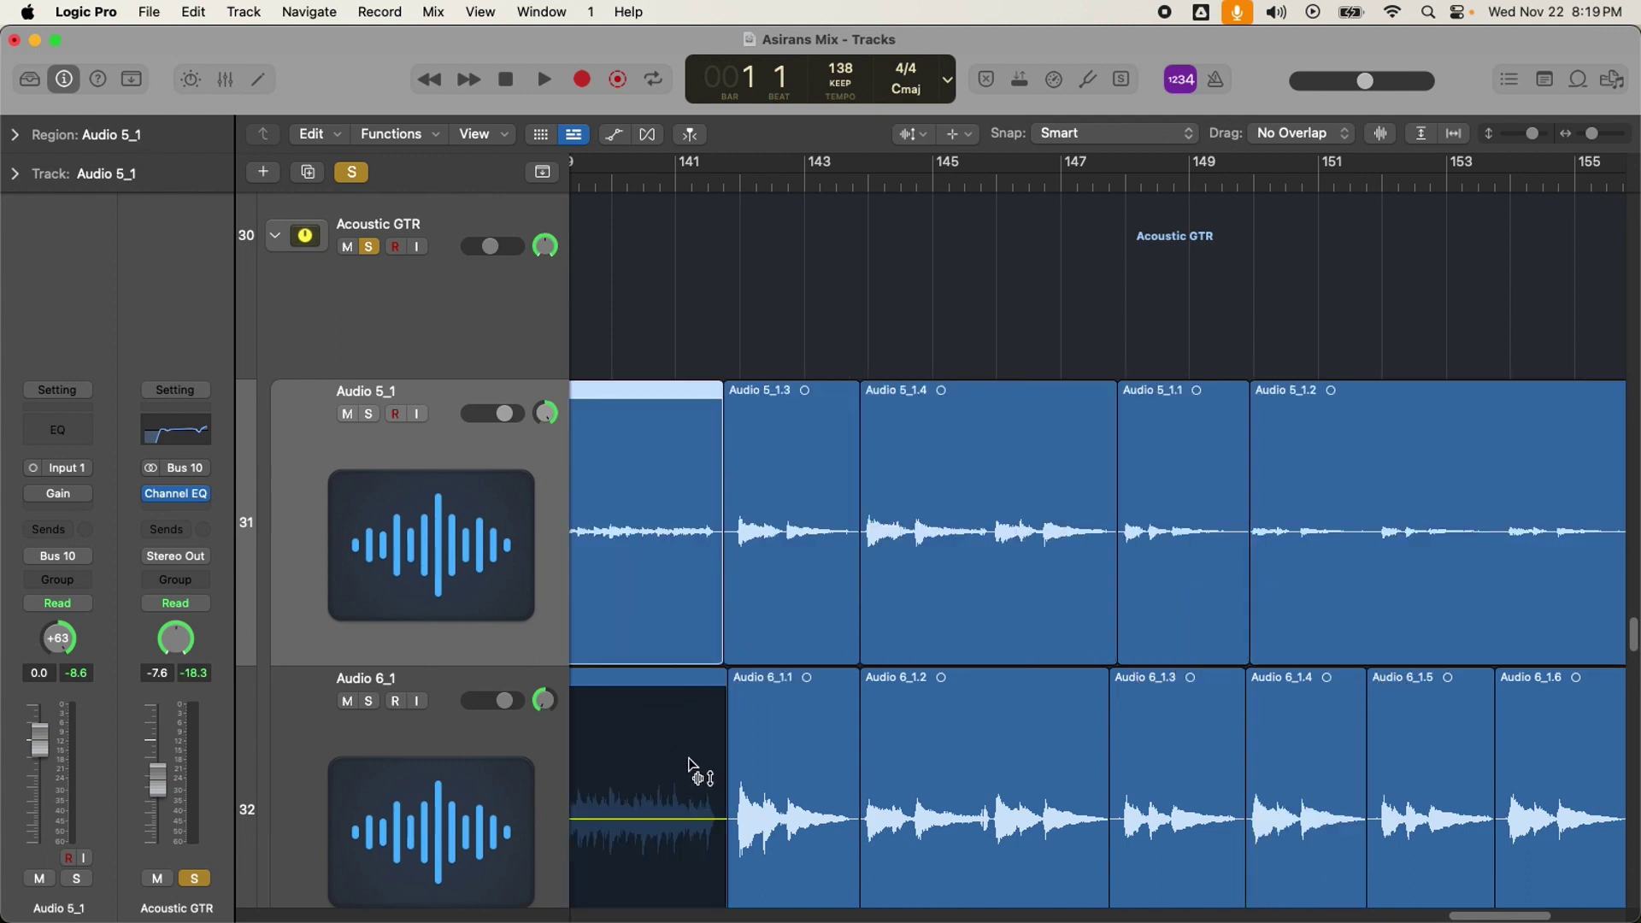
Step: Lower the gain of the Audio 6_1.1 through Audio 6_1.5 regions, taking Audio 6_1.3 to about -12.8 dB
left_click_drag(769, 765, 789, 846)
left_click_drag(970, 770, 975, 846)
left_click_drag(1196, 795, 1245, 871)
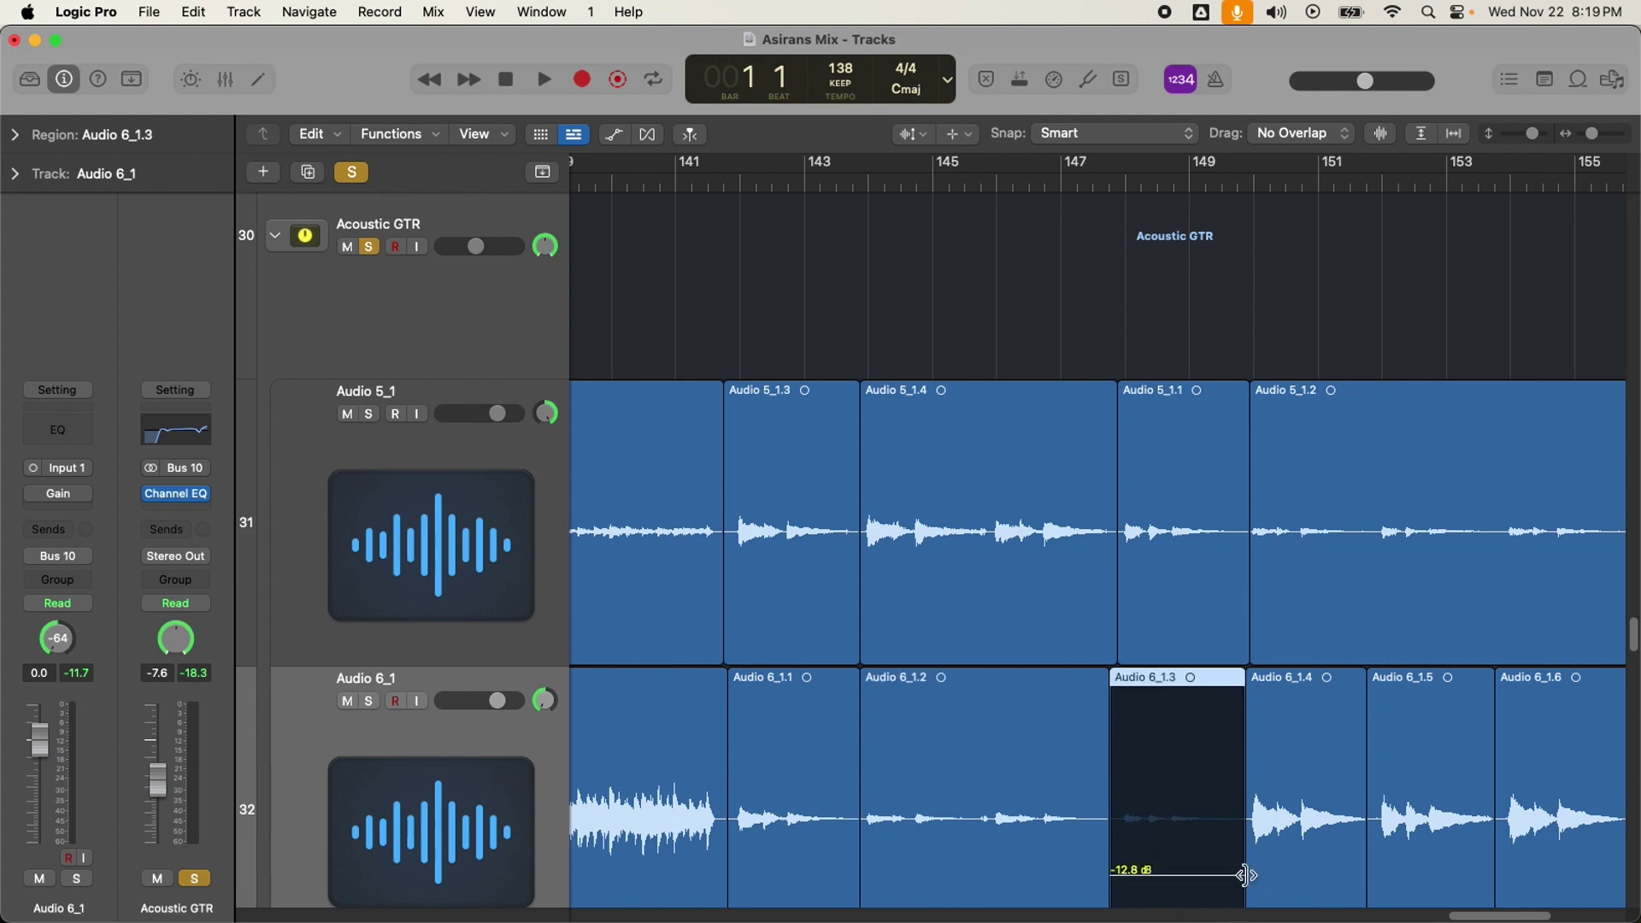
left_click_drag(1290, 795, 1300, 872)
left_click_drag(1436, 780, 1440, 863)
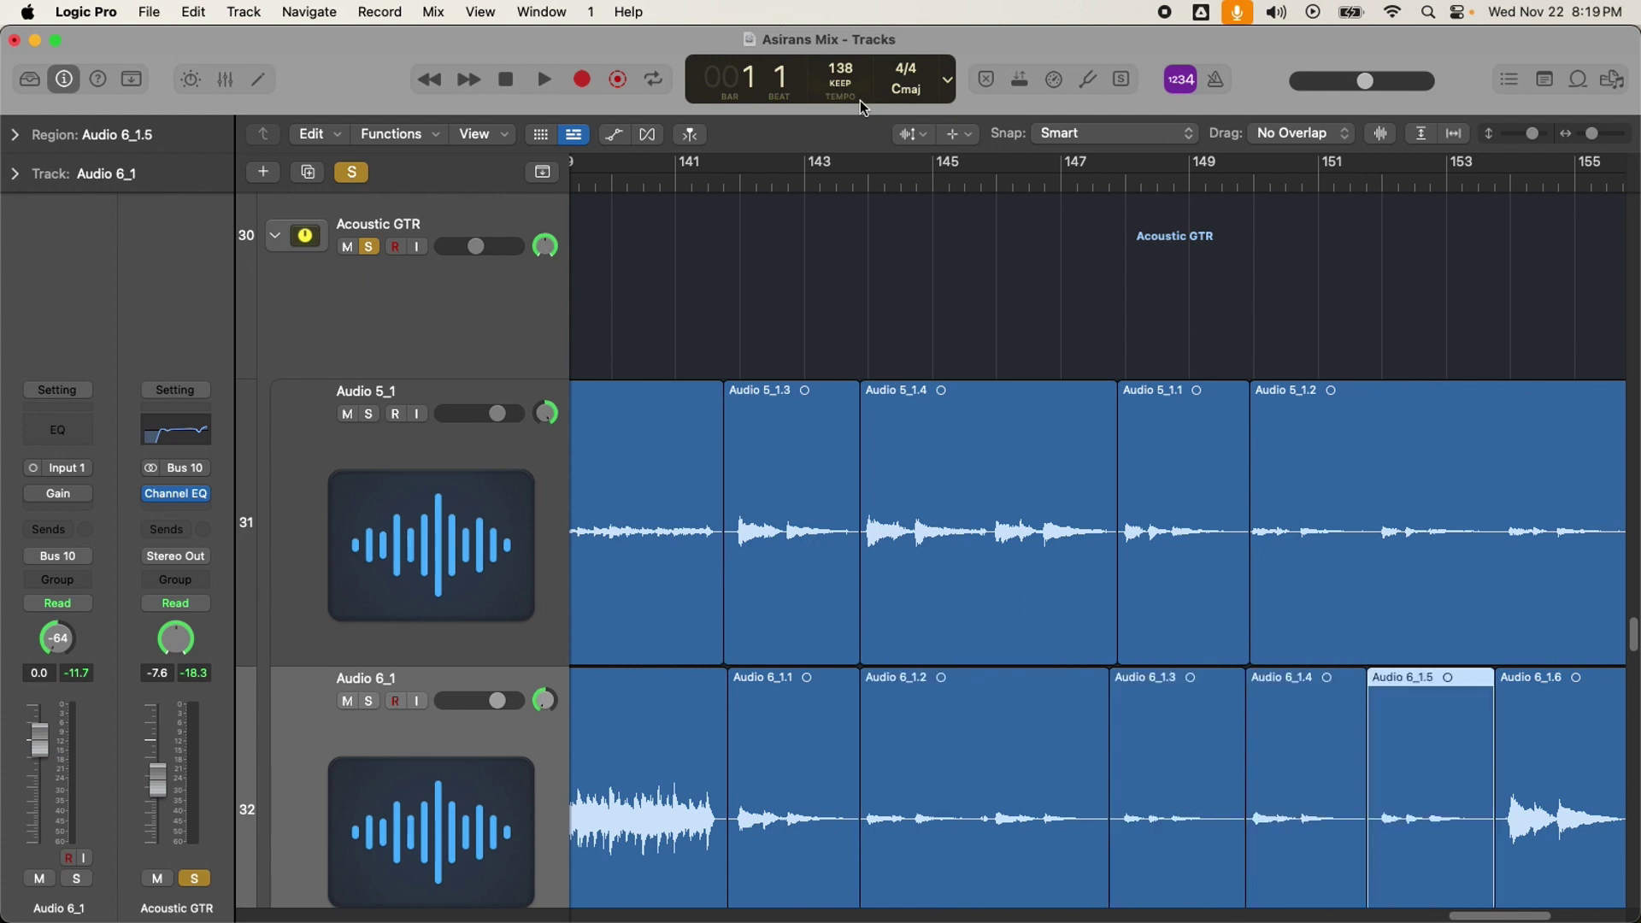
Step: With the Slip Tool, shift the audio inside the Audio 5_1.4 region slightly earlier, and then later so it begins just after bar 144
left_click(916, 135)
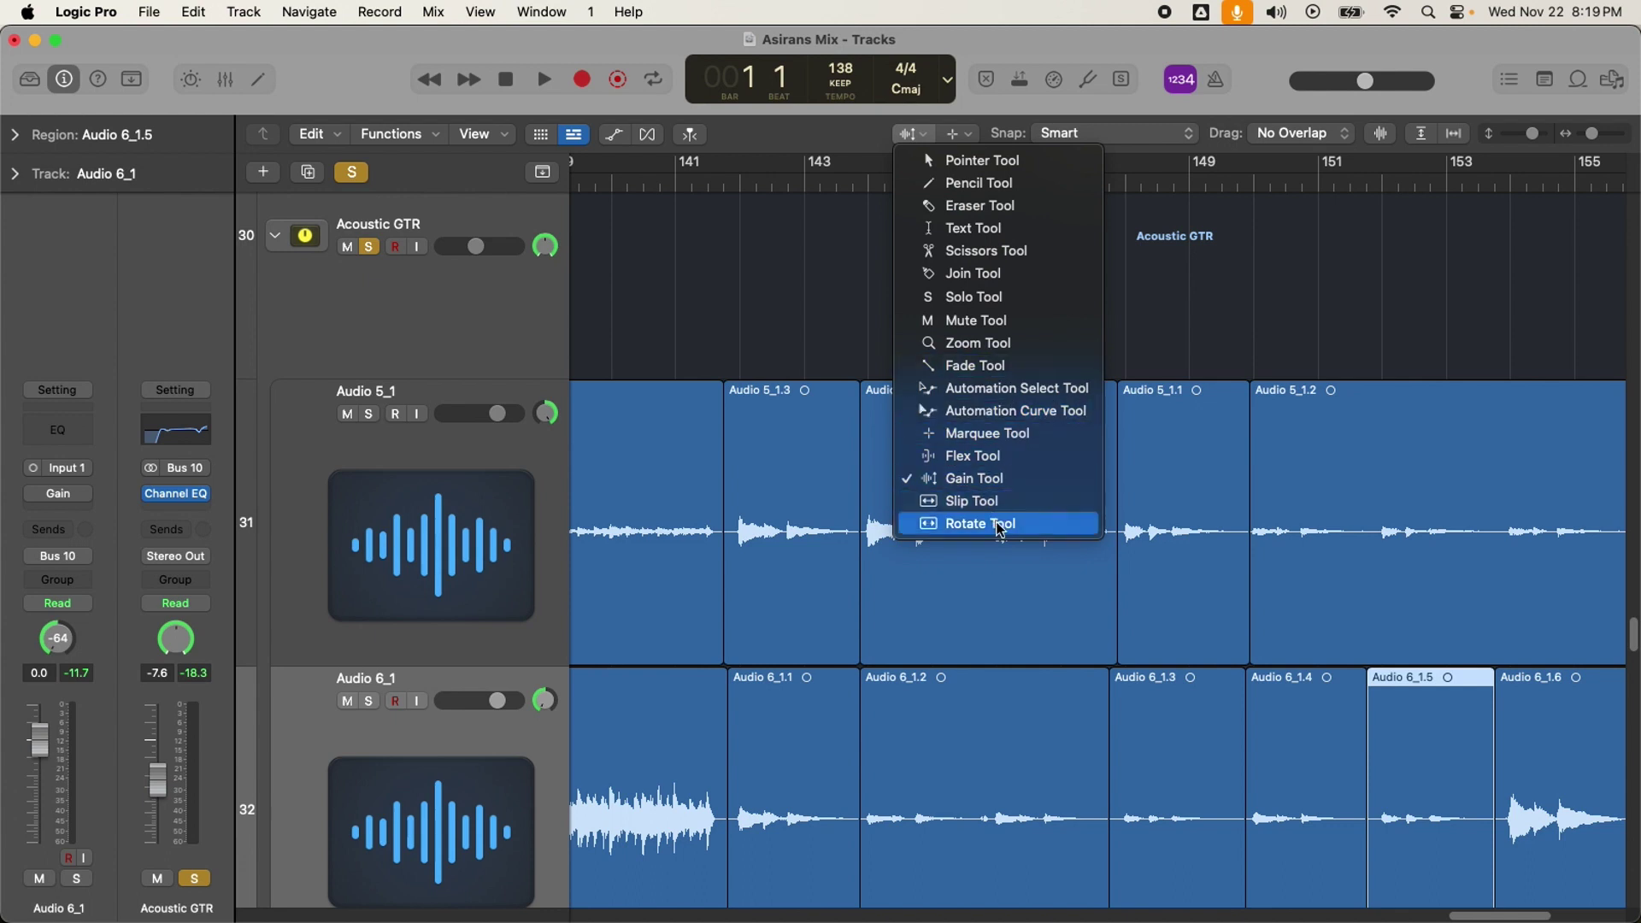
left_click(1187, 249)
left_click_drag(1533, 135, 1538, 135)
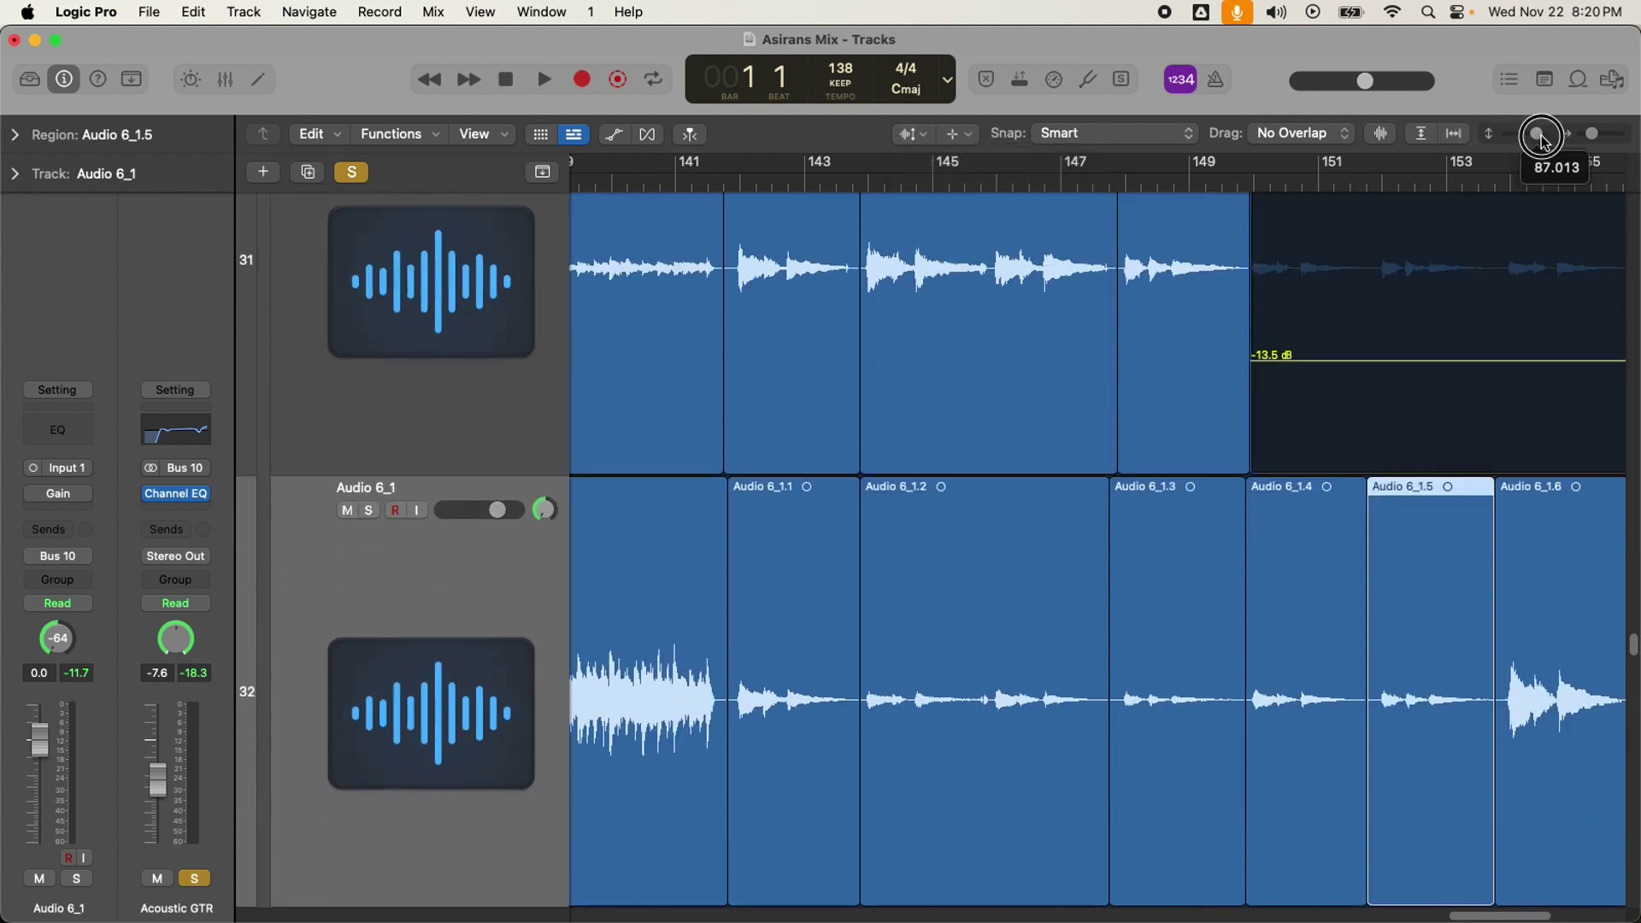
left_click(913, 135)
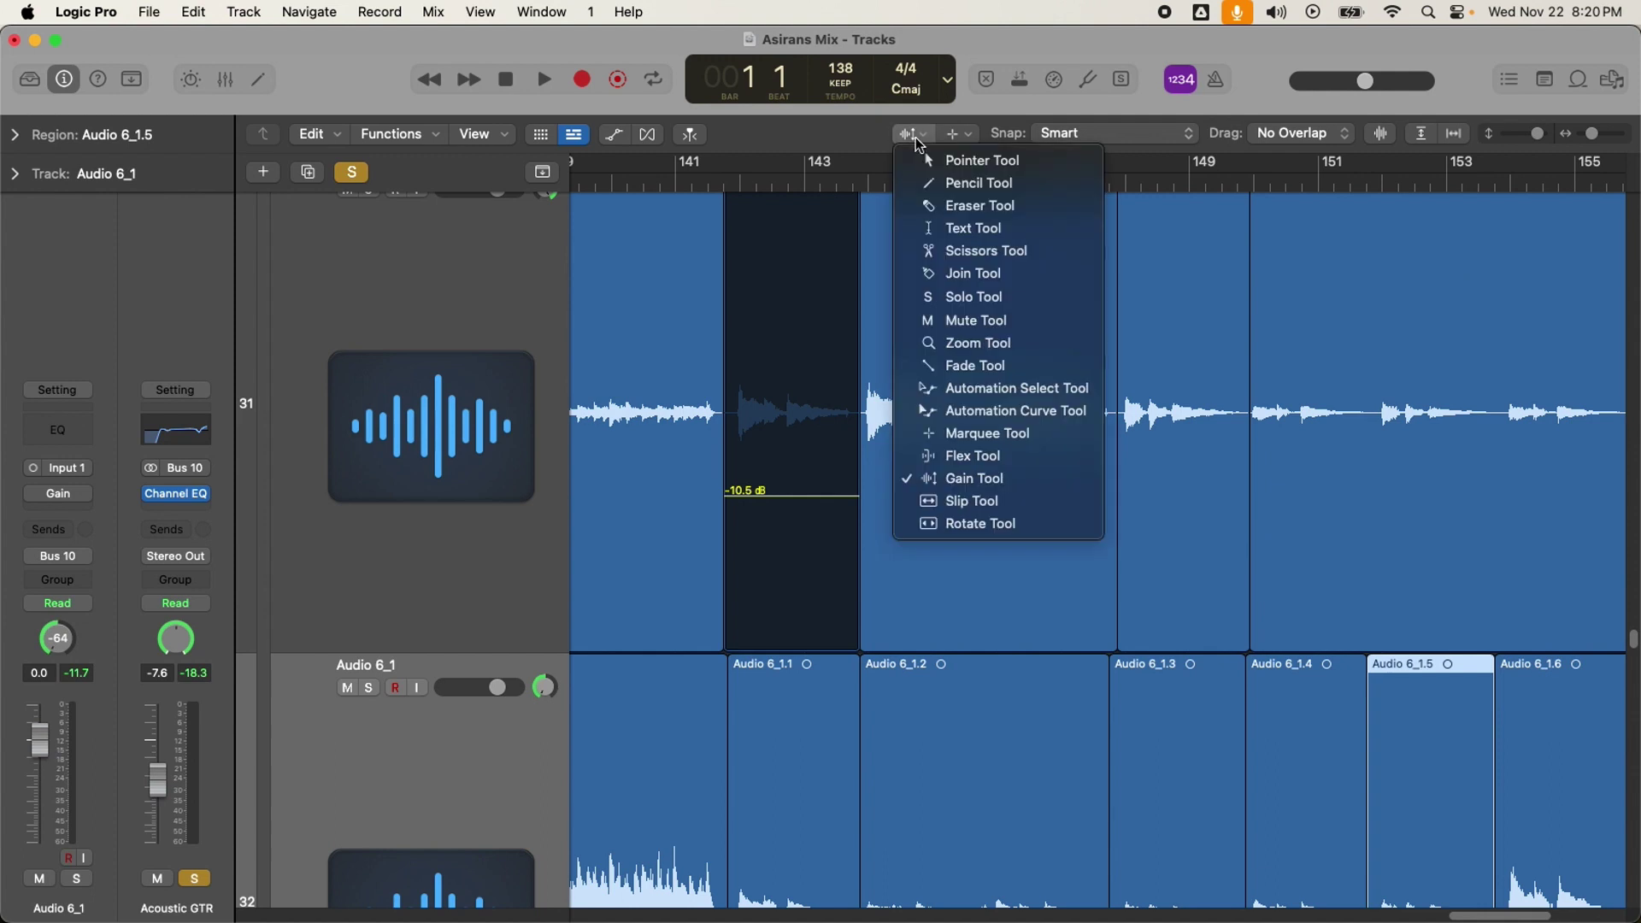
left_click(971, 501)
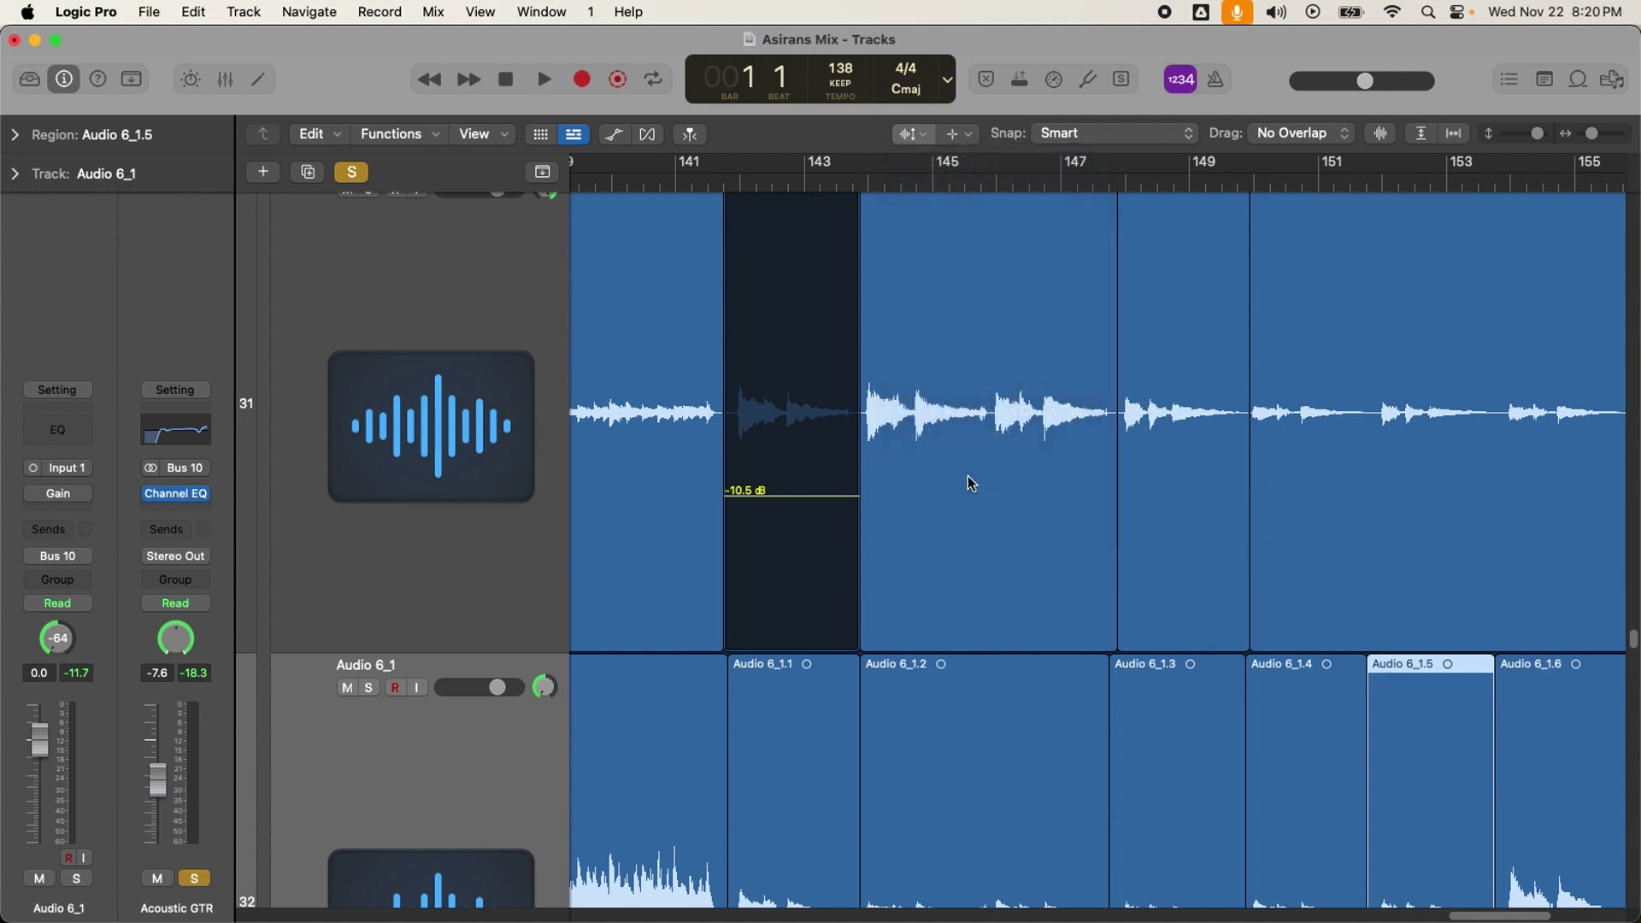
scroll(791, 453, "up", 5)
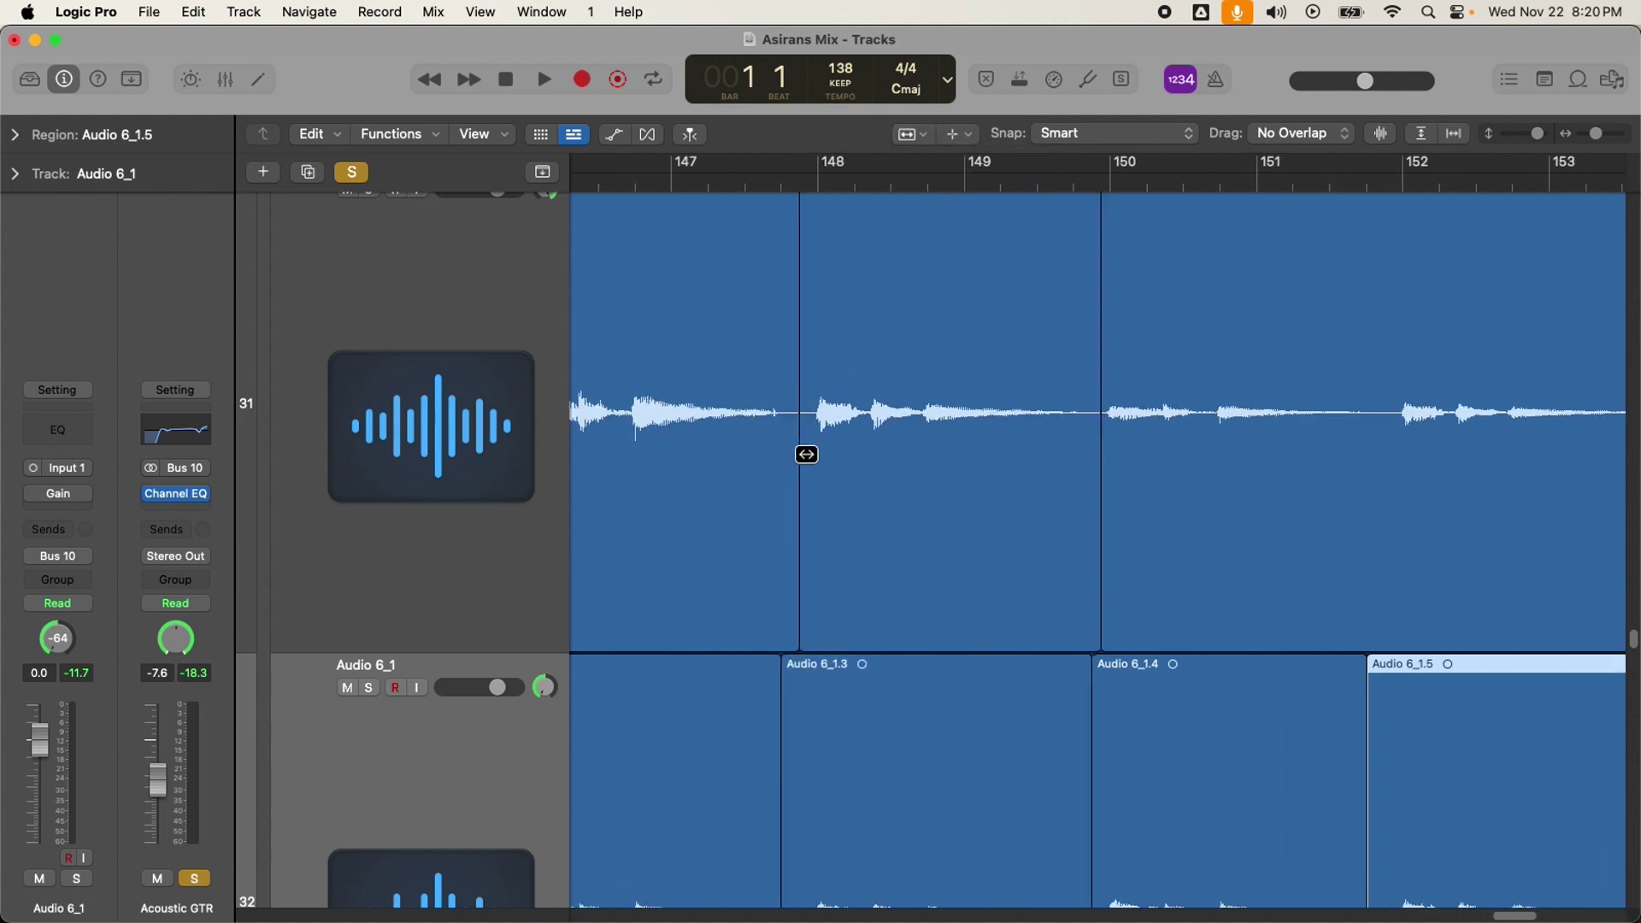
scroll(811, 453, "left", 5)
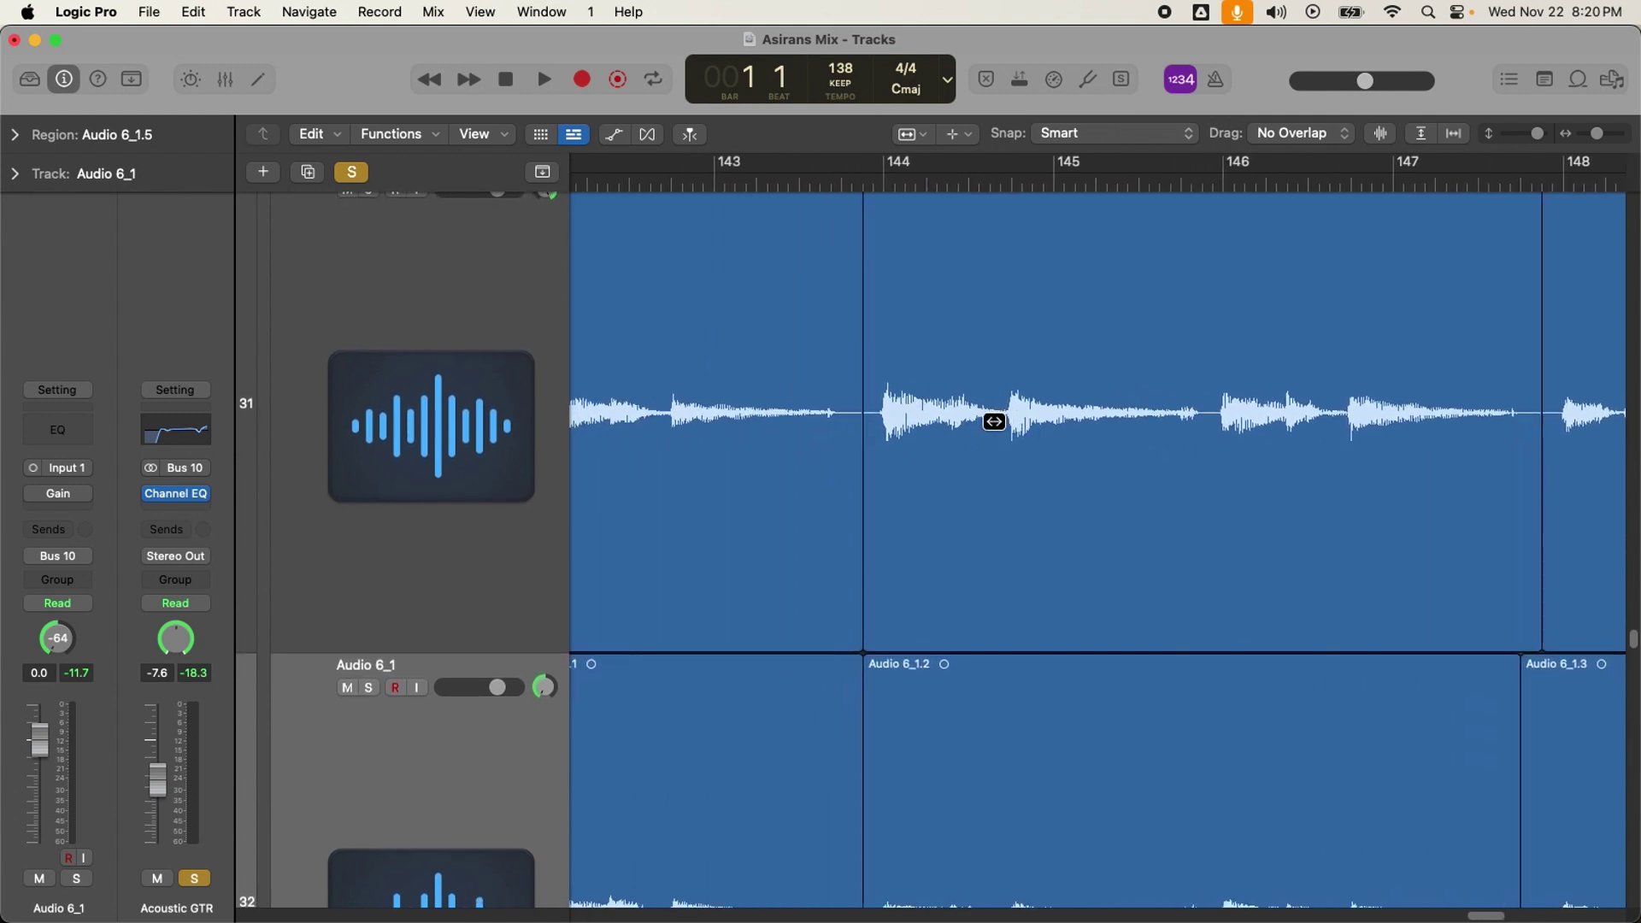
left_click(908, 135)
left_click(963, 503)
left_click(970, 423)
left_click_drag(970, 423, 948, 421)
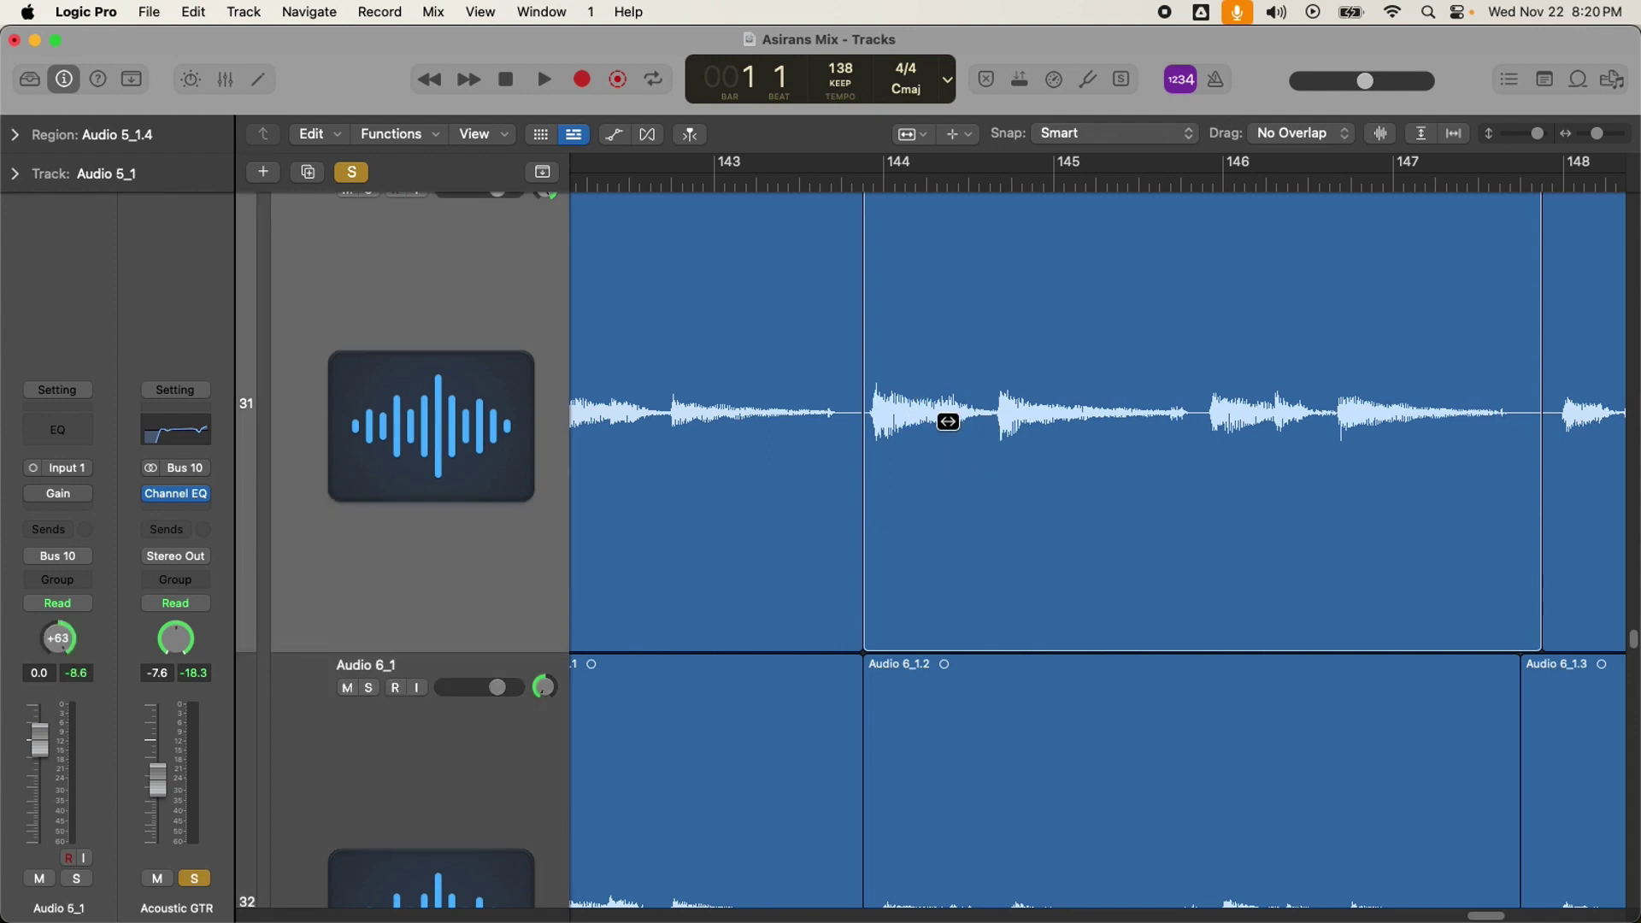
left_click_drag(937, 421, 980, 419)
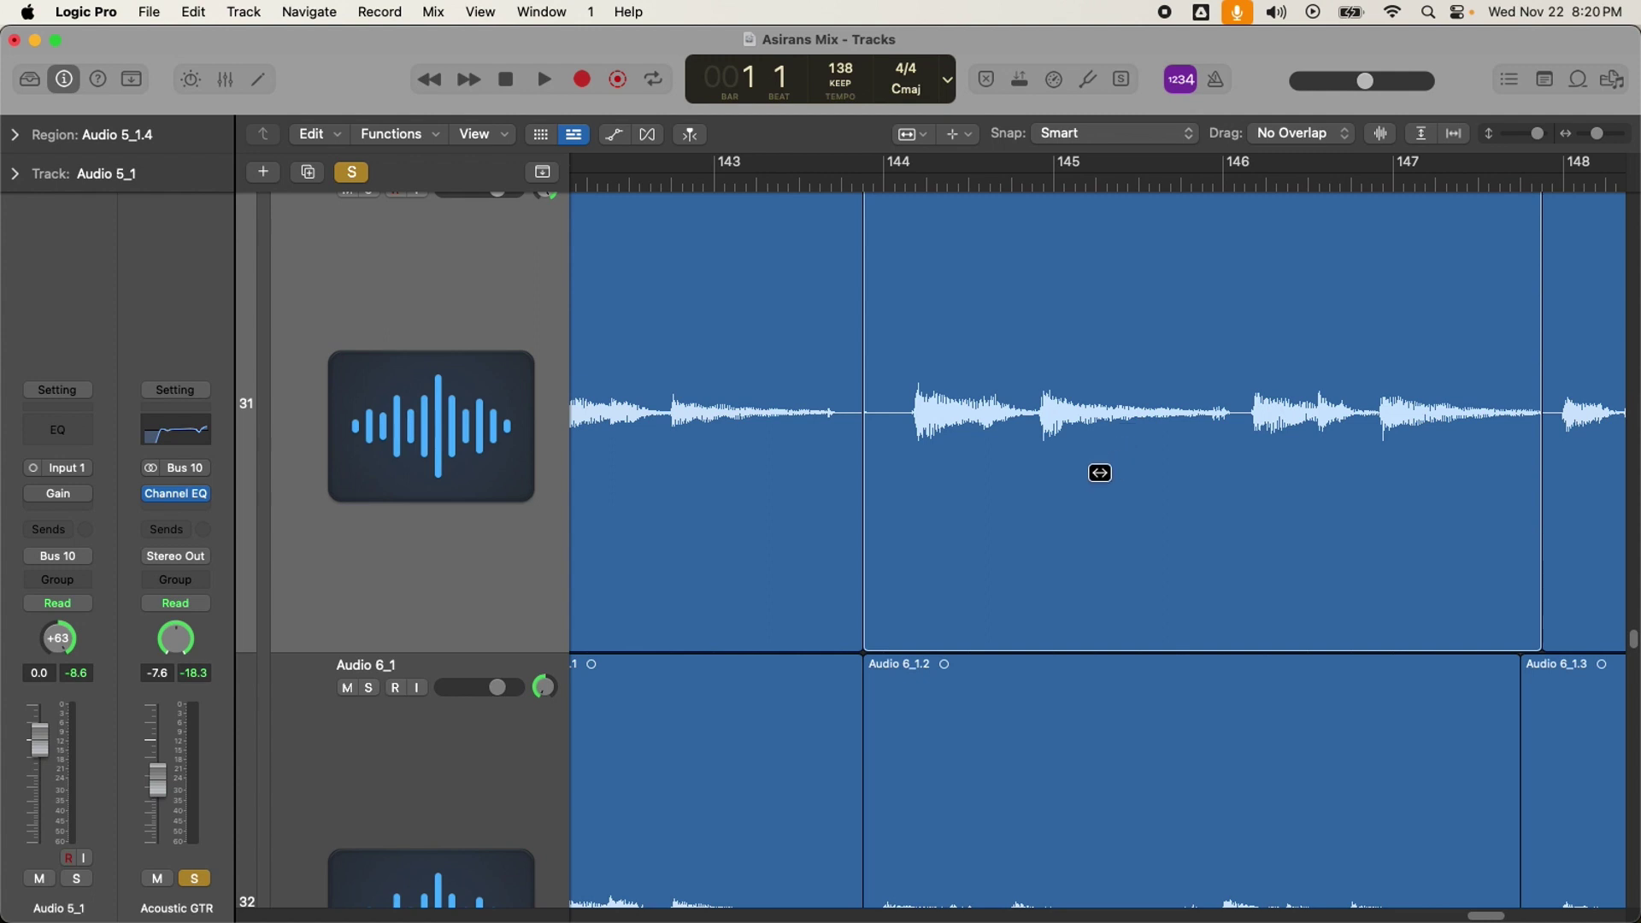
Step: Split off the second phrase of Audio 5_1.4, from just before bar 145 to just past bar 146, and slip its audio slightly later
scroll(1109, 469, "up", 5)
scroll(1099, 473, "right", 5)
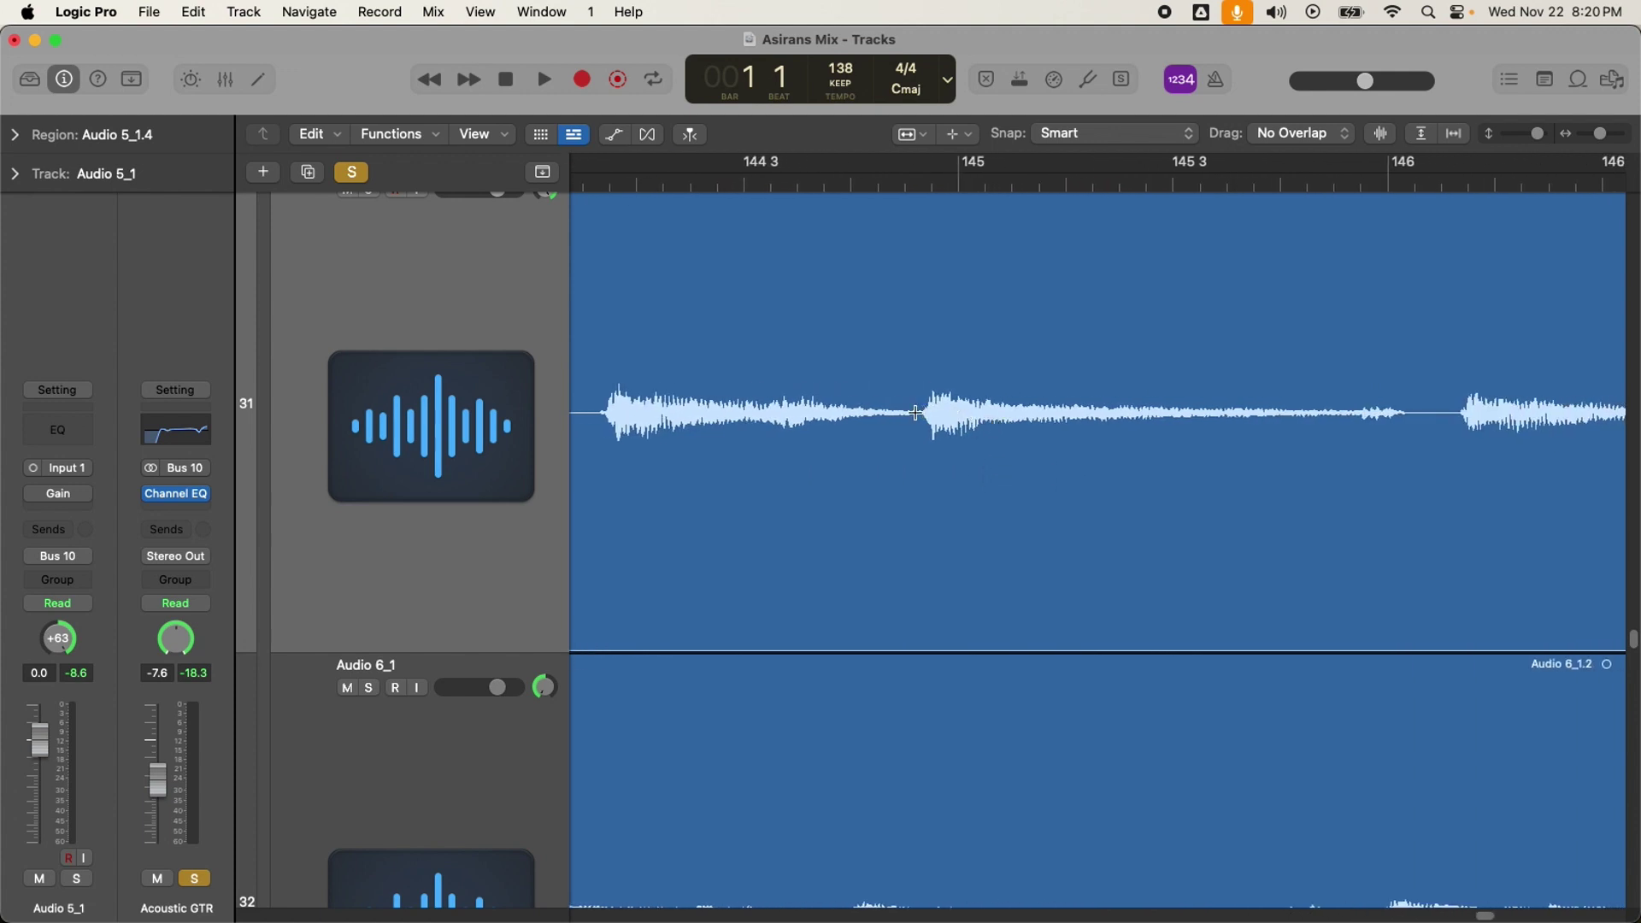
left_click_drag(913, 412, 1403, 408)
left_click(1130, 408)
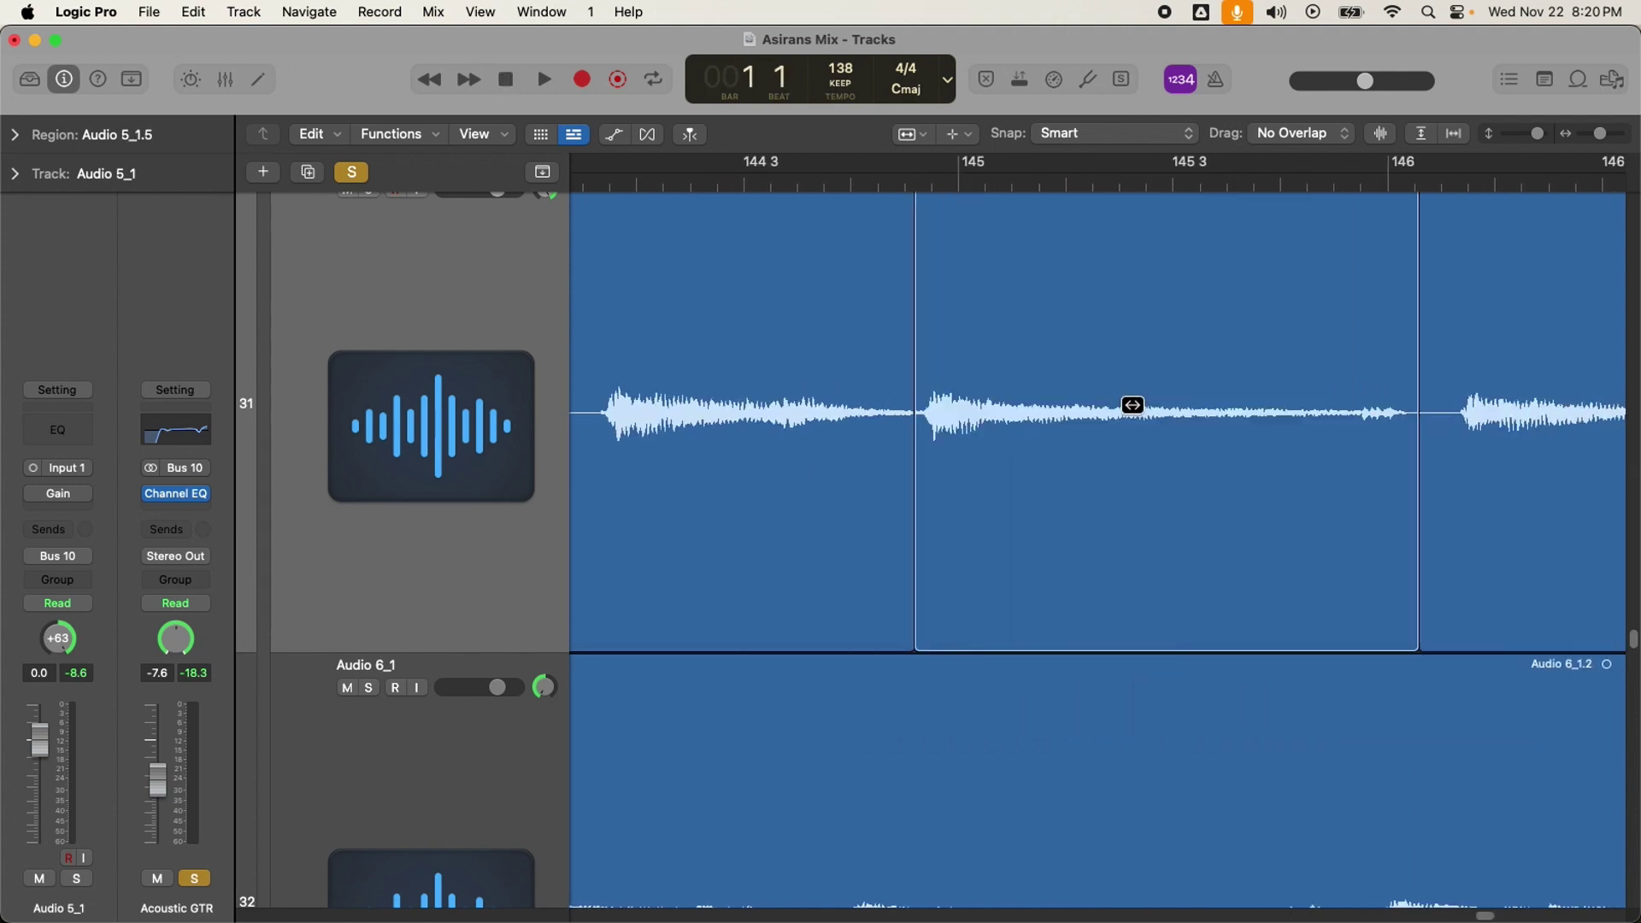
left_click(1010, 418)
left_click_drag(1011, 418, 1056, 419)
left_click(1007, 419)
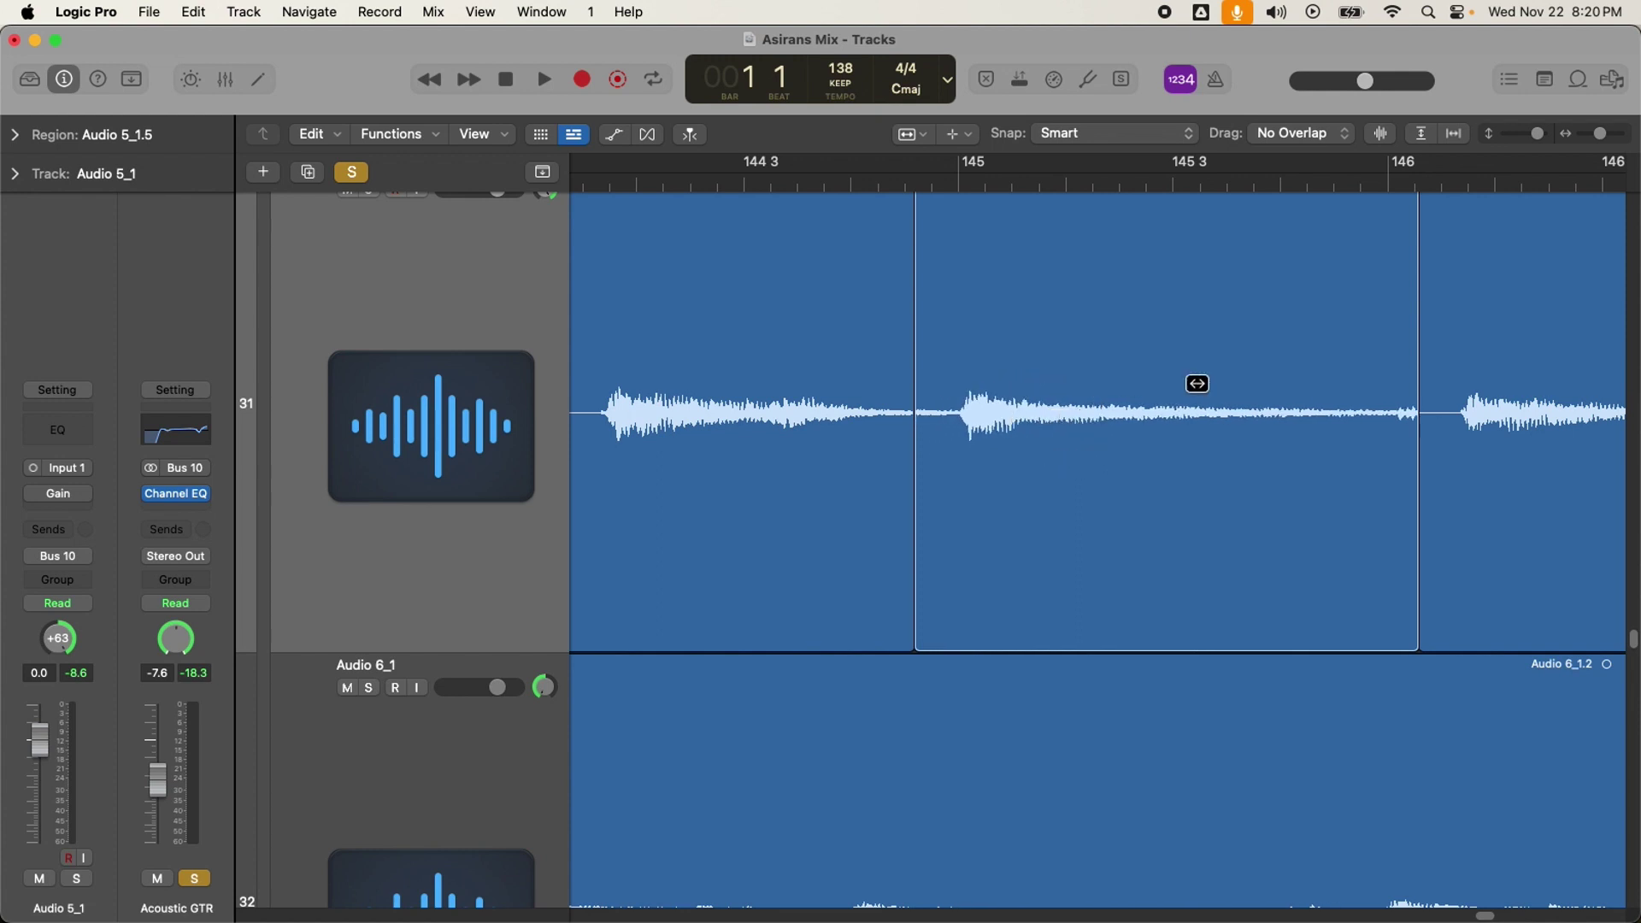
Step: With the Rotate Tool, rotate the audio inside the Audio 6_1.6 region later and back, leaving the wrap point shortly after bar 154
key("super+Left")
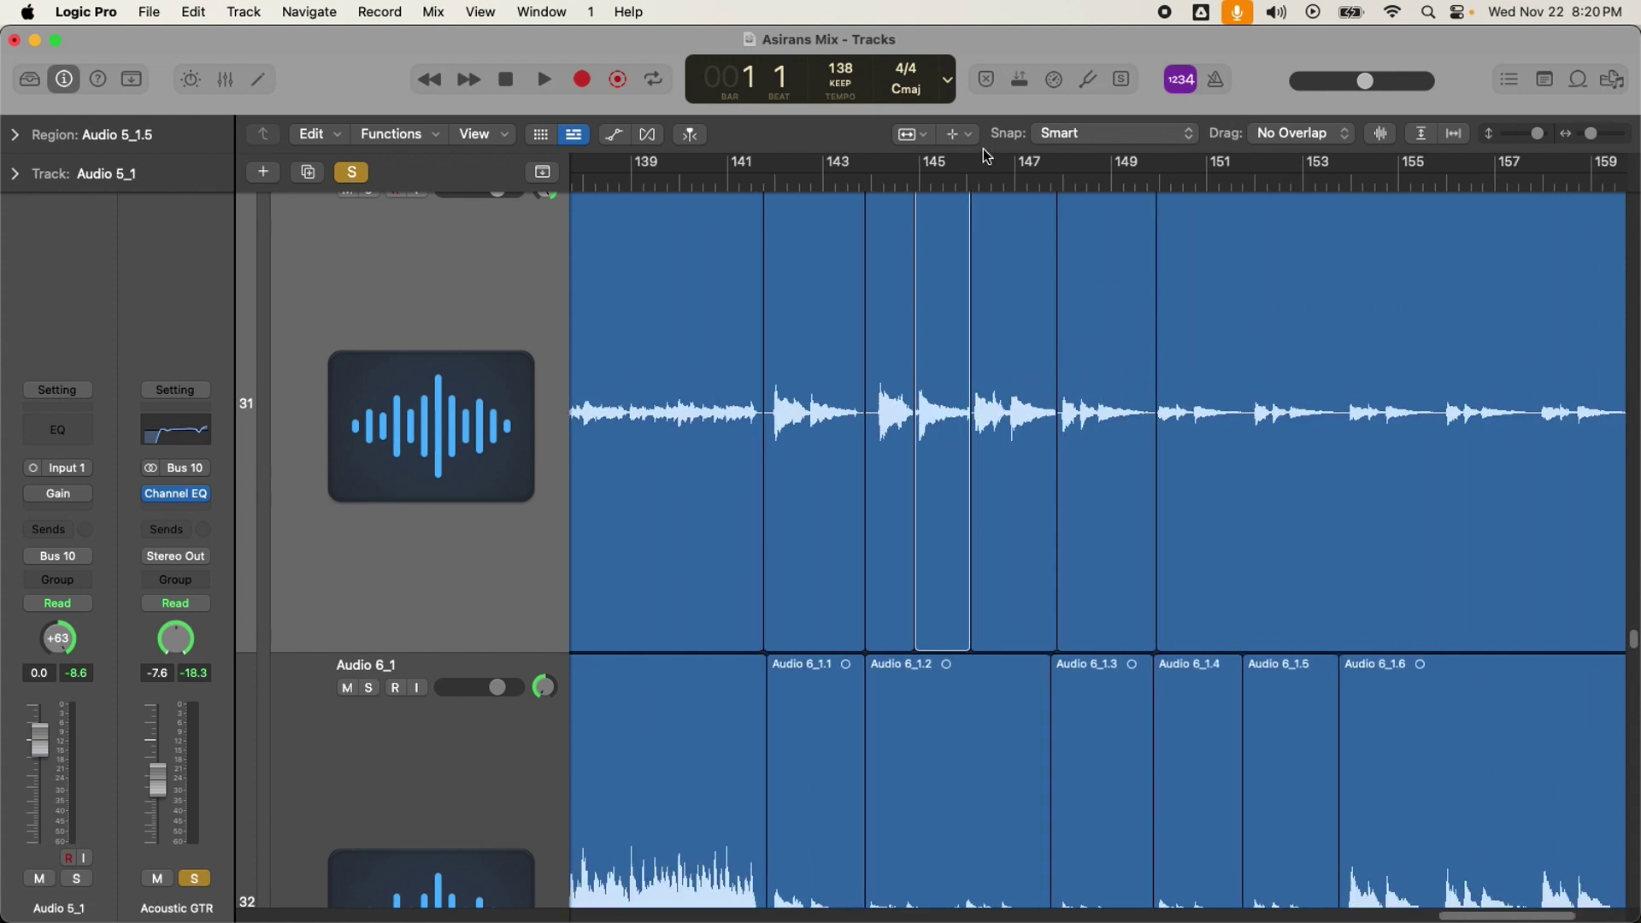
left_click(913, 135)
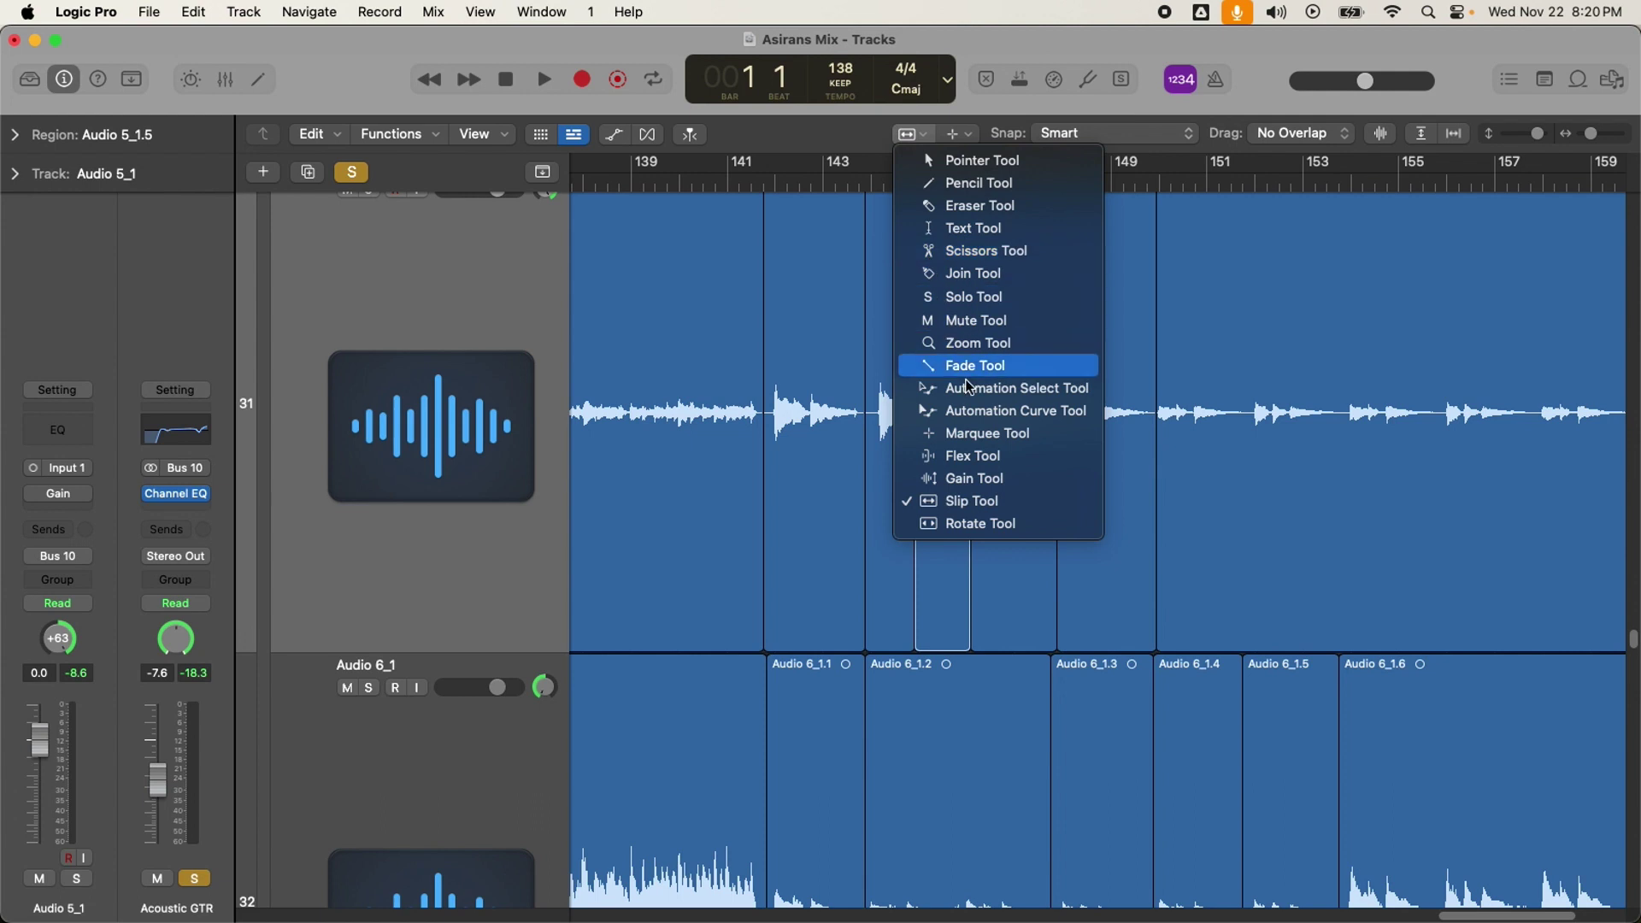
left_click(981, 523)
scroll(1274, 351, "right", 5)
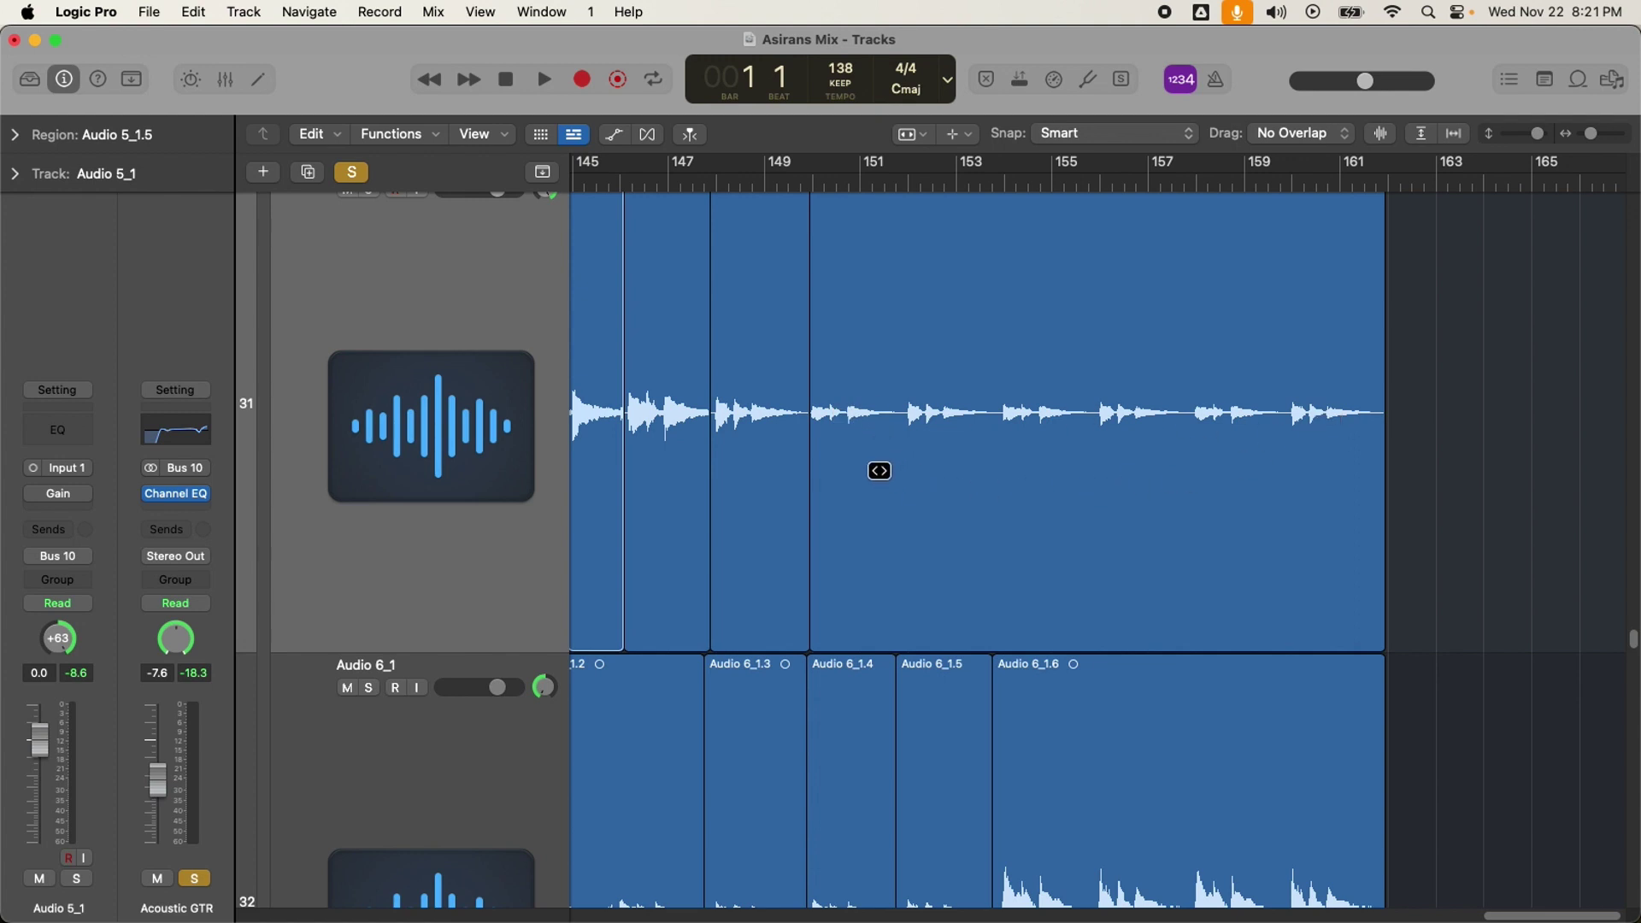
left_click_drag(880, 471, 1191, 487)
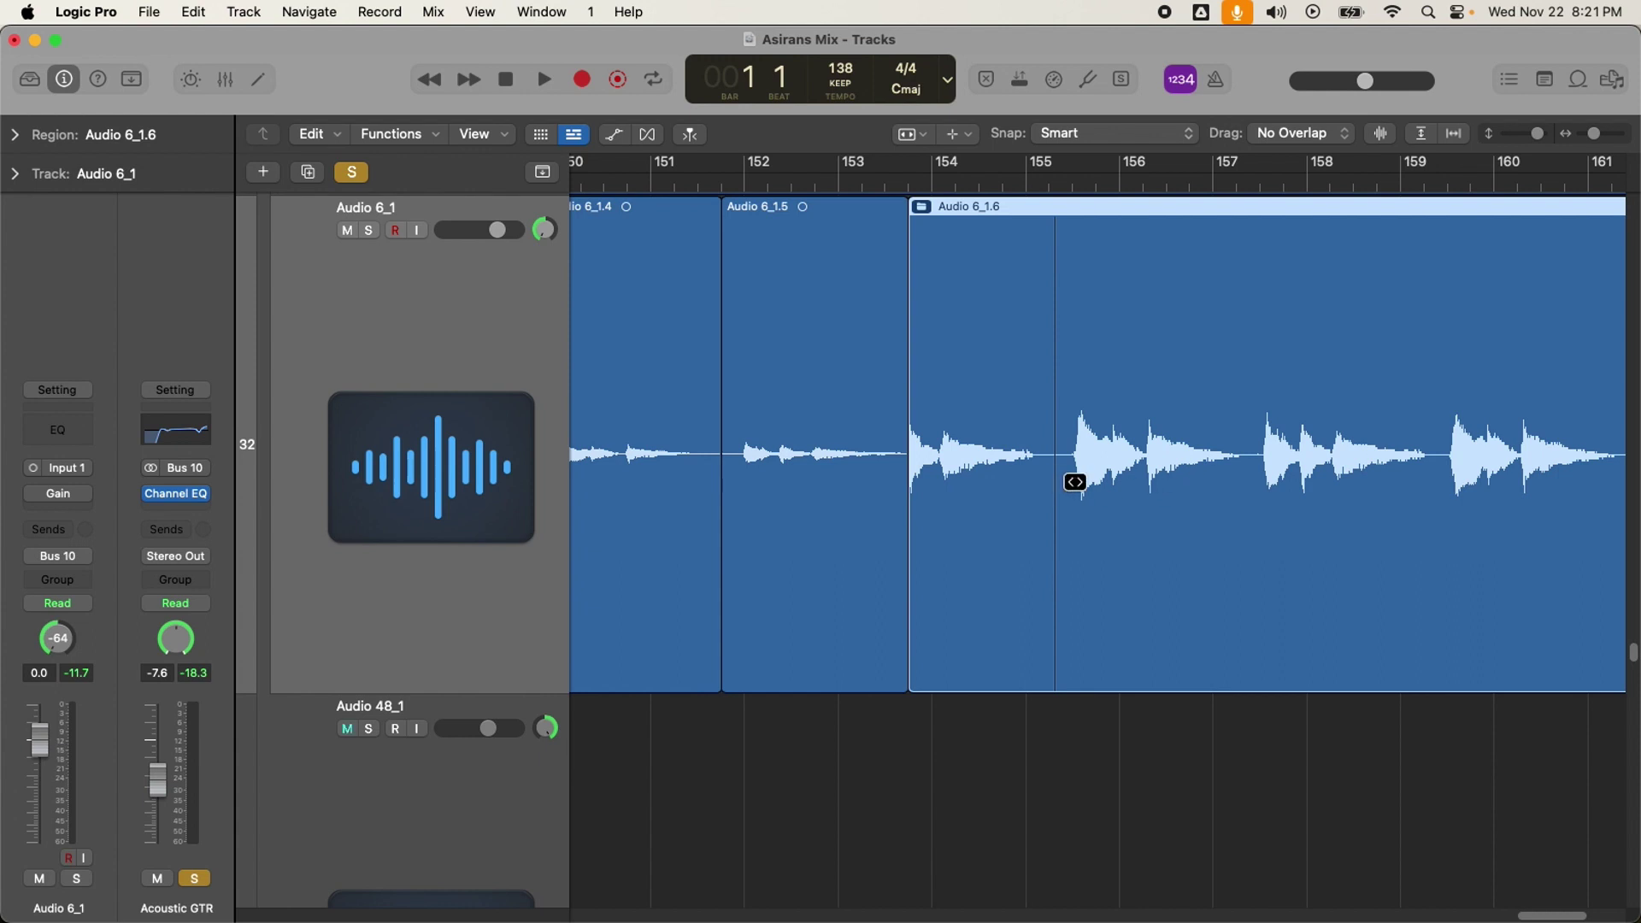
left_click_drag(1074, 482, 1454, 480)
scroll(1454, 479, "right", 5)
left_click_drag(1162, 481, 637, 523)
left_click(909, 134)
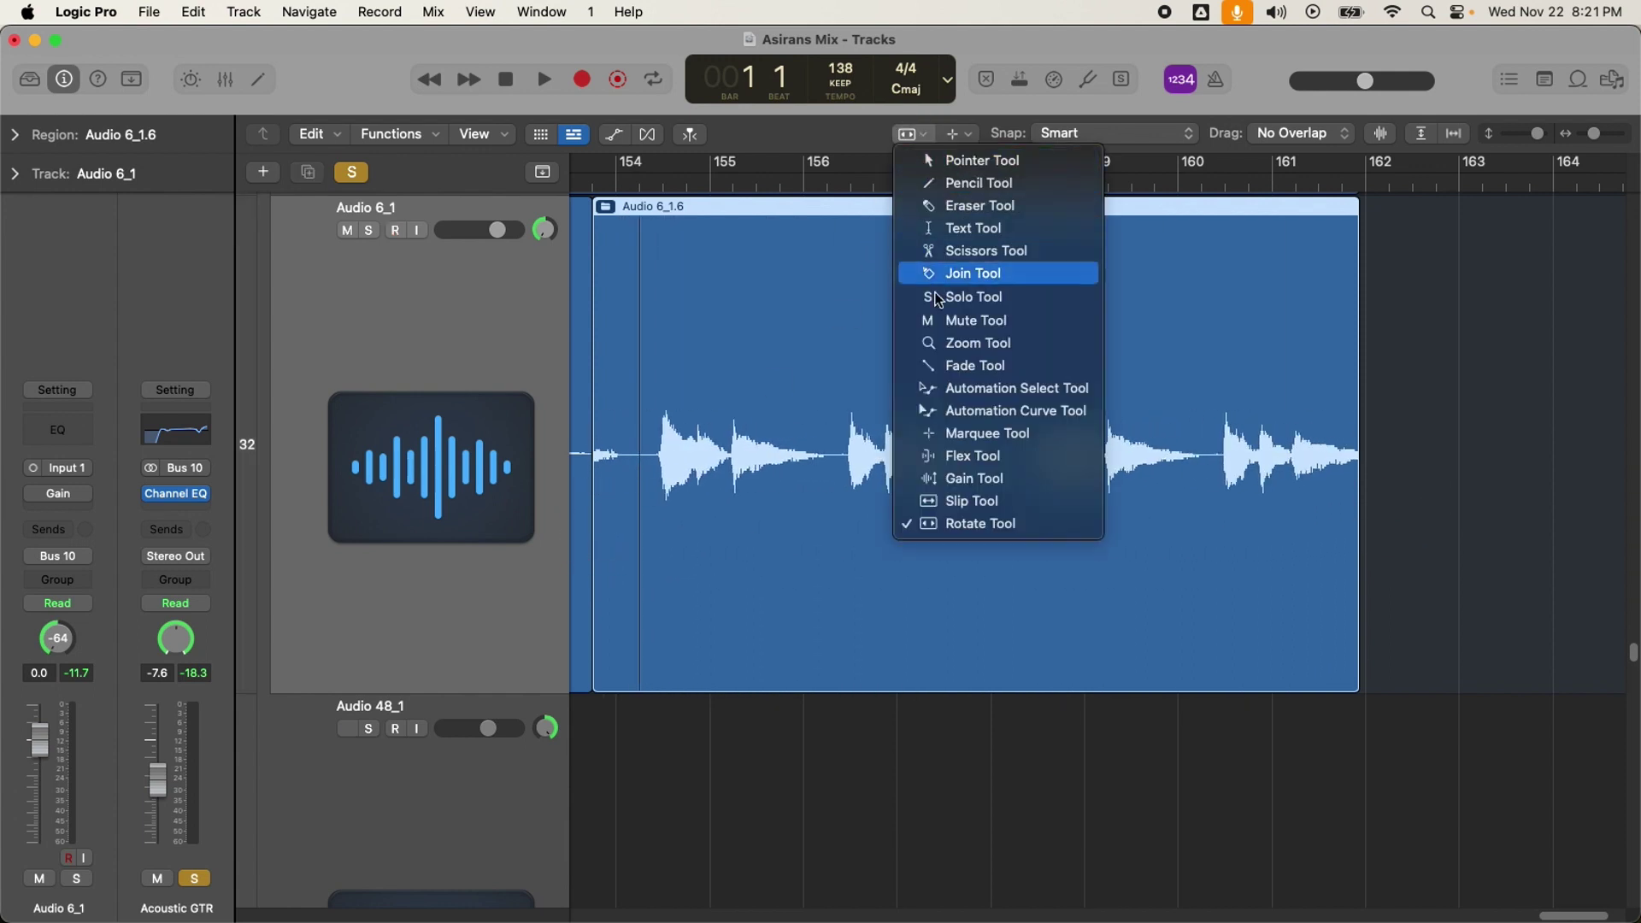
left_click(1422, 567)
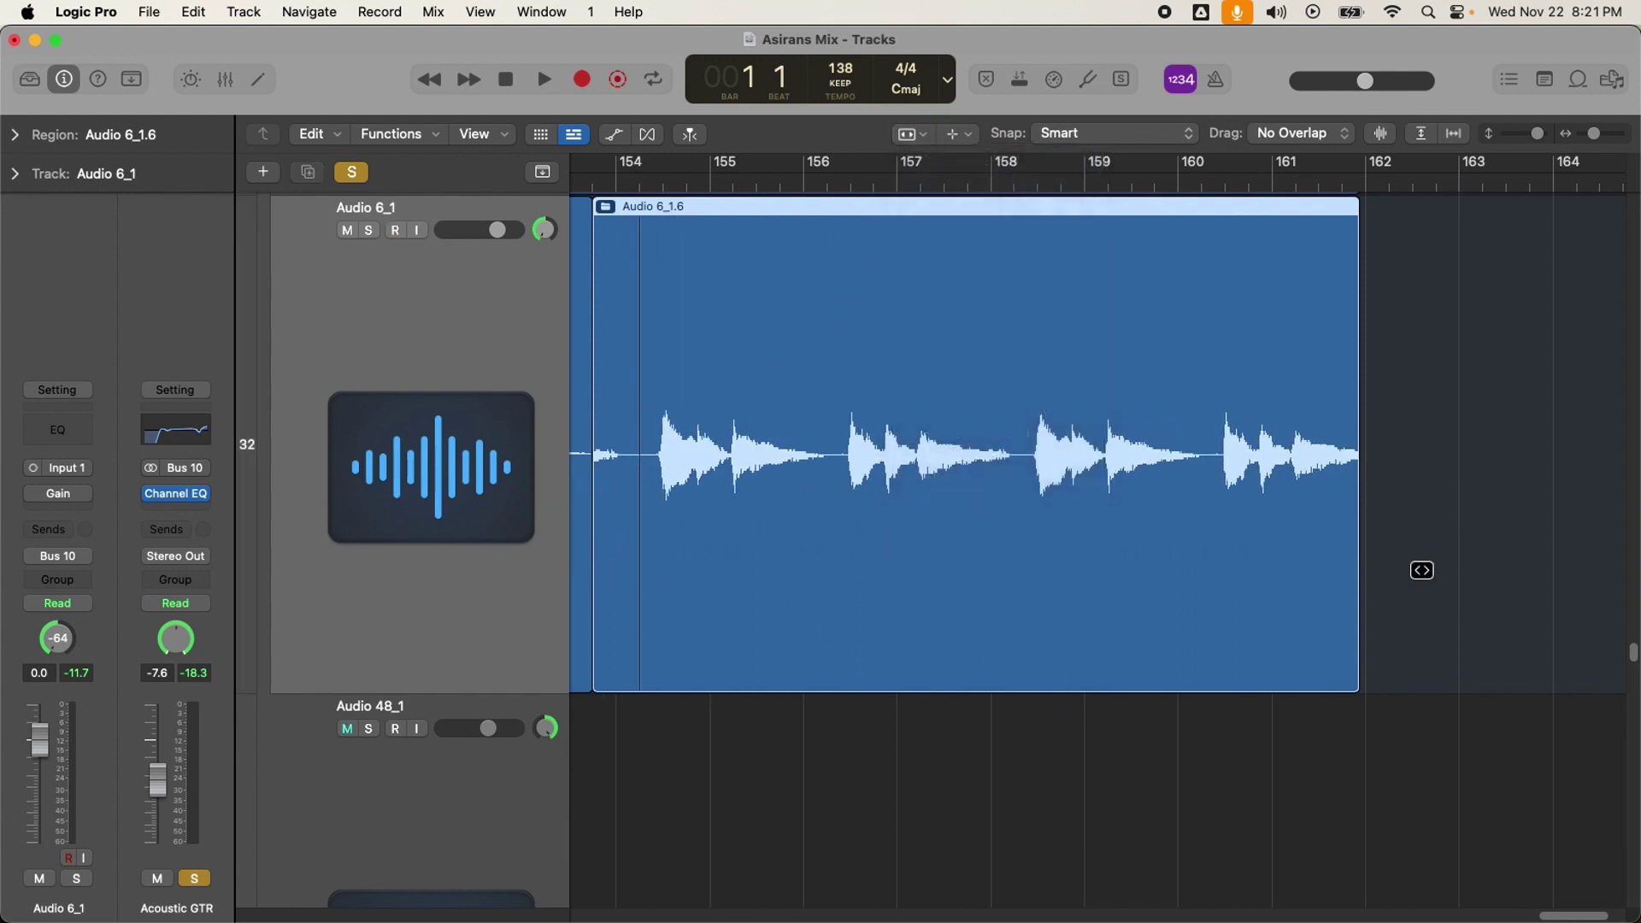
scroll(1423, 573, "down", 6)
scroll(1499, 334, "down", 2)
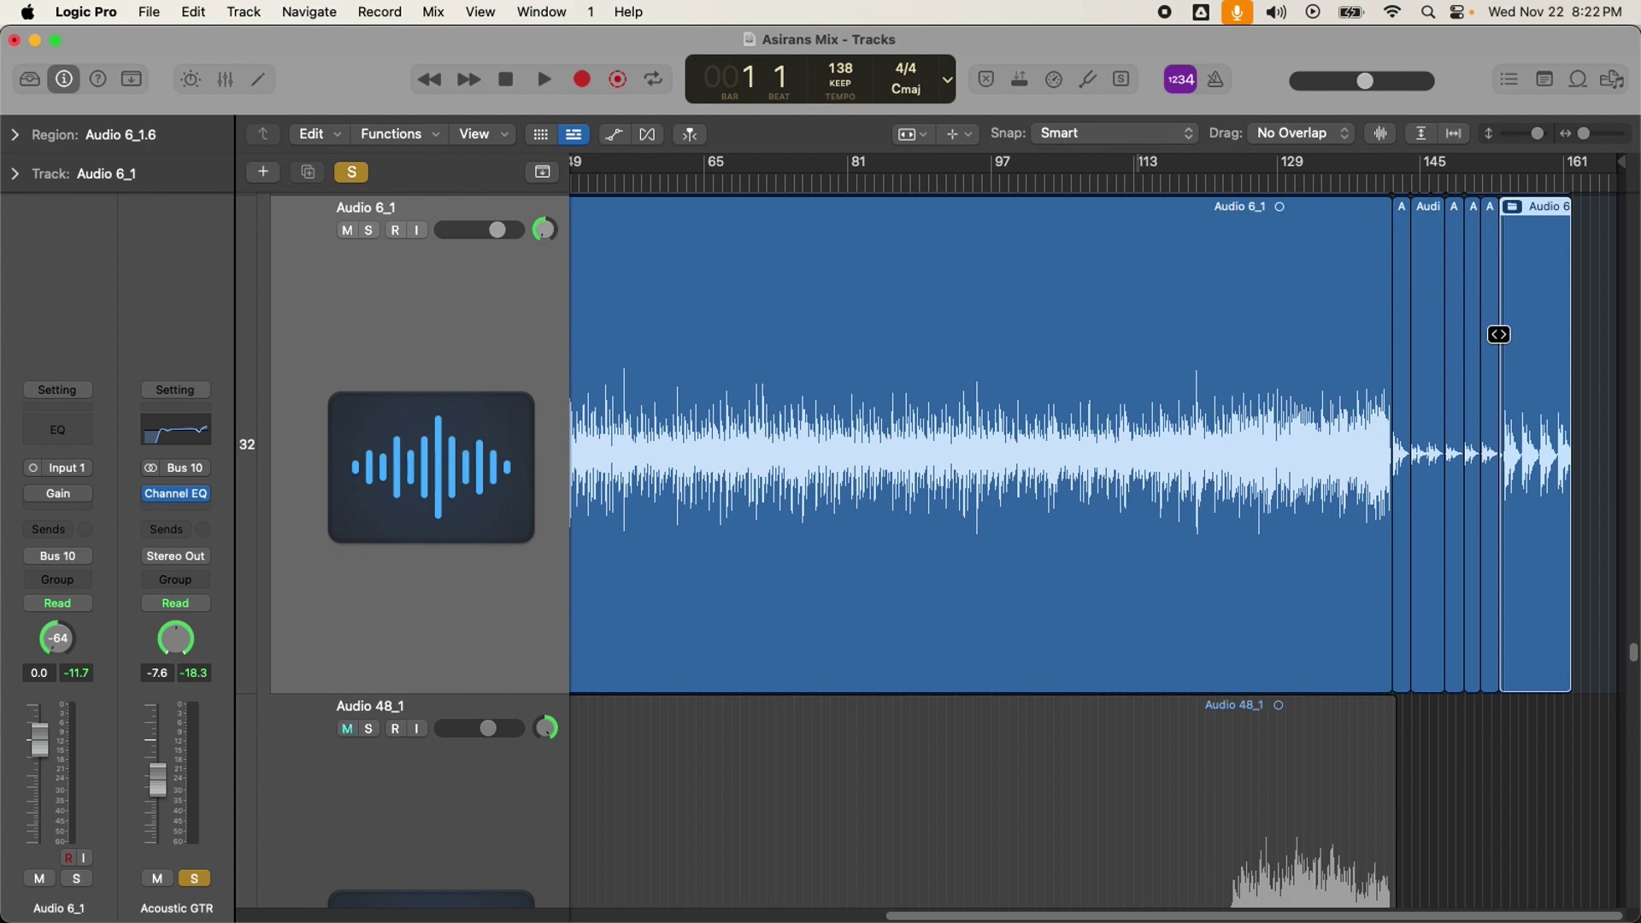
key("ctrl+m")
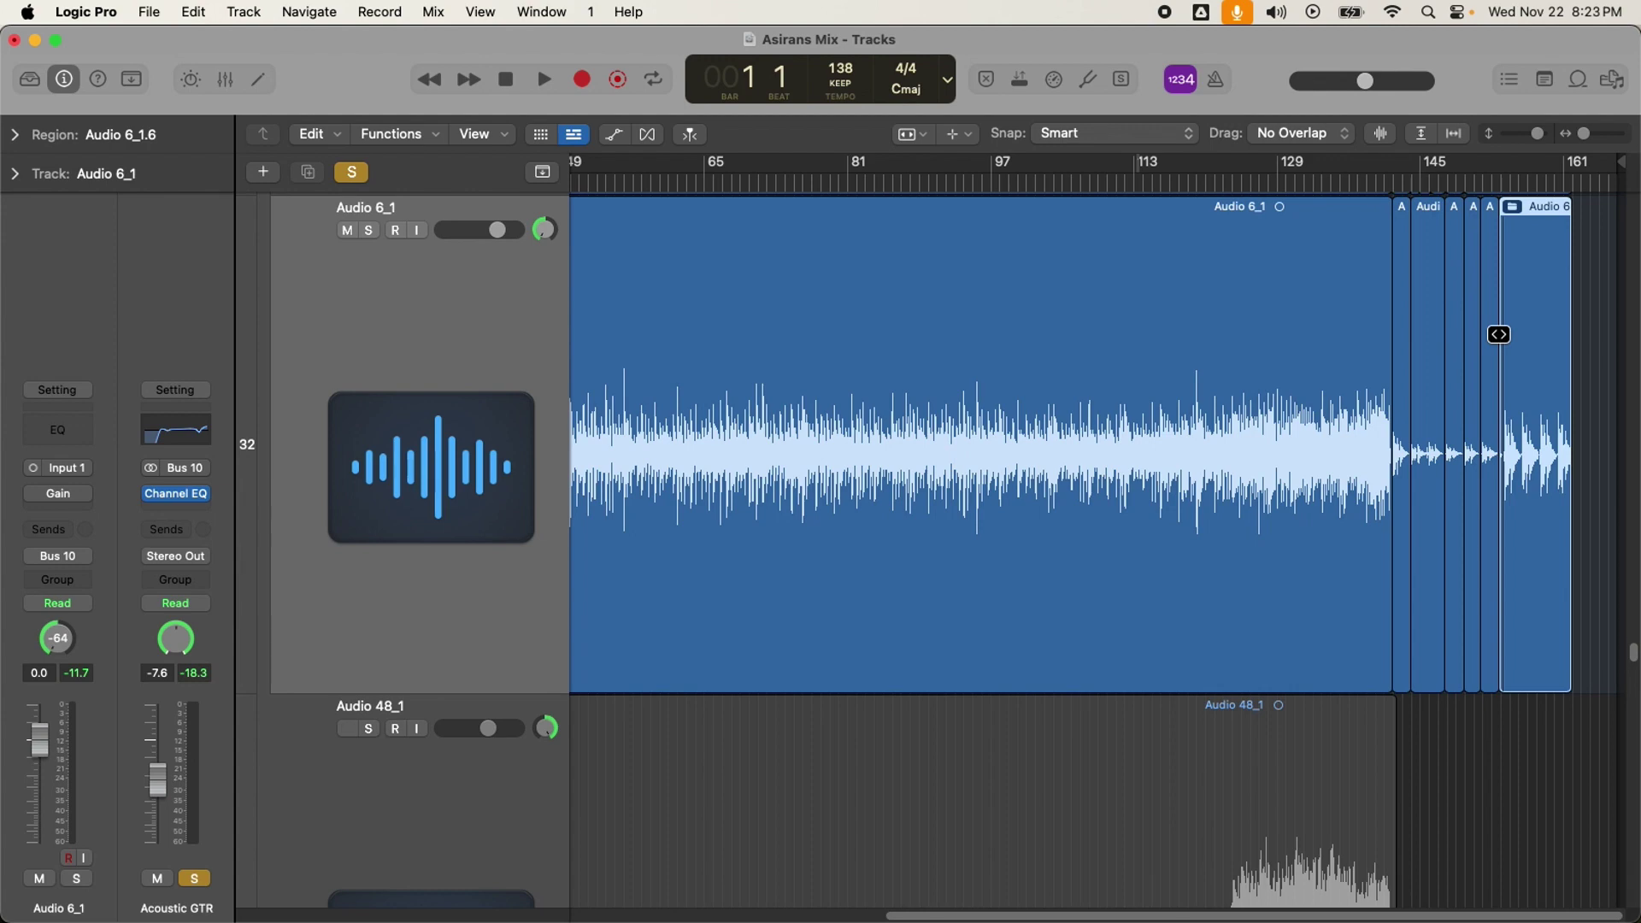